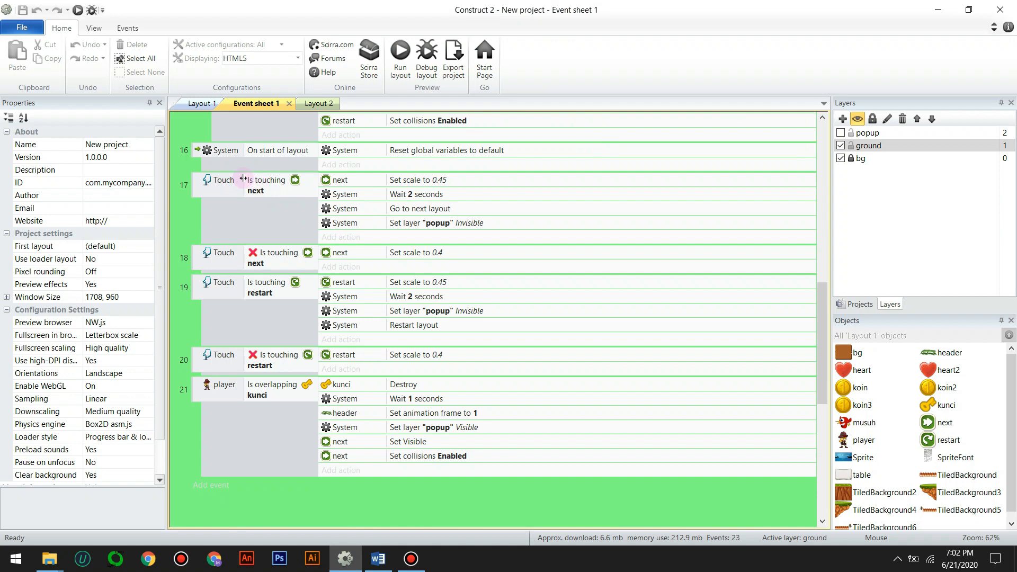
Preview Layout 1, play until the lose popup appears, activate its restart button, and close the preview
left_click(200, 104)
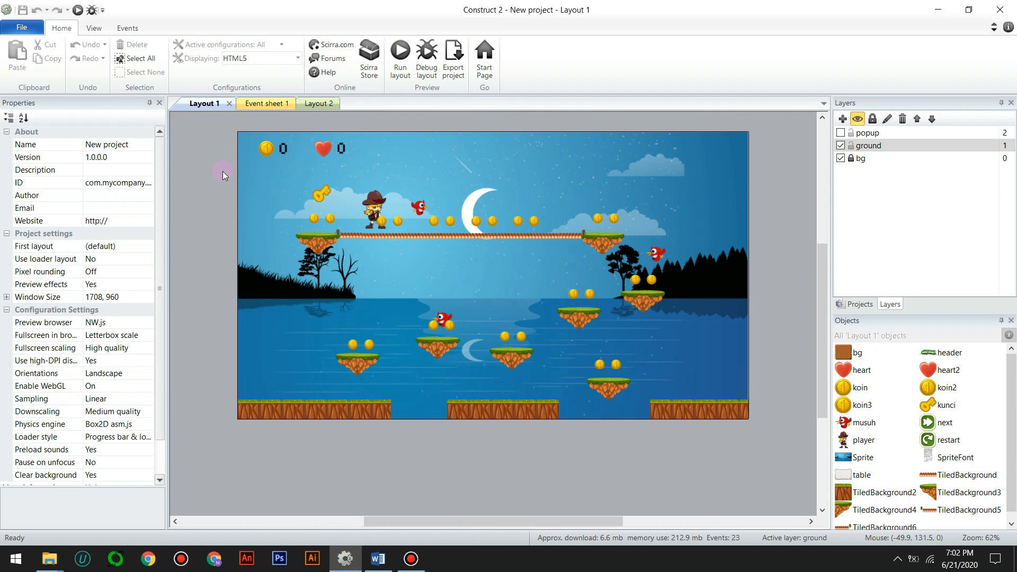
left_click(401, 56)
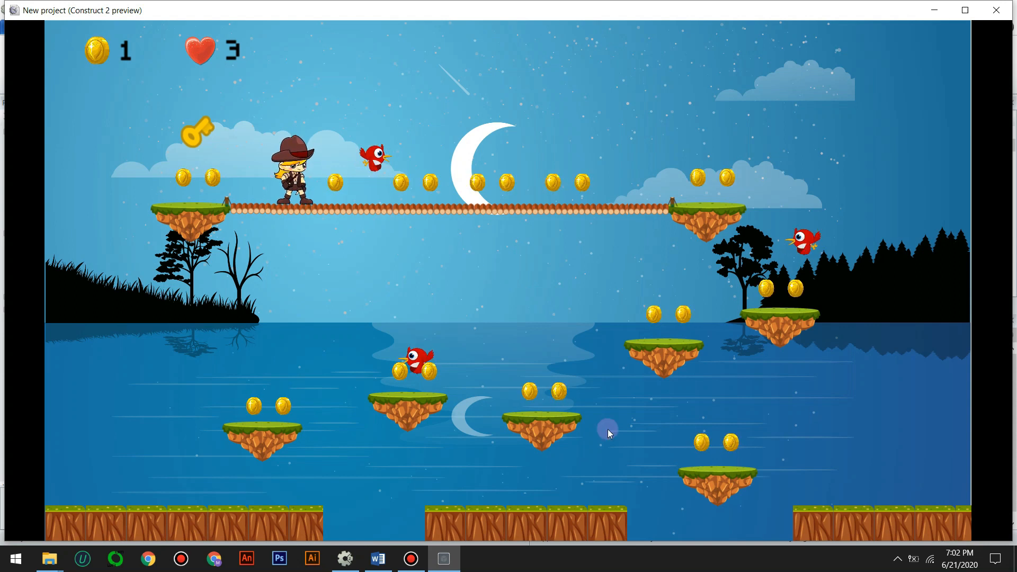
key("Left")
key("Right")
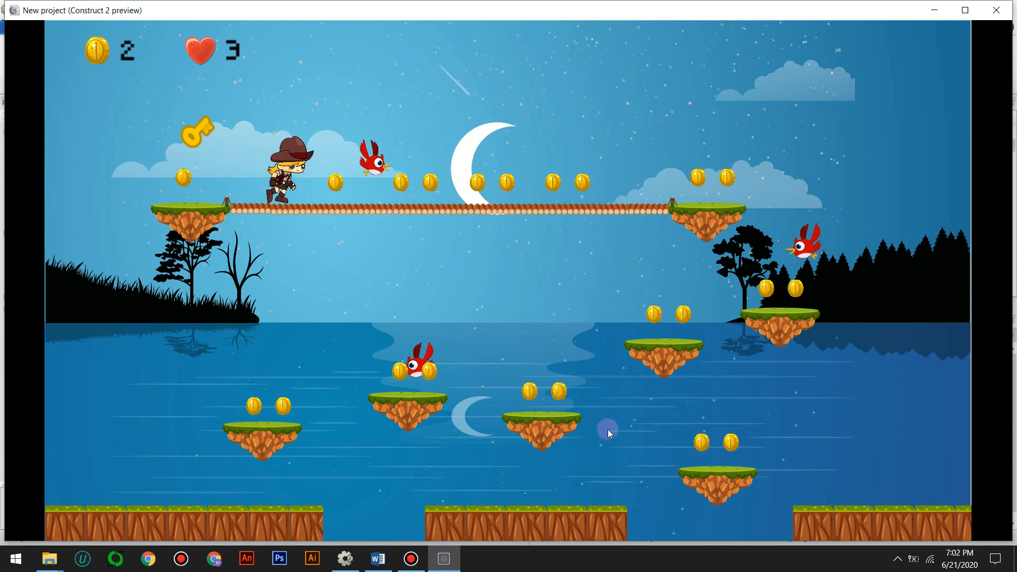
key("Right")
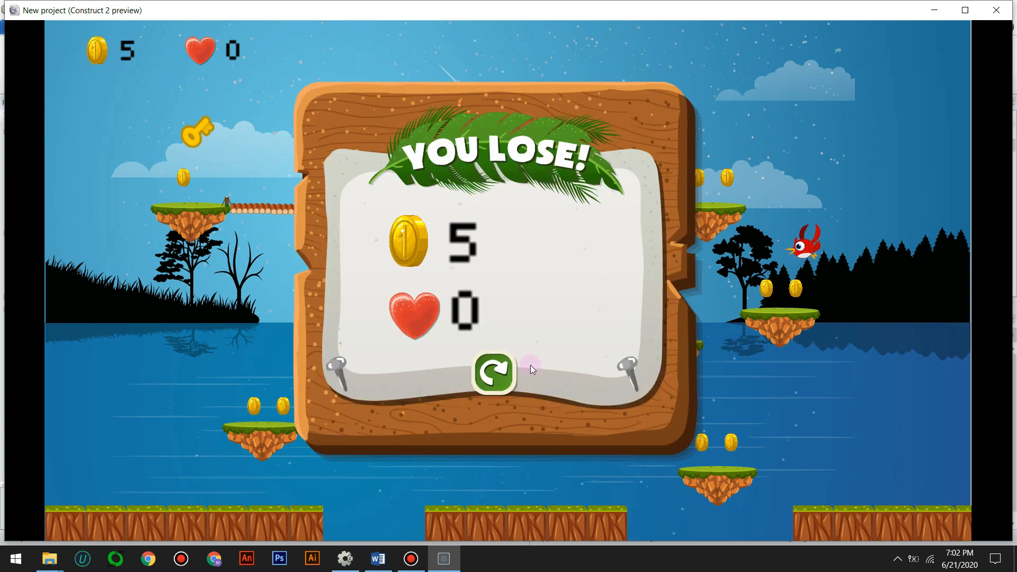
left_click(495, 368)
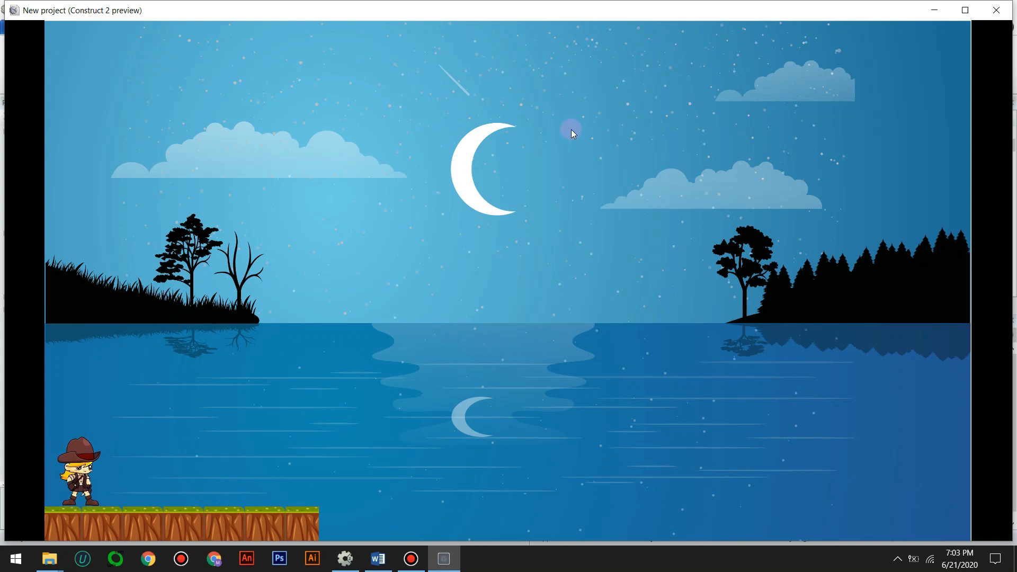
left_click(997, 10)
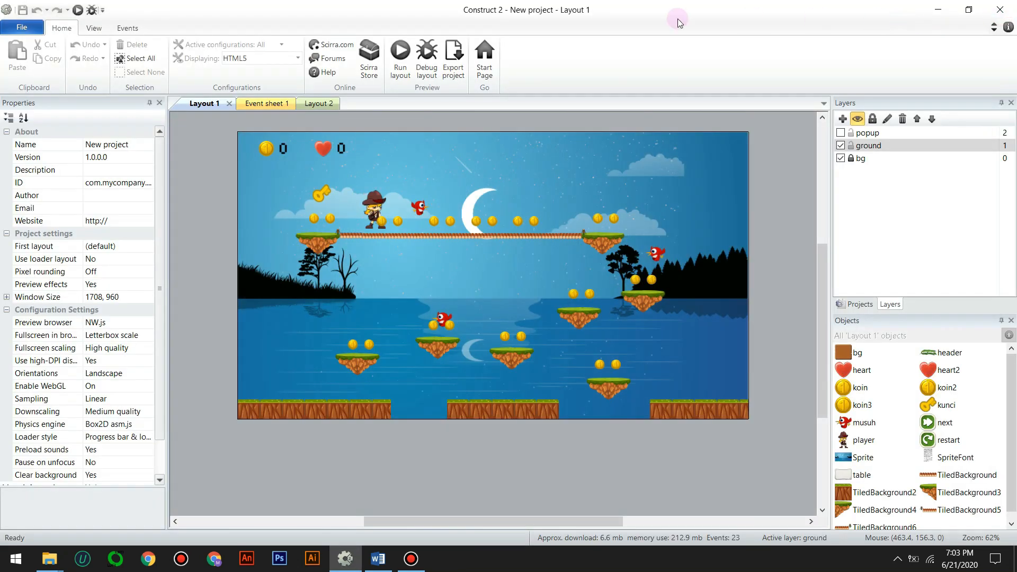
Make the popup layer visible in Layout 1
left_click(841, 133)
Move the restart button down to uncover the next button beneath it, and undo the move
left_click(493, 337)
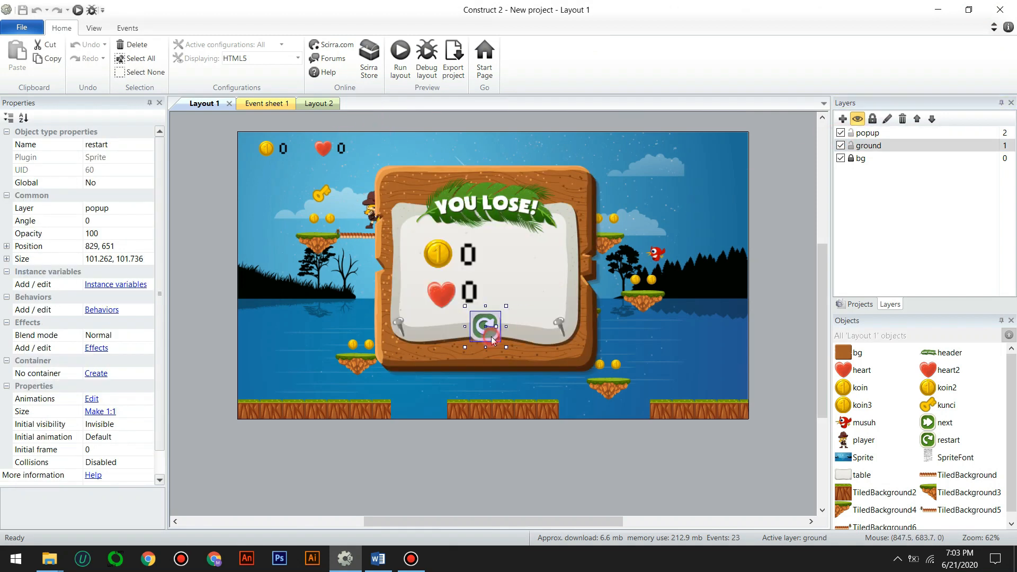
key("Down")
key("Down")
key("Down")
key("Down")
key("Down")
key("Down")
key("Down")
key("Down")
key("Down")
key("Down")
key("Down")
key("Down")
key("Down")
key("Down")
key("Down")
key("Down")
key("Down")
key("Down")
key("Down")
key("Down")
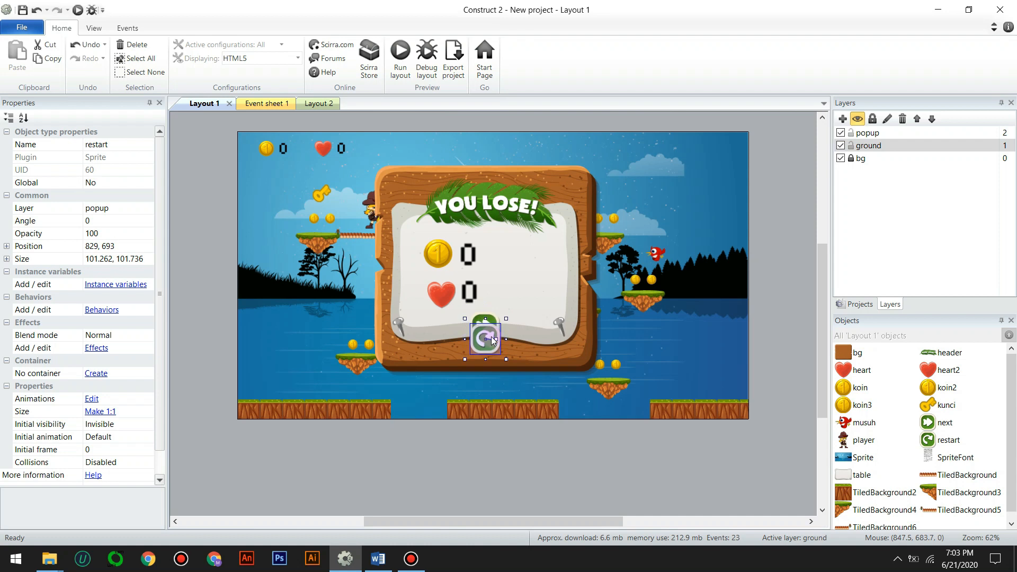
key("Down")
key("Down")
key("Down")
key("Down")
key("Down")
key("Down")
key("Down")
key("Down")
key("Down")
key("Down")
key("Down")
key("Down")
key("Down")
key("Down")
key("Down")
key("Down")
key("Down")
key("Down")
key("Down")
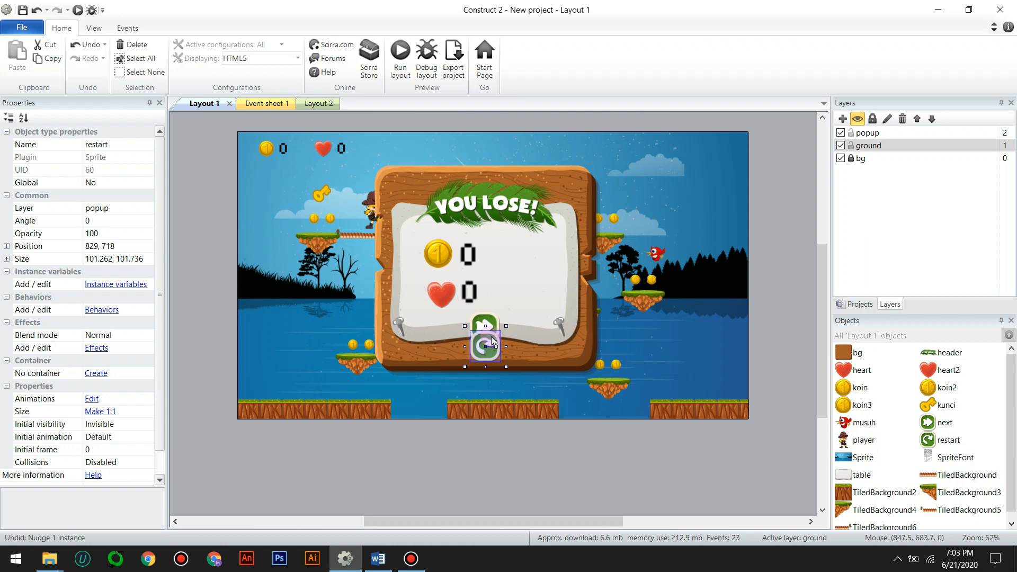
key("ctrl+z")
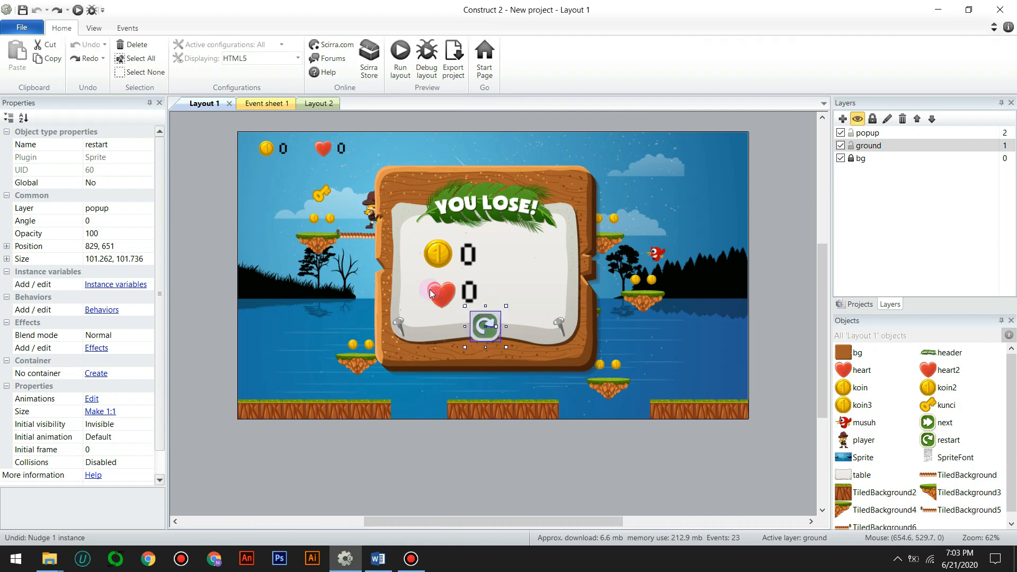
In Event sheet 1, add a Destroy action for next to the Trigger once event under nyawa ≤ 0, directly after the popup layer is shown
left_click(307, 105)
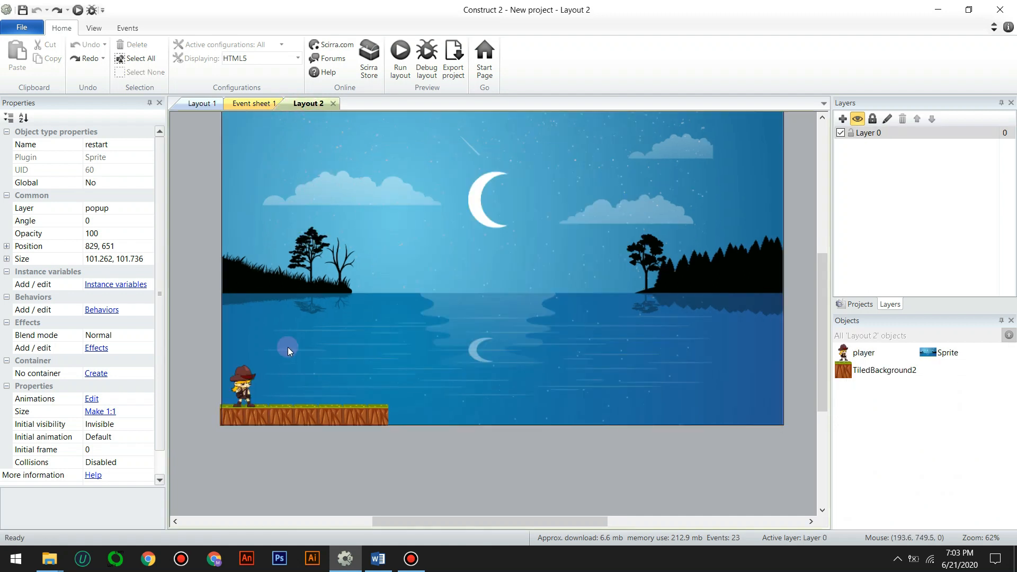
left_click(252, 103)
scroll(384, 318, "up", 3)
scroll(385, 318, "up", 5)
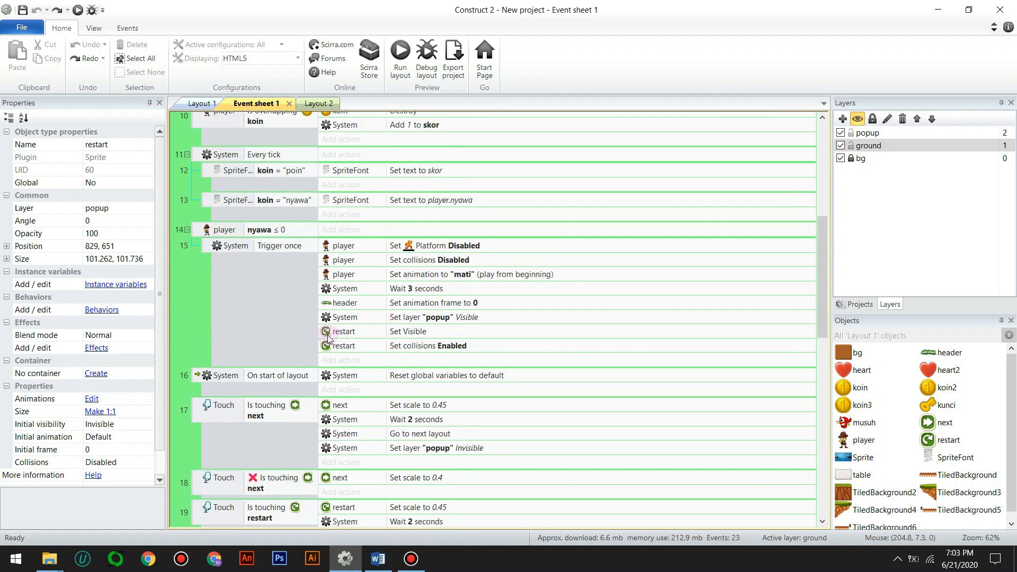
left_click(337, 362)
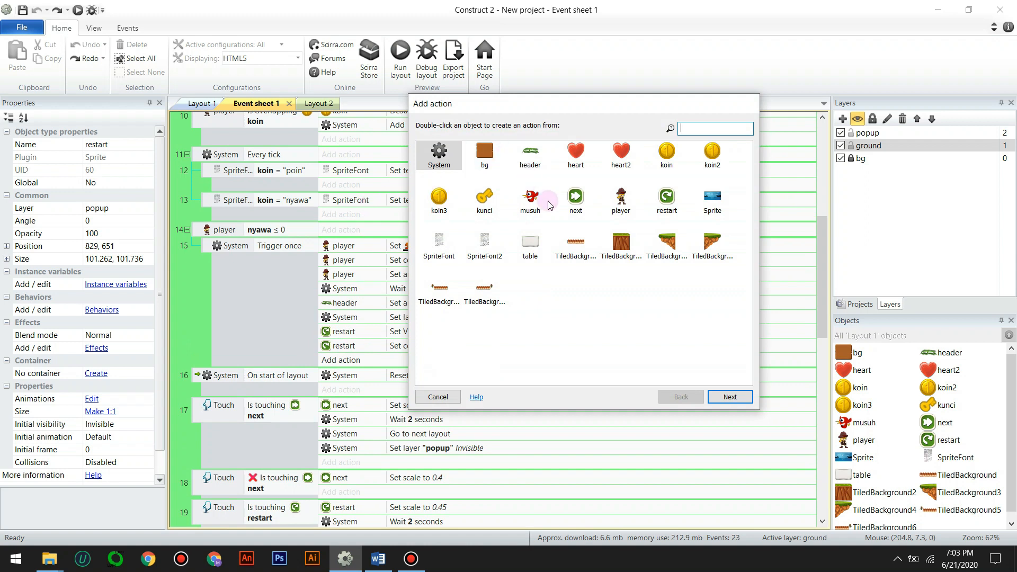
left_click(575, 203)
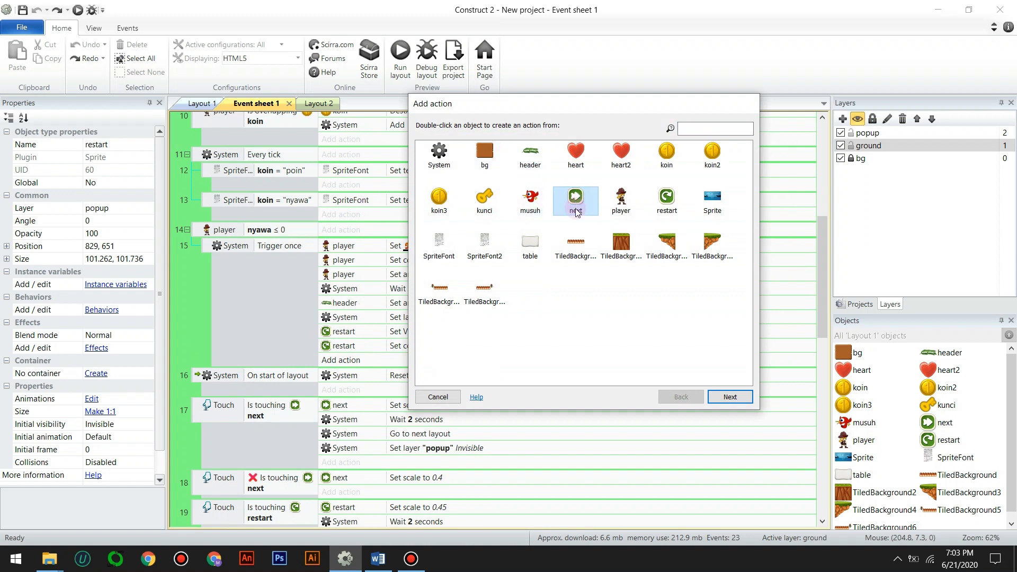
left_click(728, 397)
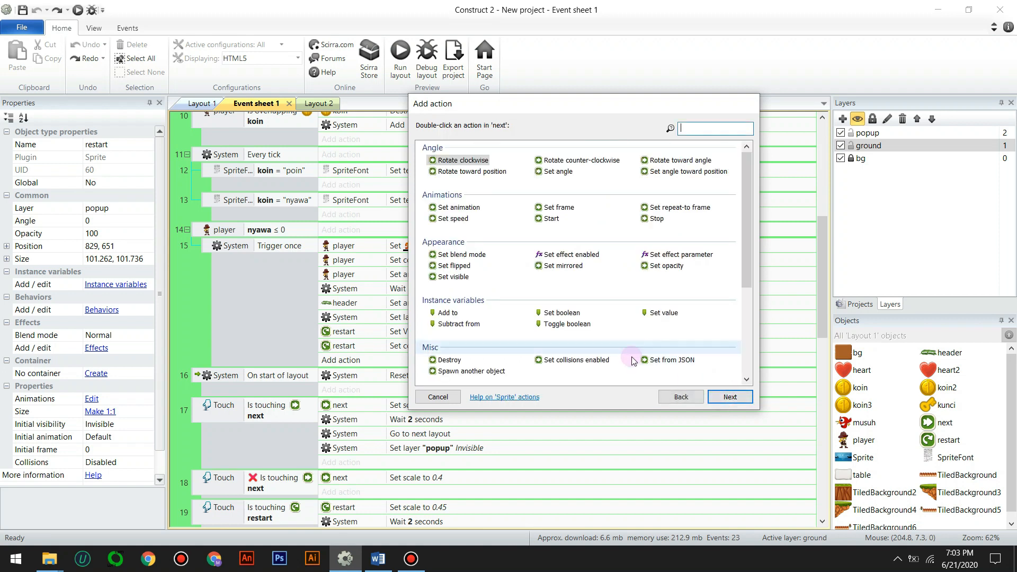
scroll(547, 316, "down", 3)
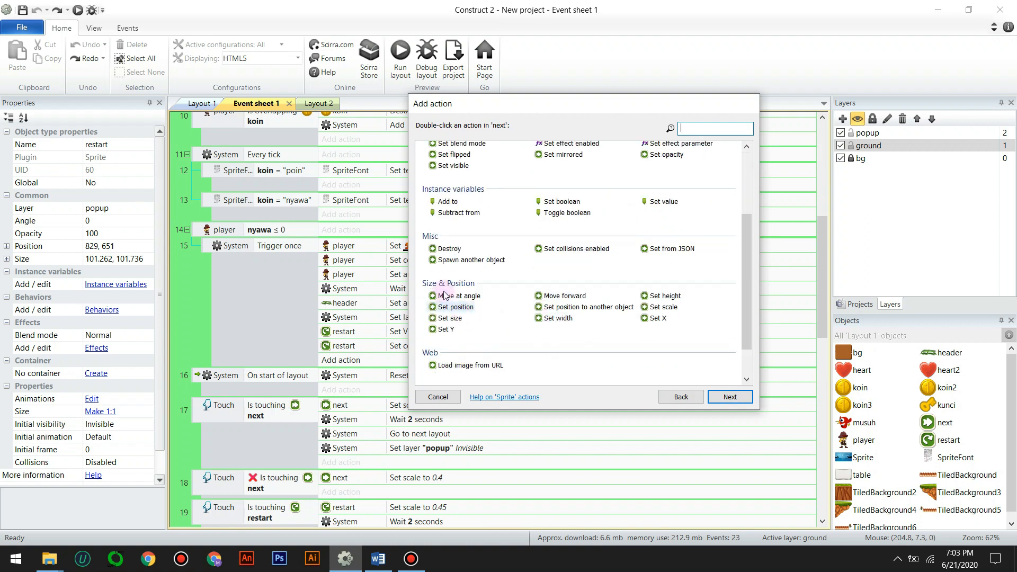
left_click(441, 249)
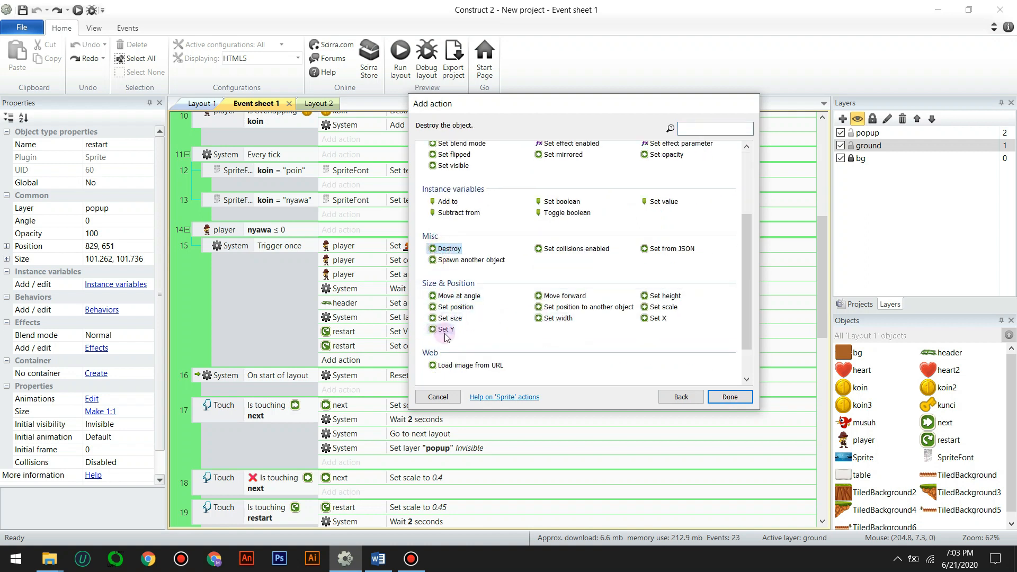
left_click(729, 398)
left_click(367, 361)
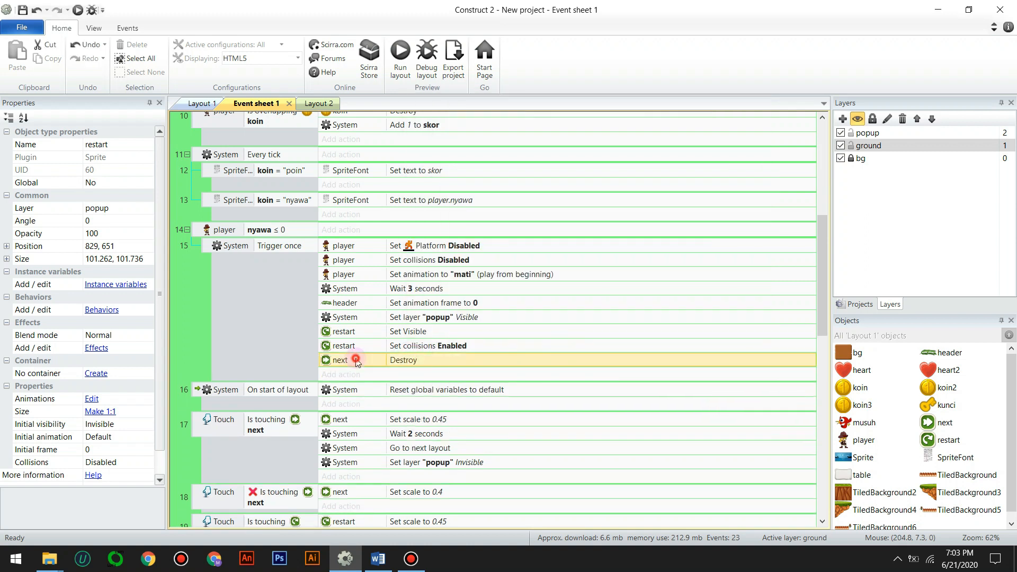
left_click_drag(363, 360, 371, 328)
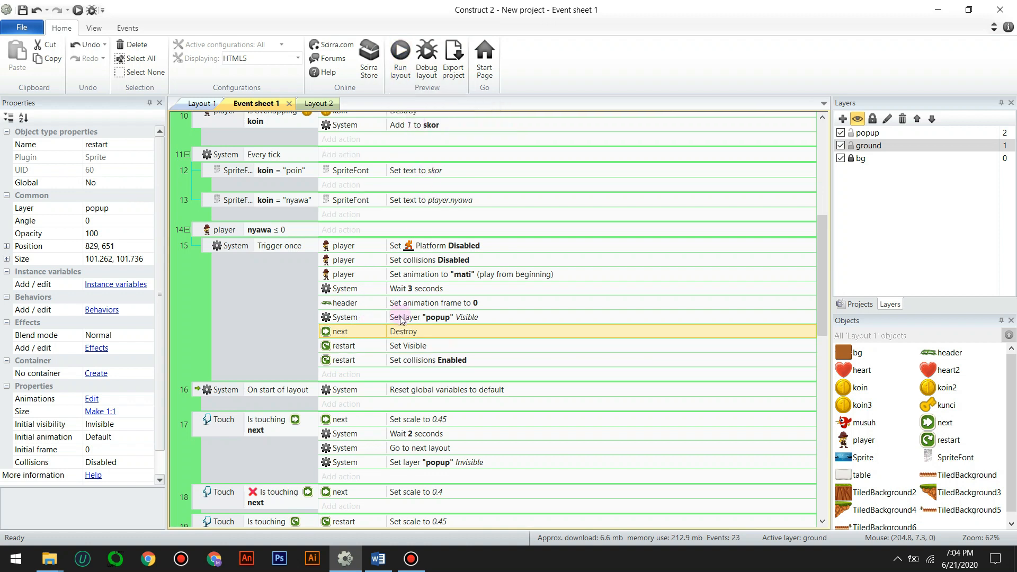
Review the touch events for the next and restart buttons and the event for the player overlapping kunci
scroll(400, 320, "down", 2)
scroll(400, 320, "down", 3)
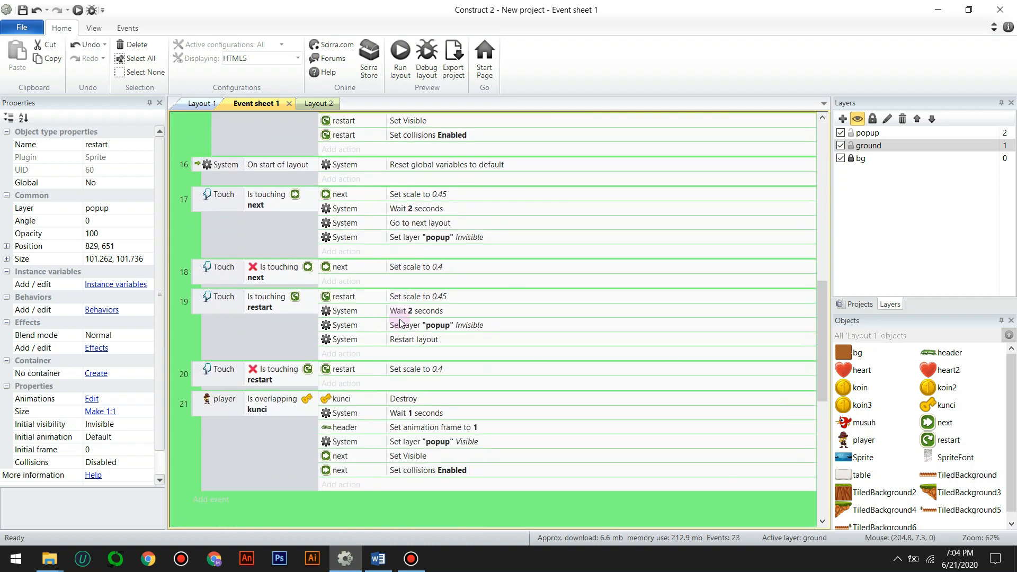
scroll(399, 319, "up", 2)
scroll(401, 325, "up", 2)
scroll(397, 327, "down", 3)
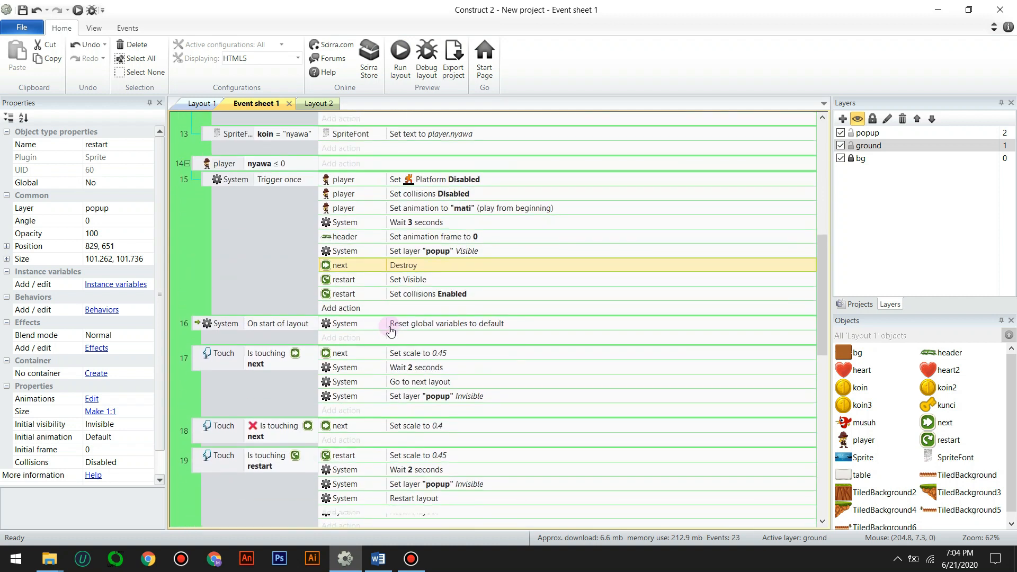
scroll(391, 330, "up", 2)
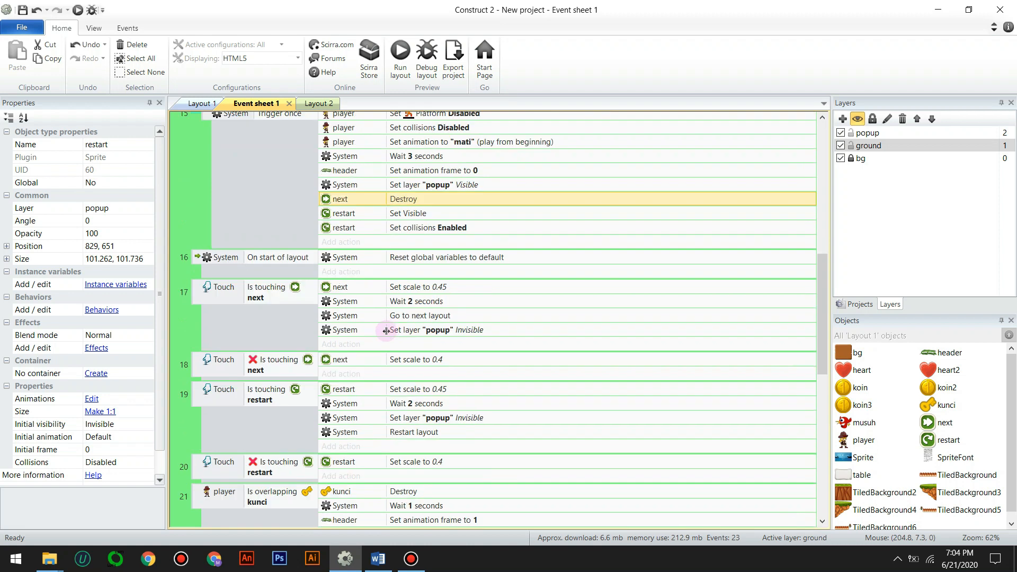
scroll(391, 329, "down", 3)
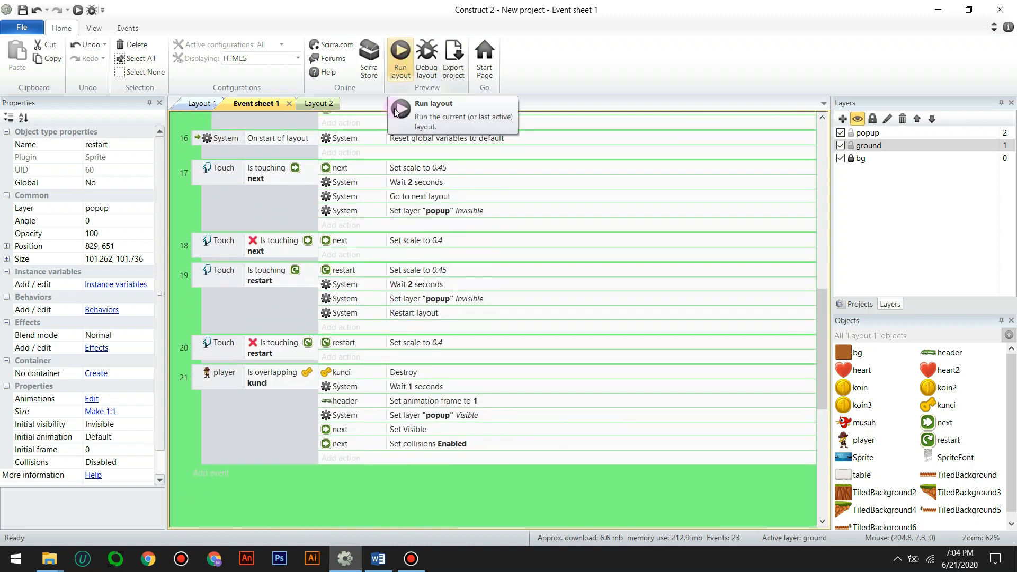
scroll(386, 223, "up", 2)
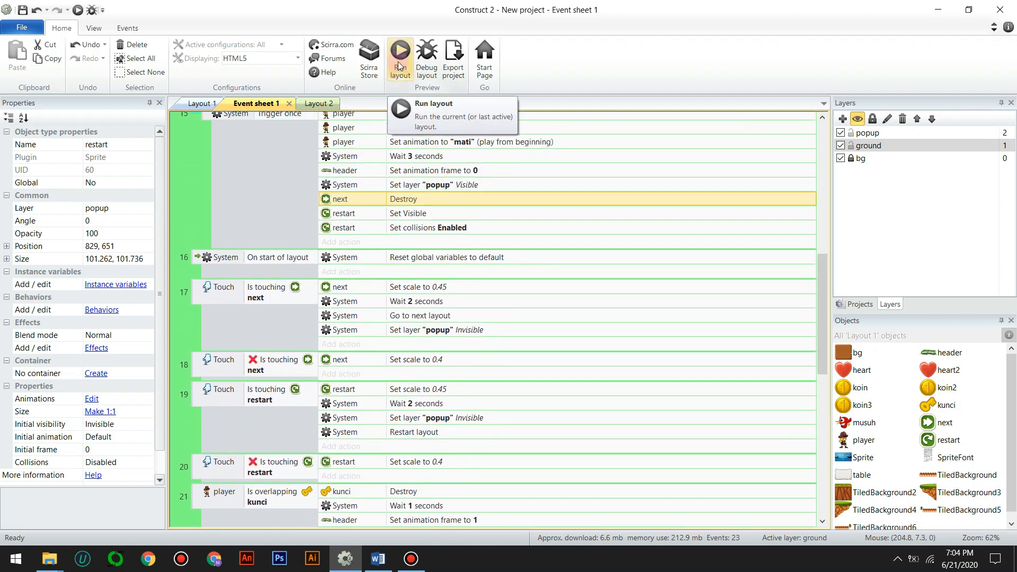
Preview Layout 1 and test the lose popup's restart button by losing all lives and restarting twice
left_click(400, 57)
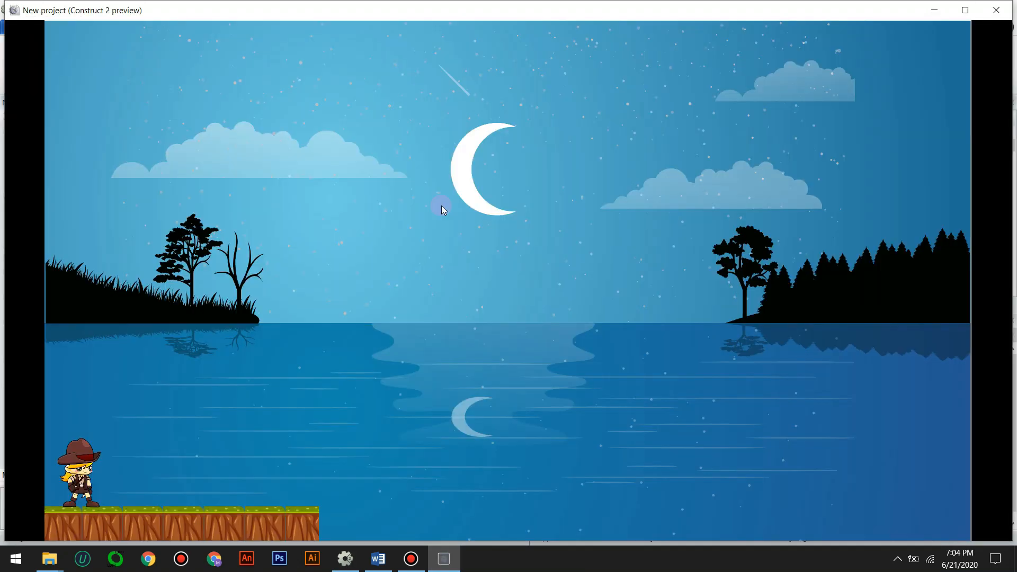
left_click(996, 10)
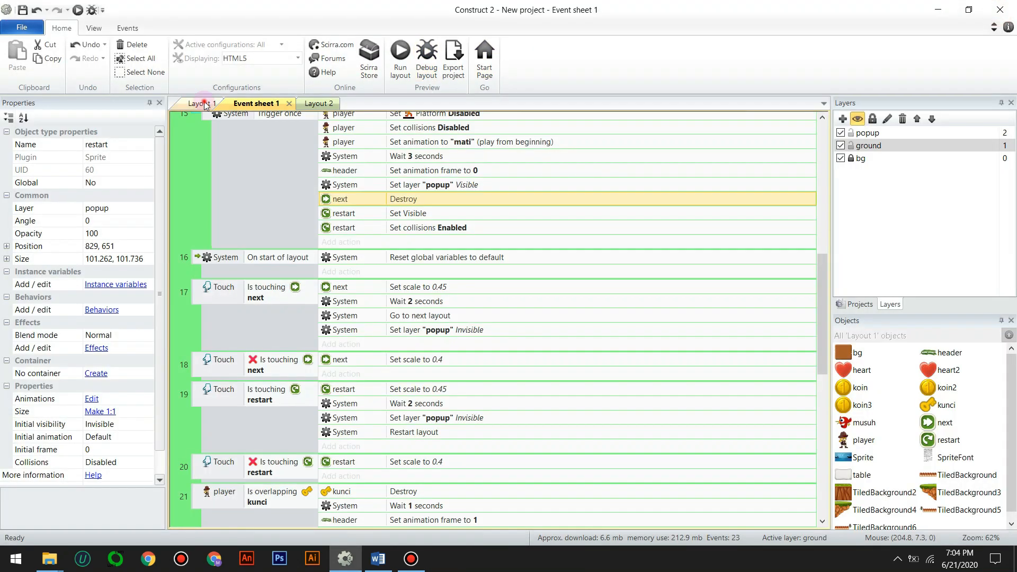
left_click(204, 104)
left_click(400, 53)
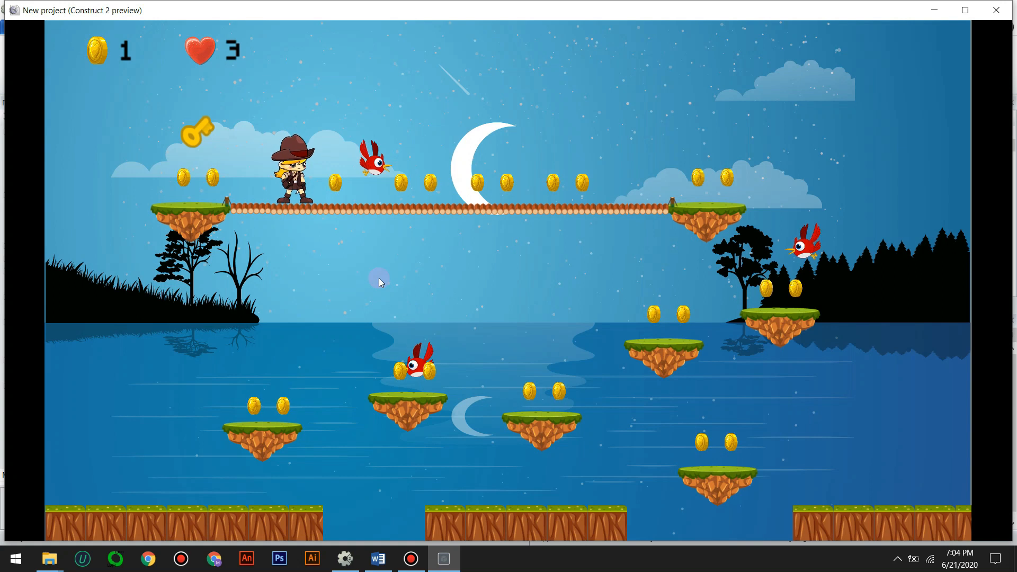
key("Right")
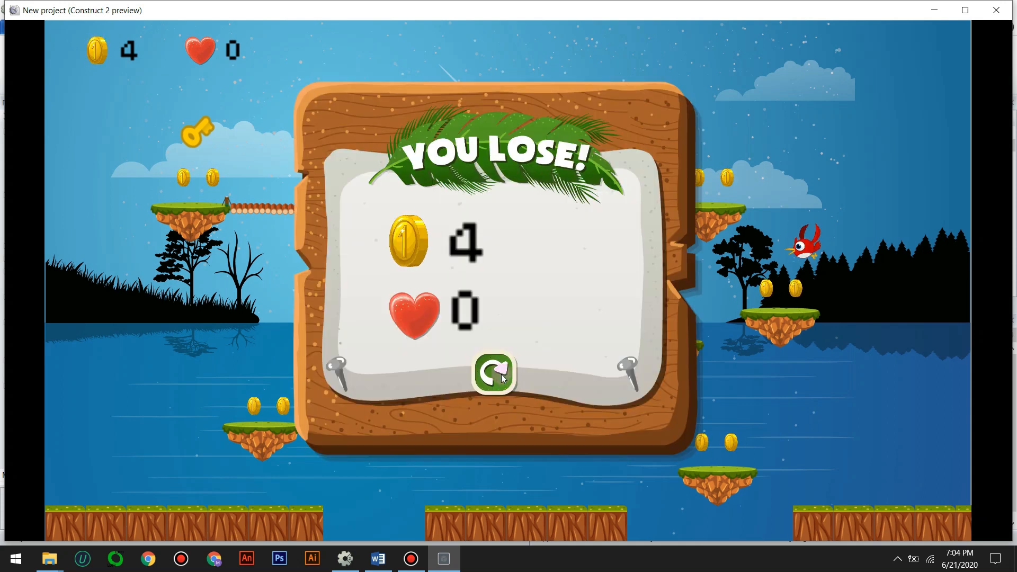
left_click(488, 364)
key("Right")
key("Right")
key("Right")
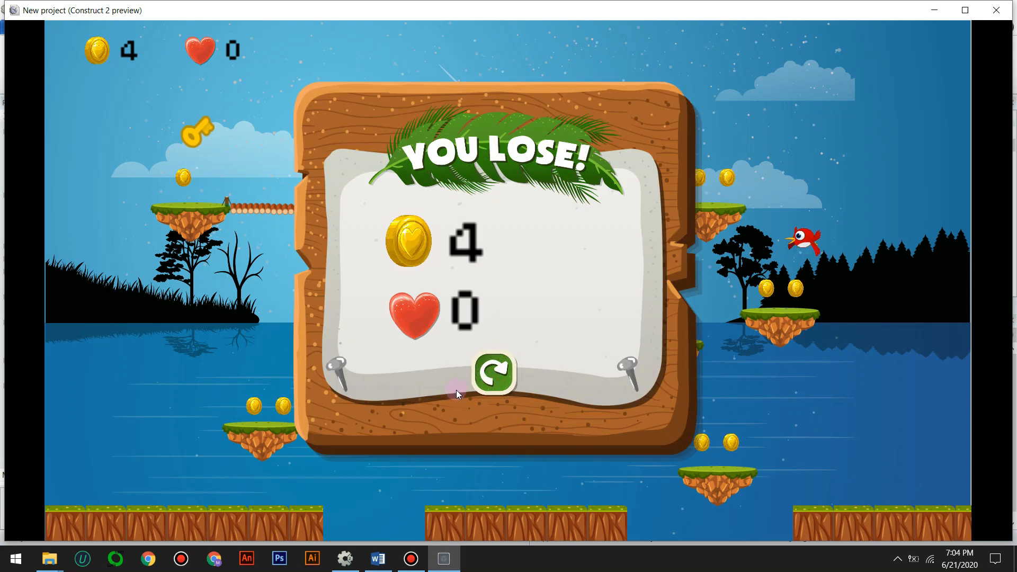
left_click(456, 390)
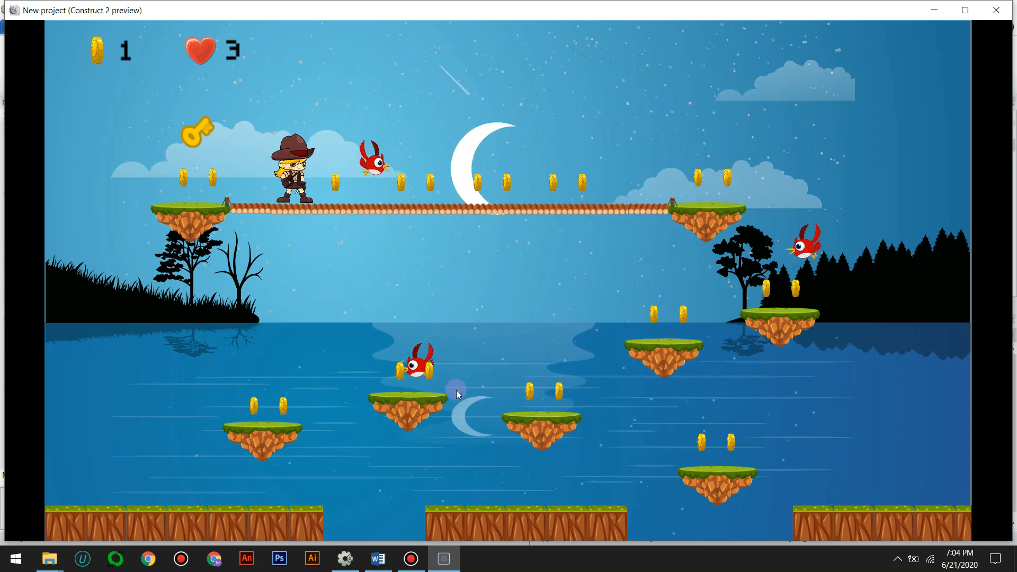
Collect the key to test the win popup, continue to the next layout, and close the preview
key("Left")
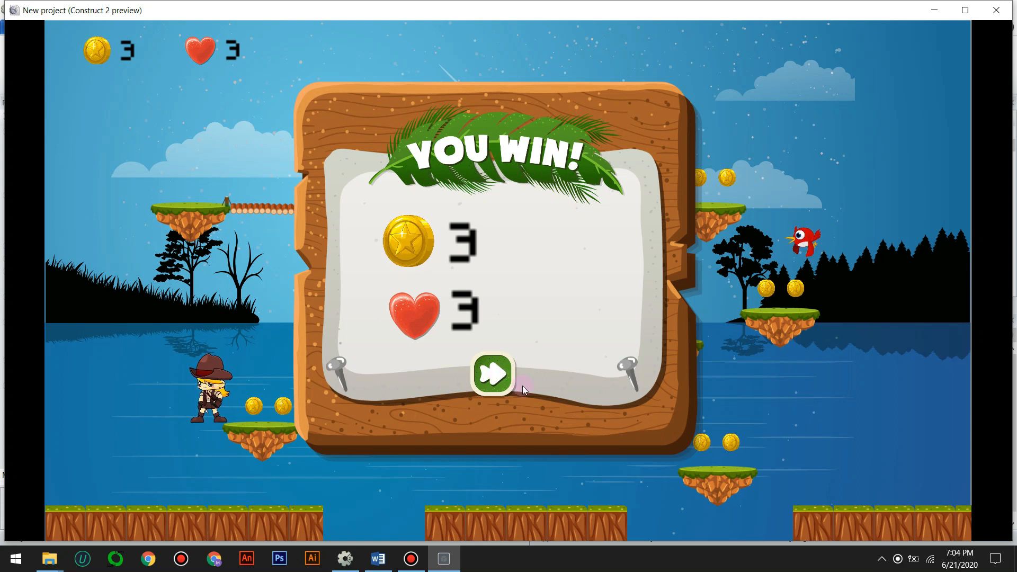
left_click(491, 370)
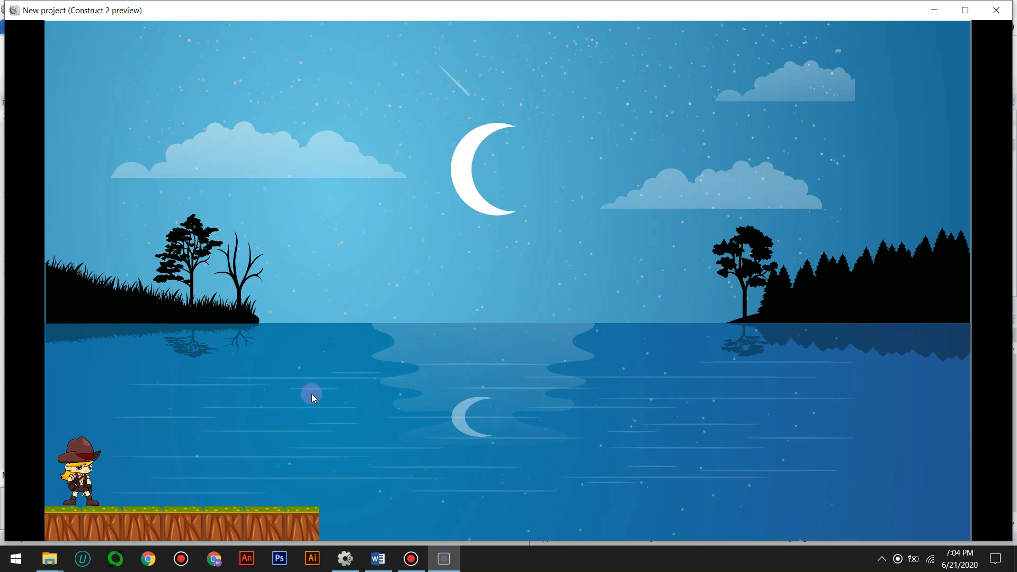
left_click(995, 10)
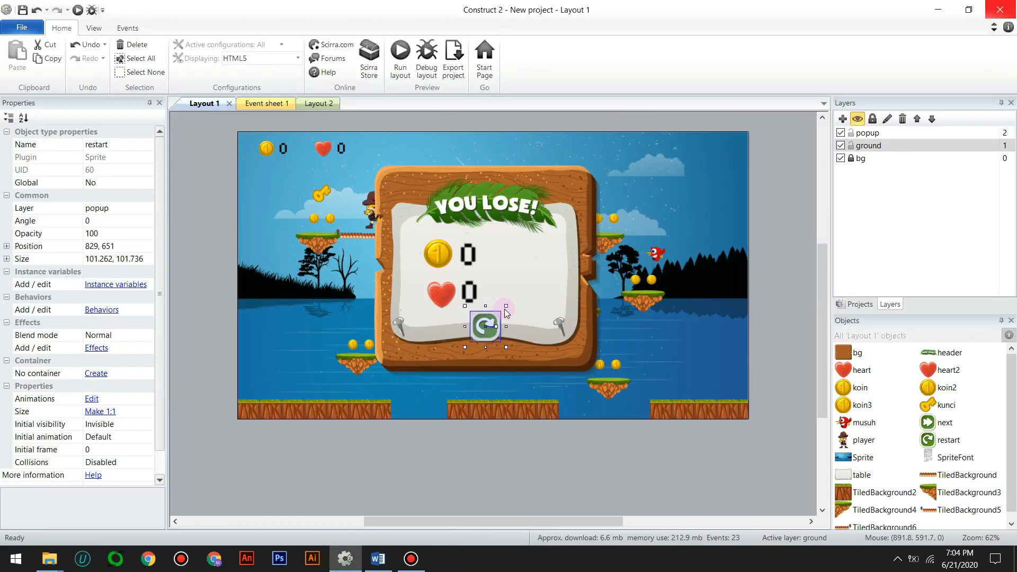
left_click(317, 248)
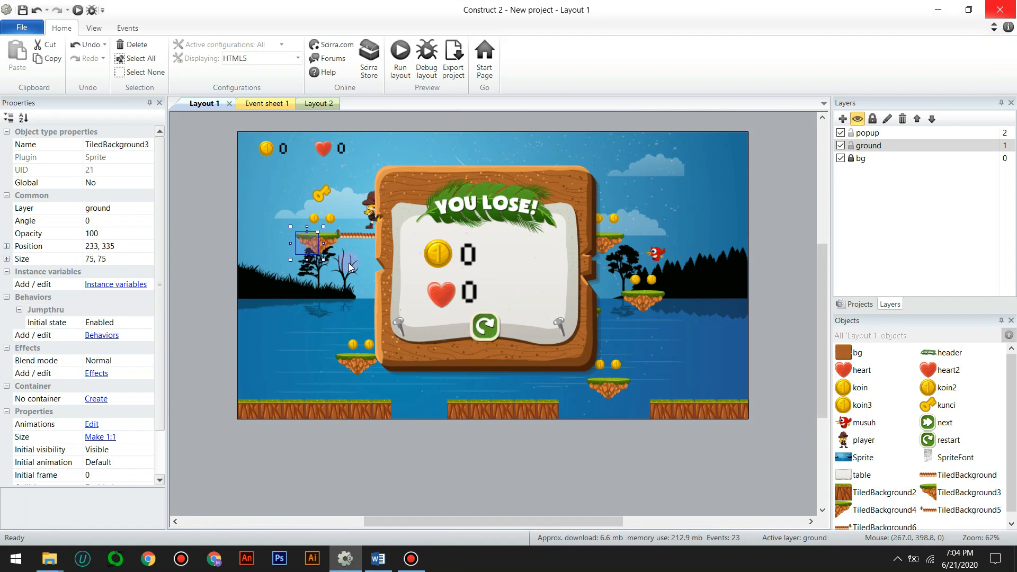
left_click(335, 249)
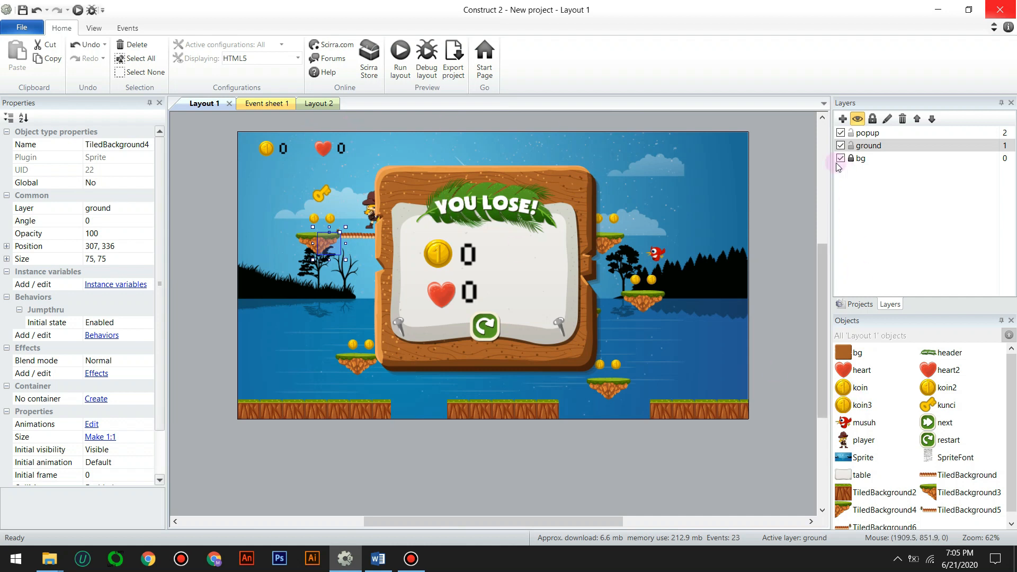
Hide the popup layer in Layout 1 and rename the long rope bridge between the two upper platforms as jembatan
left_click(841, 133)
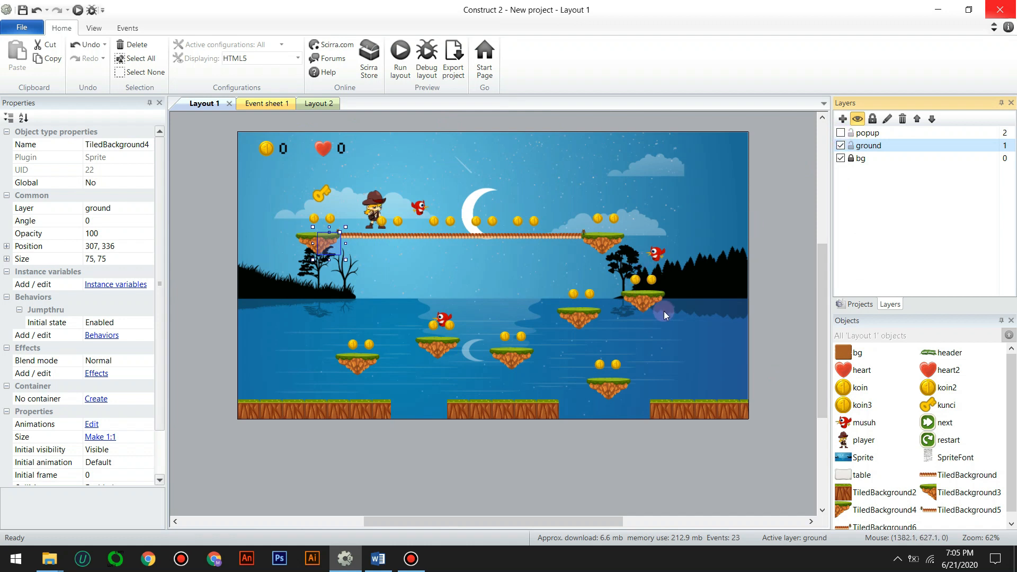
left_click(500, 239)
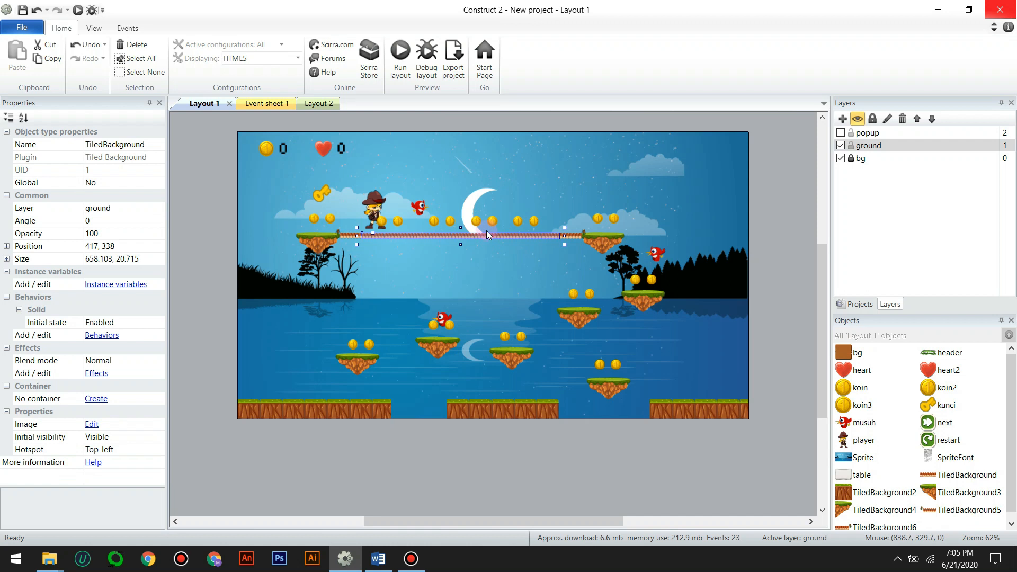
left_click(121, 145)
type("jembatan")
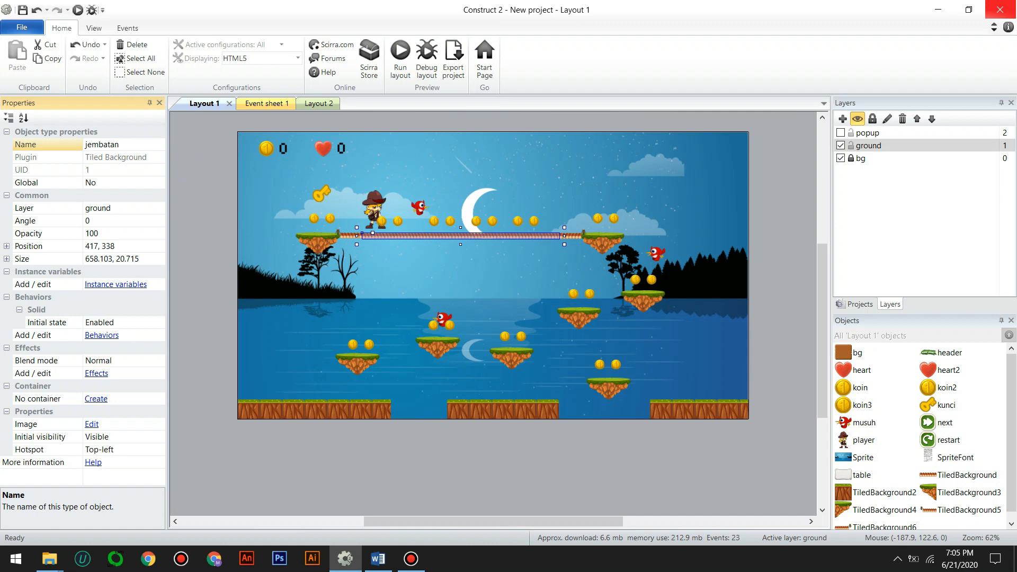
key("Return")
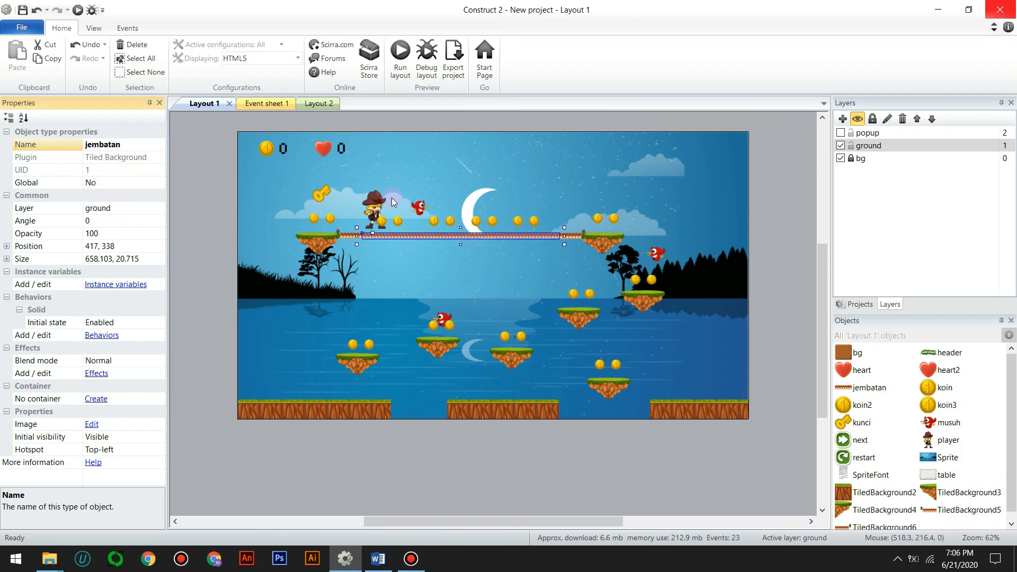
Move the player across the bridge onto the upper platform at its far end, at about 1256, 335
left_click(380, 208)
left_click_drag(380, 209, 623, 222)
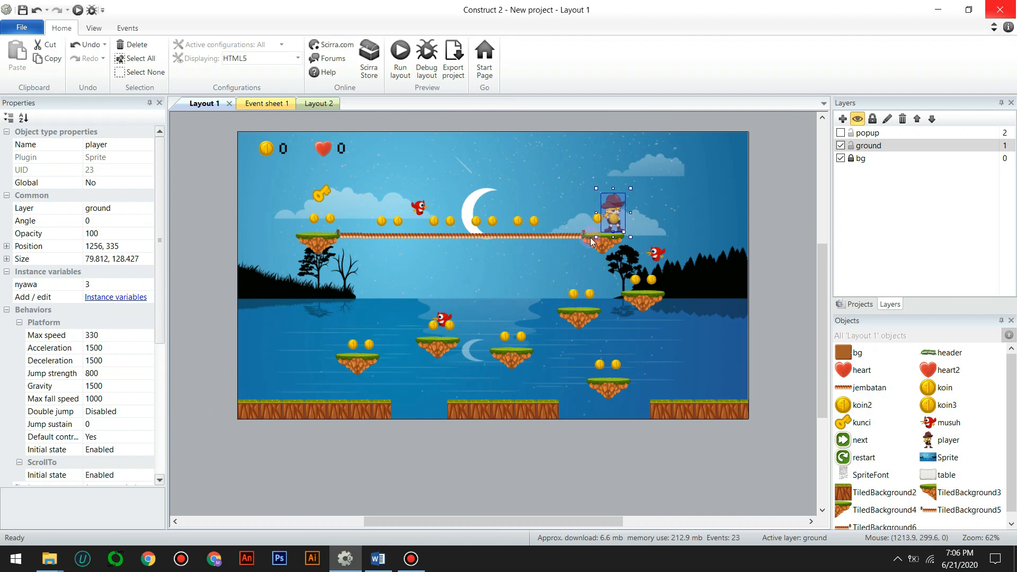
Set the jembatan bridge's initial visibility to Invisible and its Solid behavior's initial state to Disabled
left_click(446, 239)
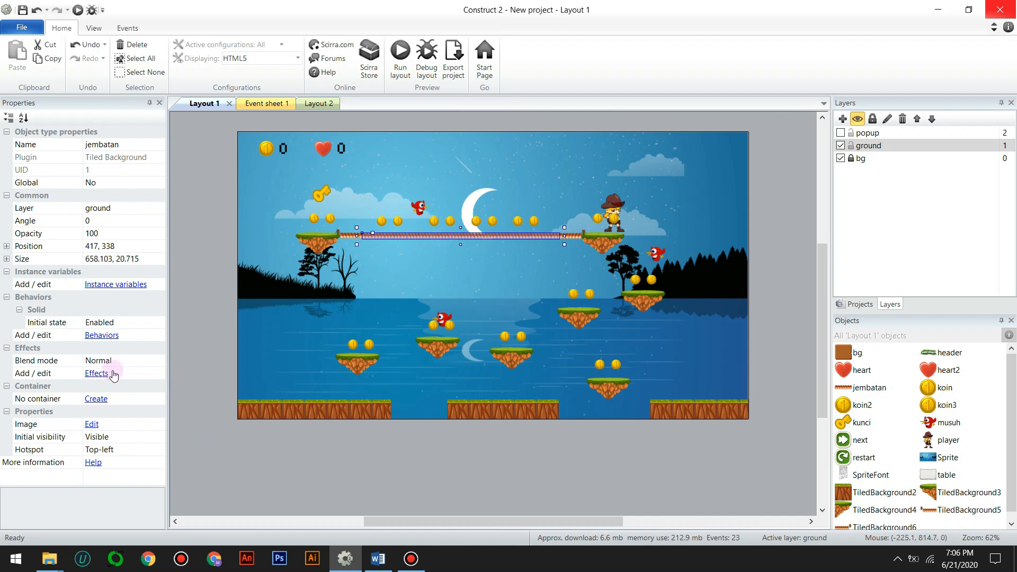
scroll(182, 416, "down", 2)
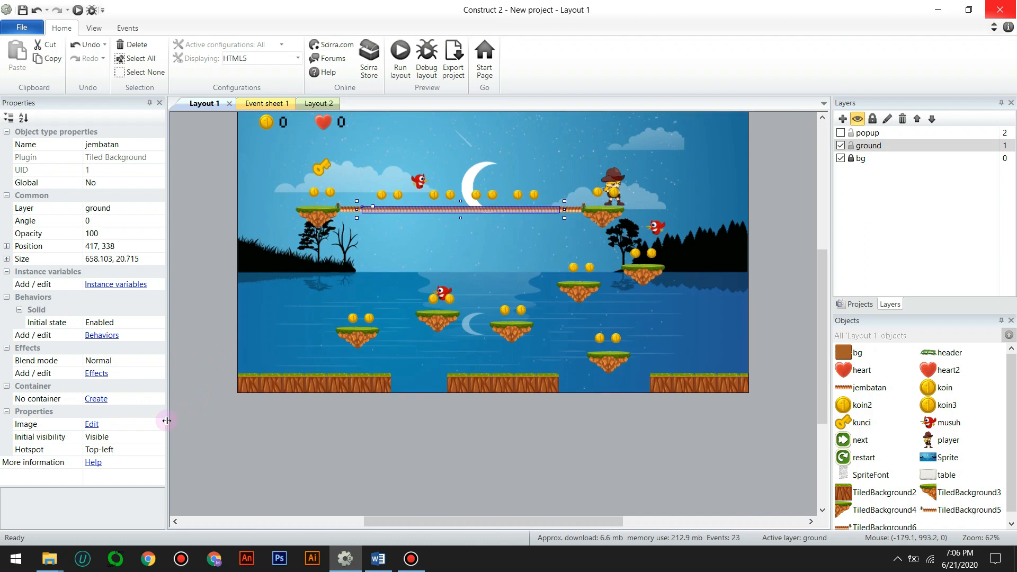
scroll(398, 252, "up", 3)
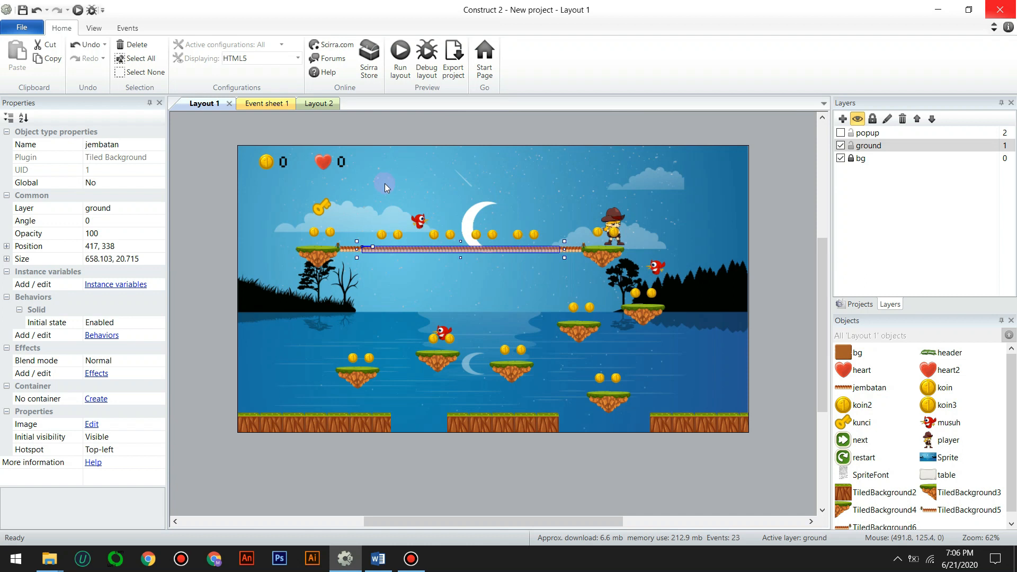
left_click(118, 437)
left_click(151, 436)
left_click(129, 460)
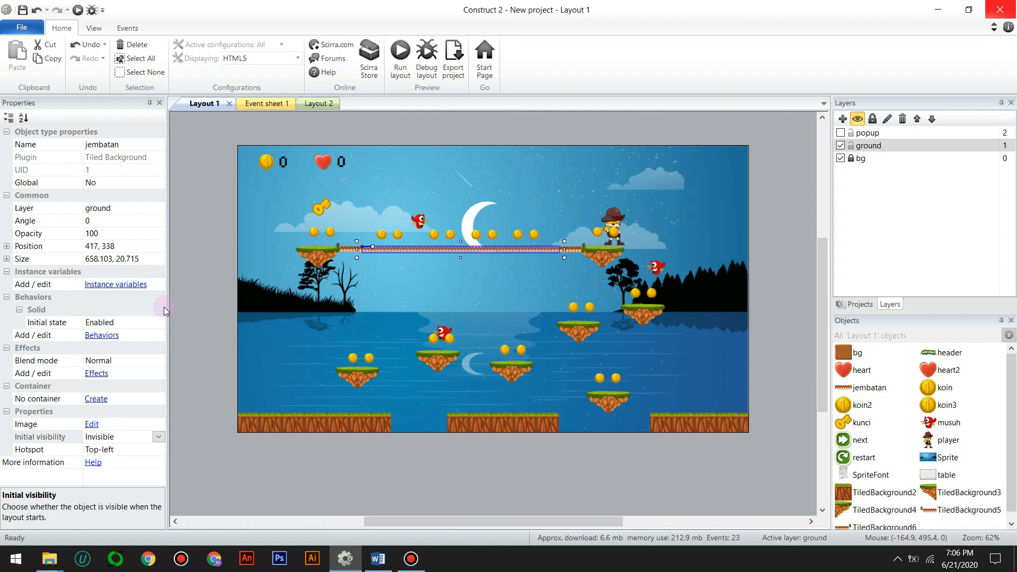
left_click(128, 323)
left_click(158, 322)
left_click(132, 336)
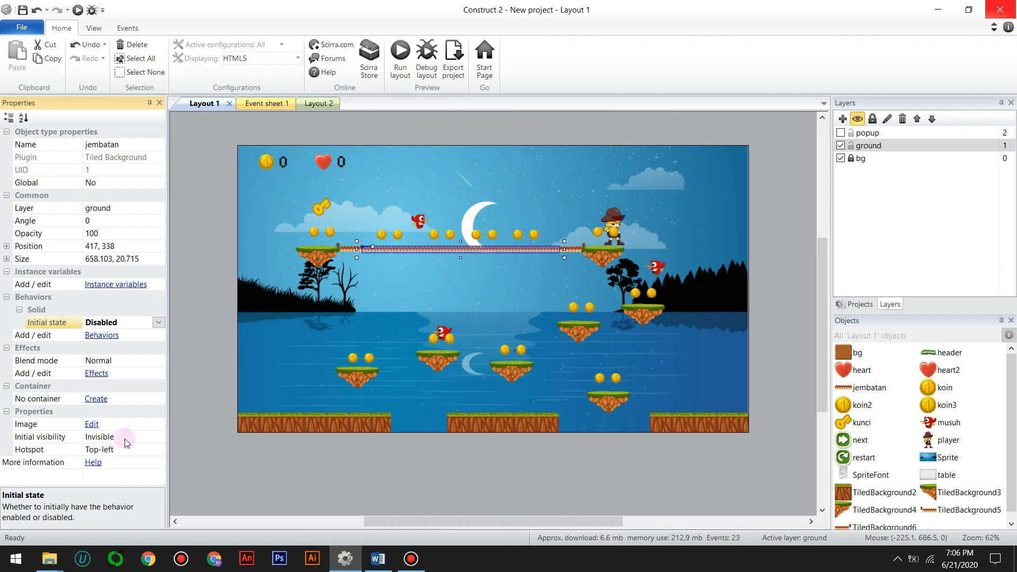
Preview Layout 1, walk the player off the platform where the bridge was to test crossing the gap, and close the preview
left_click(399, 70)
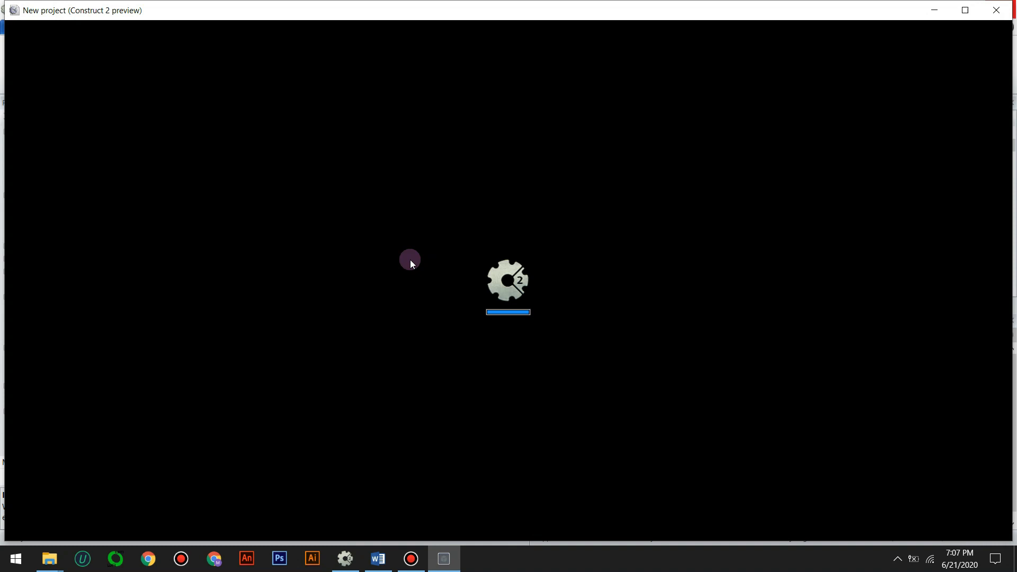
key("Left")
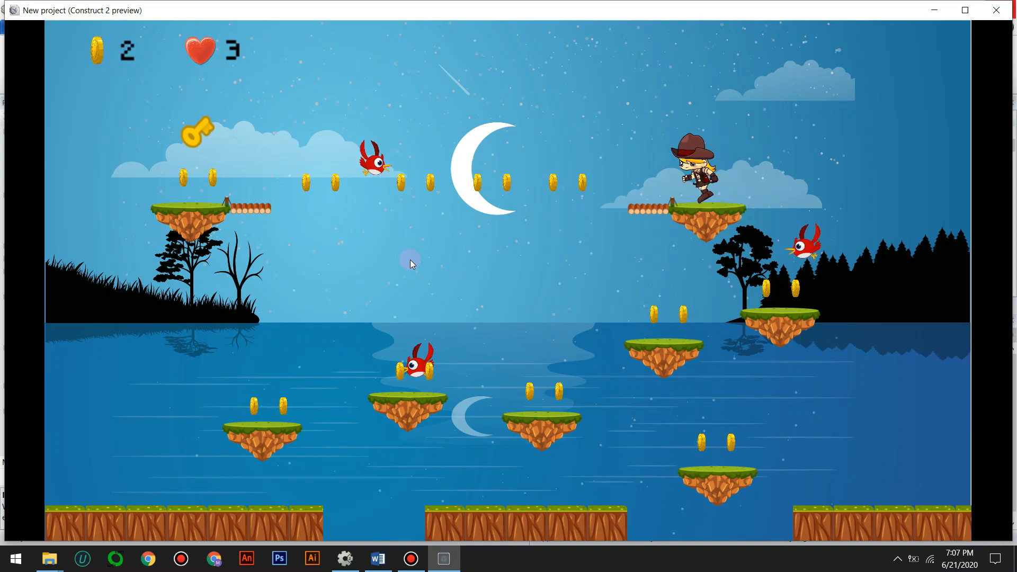
key("Left")
key("Up")
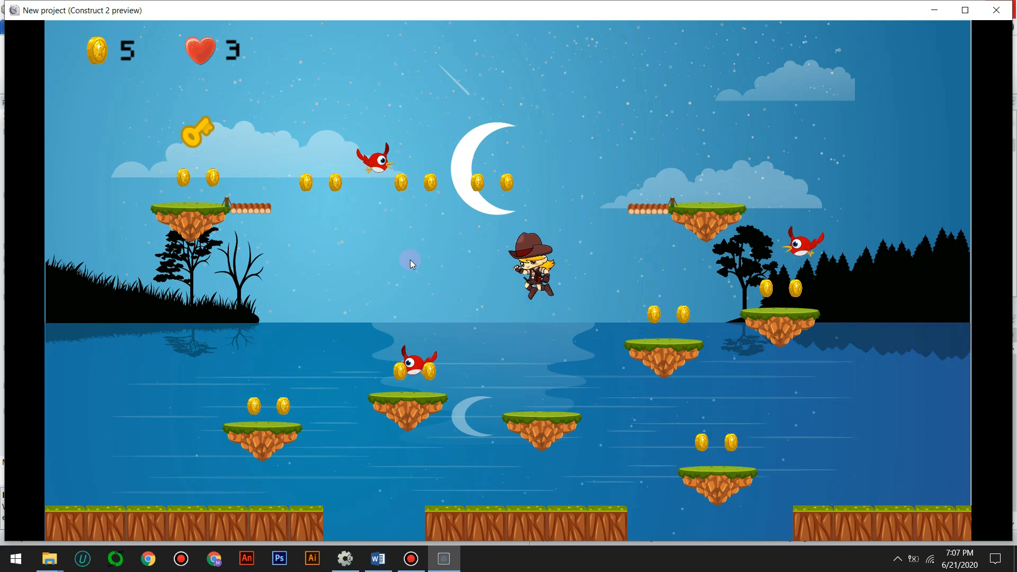
key("Right")
key("Up")
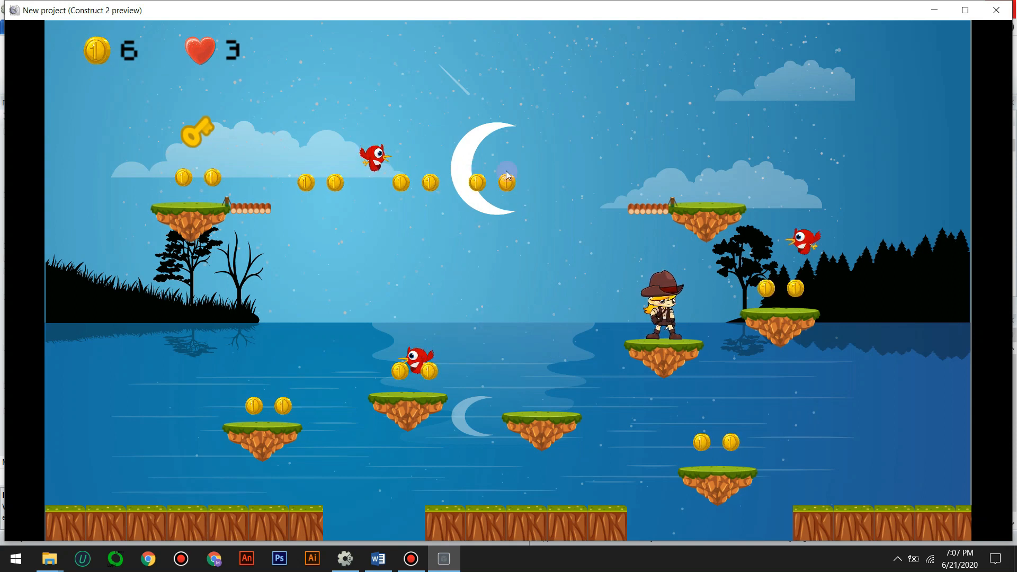
left_click(994, 12)
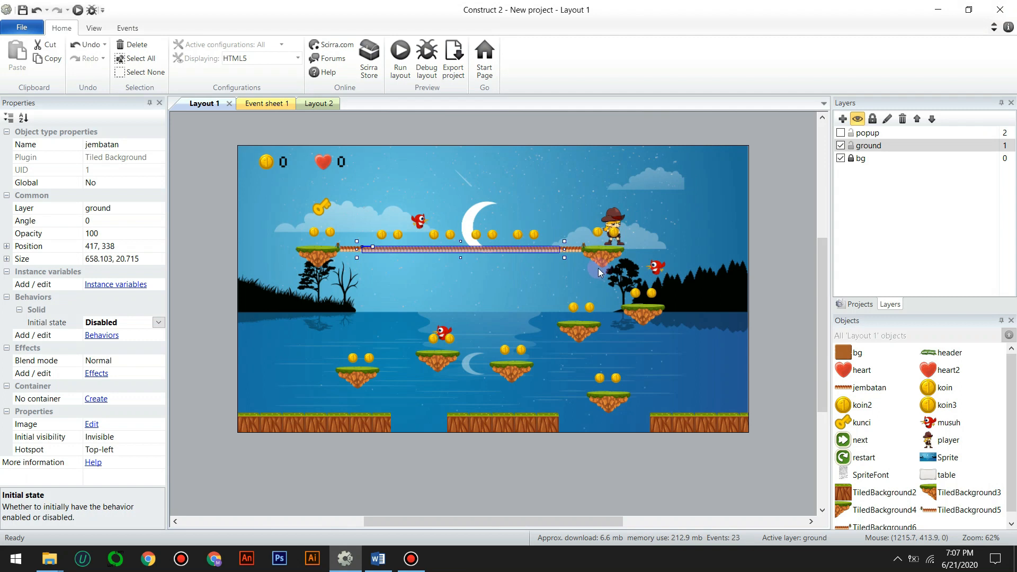
Insert a new Sprite object on the ground layer, placing it near the moon in Layout 1
right_click(451, 128)
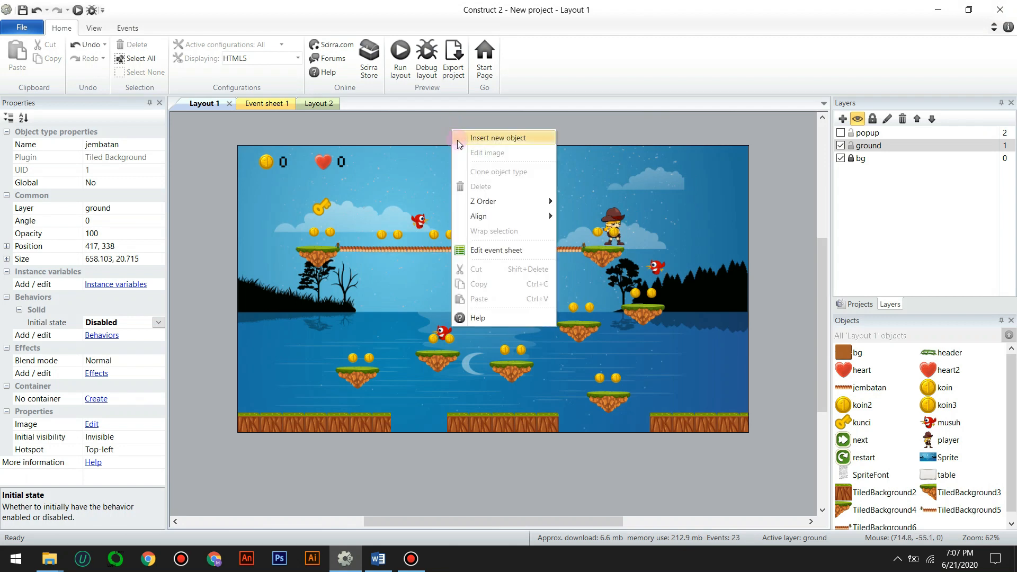
left_click(459, 139)
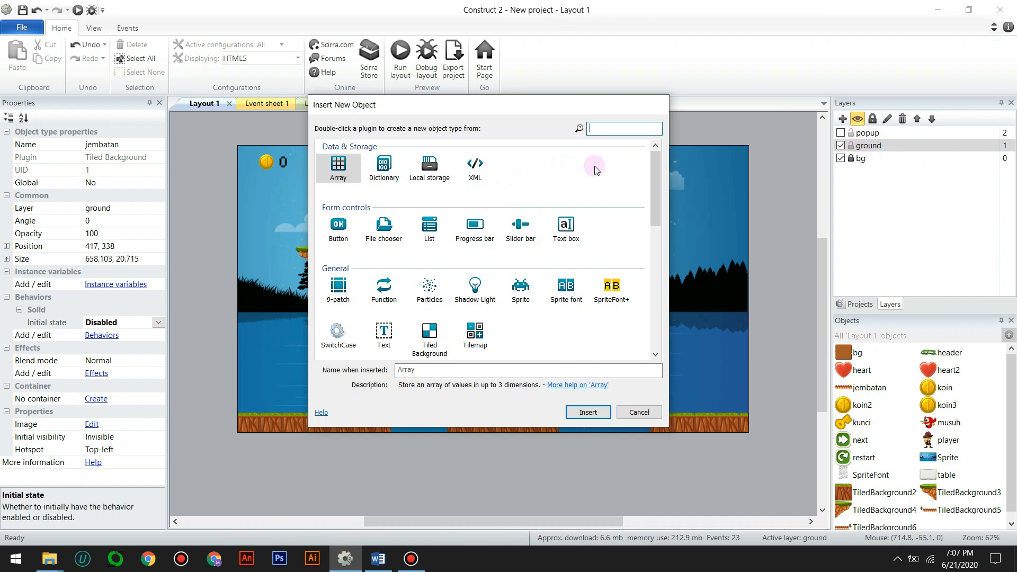
left_click(521, 293)
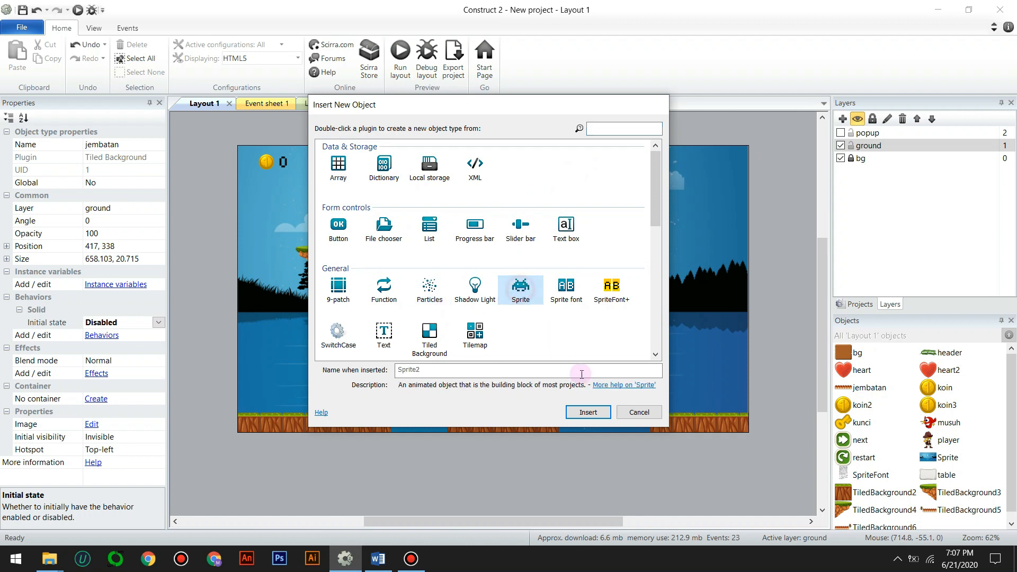
left_click(597, 412)
left_click(472, 205)
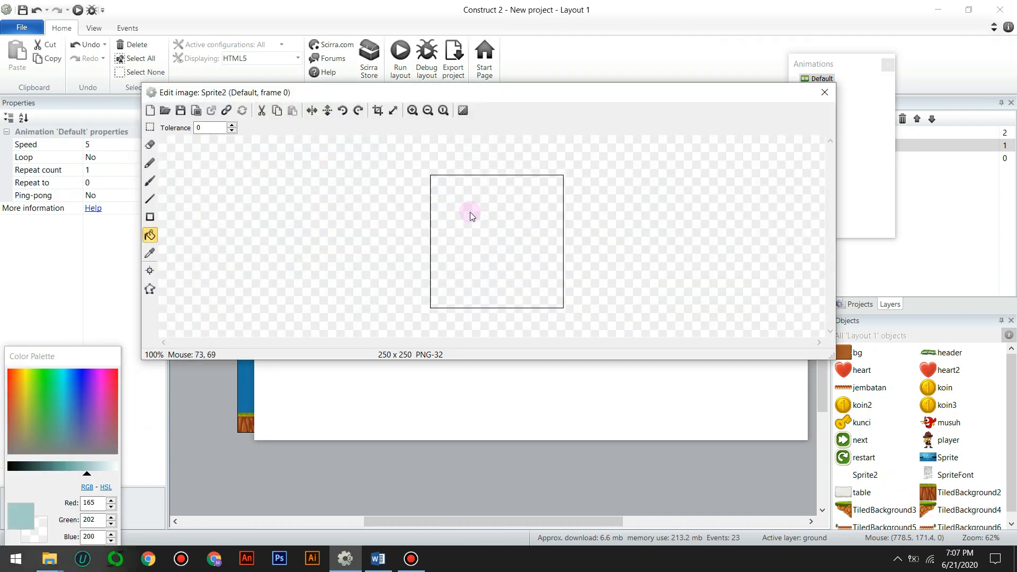
Load the speech bubble image 4.png from the asset > GUI > clouds folder into the new sprite and close the image editor
left_click(164, 112)
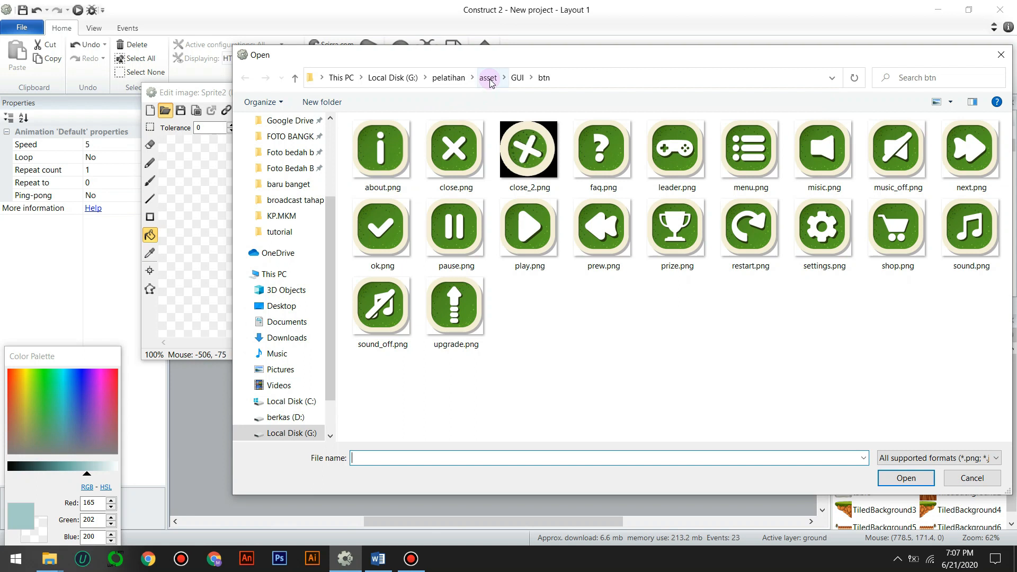
left_click(488, 78)
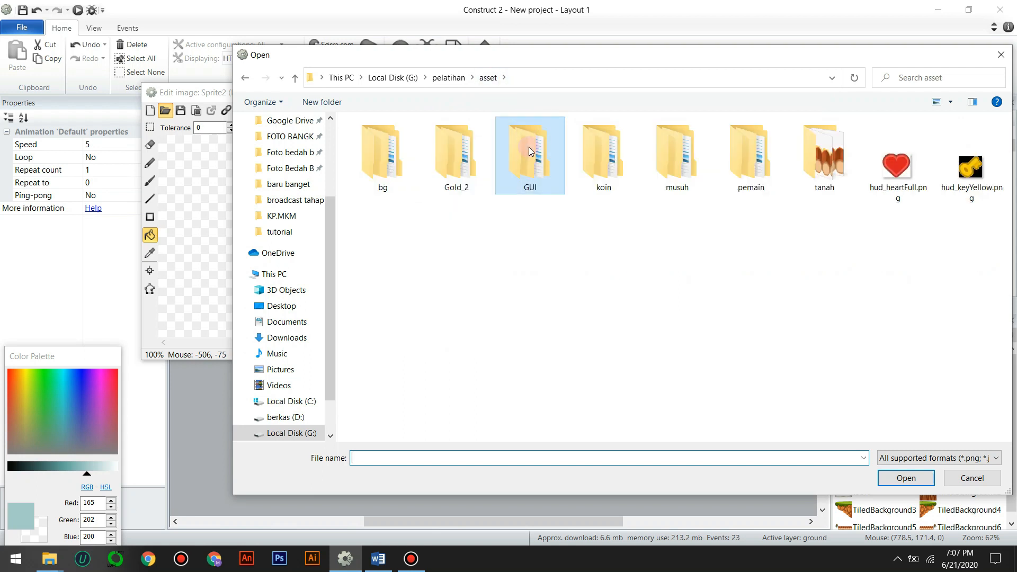
left_click(539, 178)
double_click(540, 178)
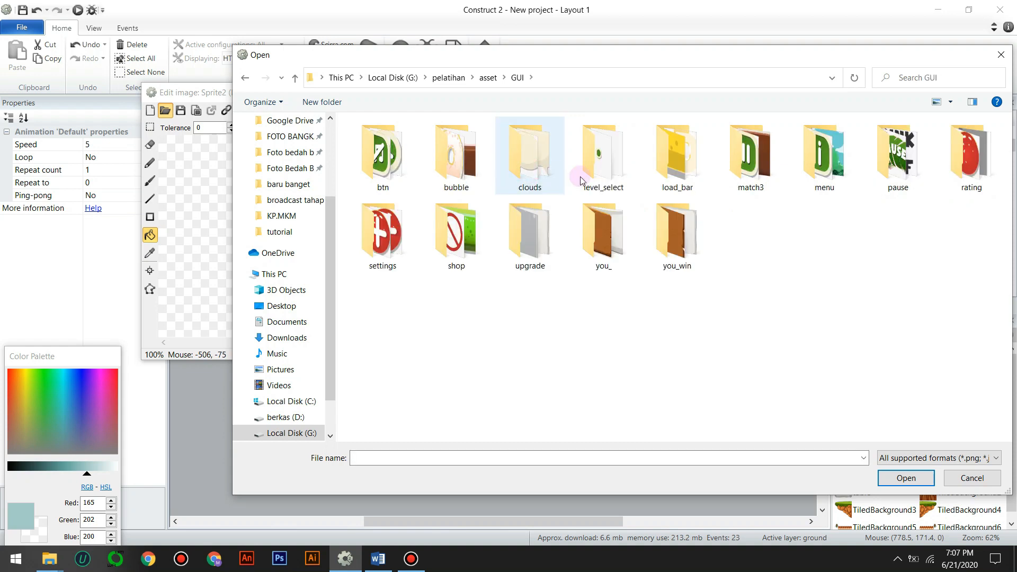
left_click(541, 169)
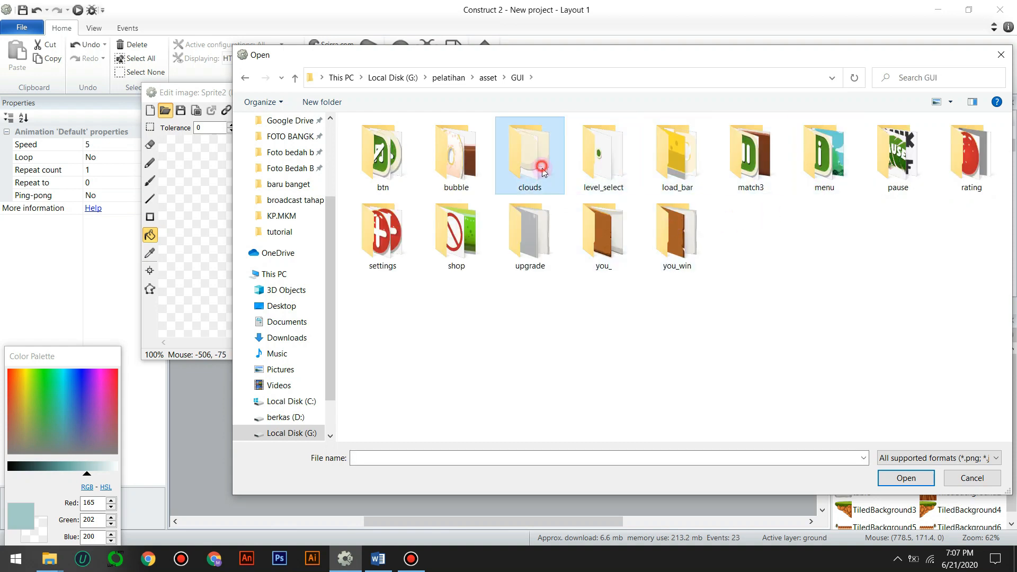
double_click(542, 168)
left_click(586, 168)
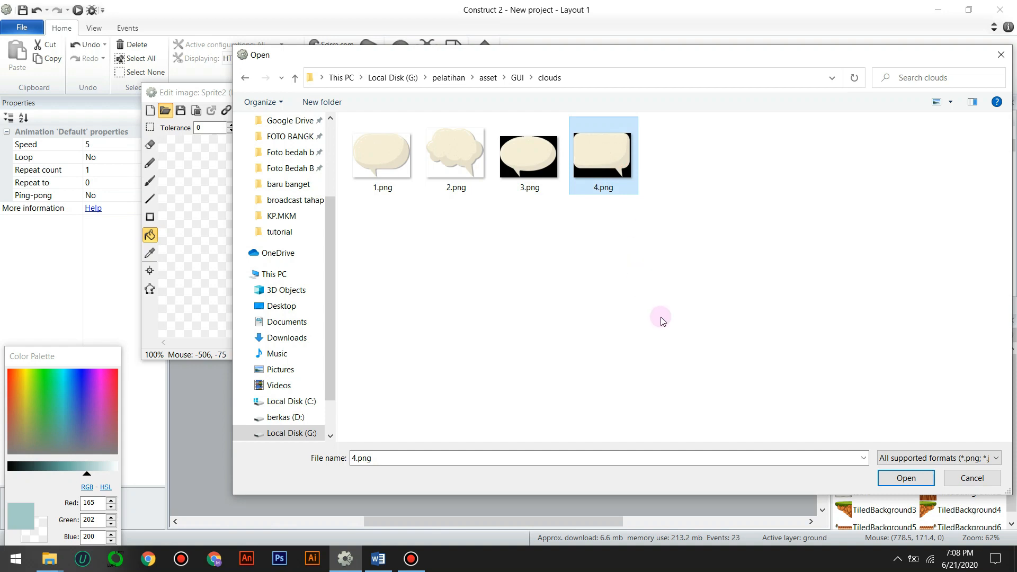
left_click(894, 480)
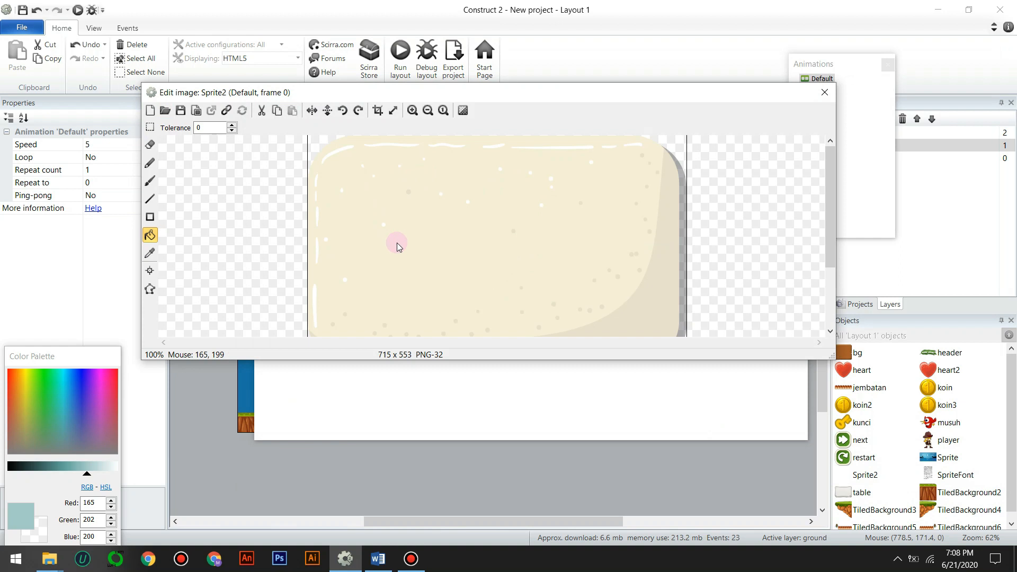
left_click(825, 94)
Scale the speech bubble proportionally to about 324 × 251 and place it beside the player's head at about 1037, 176
left_click_drag(524, 206, 552, 260)
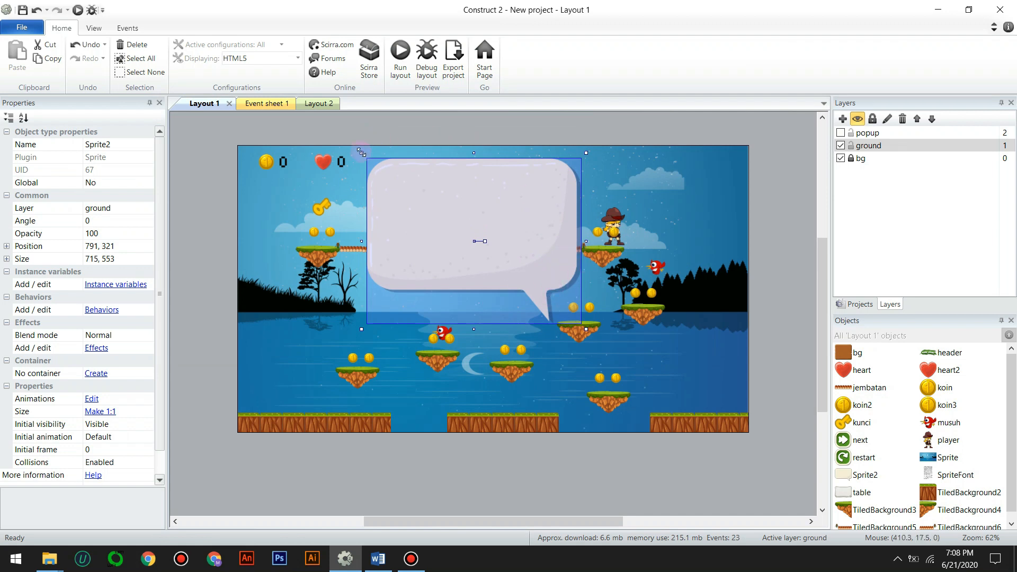
left_click_drag(361, 153, 450, 269, "shift")
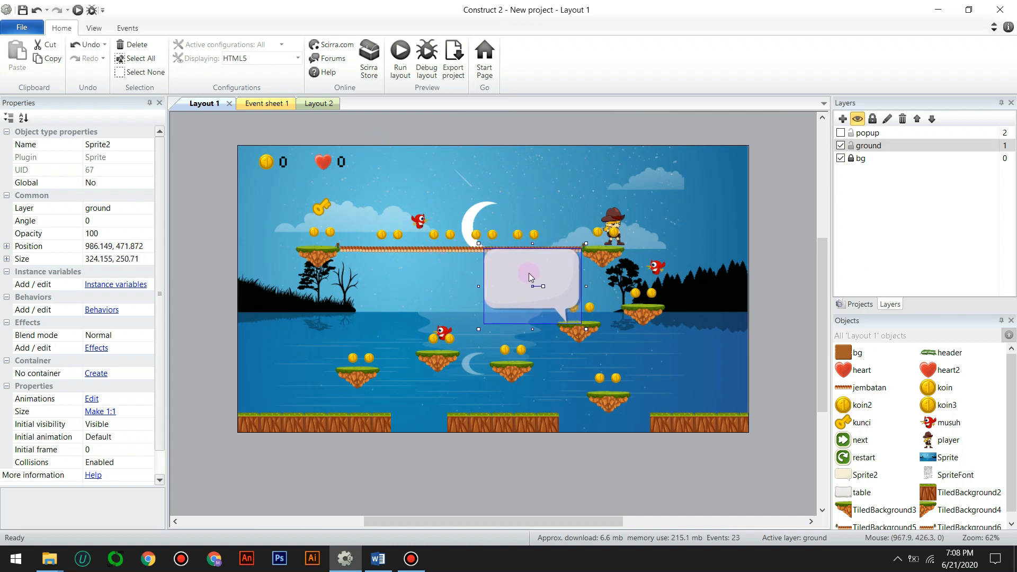
left_click_drag(528, 273, 539, 187)
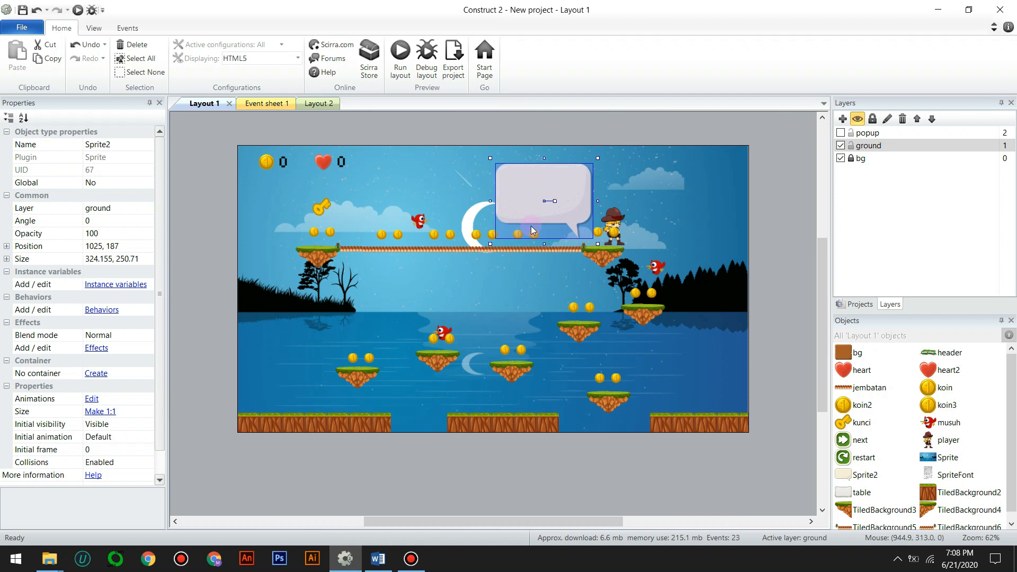
left_click_drag(545, 212, 550, 208)
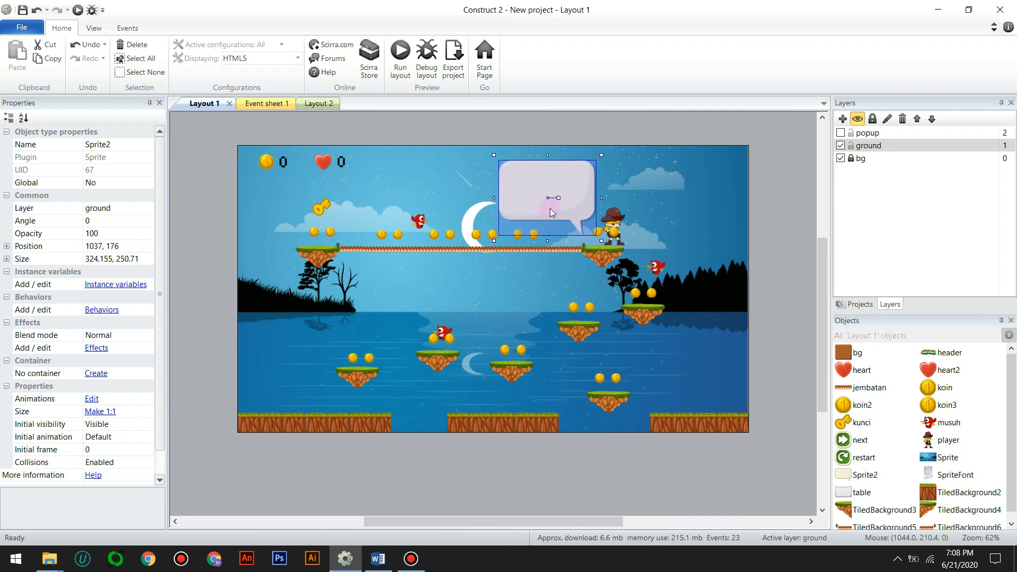
left_click(460, 250)
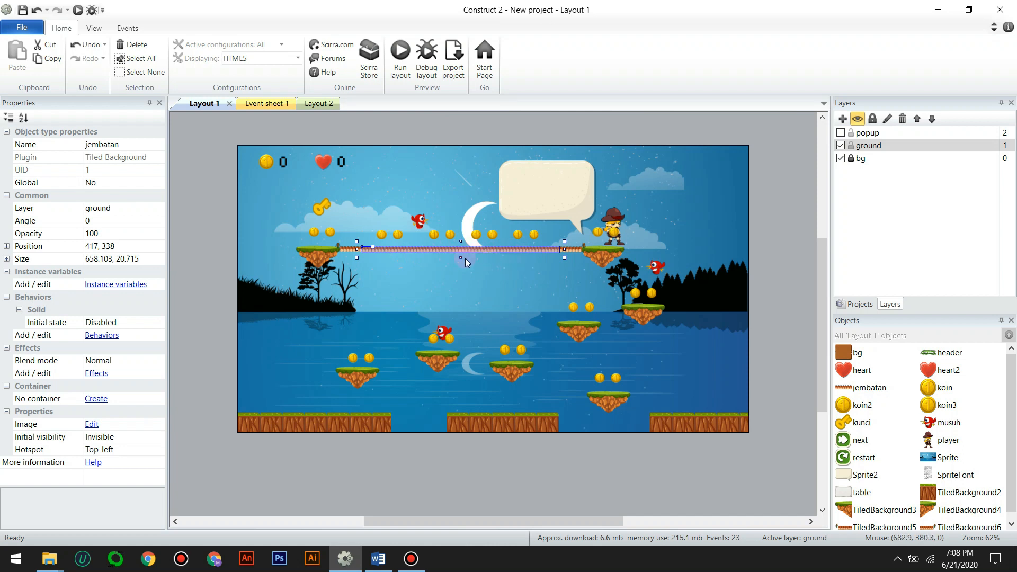
left_click(528, 201)
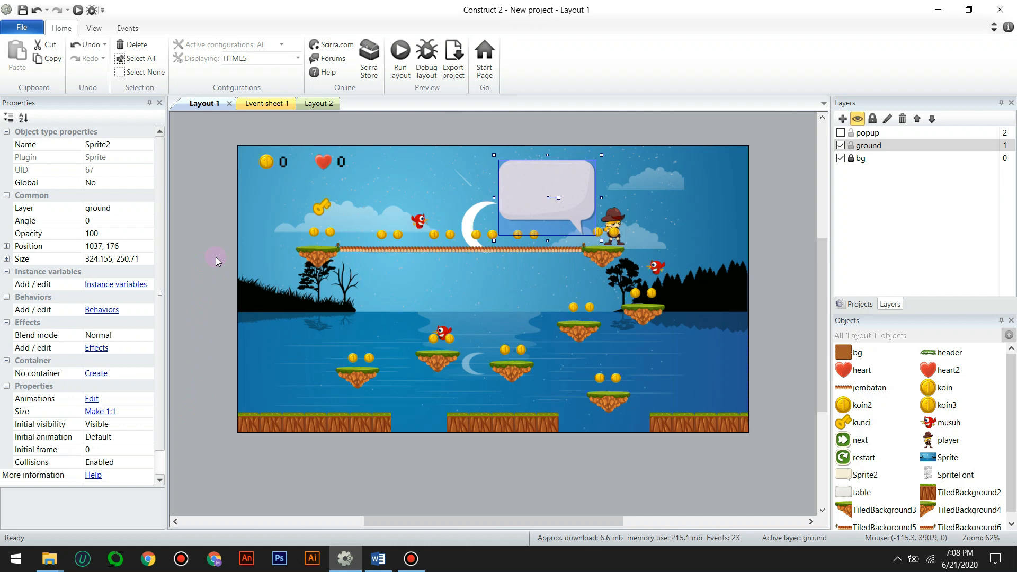
Insert a new Text object on the ground layer and place it inside the speech bubble at about 922, 96
right_click(348, 130)
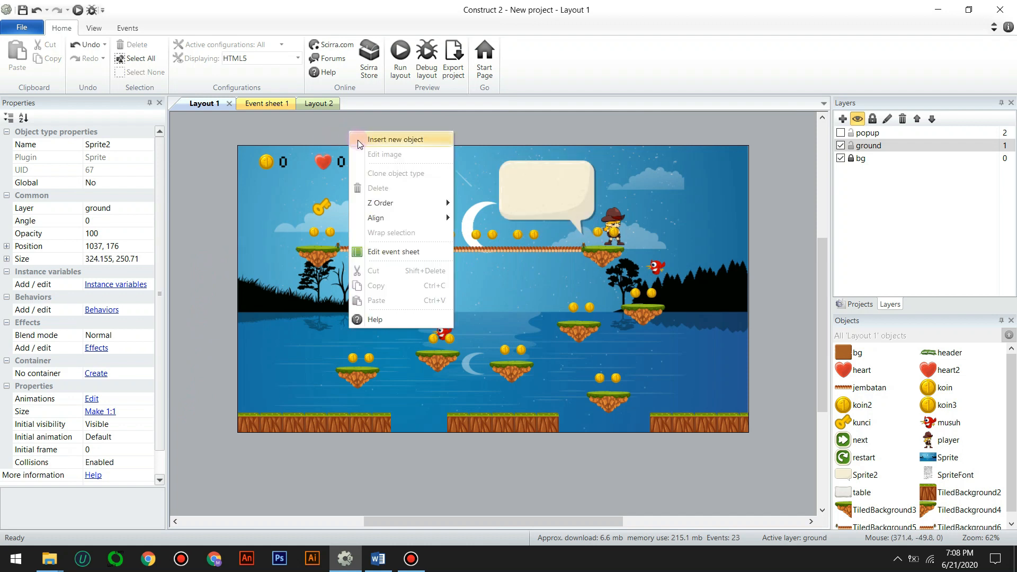
left_click(380, 140)
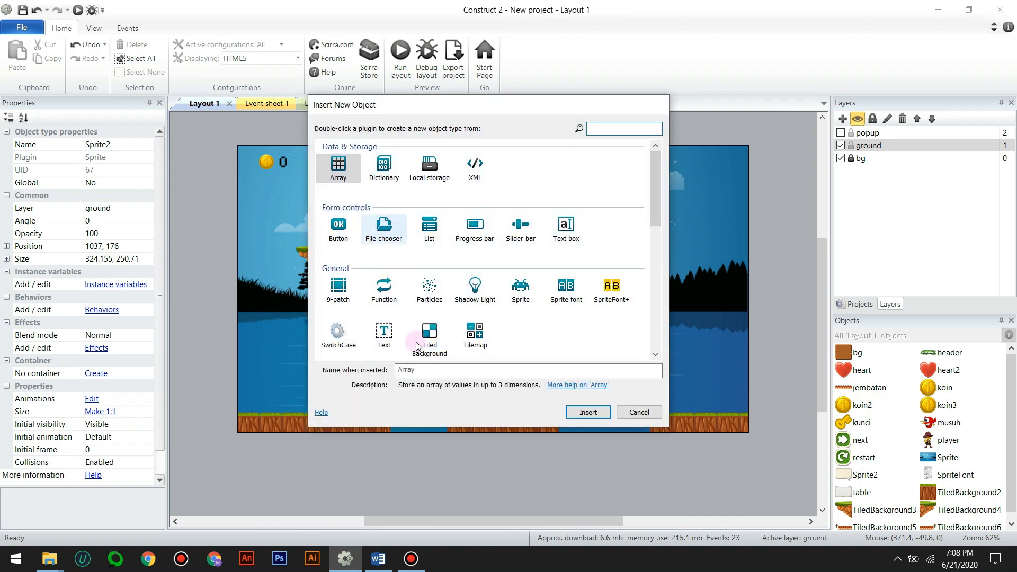
scroll(481, 286, "down", 1)
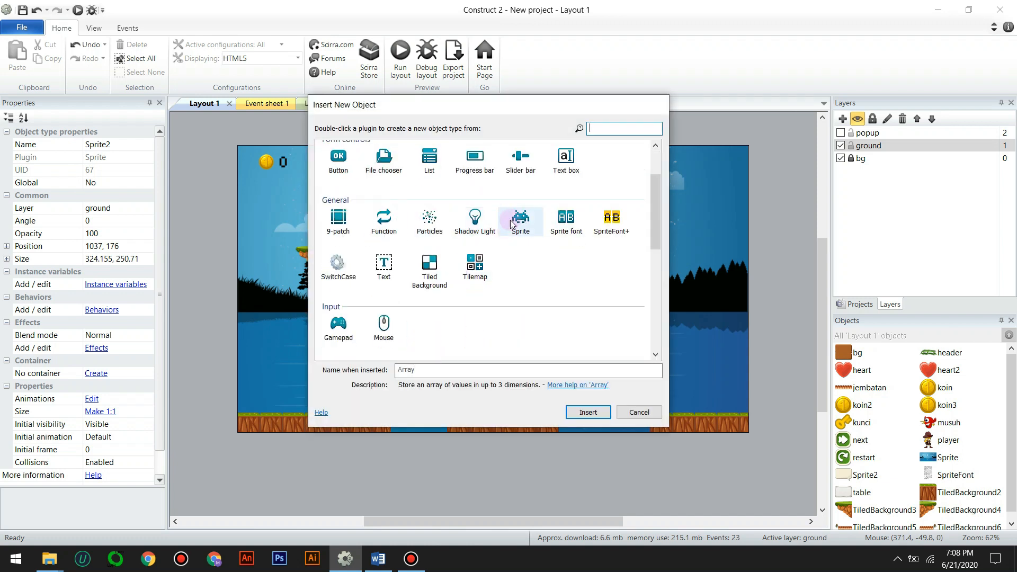
left_click(389, 267)
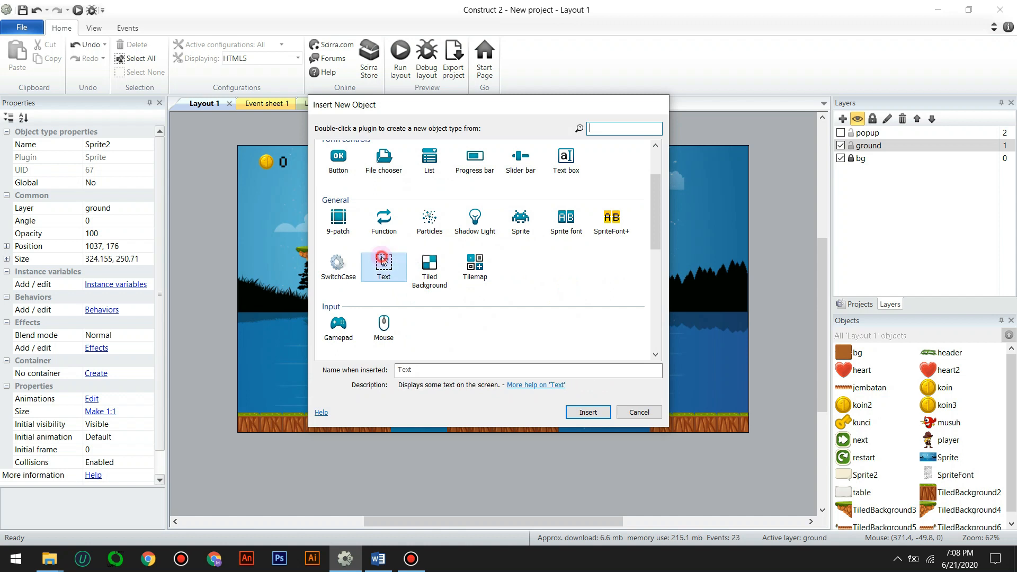
left_click(588, 412)
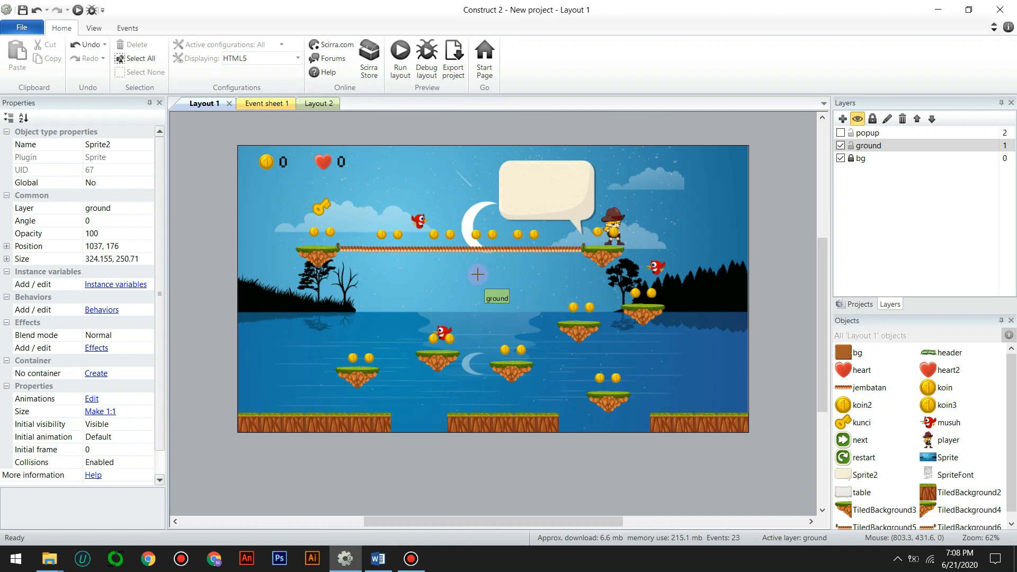
left_click(478, 274)
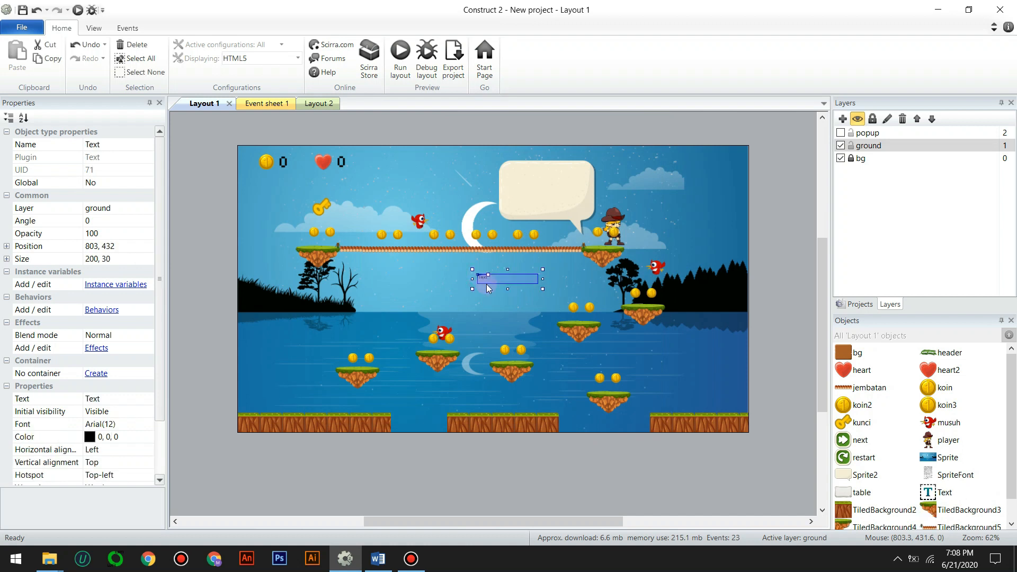
left_click_drag(508, 279, 545, 178)
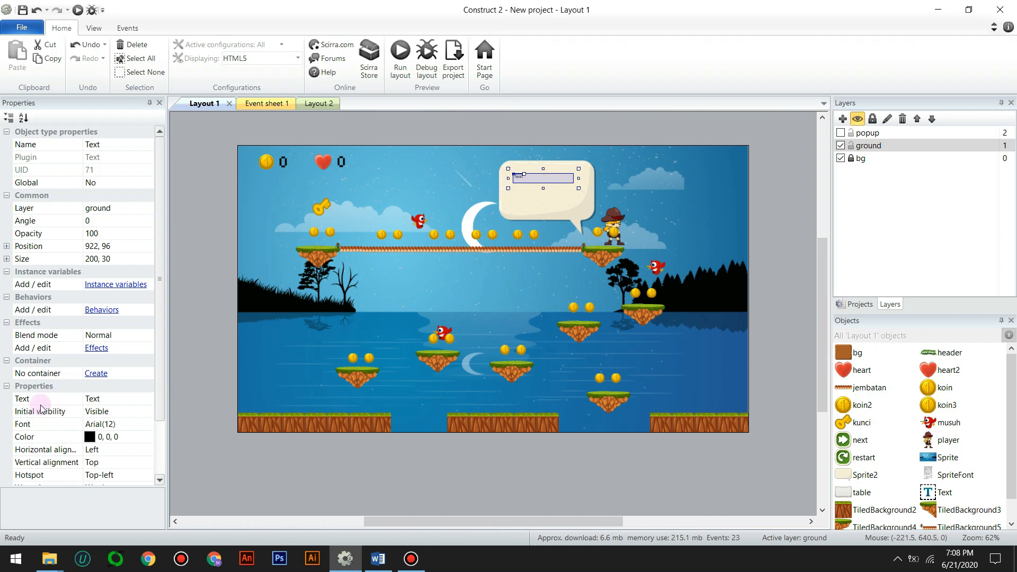
Set the text object's content to "Apakah kamu manusia?" and nudge it up to about 922, 91
left_click(106, 398)
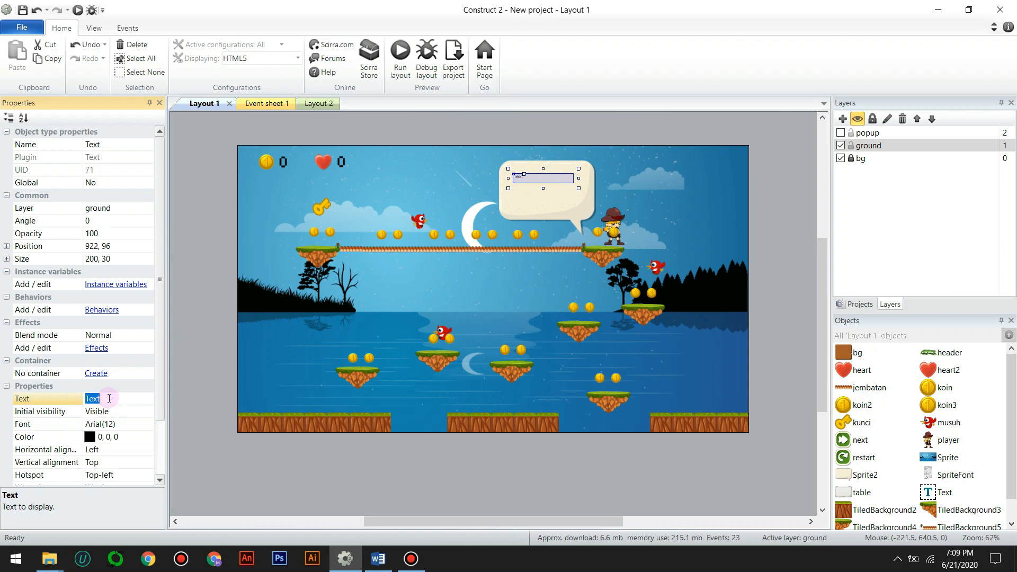
type("apakah kamu manu")
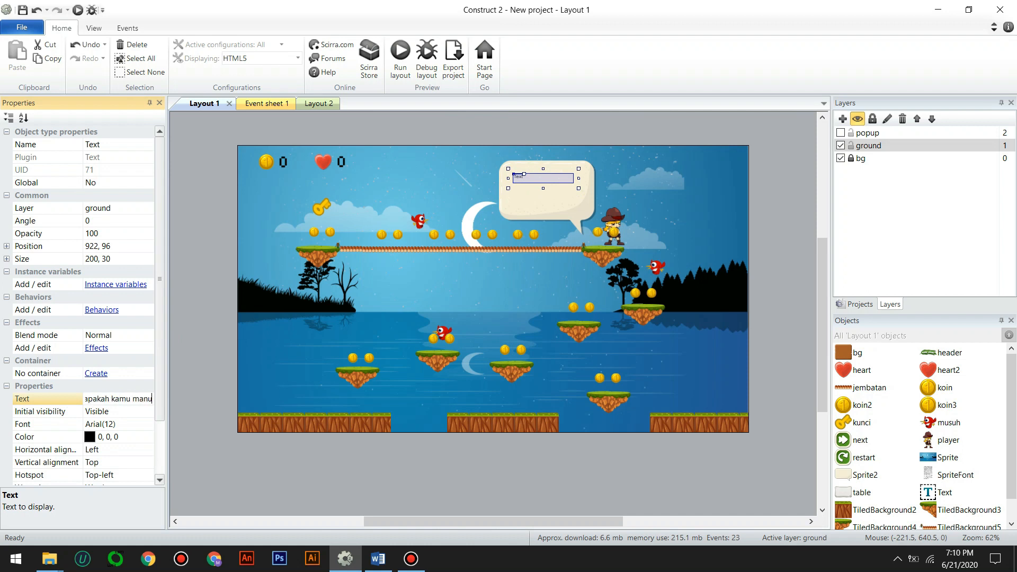
type("sia?")
key("Return")
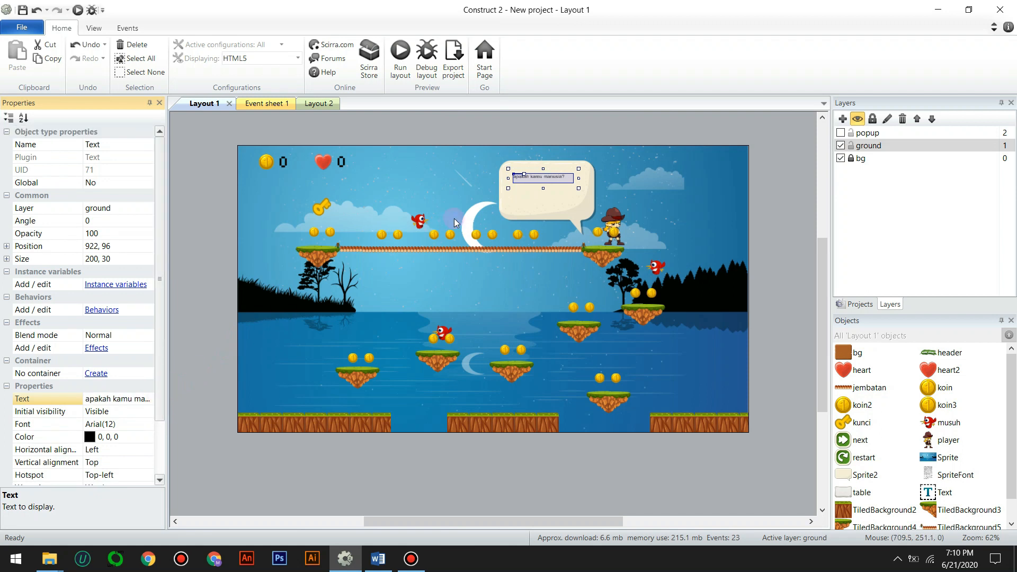
left_click_drag(532, 175, 532, 174)
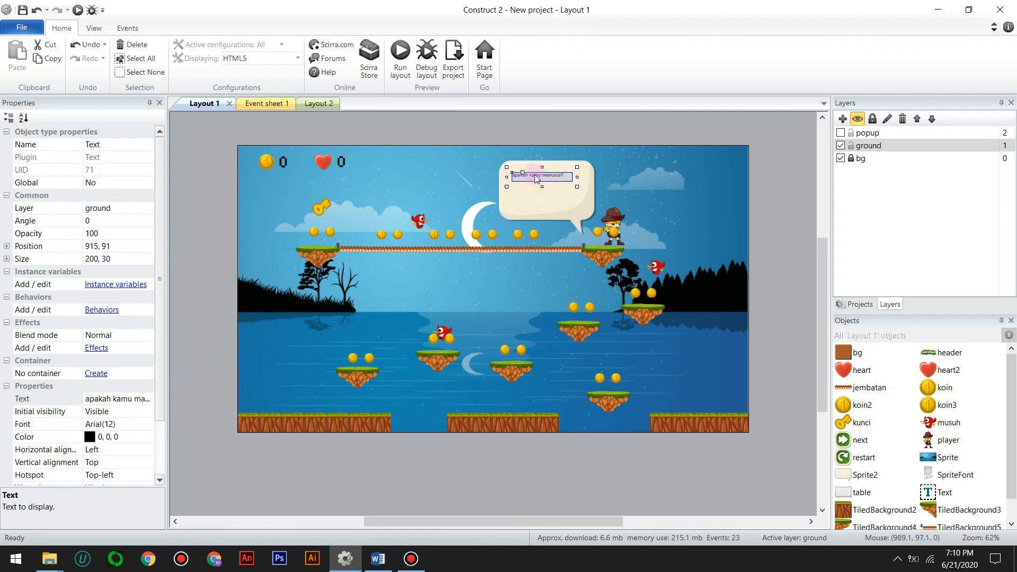
left_click(91, 400)
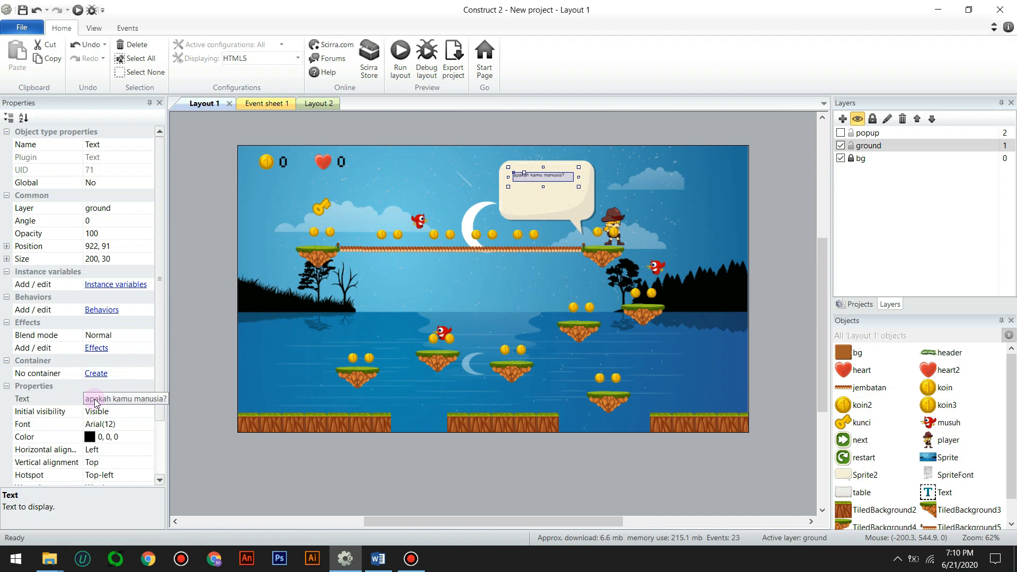
left_click(86, 397)
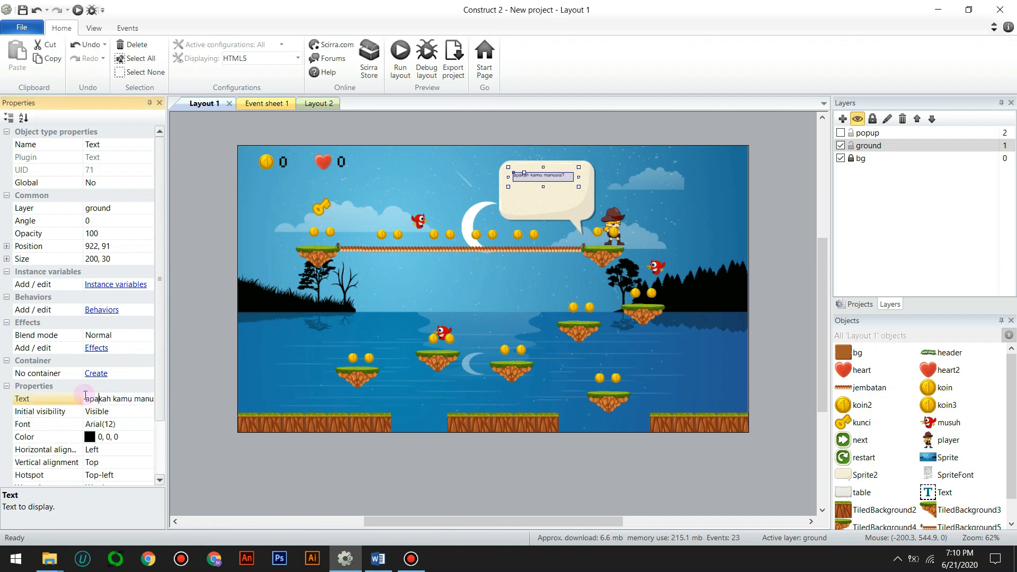
key("Delete")
type("A")
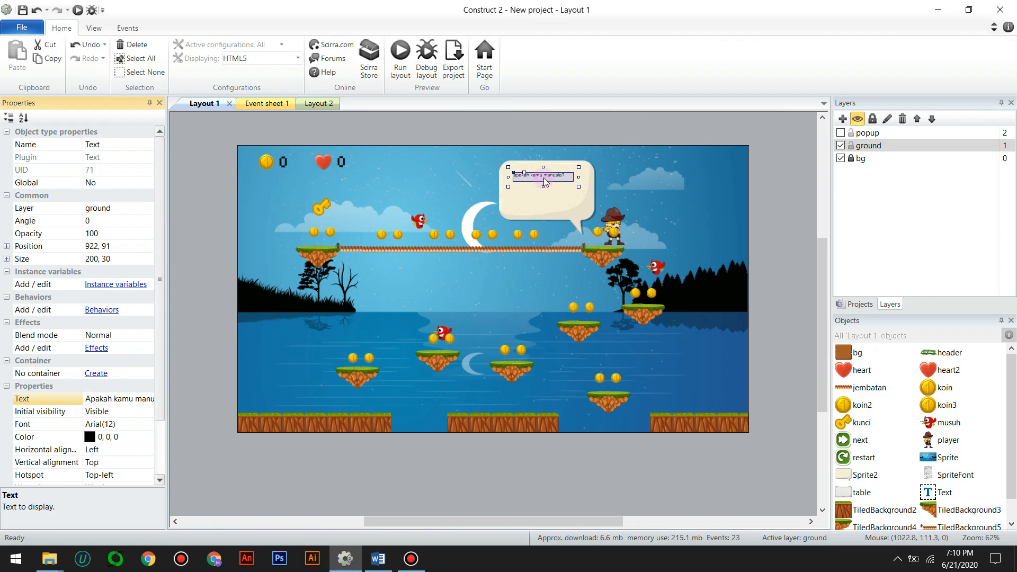
left_click(859, 304)
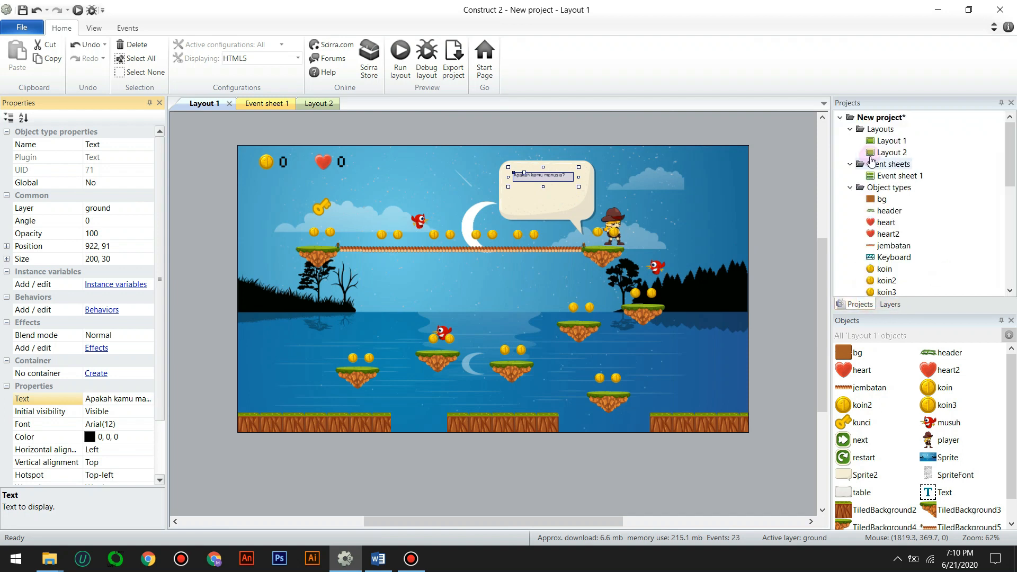
scroll(888, 258, "down", 7)
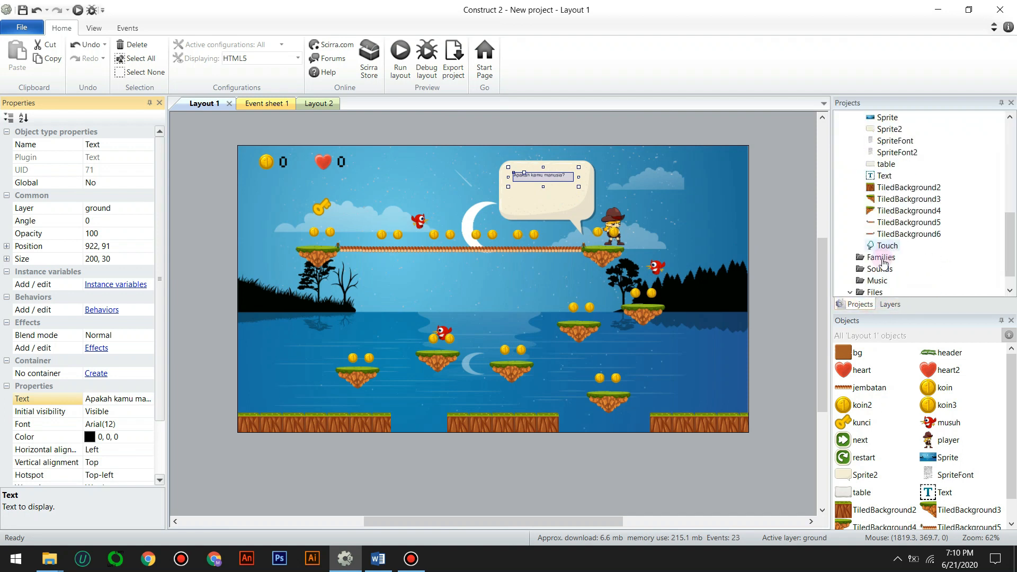
right_click(881, 259)
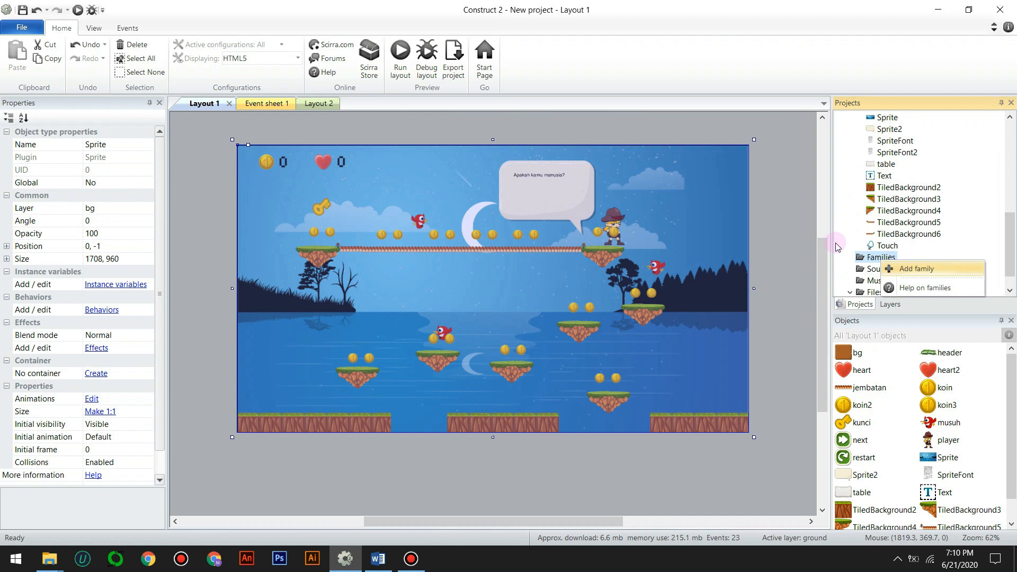
left_click(795, 203)
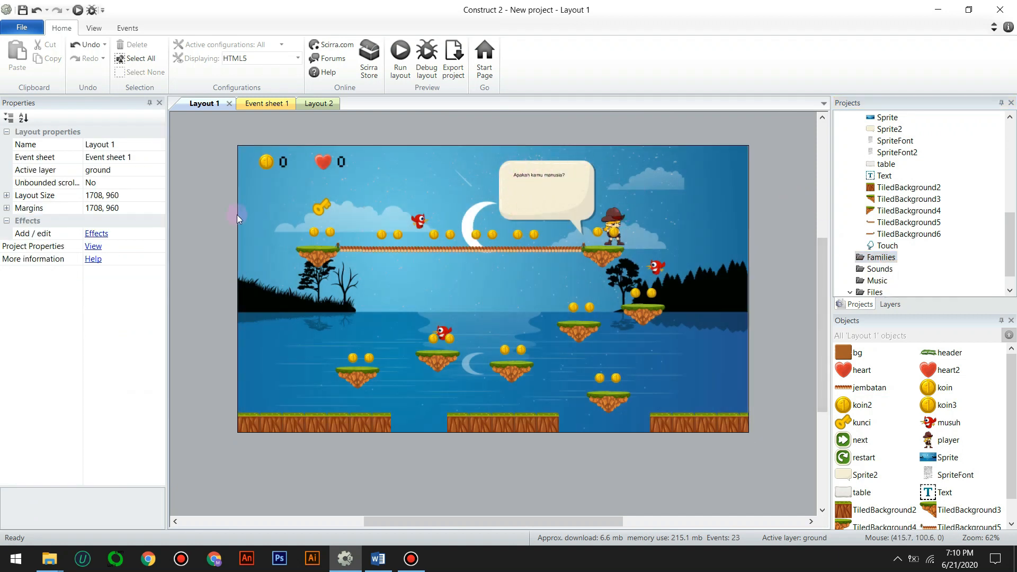
left_click(520, 189)
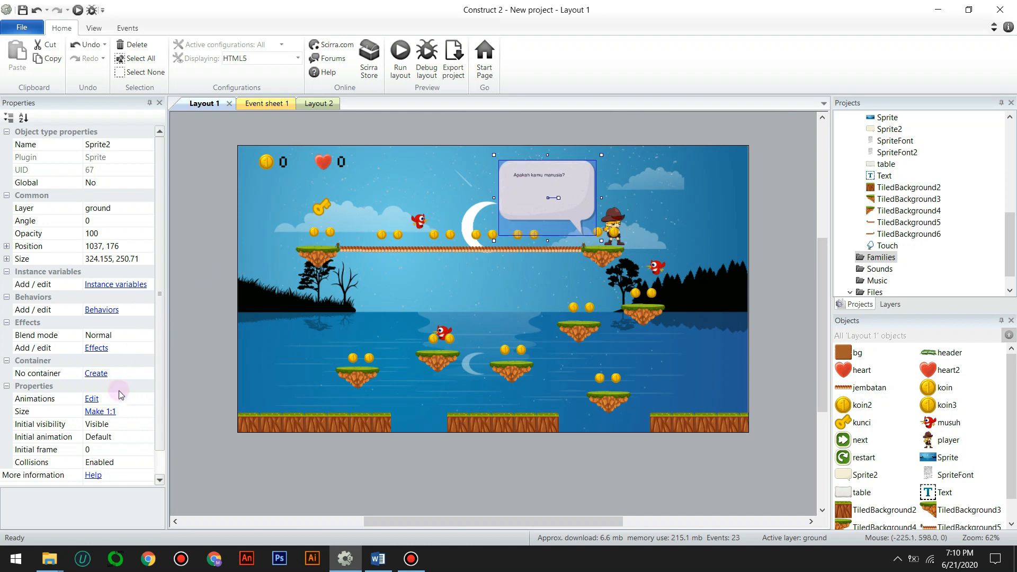
left_click(118, 425)
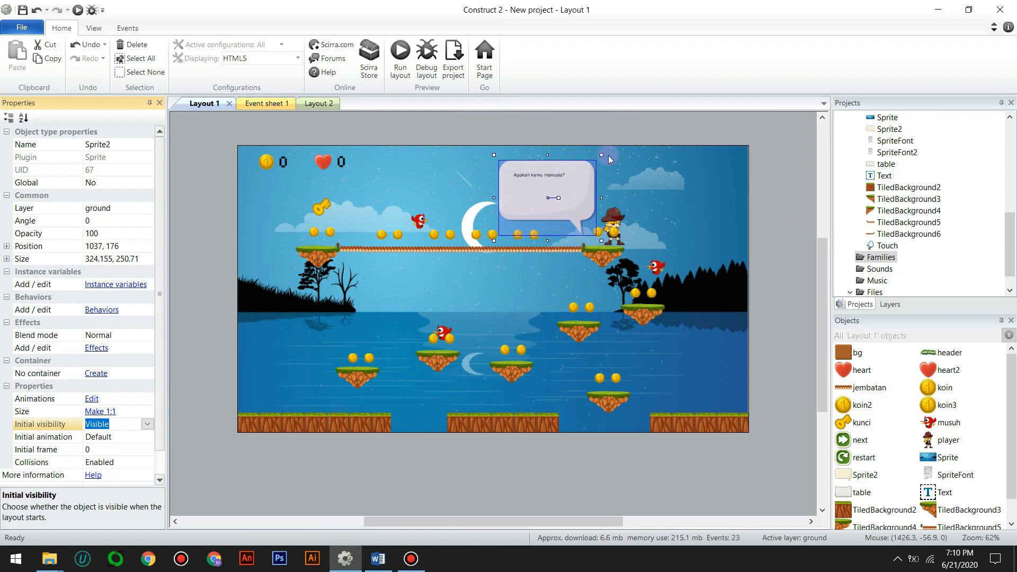
Set the question text's font to Arial 18 and enlarge its box to about 267 × 67 within the bubble
left_click(546, 174)
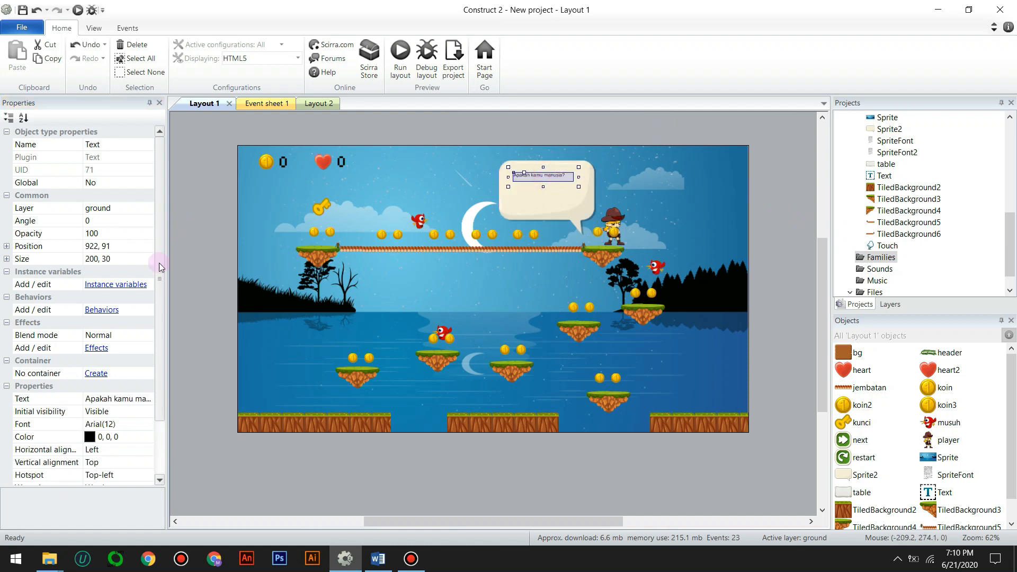
left_click(149, 422)
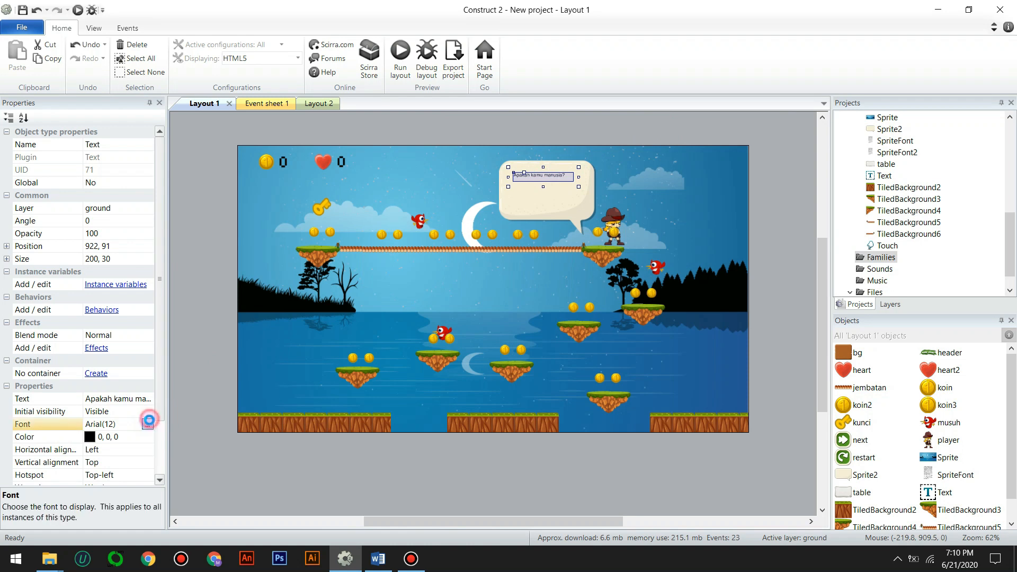
left_click(148, 424)
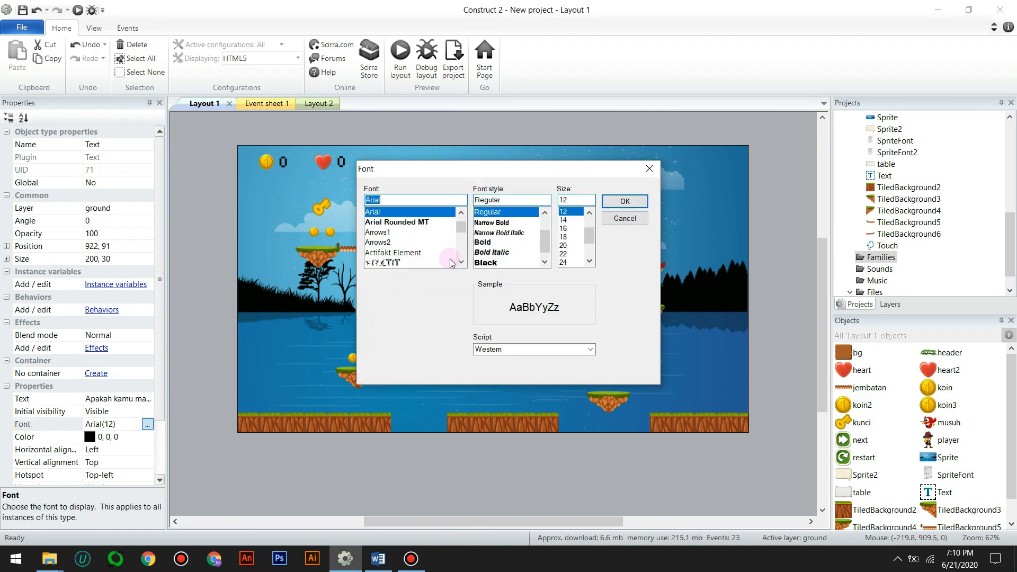
left_click_drag(545, 243, 545, 250)
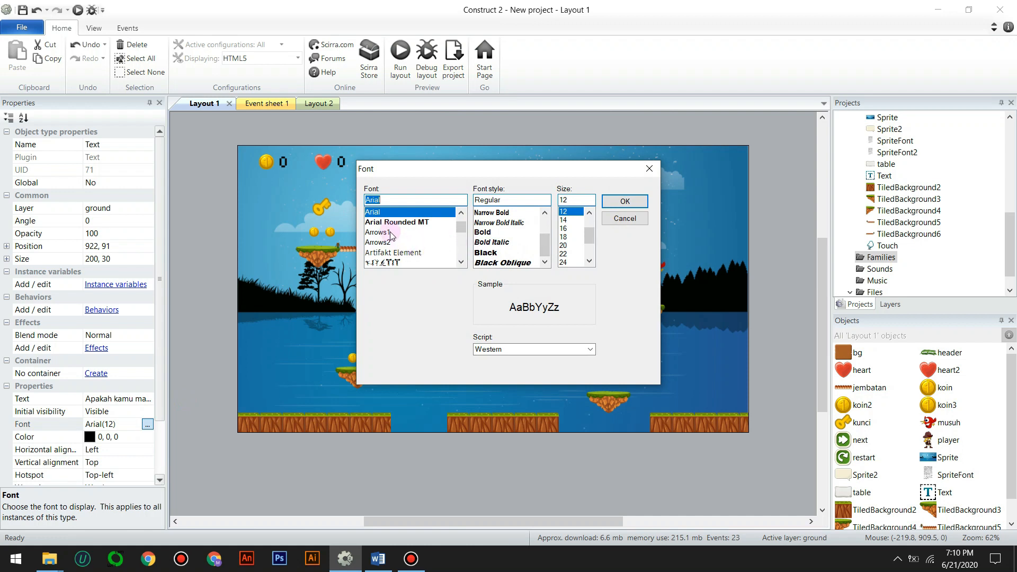
left_click(564, 237)
left_click(613, 200)
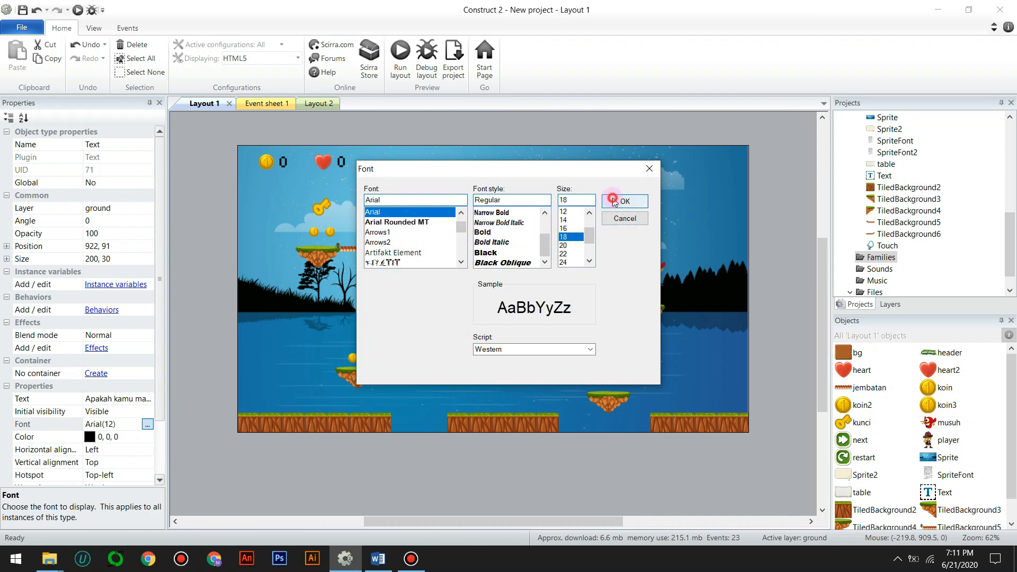
mouse_move(580, 189)
left_mouse_down()
mouse_move(593, 203)
mouse_move(599, 185)
mouse_move(564, 178)
left_mouse_up()
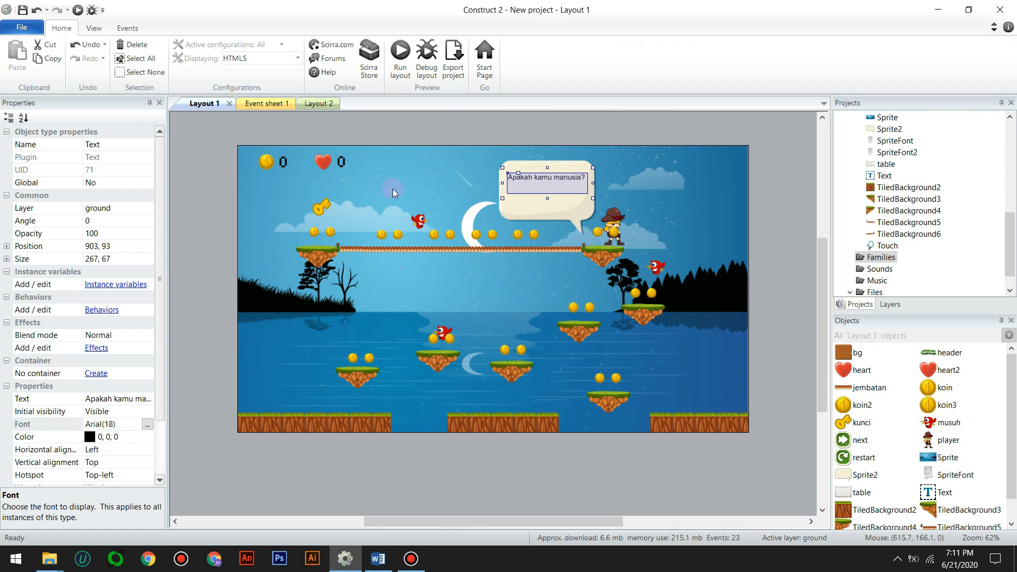
Duplicate the question text directly below the original, at about 903, 143 inside the speech bubble
left_click(472, 253)
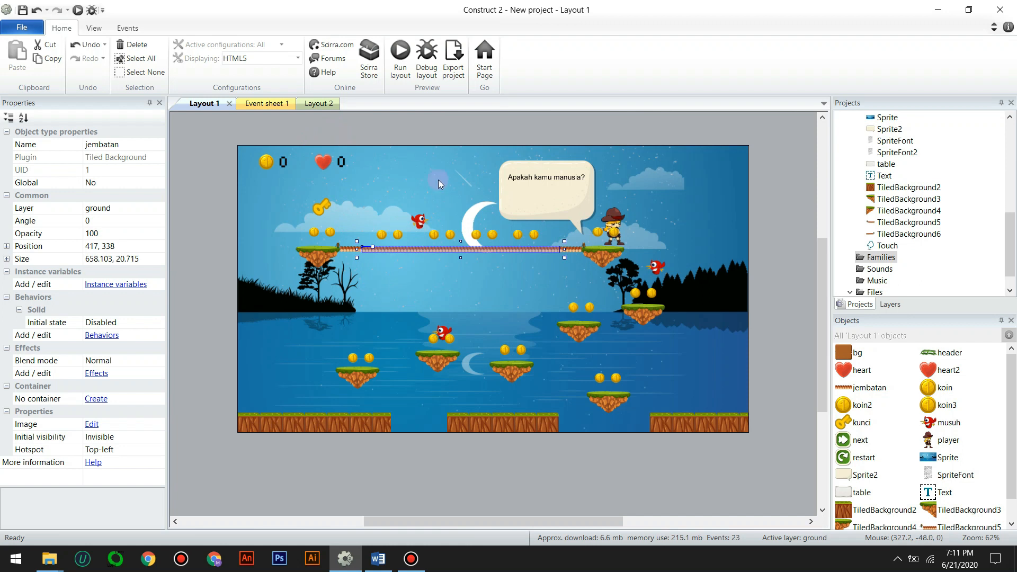
left_click(532, 177)
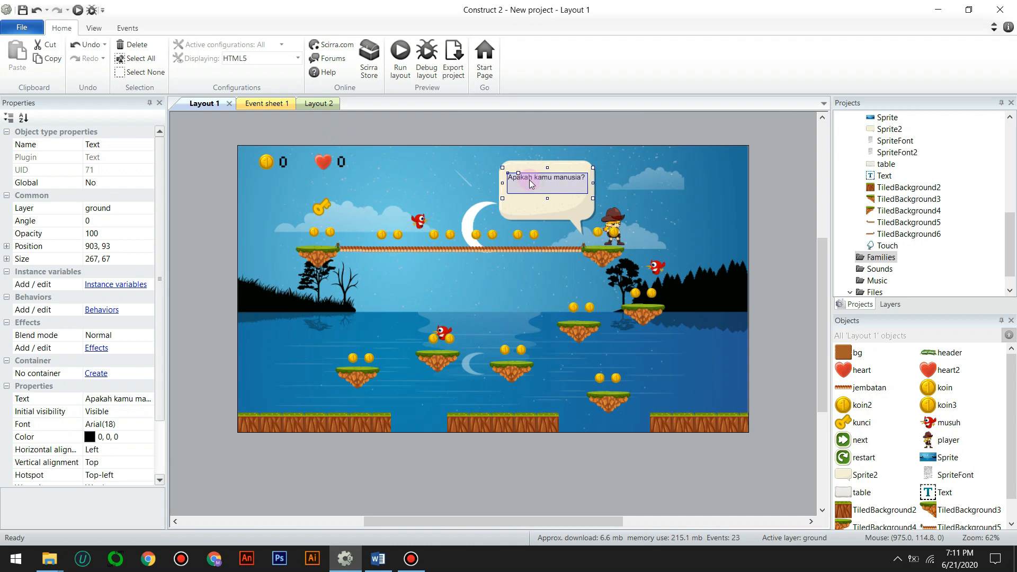
left_click_drag(529, 180, 530, 197, "ctrl")
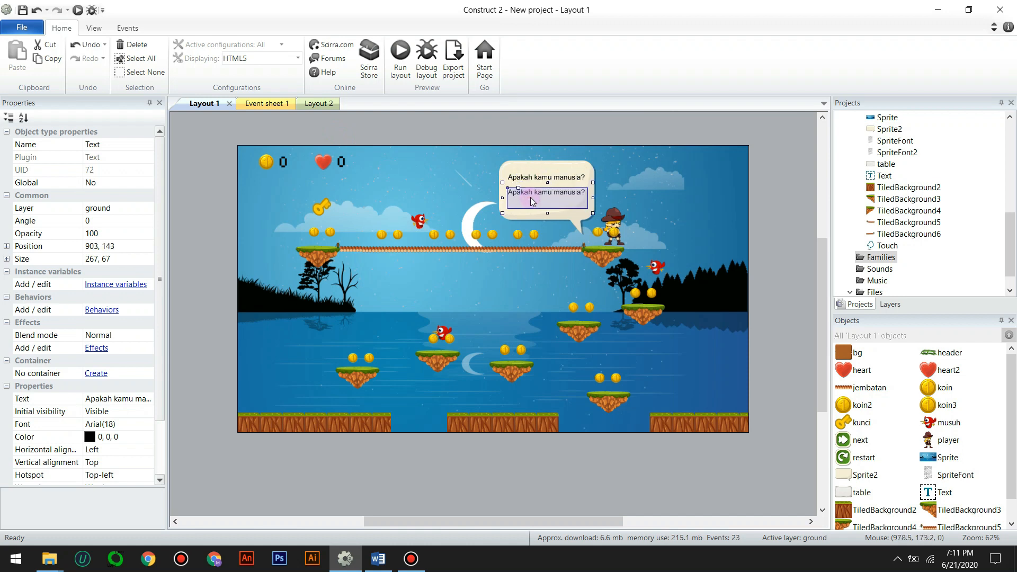
Set the duplicated text's content to "IYA" and shrink its box to about 63 × 35
left_click(130, 400)
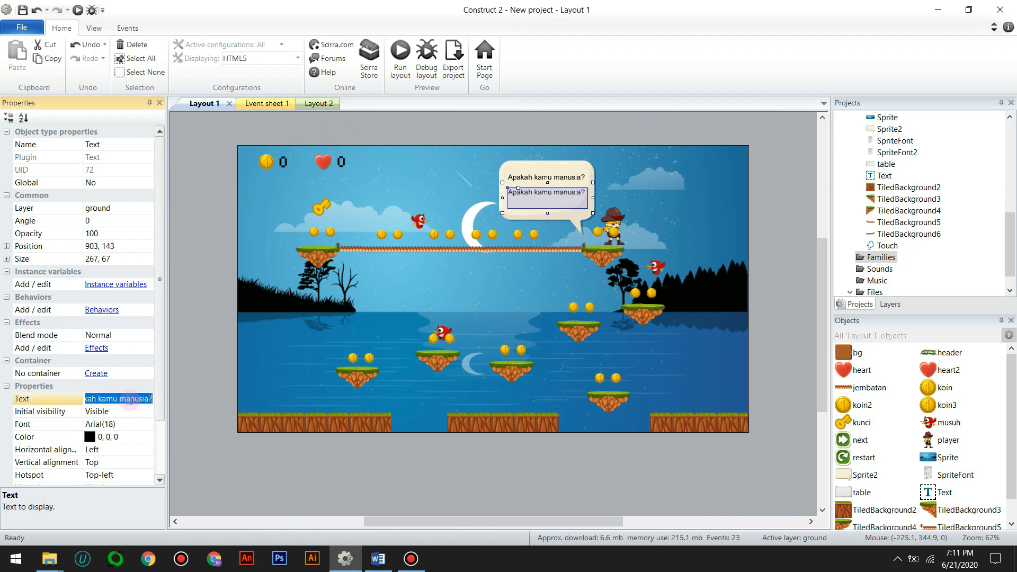
type("YA")
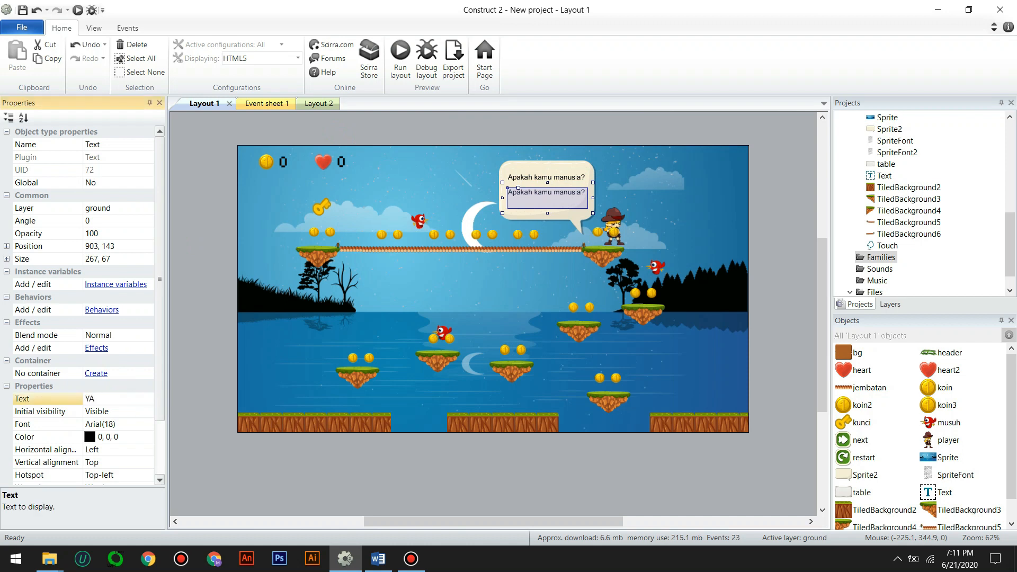
key("BackSpace")
key("BackSpace")
type("IY")
left_click(209, 170)
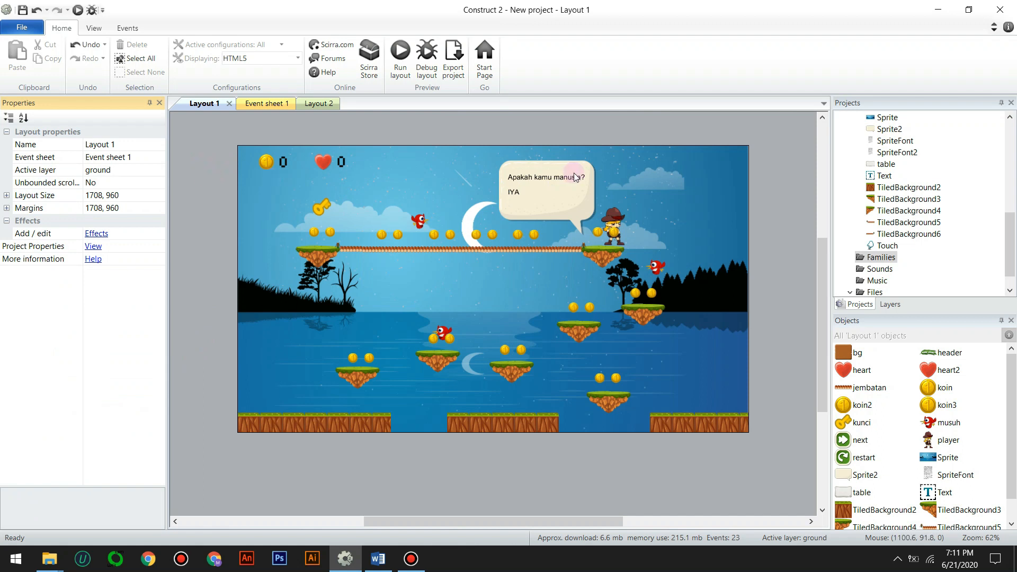
left_click(528, 191)
left_click_drag(587, 197, 517, 204)
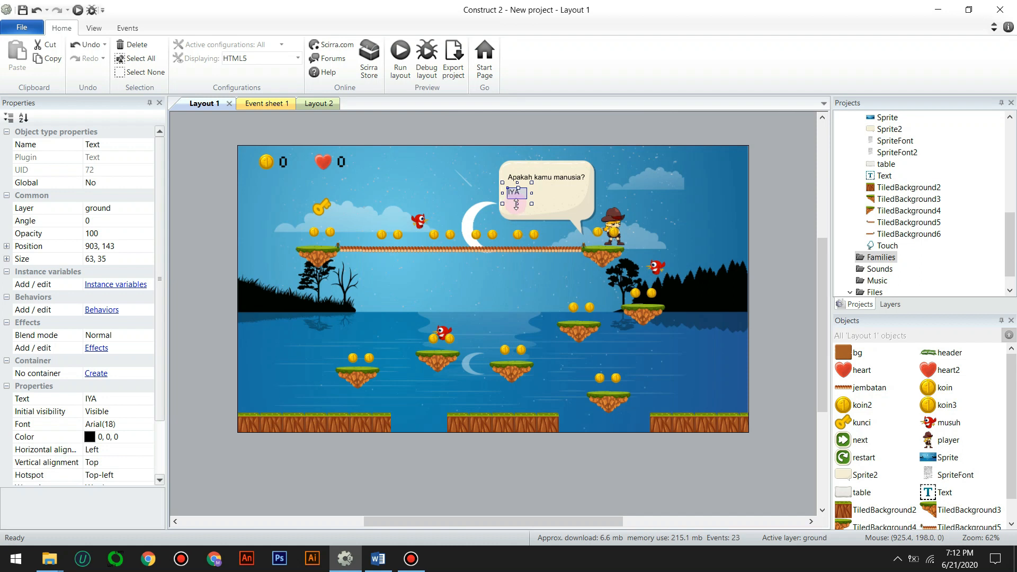
Duplicate the "IYA" text to its right at about 1046, 147 and set the copy's content to "TIDAK"
left_click(520, 193)
left_click_drag(521, 194, 565, 195, "ctrl")
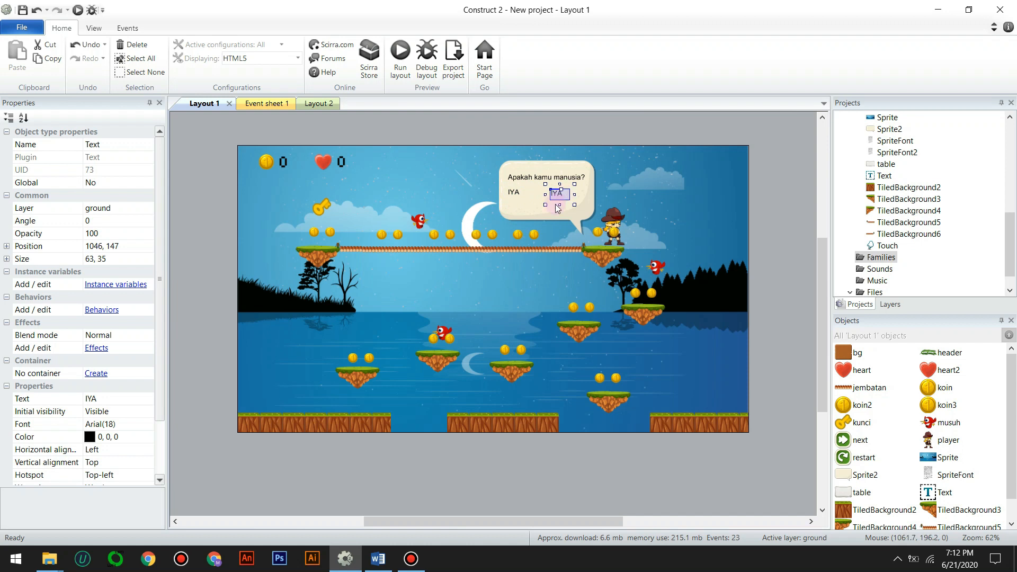
left_click(124, 398)
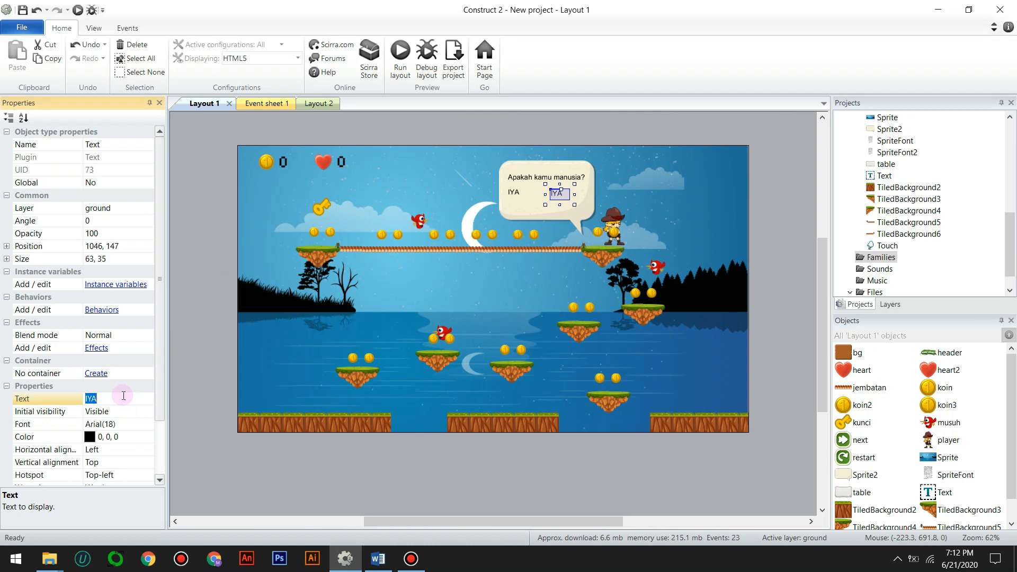
type("TIDA")
left_click(216, 325)
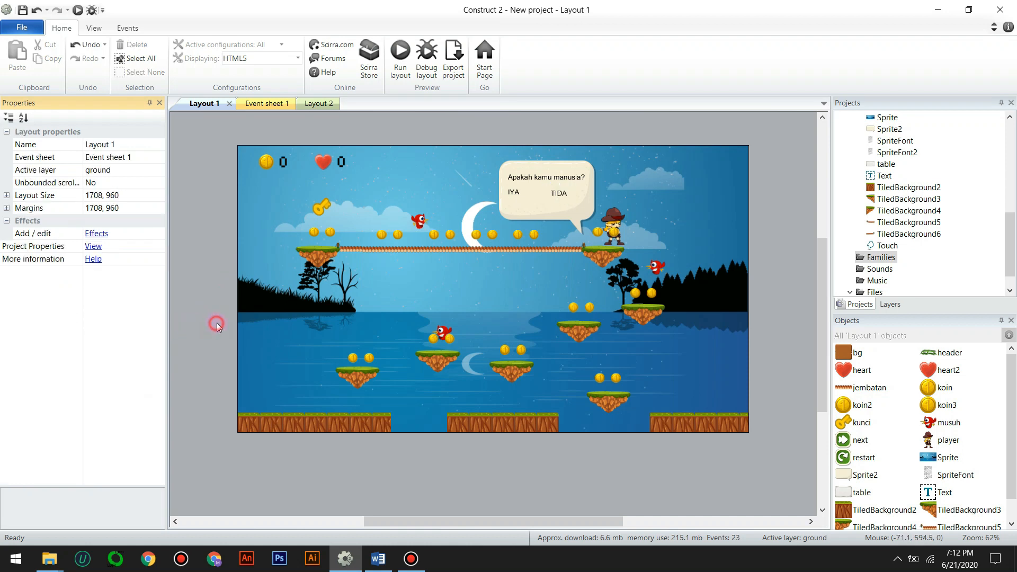
Widen the "TIDAK" text box to about 86 × 35 and move the "IYA" text to about 933, 145
left_click(554, 193)
left_click_drag(571, 195, 581, 196)
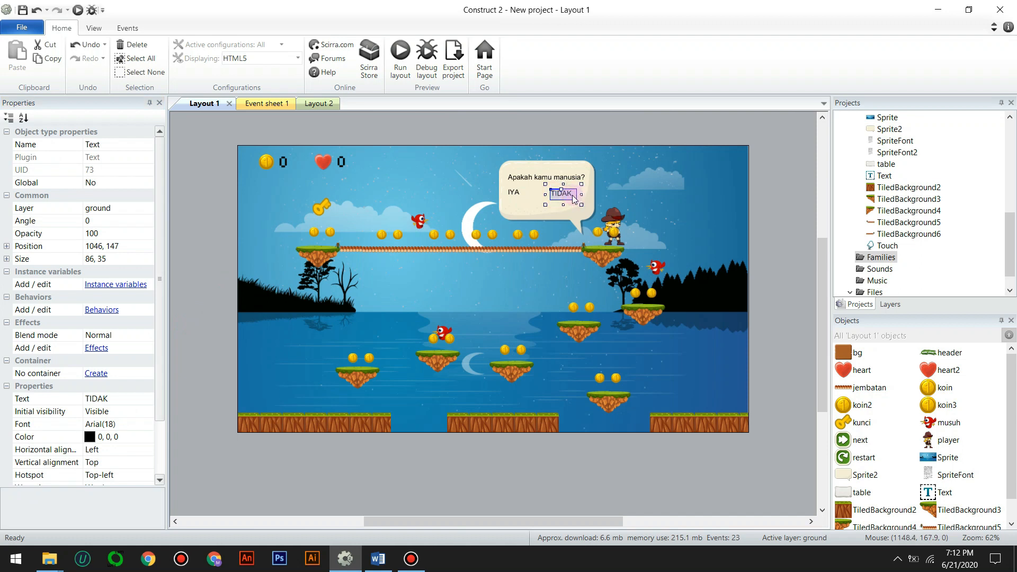
left_click(522, 194)
left_click_drag(522, 196, 536, 198)
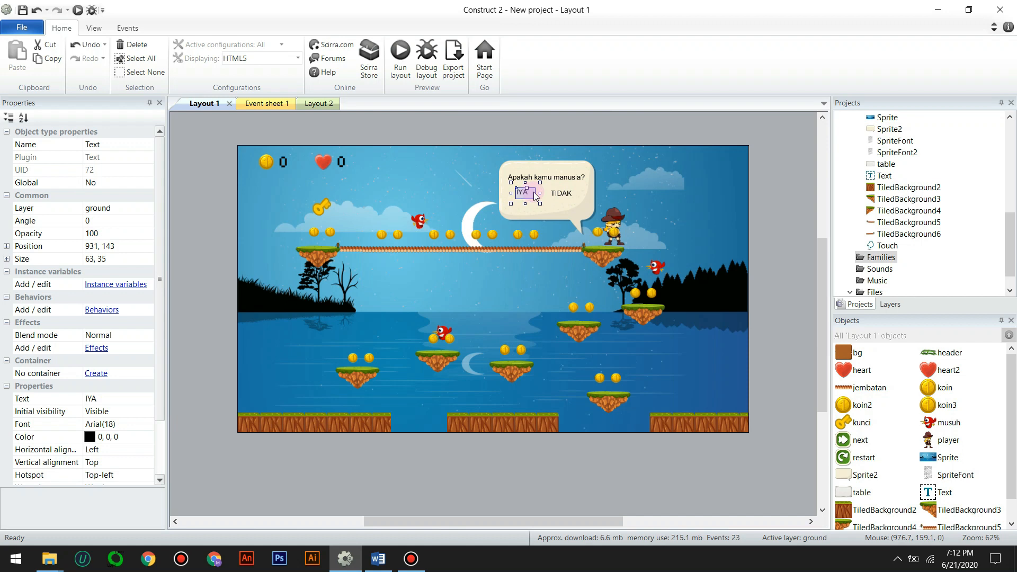
left_click(562, 193)
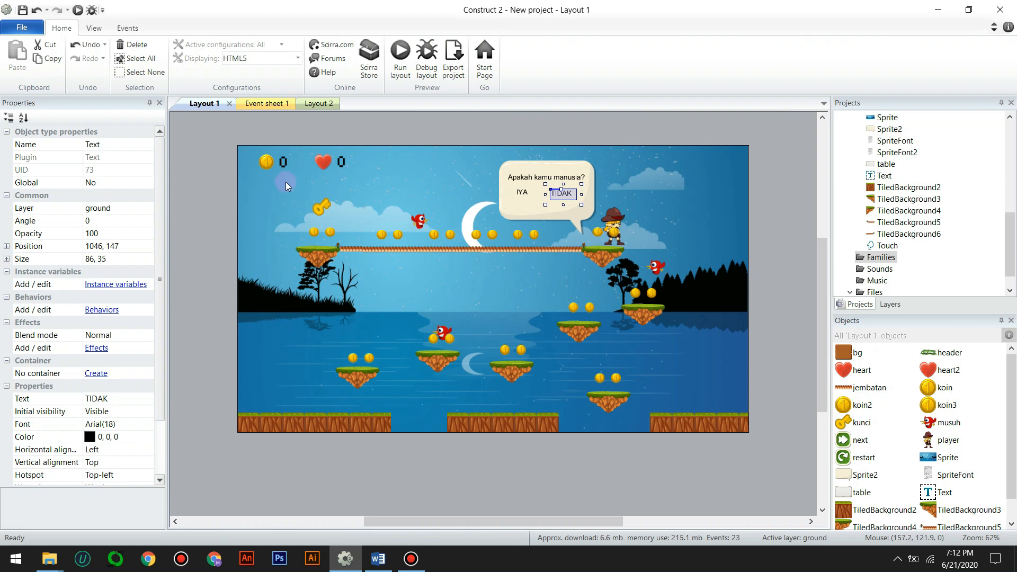
left_click(525, 194)
key("Down")
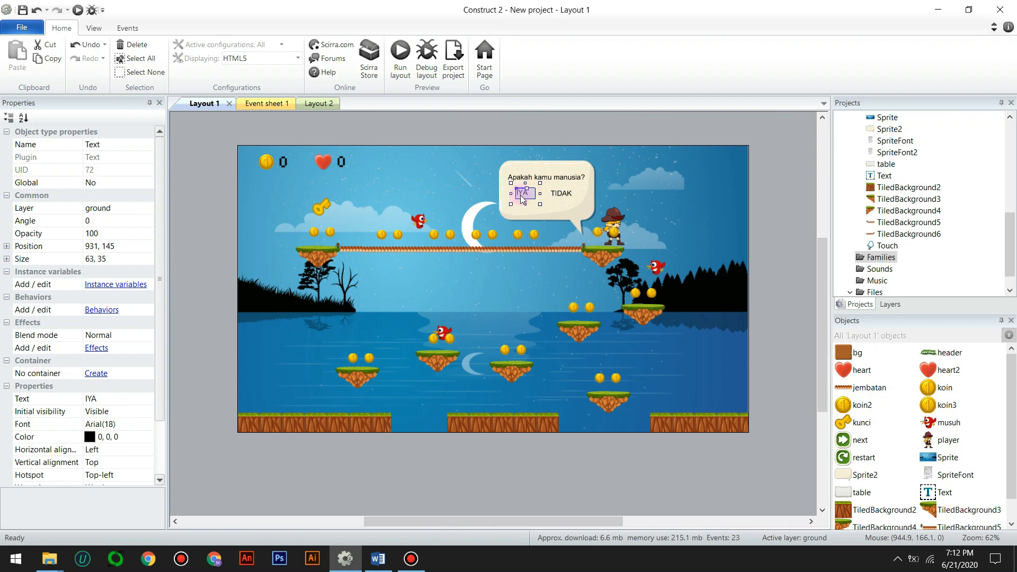
key("Right")
Insert a new Sprite at about 531, 156 and fill its whole image with the current light teal color
right_click(418, 131)
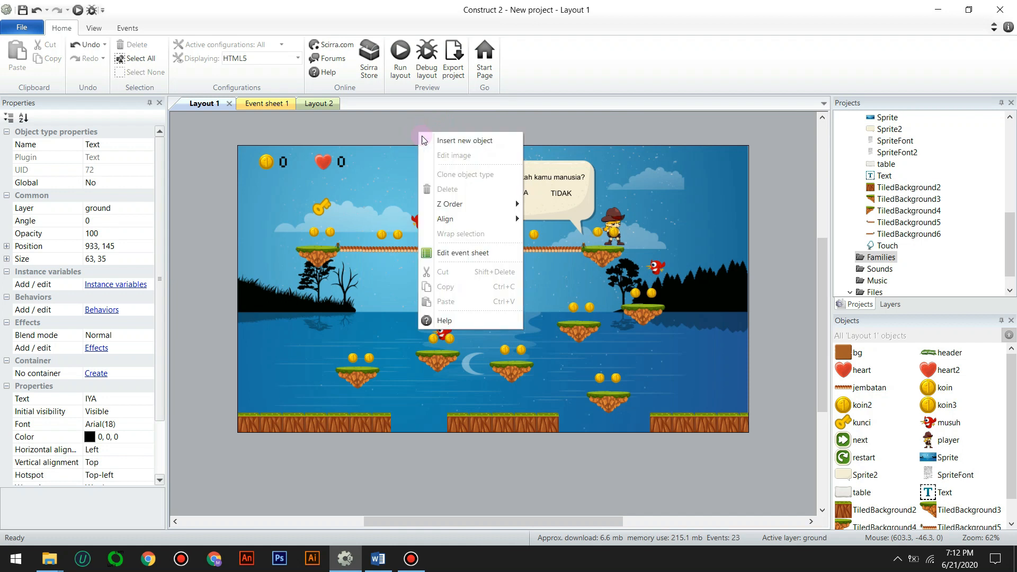
left_click(464, 141)
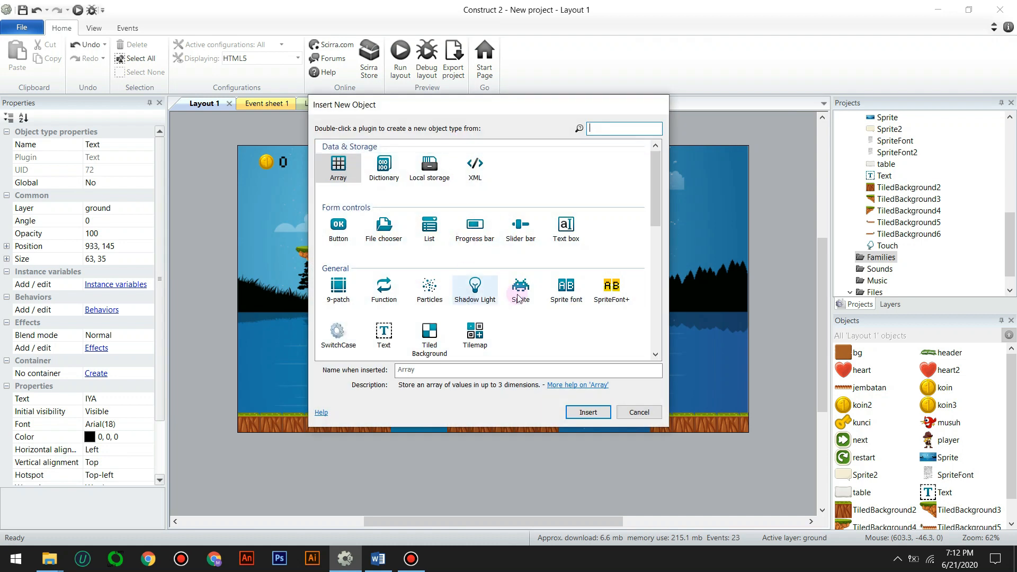
left_click(520, 291)
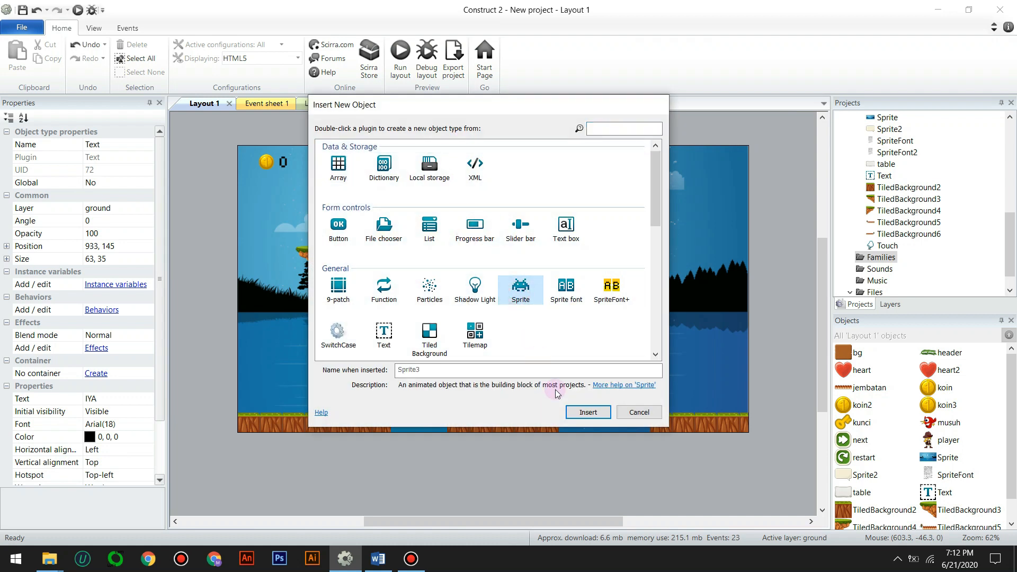
left_click(582, 412)
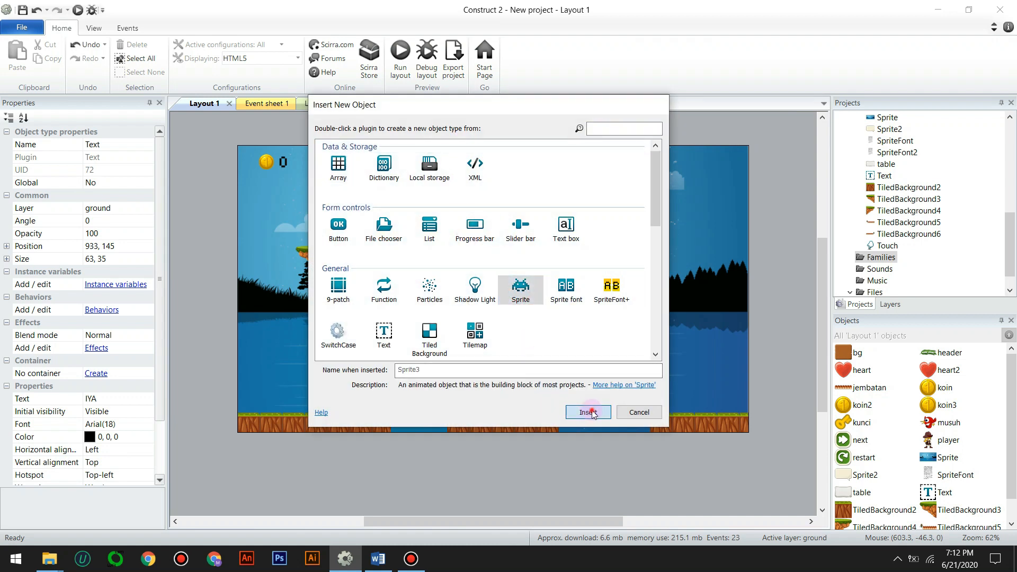
left_click(396, 191)
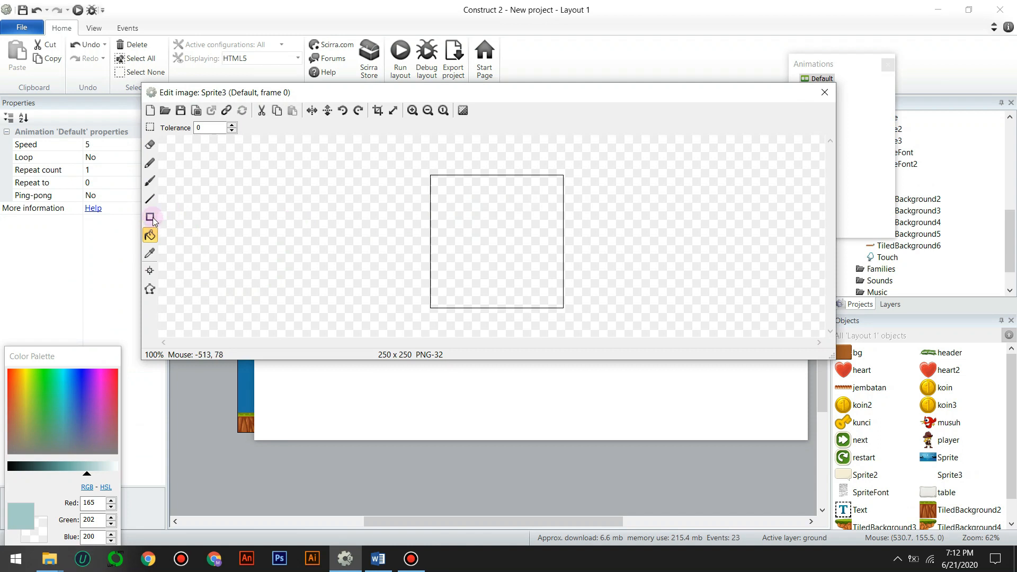
left_click(462, 218)
left_click(150, 235)
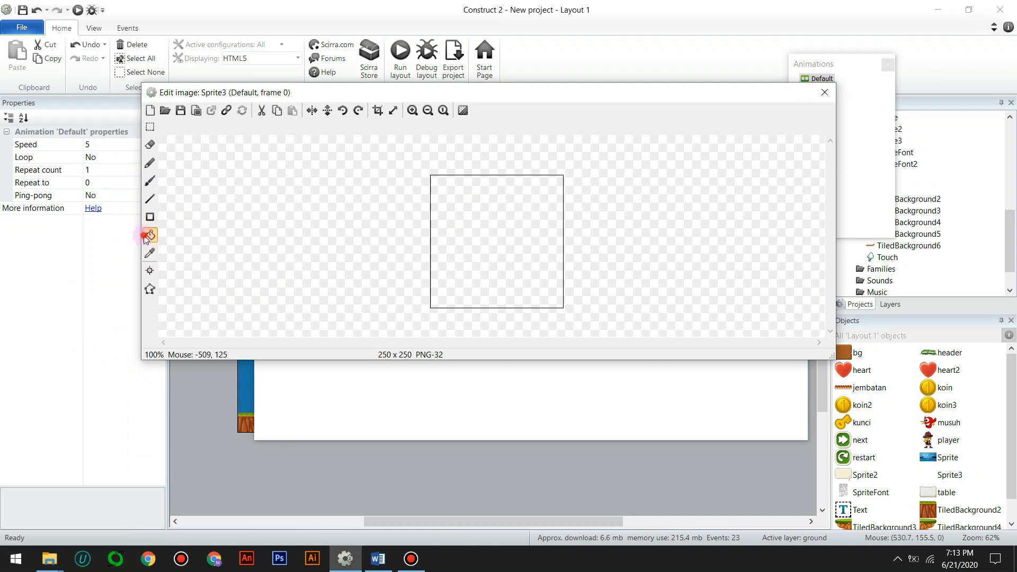
left_click(466, 232)
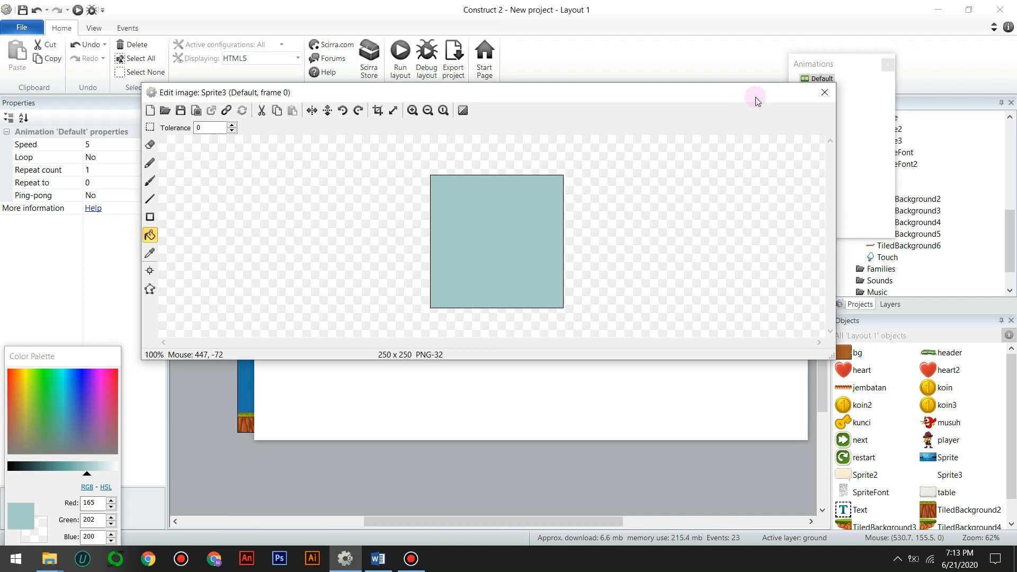
left_click(820, 92)
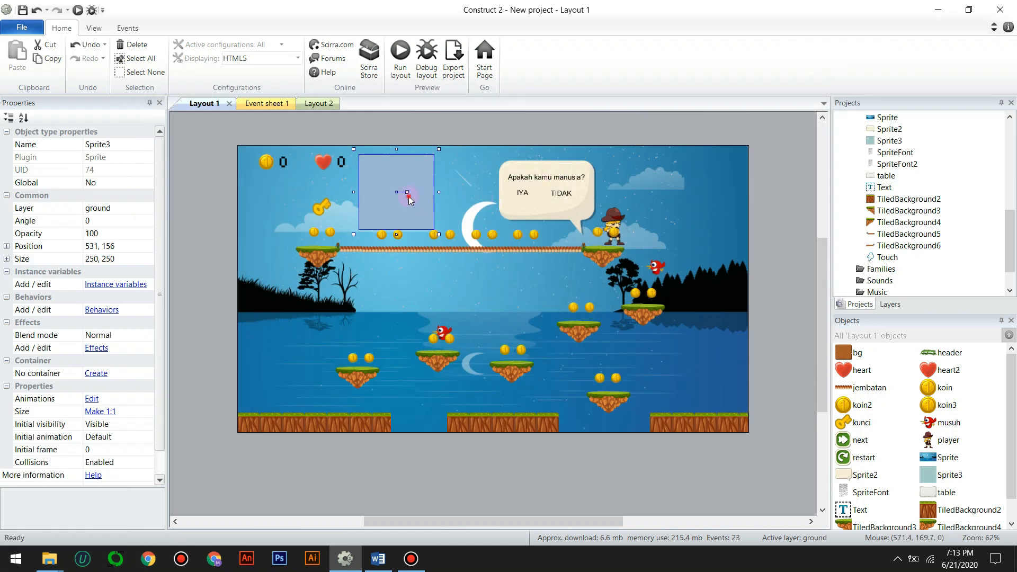
Shrink the teal sprite to about 124 × 54 at about 732, 223 and name it IYA
left_click_drag(409, 196, 449, 194)
left_click_drag(437, 150, 456, 226)
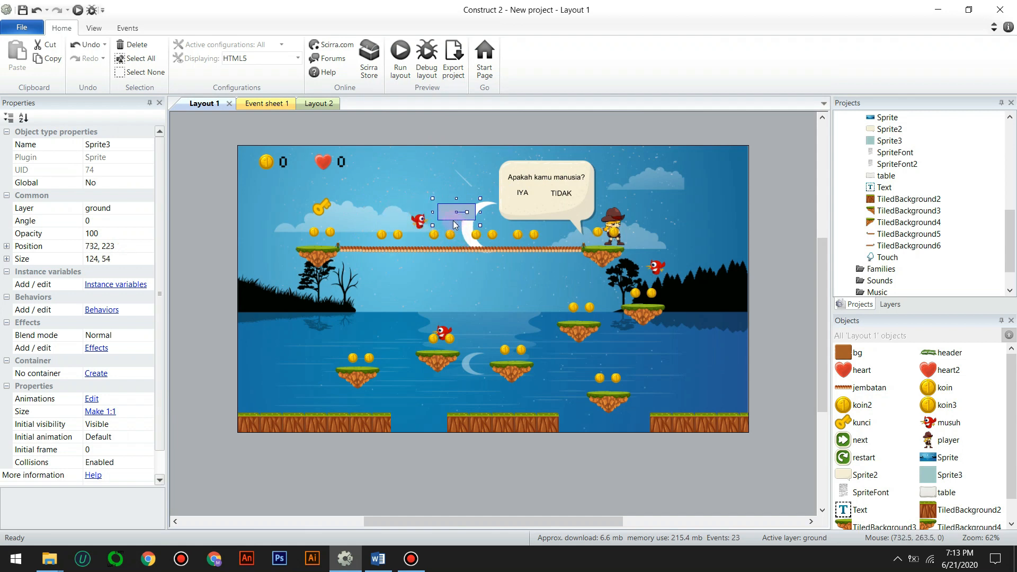
left_click(119, 145)
type("IYA")
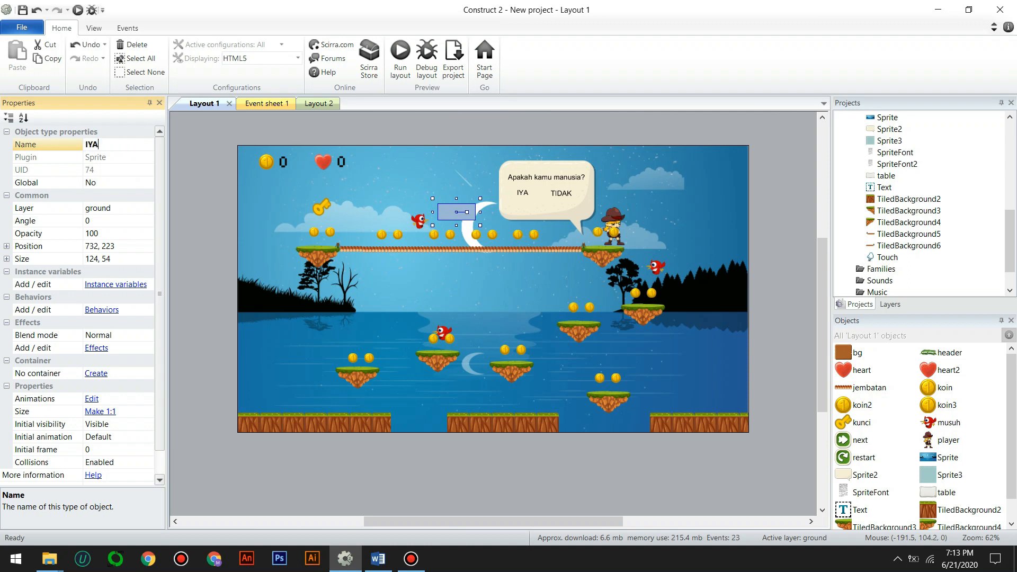
key("Return")
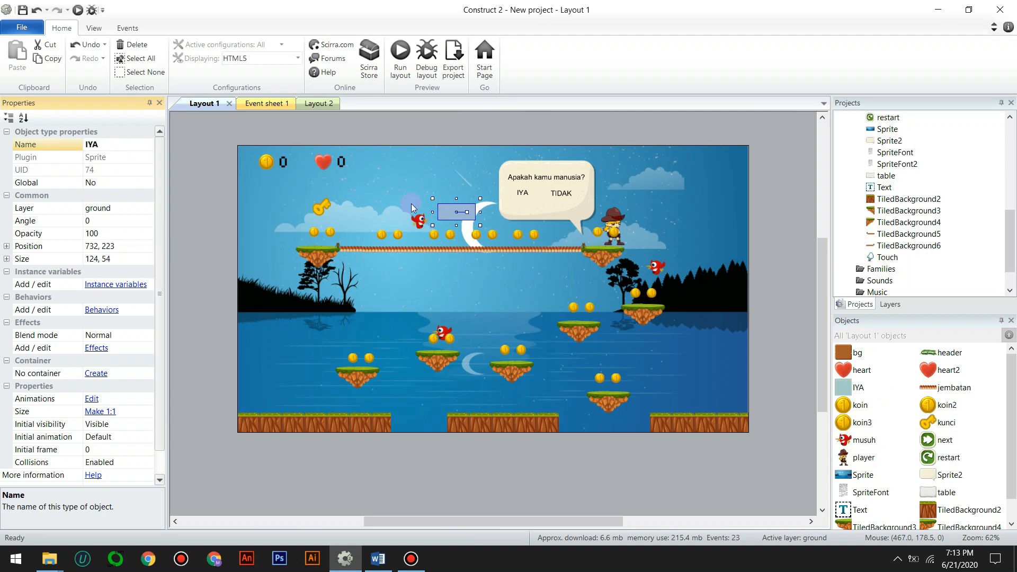
Clone the IYA sprite as a new object type and place it over the speech bubble at about 986, 209
right_click(440, 213)
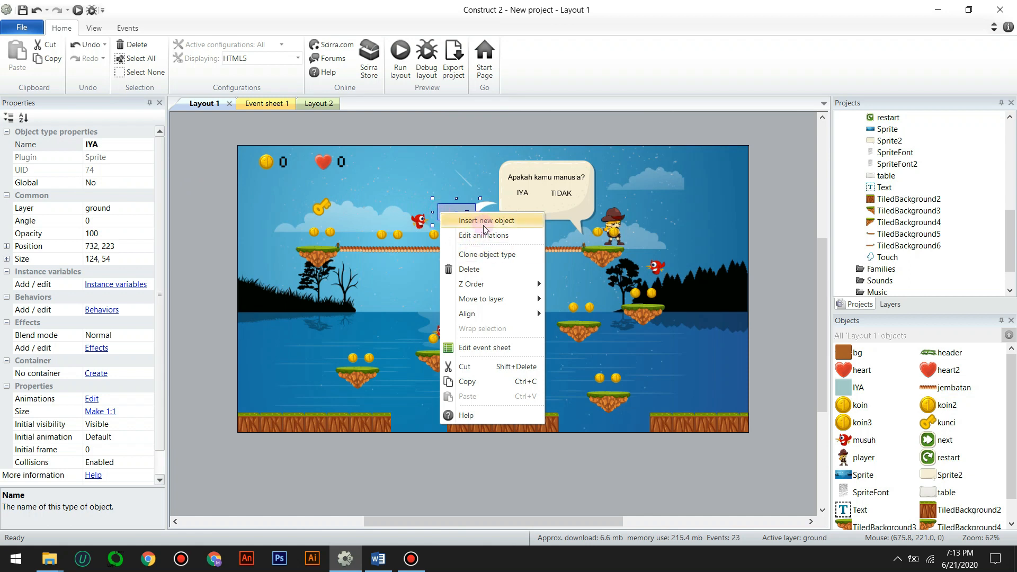
left_click(507, 254)
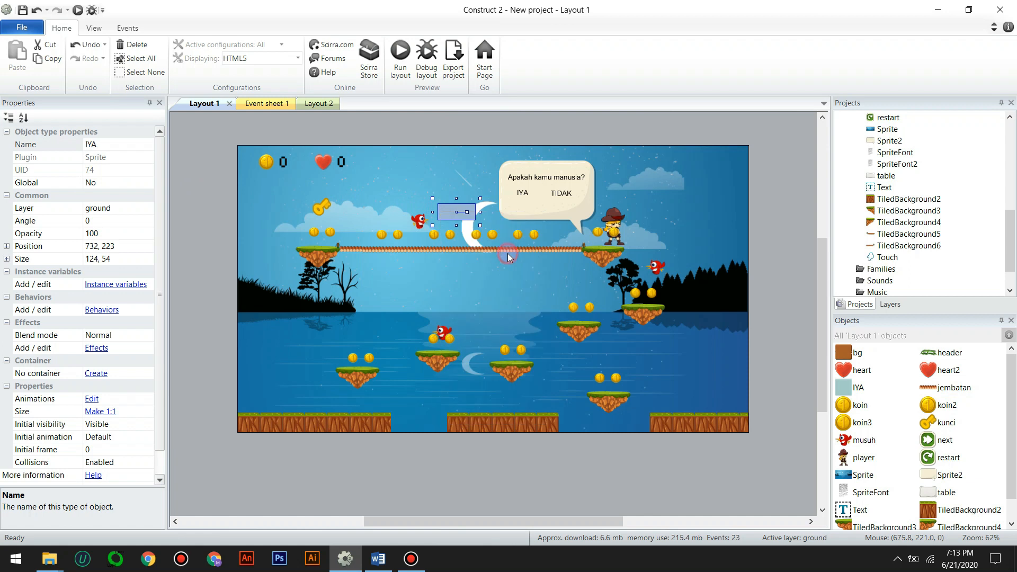
left_click(533, 207)
Rename the cloned sprite as TIDAK
left_click(142, 147)
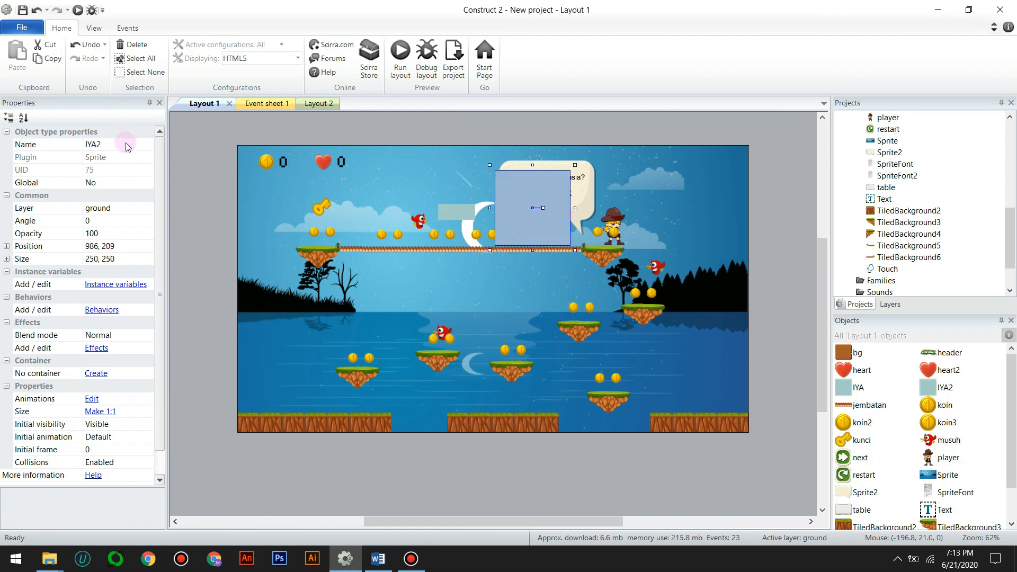
left_click(127, 144)
type("I")
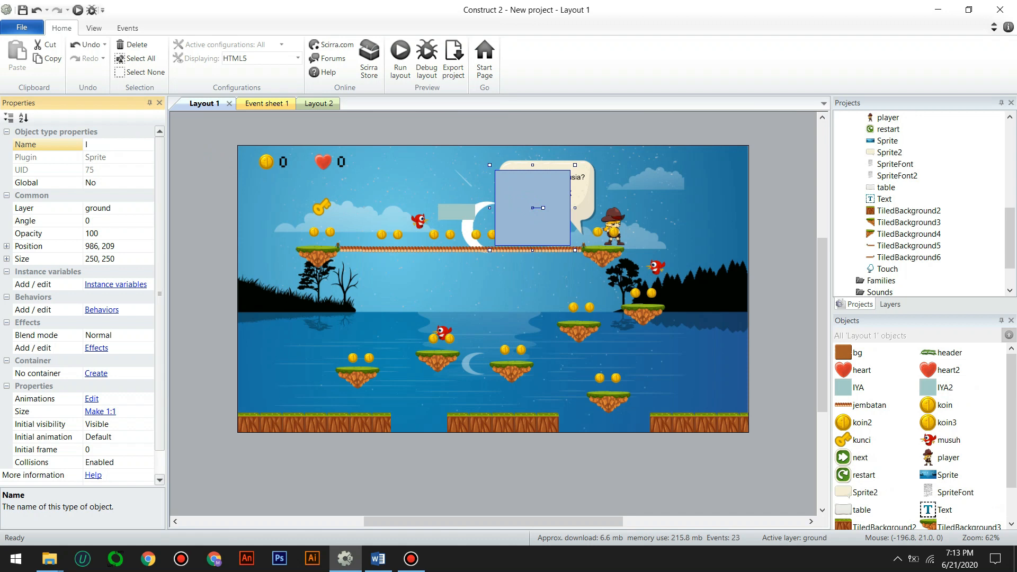
left_click(529, 189)
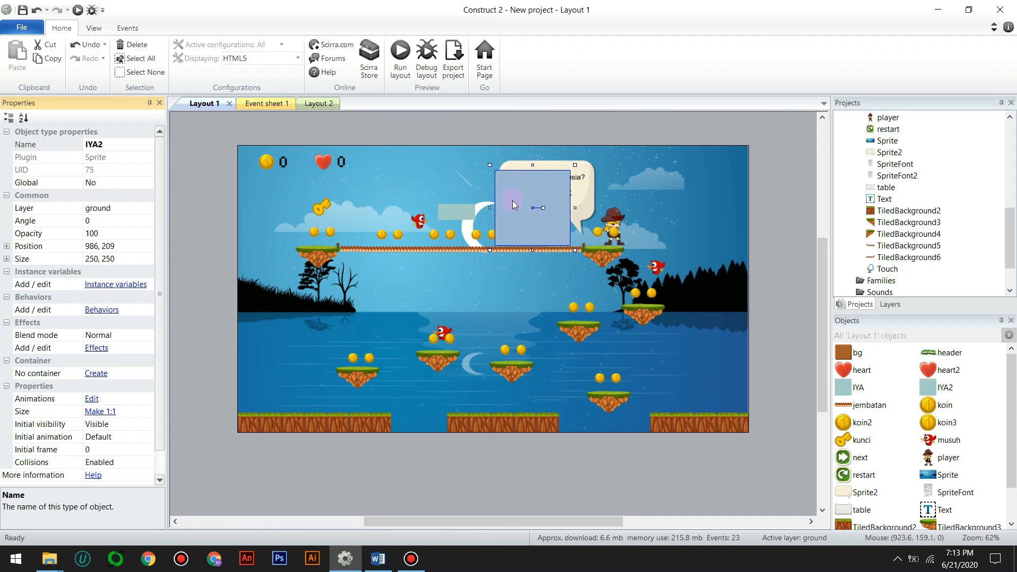
left_click(105, 160)
left_click(114, 145)
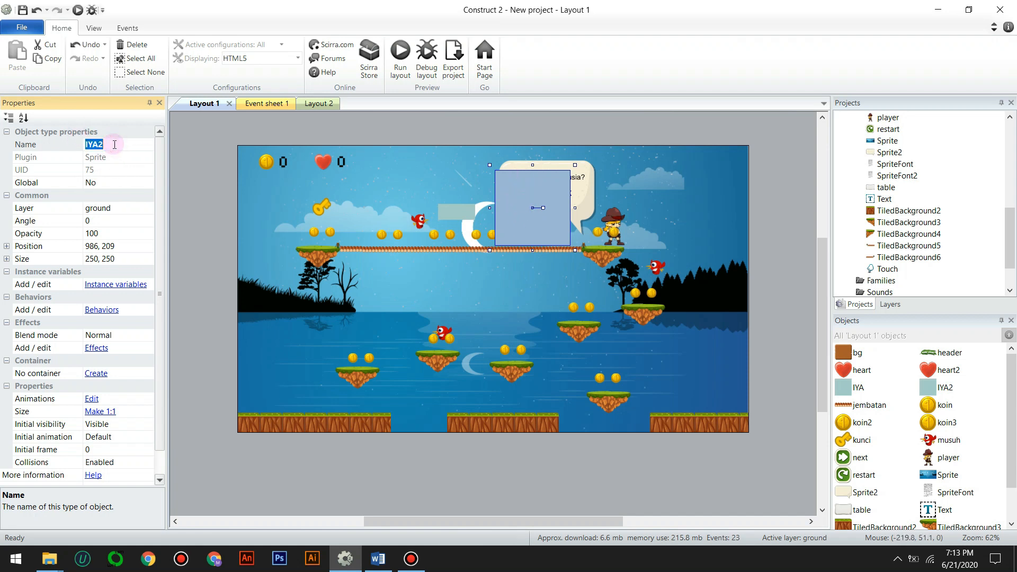
type("TIDAK")
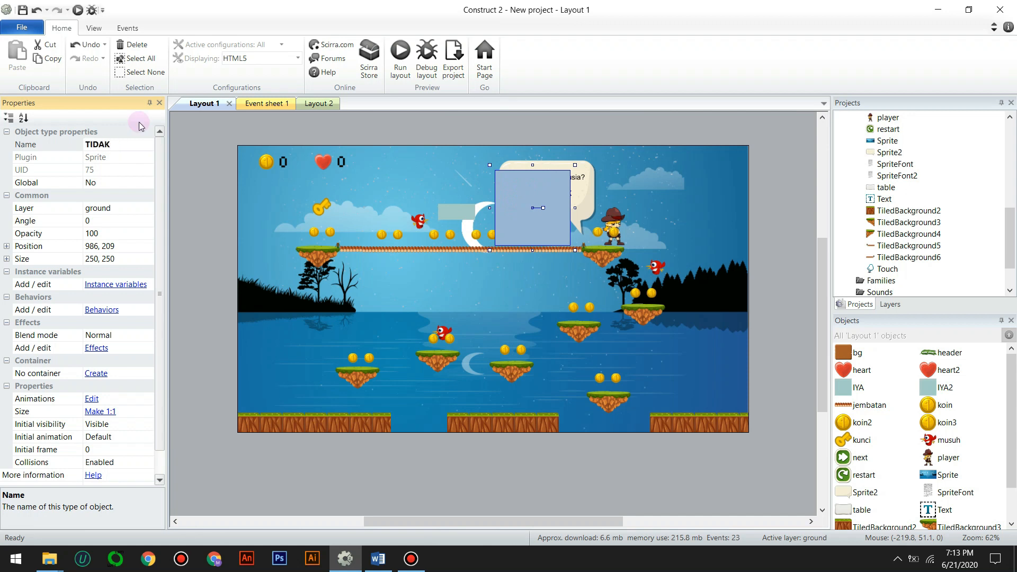
left_click(297, 131)
left_click(510, 197)
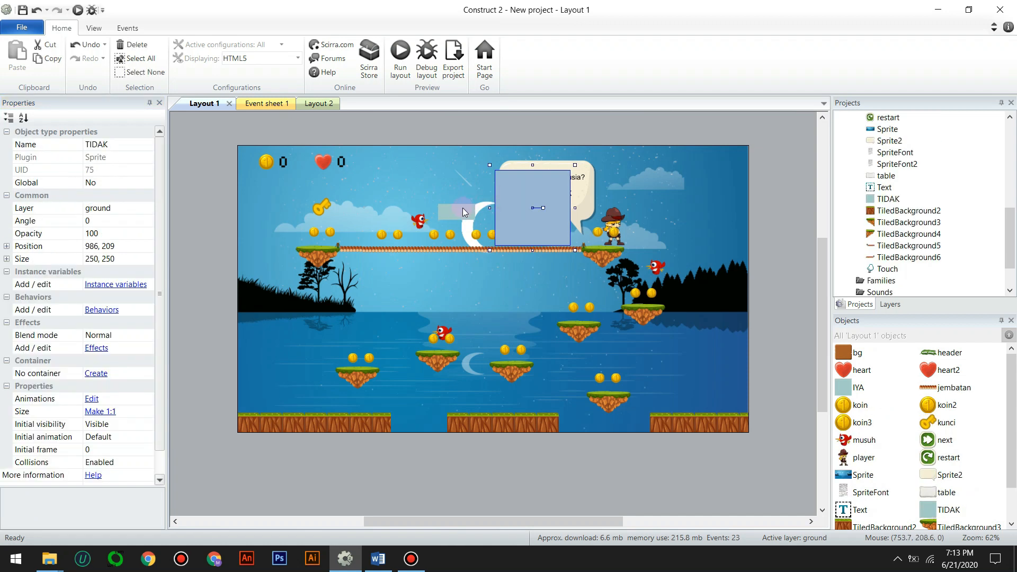
Copy the IYA sprite's size of 124, 54 to the TIDAK sprite
left_click(463, 208)
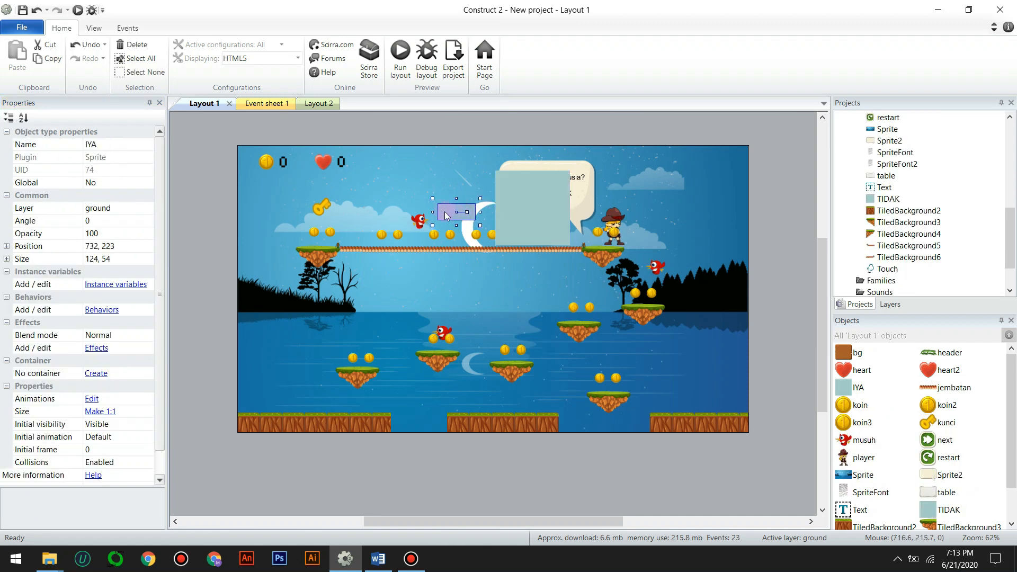
left_click(121, 260)
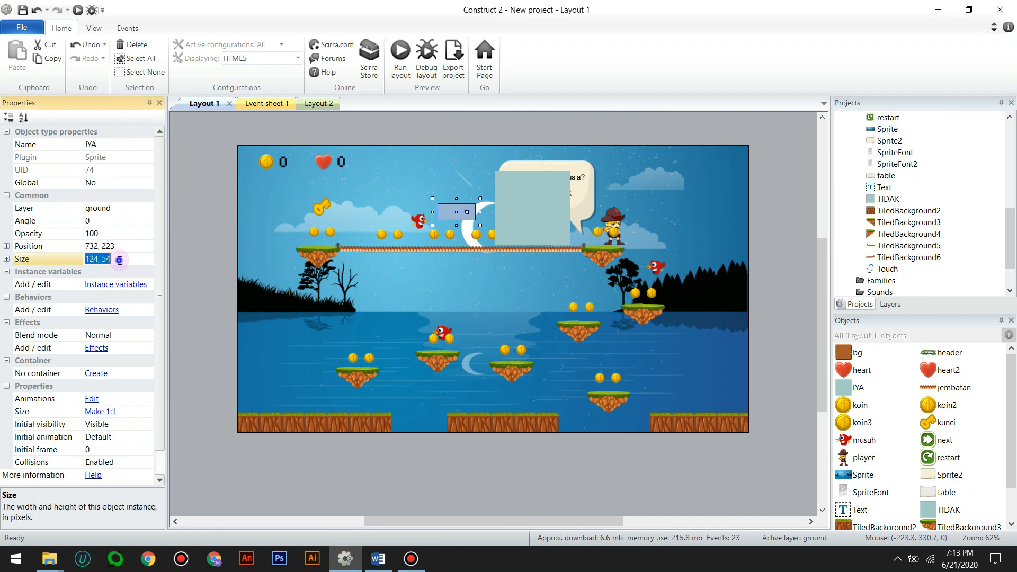
right_click(121, 260)
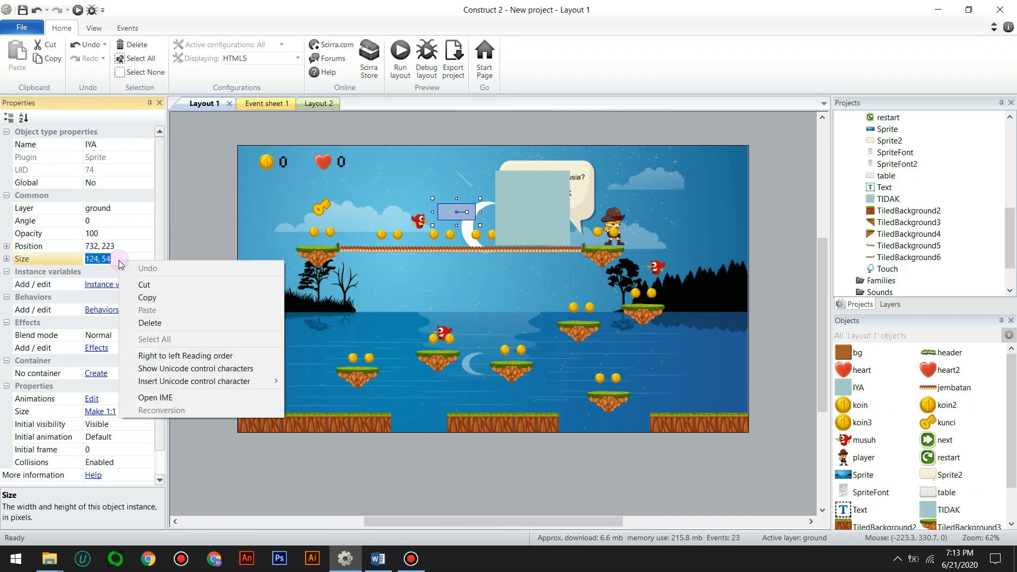
left_click(148, 297)
left_click(550, 197)
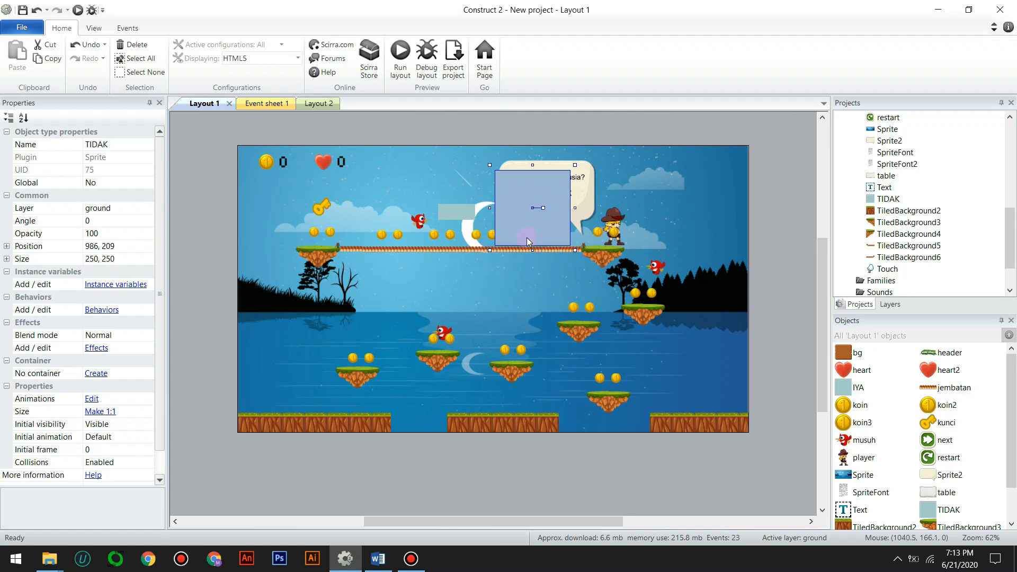
left_click(105, 260)
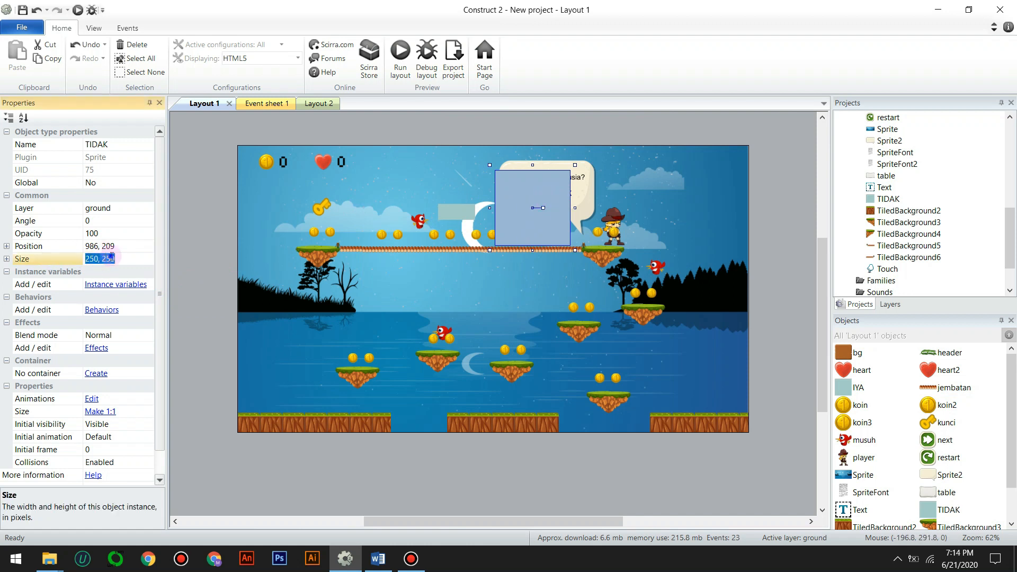
right_click(112, 258)
left_click(139, 306)
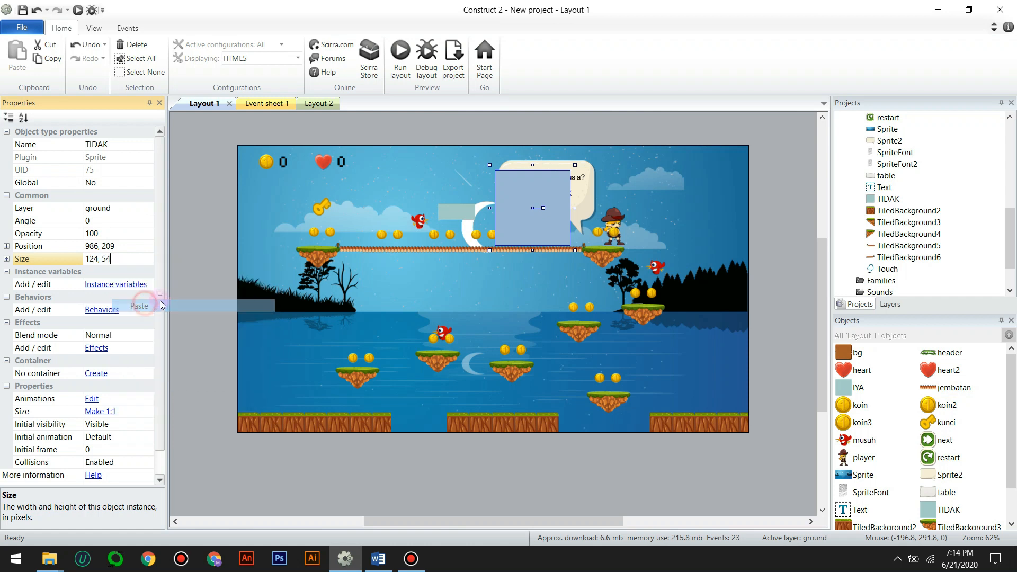
left_click(192, 230)
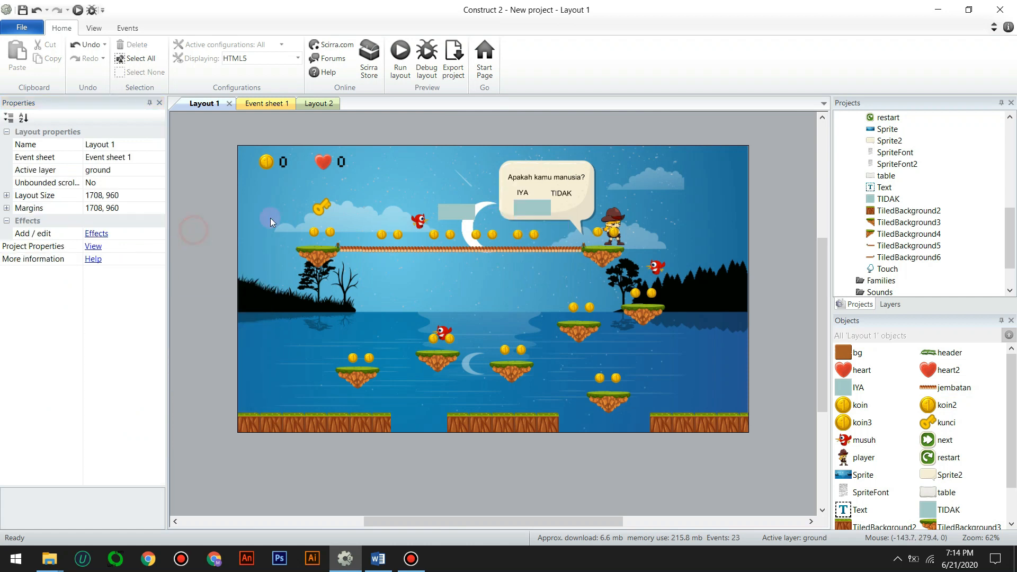
Move the TIDAK sprite over the "TIDAK" answer text, to about 1087, 163
left_click(540, 209)
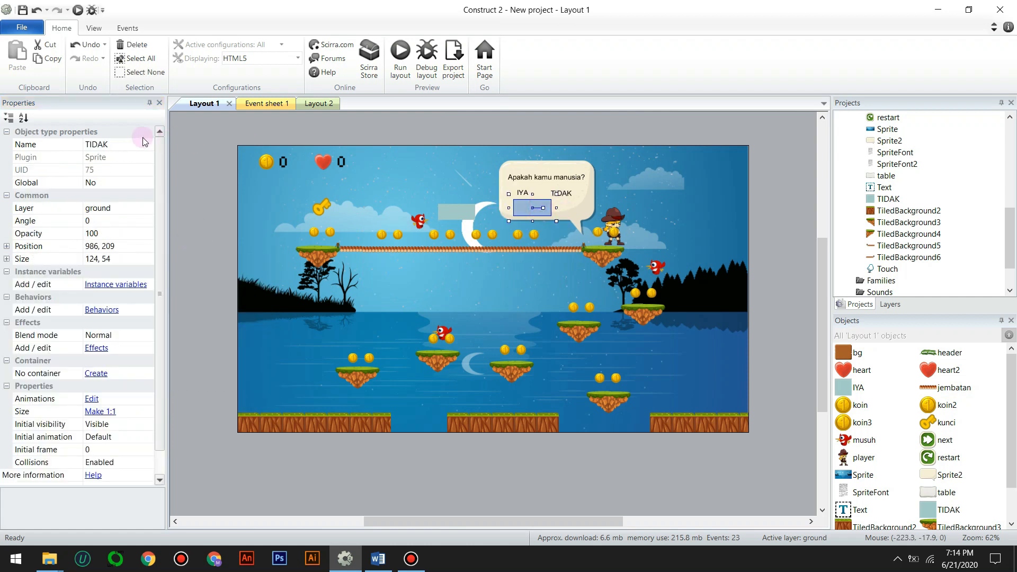
left_click(469, 210)
left_click(534, 208)
left_click_drag(546, 209, 566, 198)
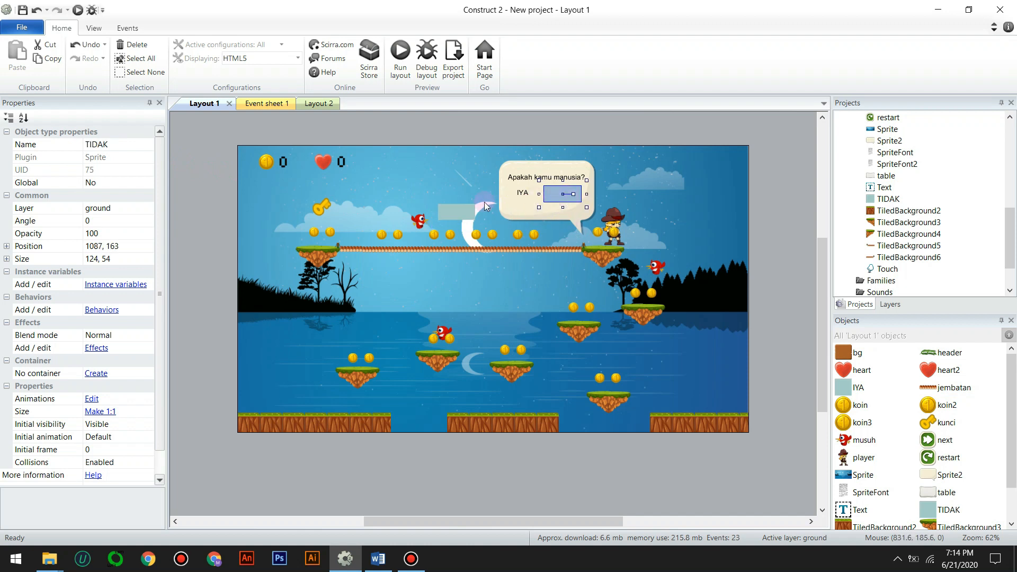
Move the IYA sprite over the "IYA" answer text and shift the TIDAK sprite slightly to the right
left_click(465, 211)
left_click_drag(466, 218, 532, 201)
left_click(577, 195)
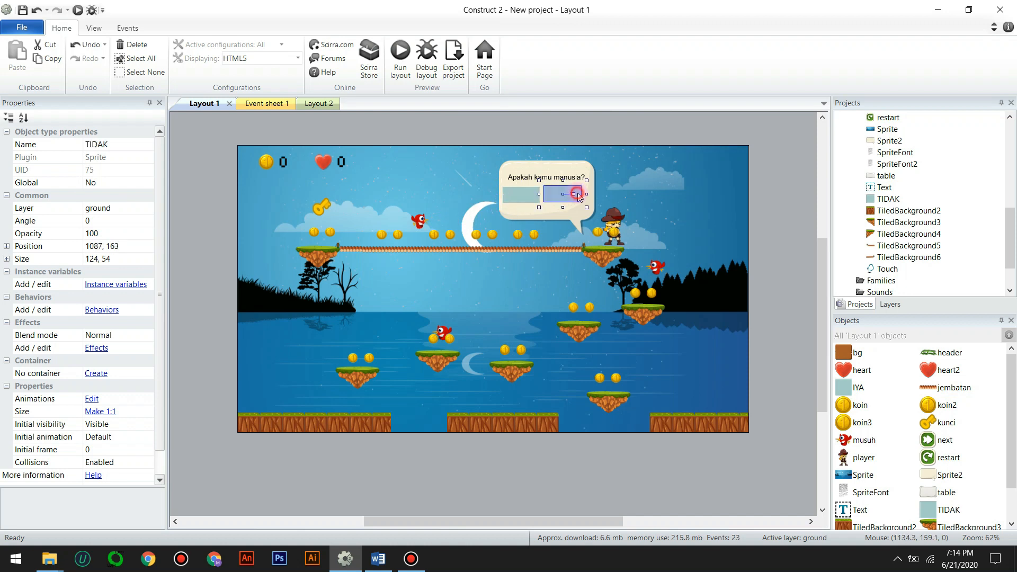
left_click(553, 195)
left_click_drag(553, 197, 558, 197)
Nudge the IYA sprite right and up over its answer text, to position 959, 164
left_click(525, 197)
key("Right")
key("Right")
key("Right")
key("Right")
key("Right")
key("Right")
key("Right")
key("Right")
key("Right")
key("Right")
key("Up")
key("Up")
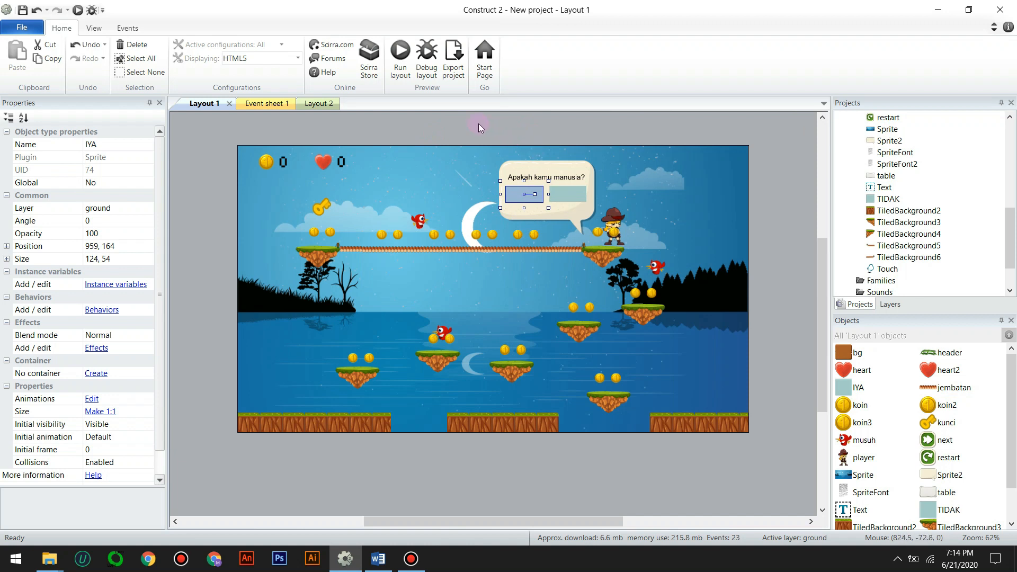
left_click_drag(473, 123, 593, 212)
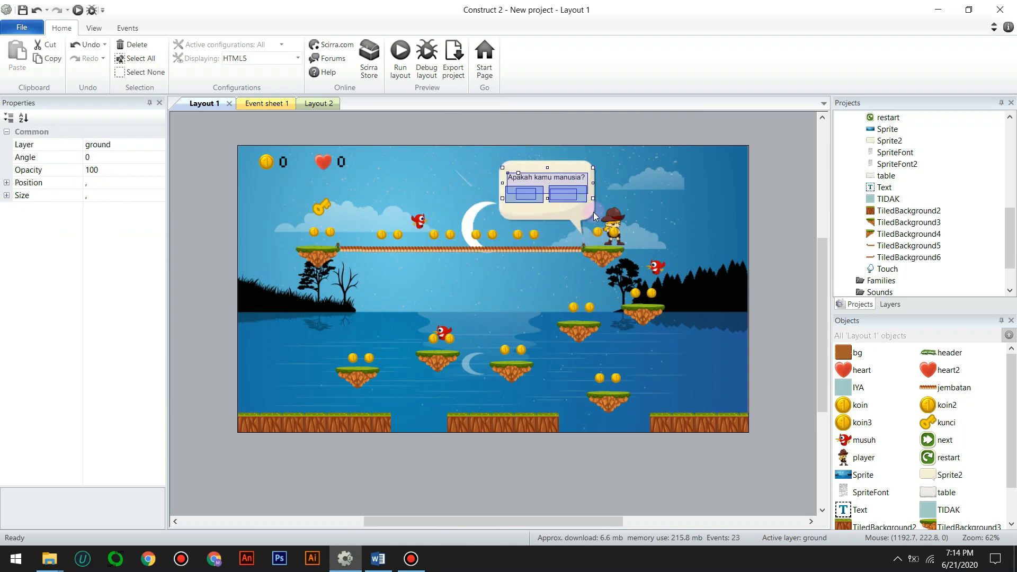
left_click(564, 219)
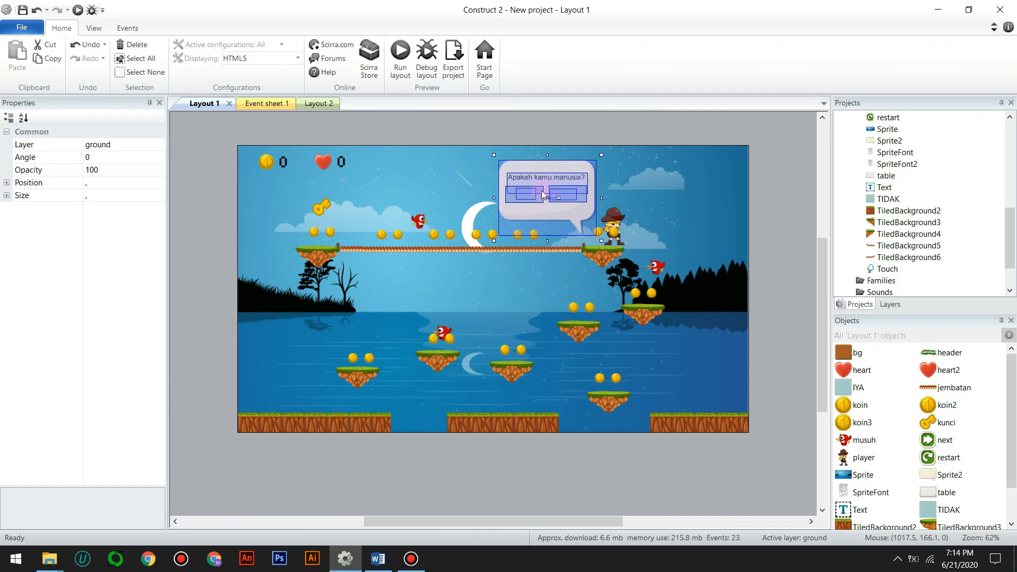
left_click(535, 129)
left_click(530, 197)
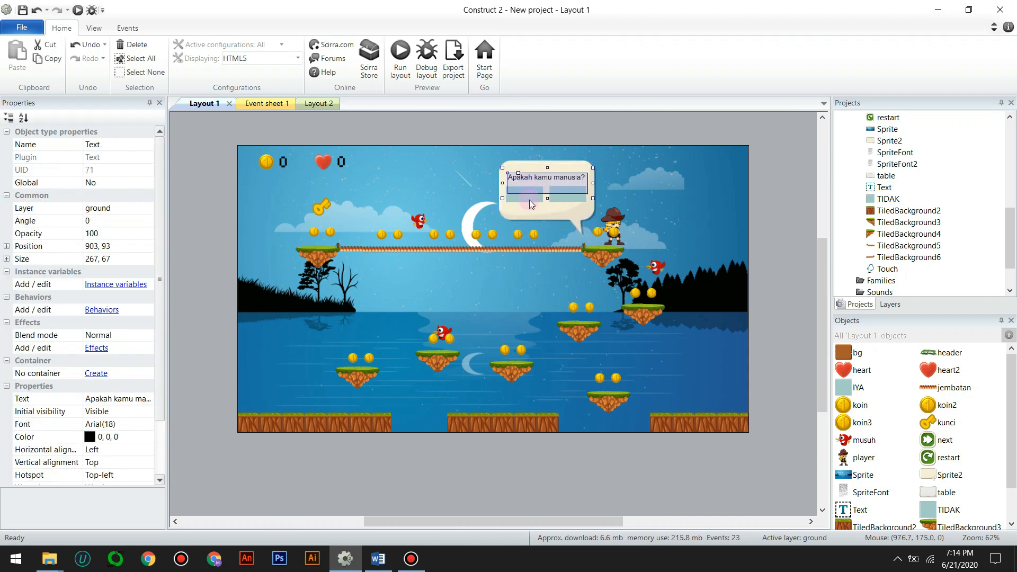
left_click(525, 200, "ctrl")
left_click(567, 197, "ctrl")
left_click(562, 216, "ctrl")
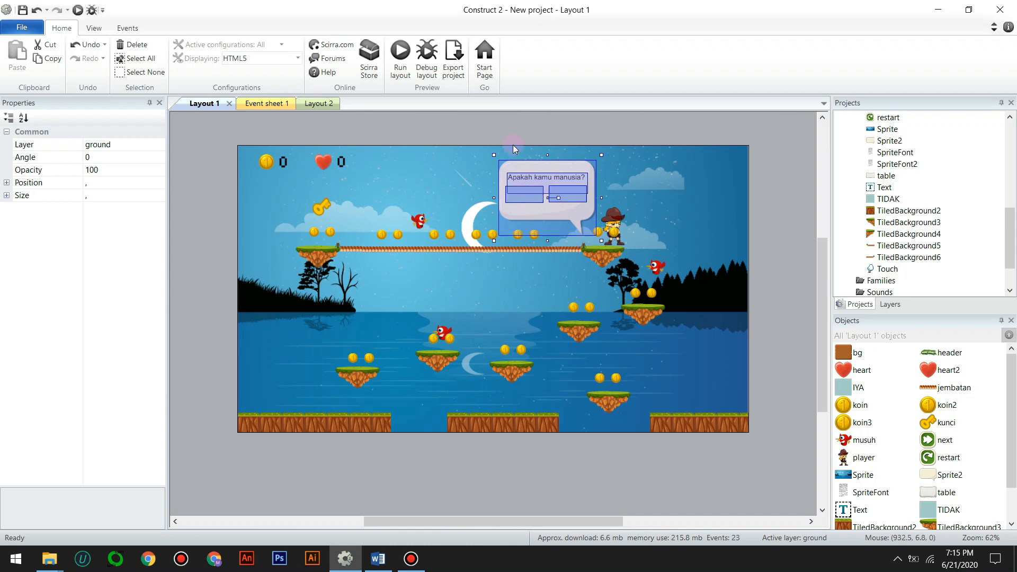
Move the speech bubble with its texts and both answer sprites slightly upward, placing the bubble at about 1041, 160
left_click_drag(475, 129, 604, 209)
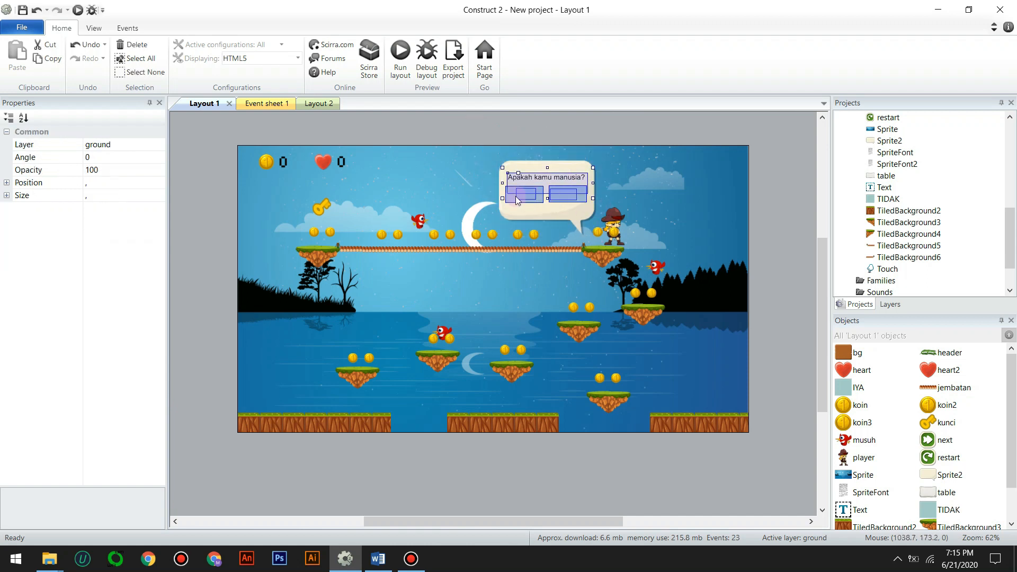
left_click(564, 217)
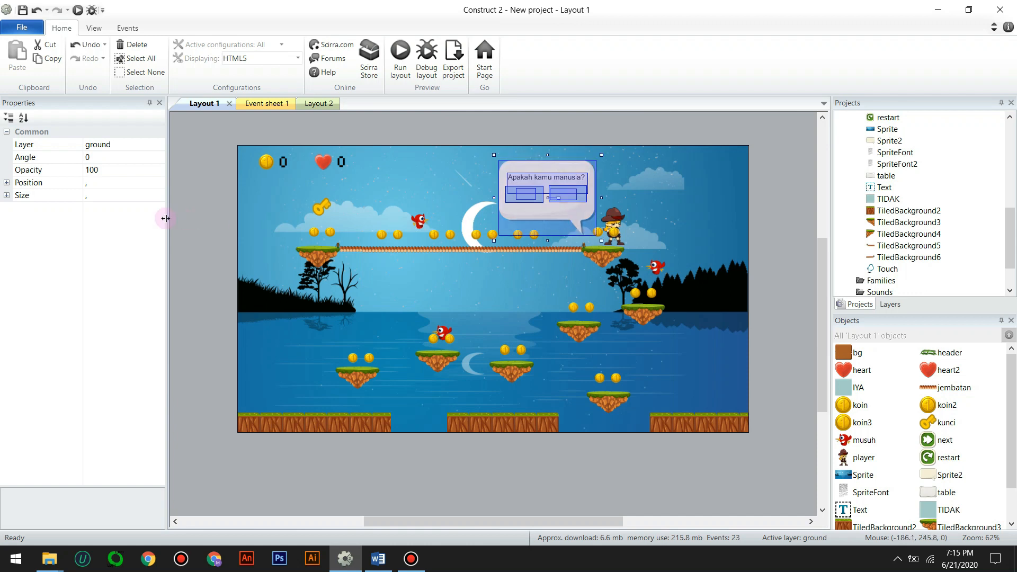
left_click(88, 184)
mouse_move(551, 218)
left_mouse_down()
mouse_move(550, 192)
mouse_move(551, 209)
left_mouse_up()
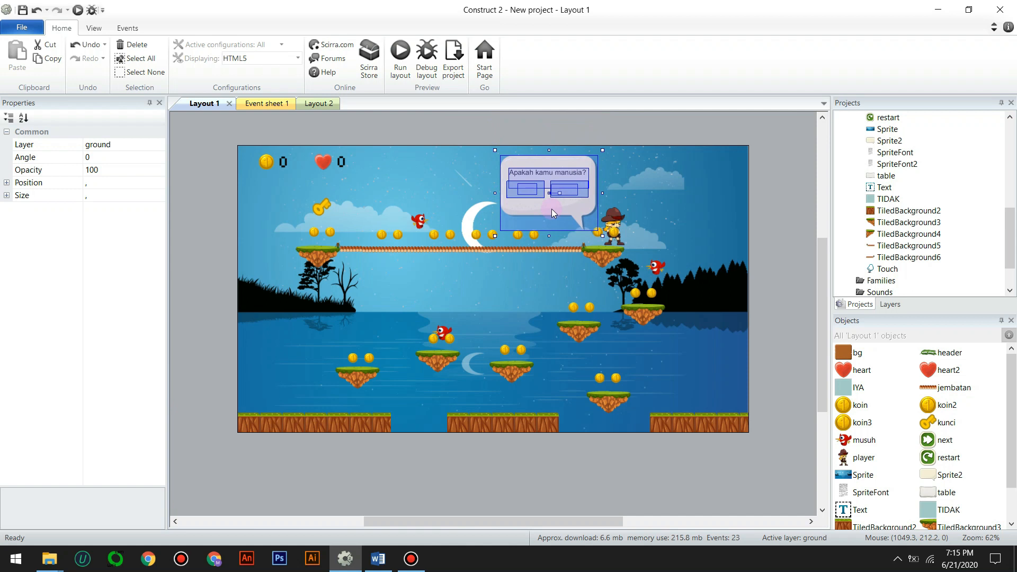
left_click(157, 216)
left_click(89, 254)
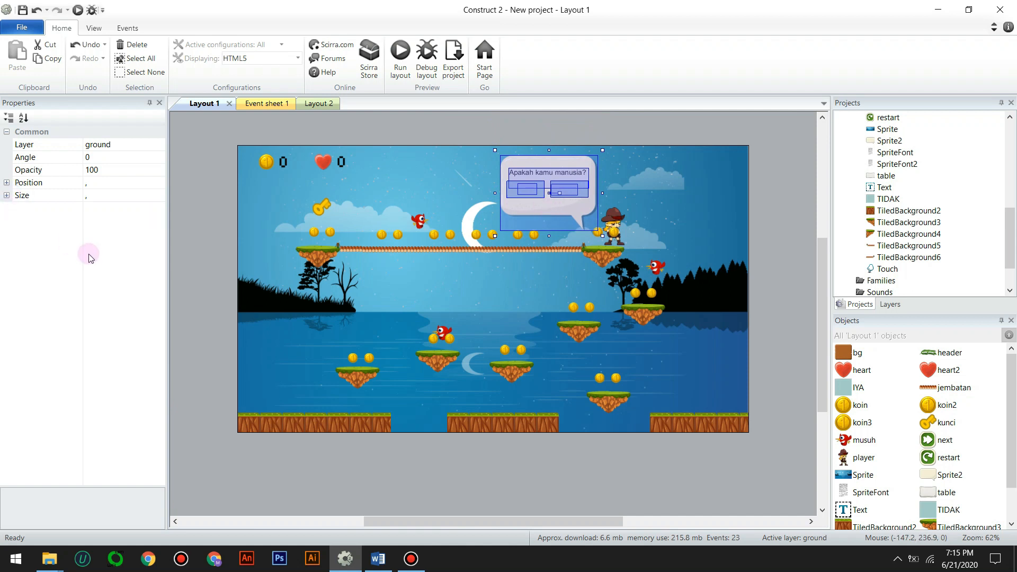
Set the initial visibility of the question text and the IYA sprite to Invisible
left_click(433, 142)
left_click(528, 173)
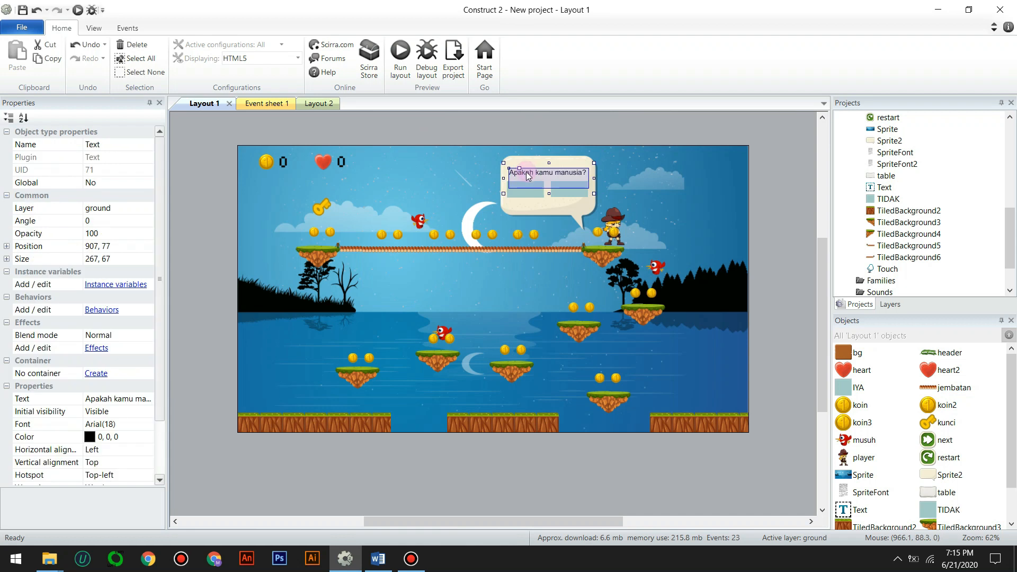
left_click(148, 412)
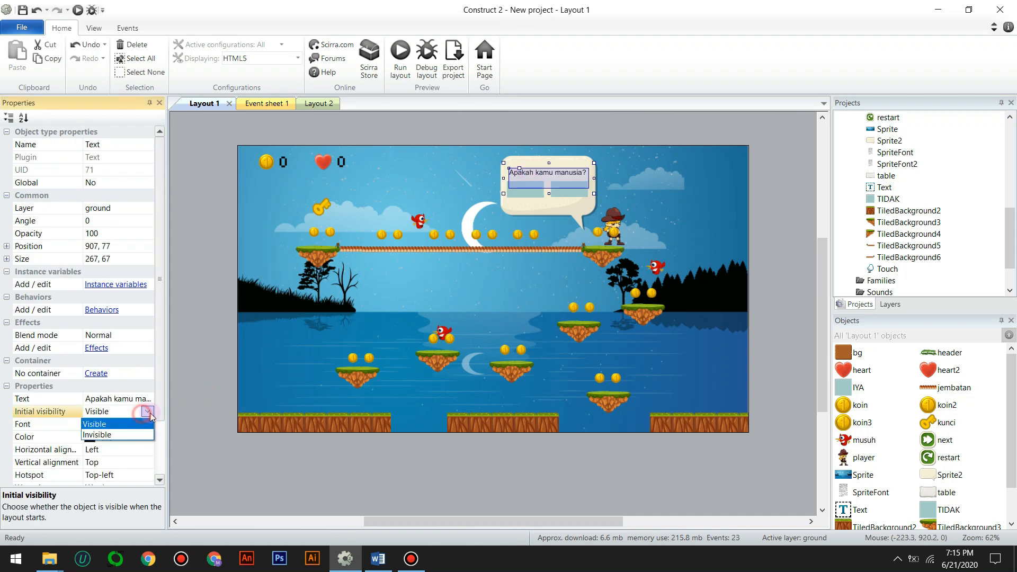
left_click(128, 434)
left_click(508, 197)
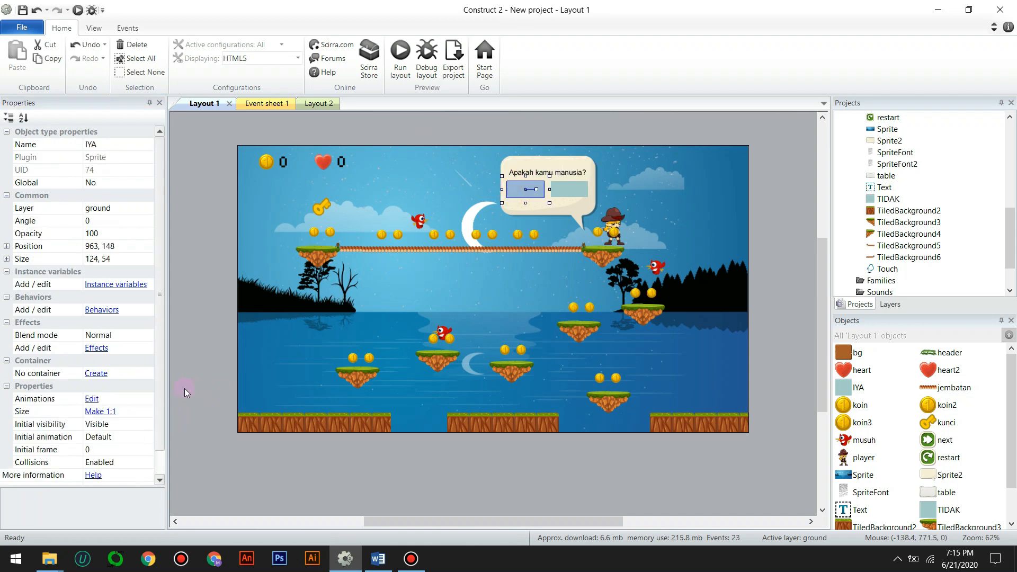
left_click(127, 437)
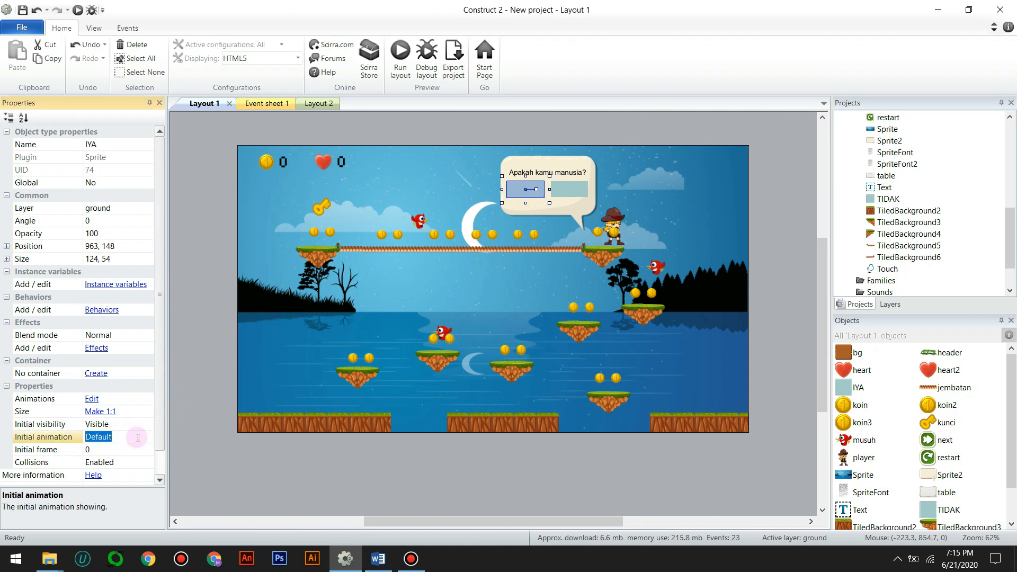
left_click(143, 424)
left_click(136, 445)
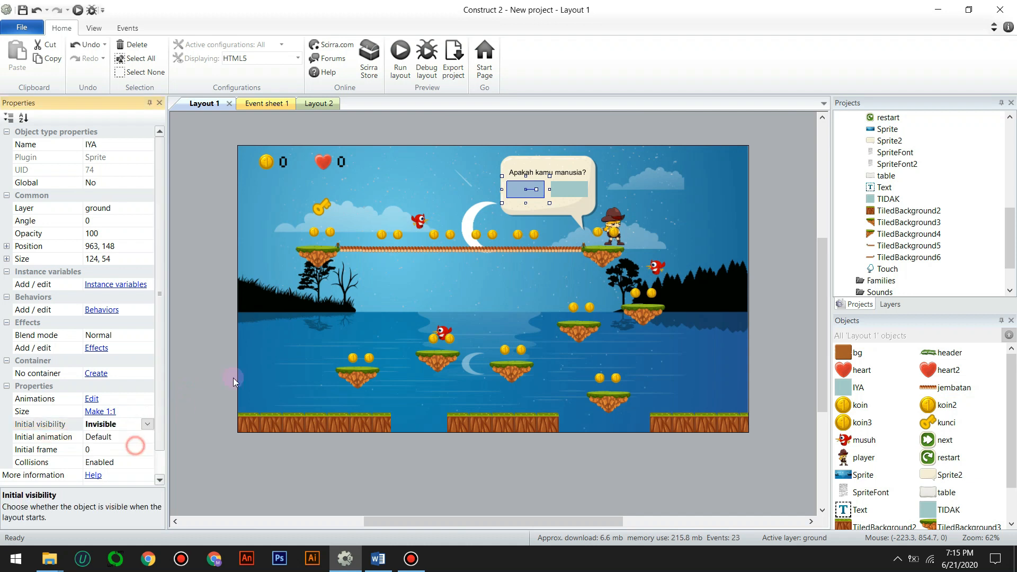
Set the initial visibility of the TIDAK sprite to Invisible
left_click(571, 196)
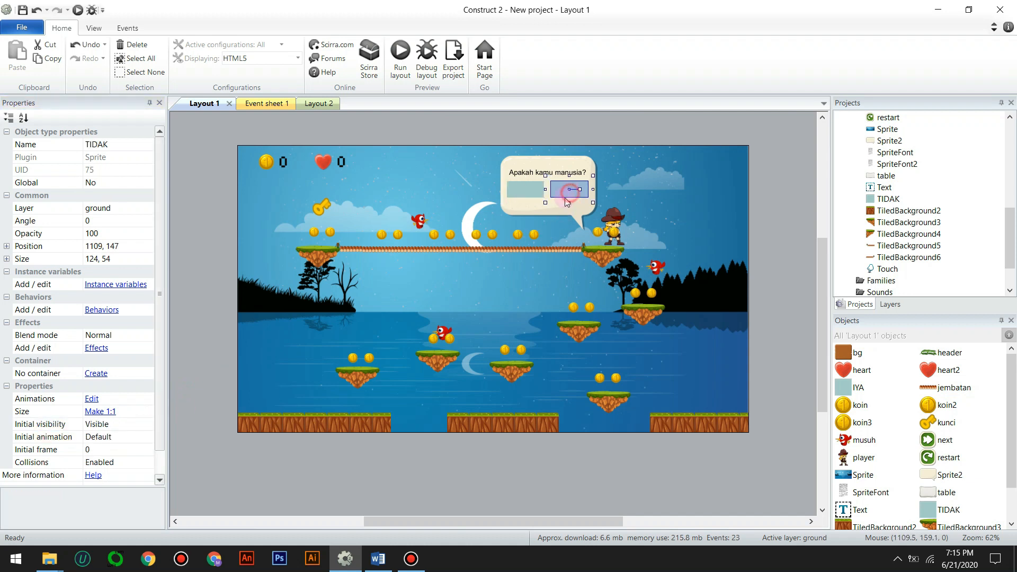
left_click(146, 437)
left_click(147, 424)
left_click(133, 447)
Move the covering sprites off the "IYA" and "TIDAK" answer texts and set both texts' initial visibility to Invisible
left_click_drag(565, 193, 524, 210)
left_click(524, 191)
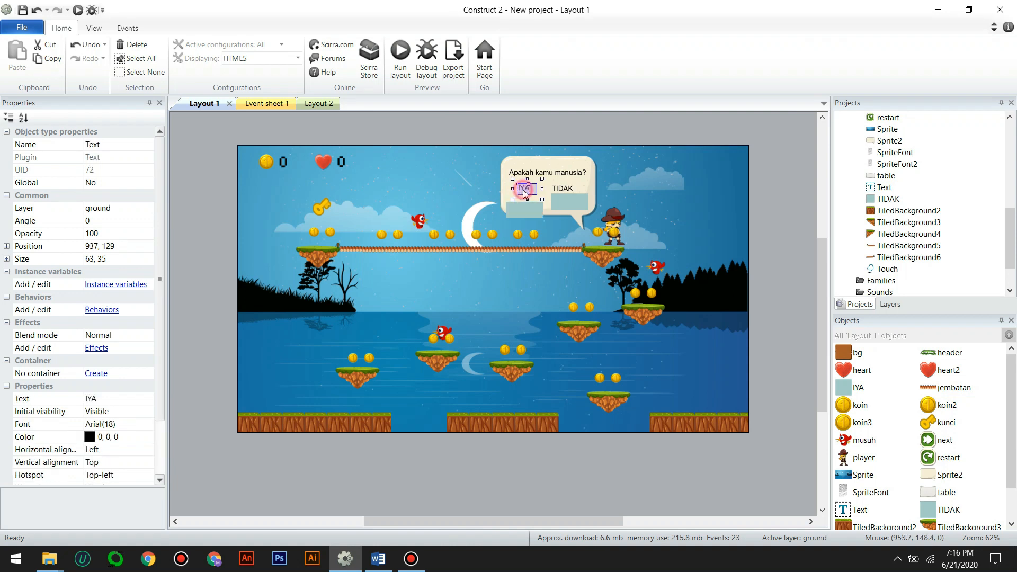
left_click(147, 412)
left_click(135, 436)
left_click(563, 188)
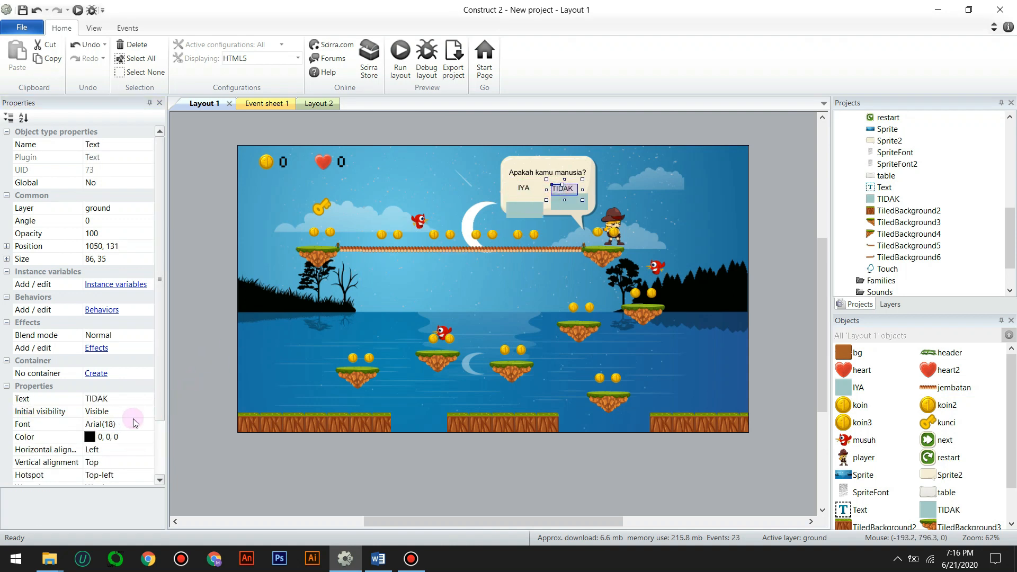
left_click(150, 412)
left_click(130, 434)
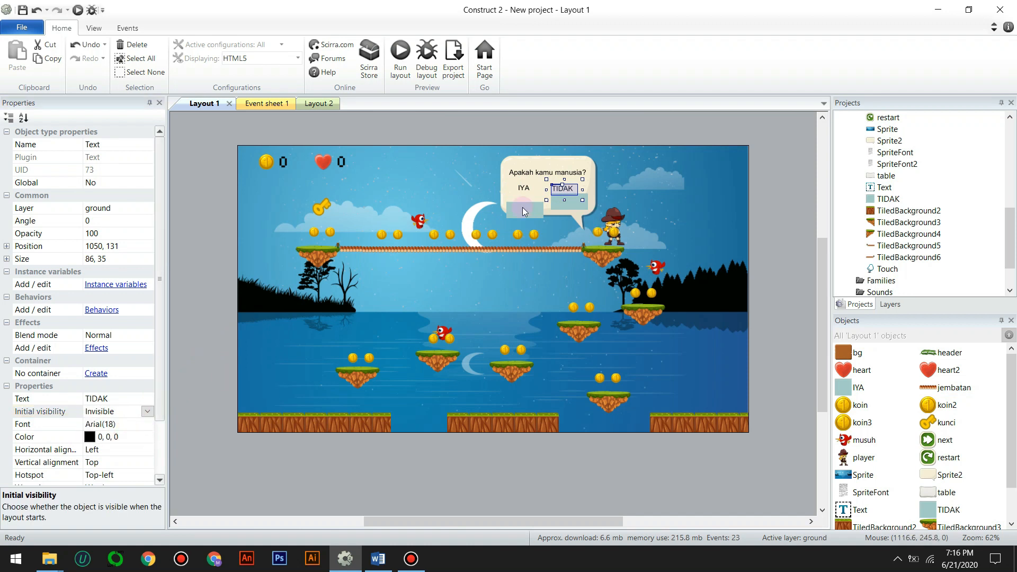
Set the speech bubble's initial visibility to Invisible and move both answer sprites back over their texts, with TIDAK at about 1107, 146
left_click(508, 197)
left_click(148, 424)
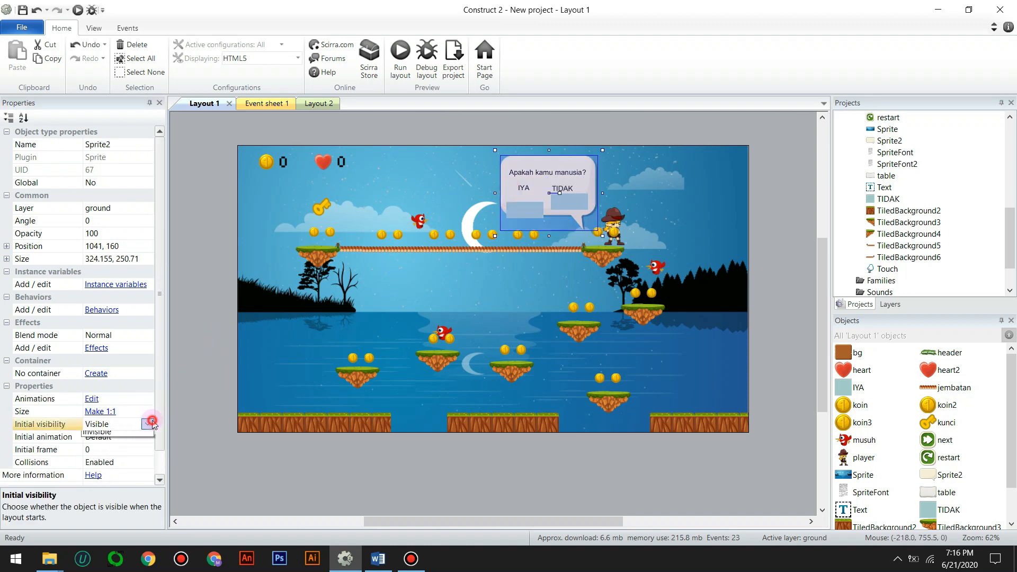
left_click(135, 447)
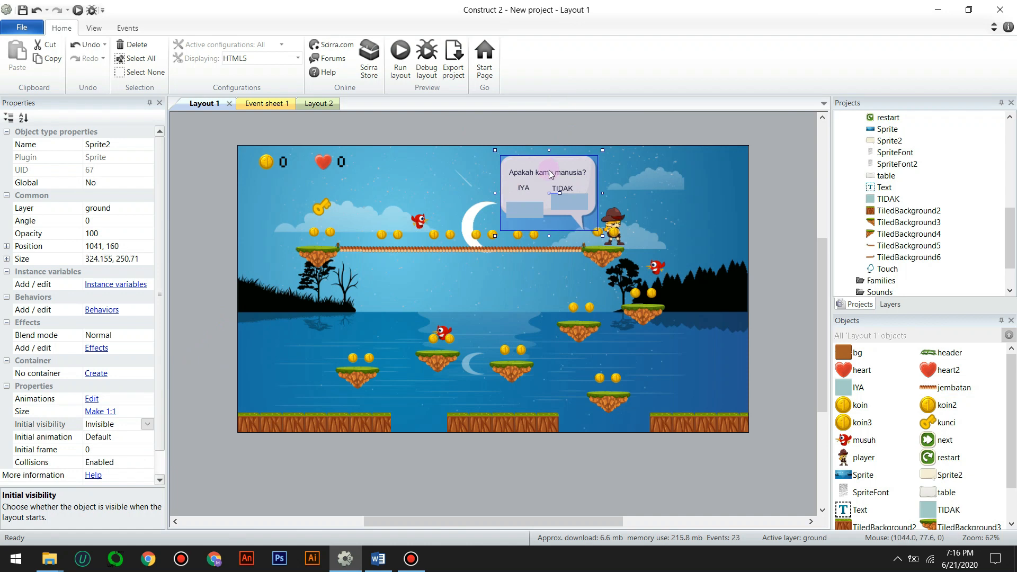
left_click_drag(526, 213, 568, 192)
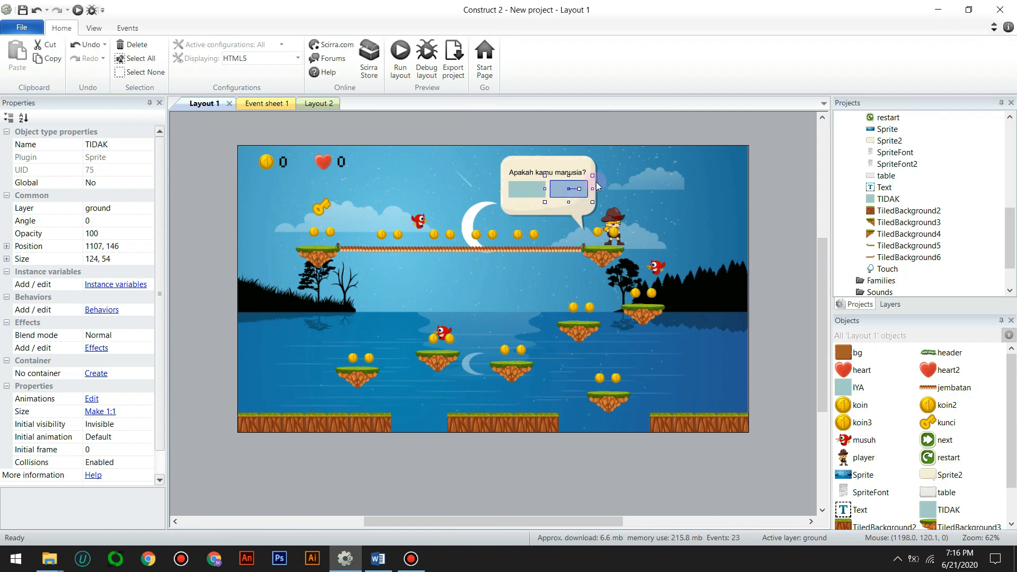
left_click(510, 209)
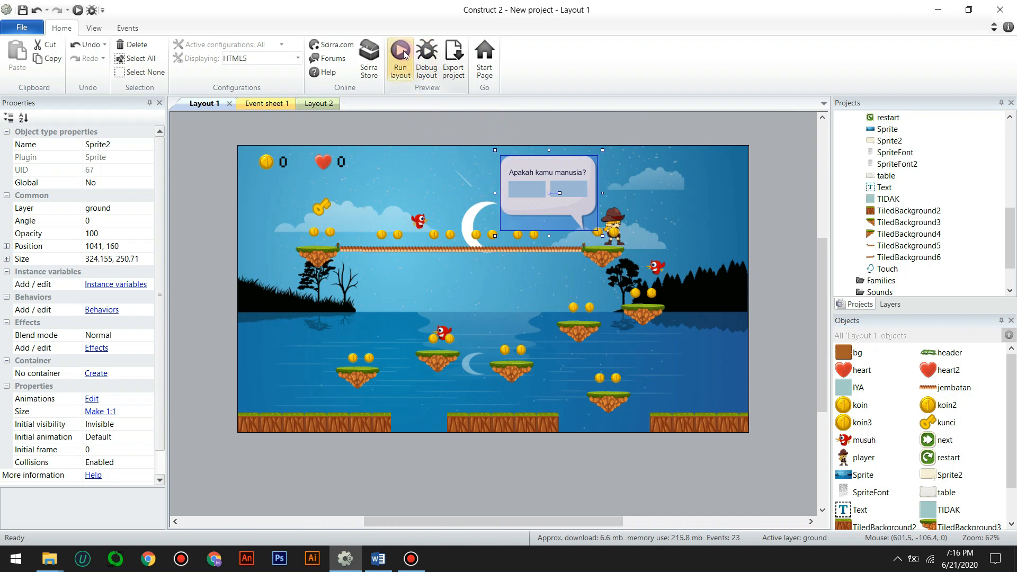
Run the layout preview to check the initial visibility of the bridge and speech bubble, and close it
key("F5")
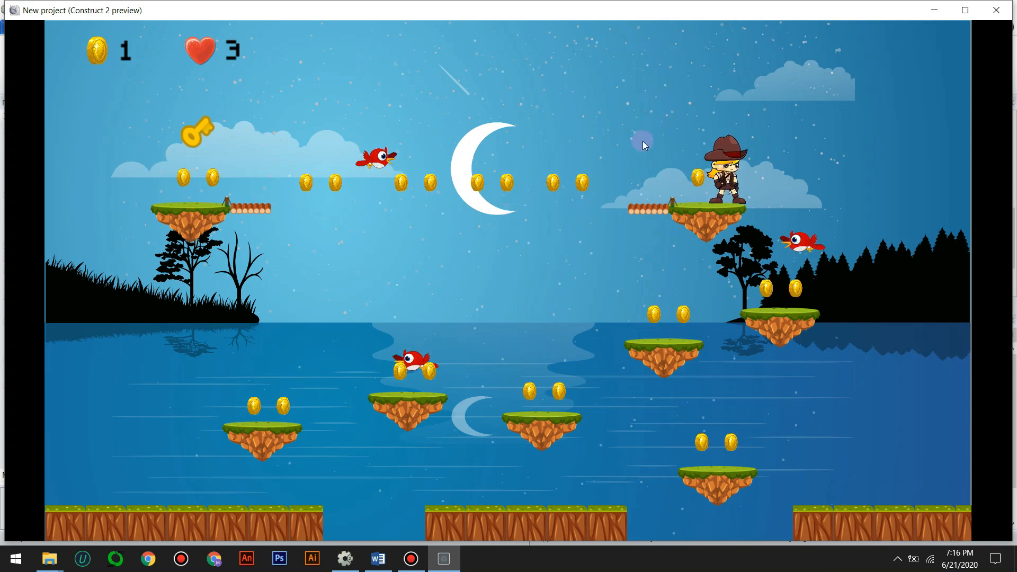
left_click(989, 17)
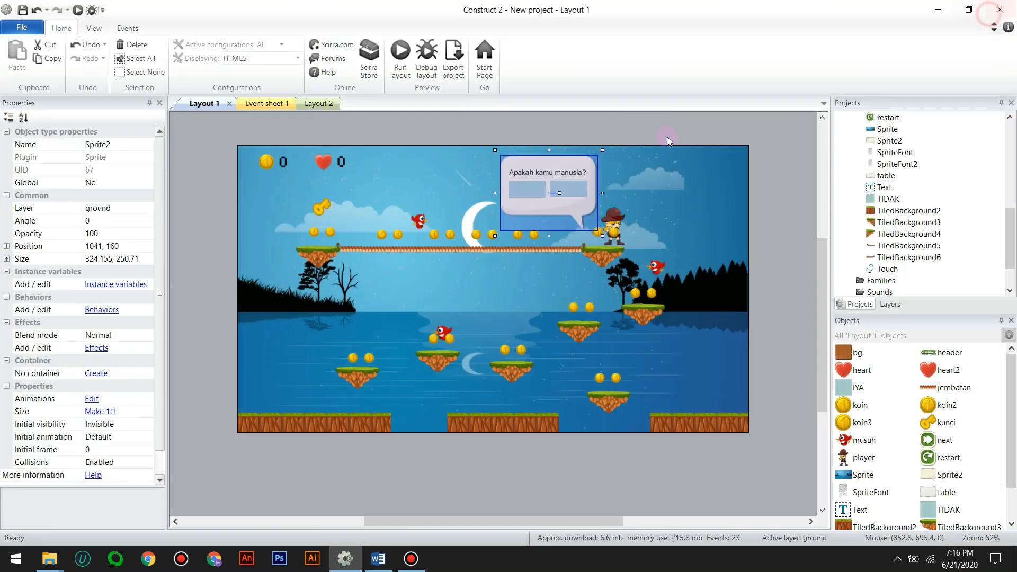
Insert a new sprite at the layout's left edge and fill its image with the solid colour 165, 202, 200
right_click(411, 134)
left_click(422, 148)
left_click(530, 295)
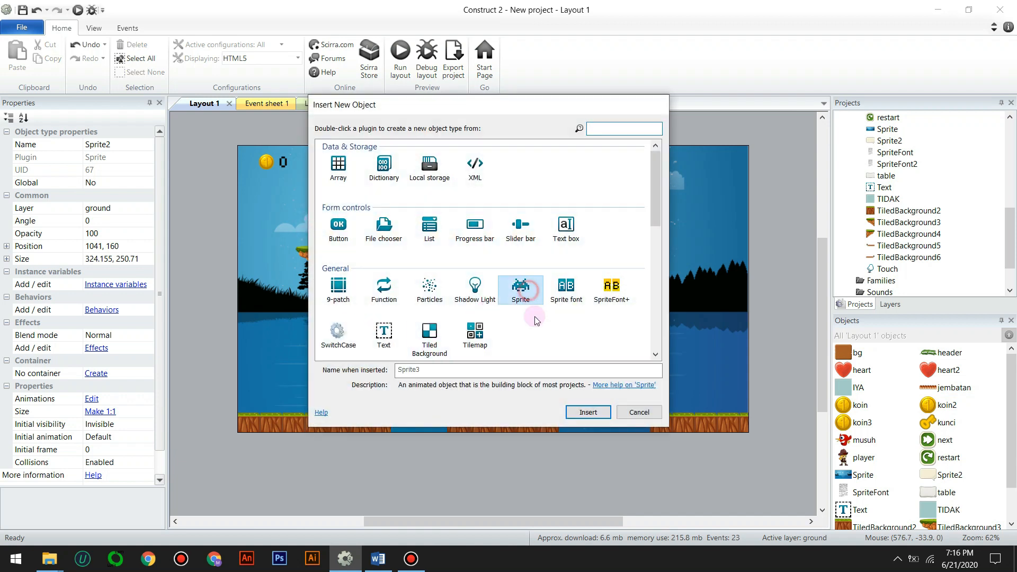
left_click(582, 412)
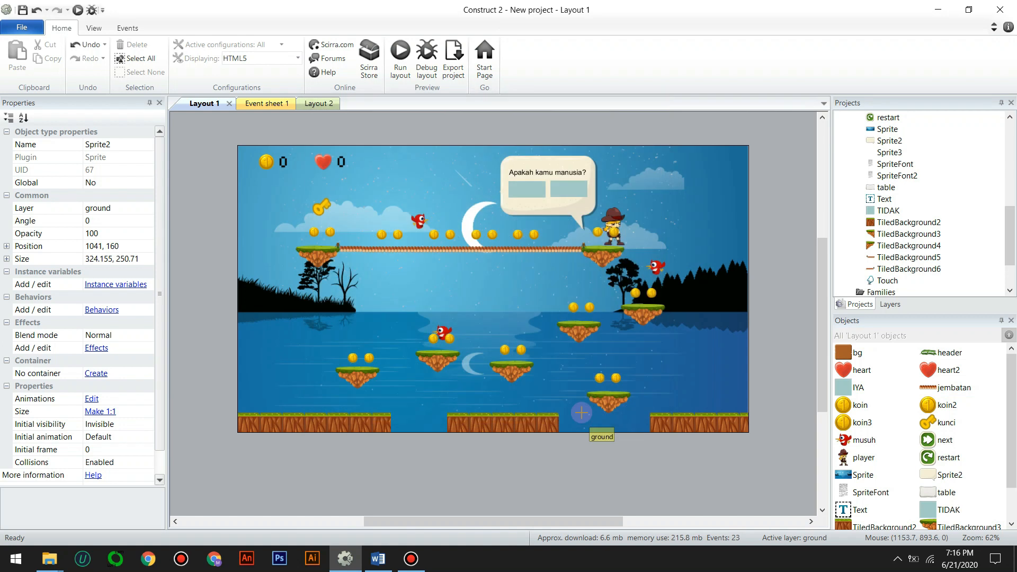
left_click(217, 245)
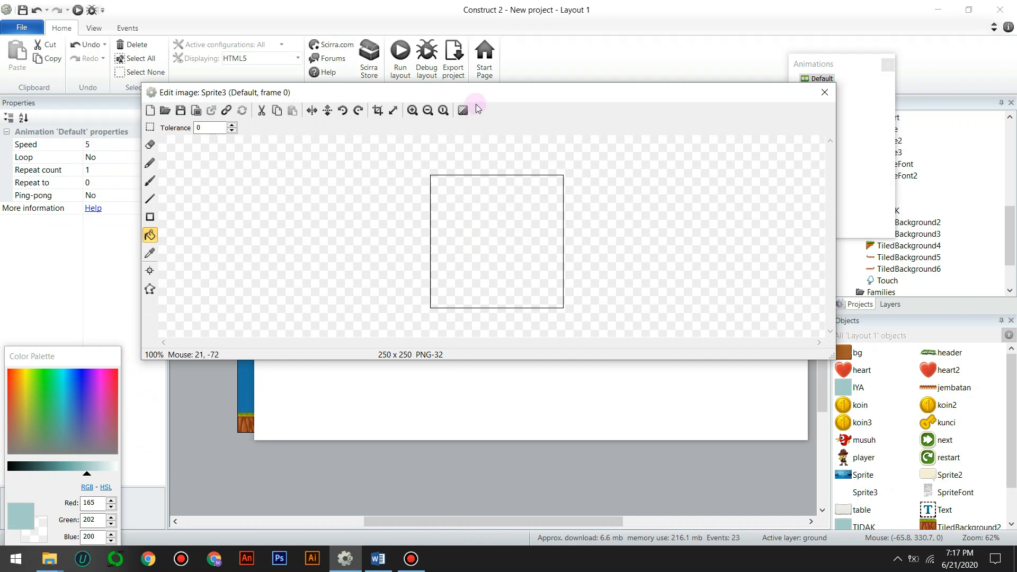
left_click_drag(488, 91, 522, 139)
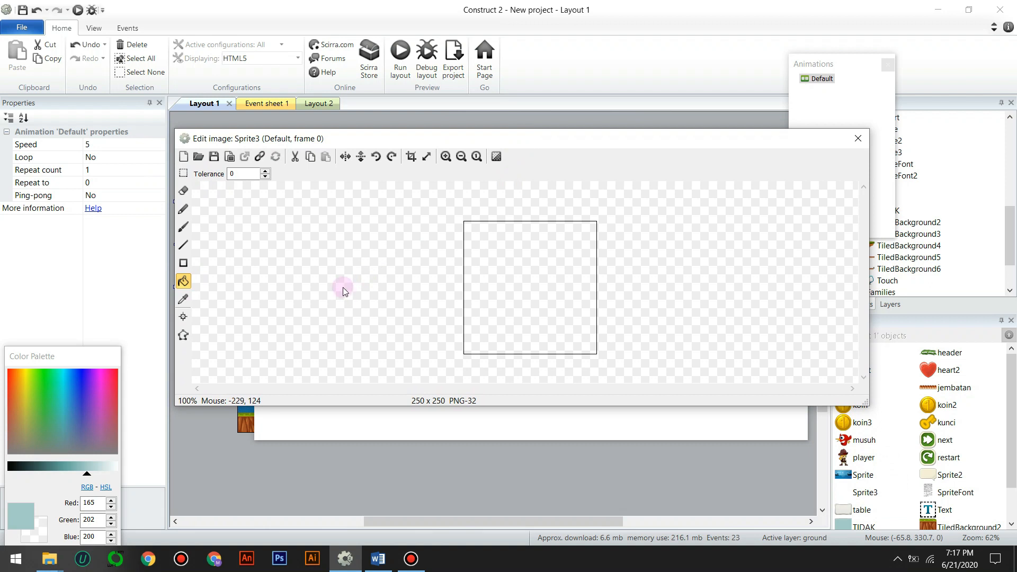
left_click(473, 286)
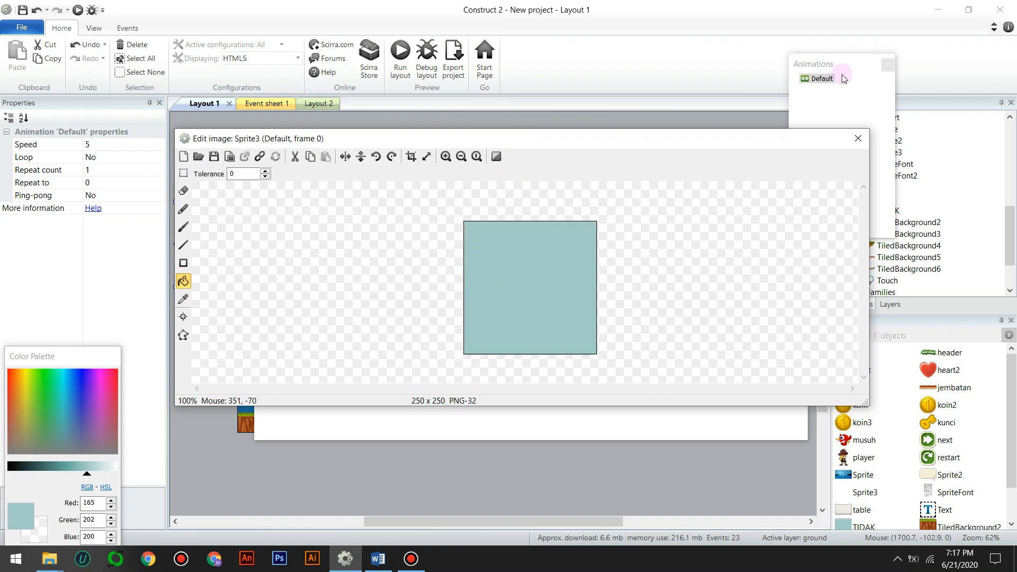
left_click(858, 138)
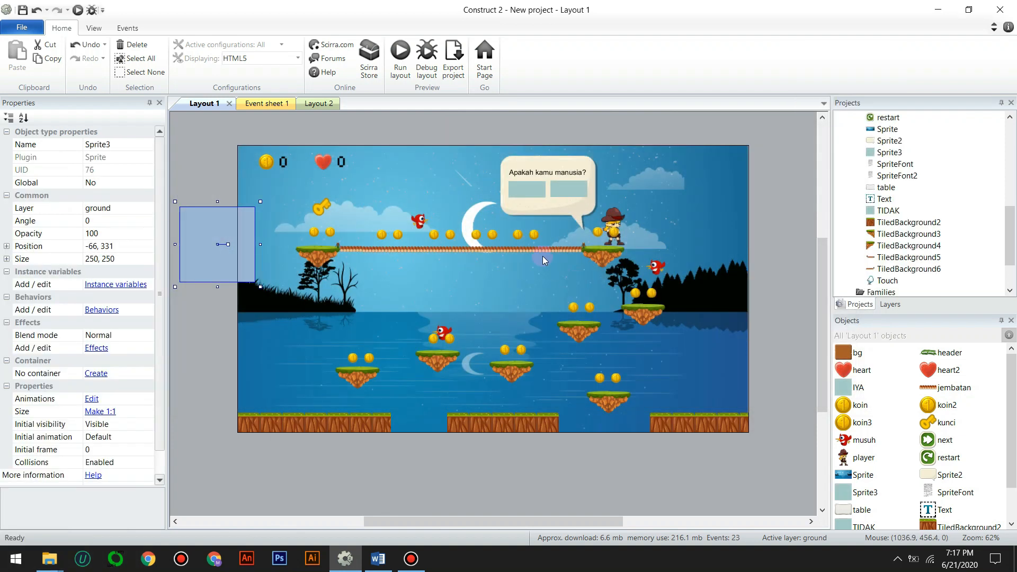
Shrink the new sprite to about 29 by 29 and place it beside the player at the bridge's end, at about 1186, 325
left_click_drag(194, 257, 342, 253)
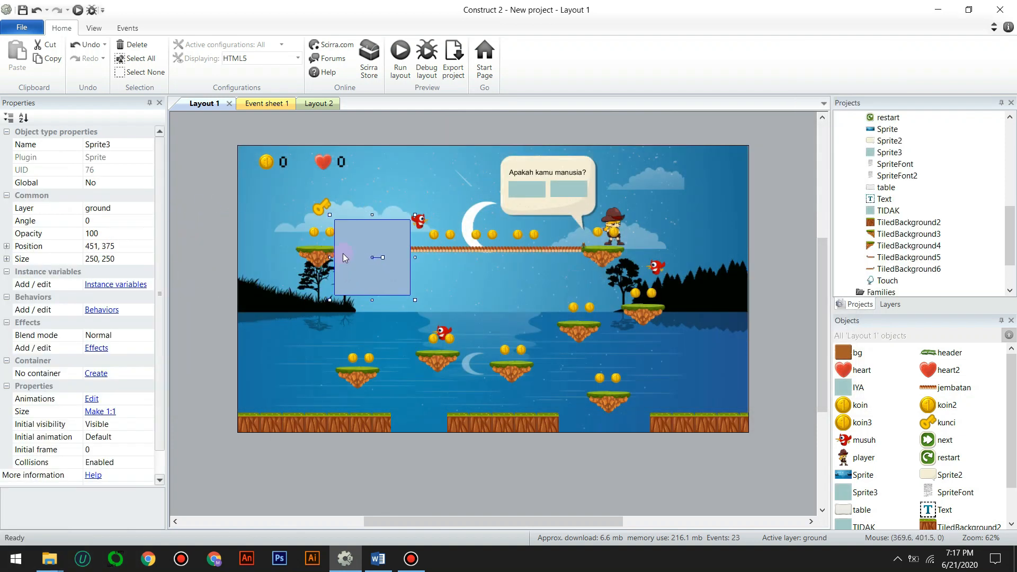
left_click_drag(329, 217, 595, 241)
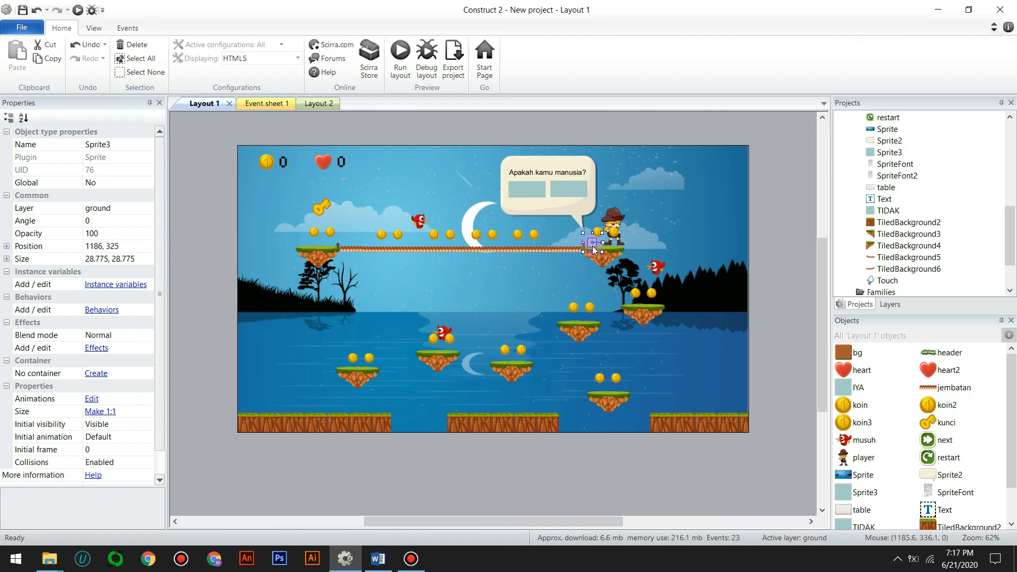
left_click(132, 144)
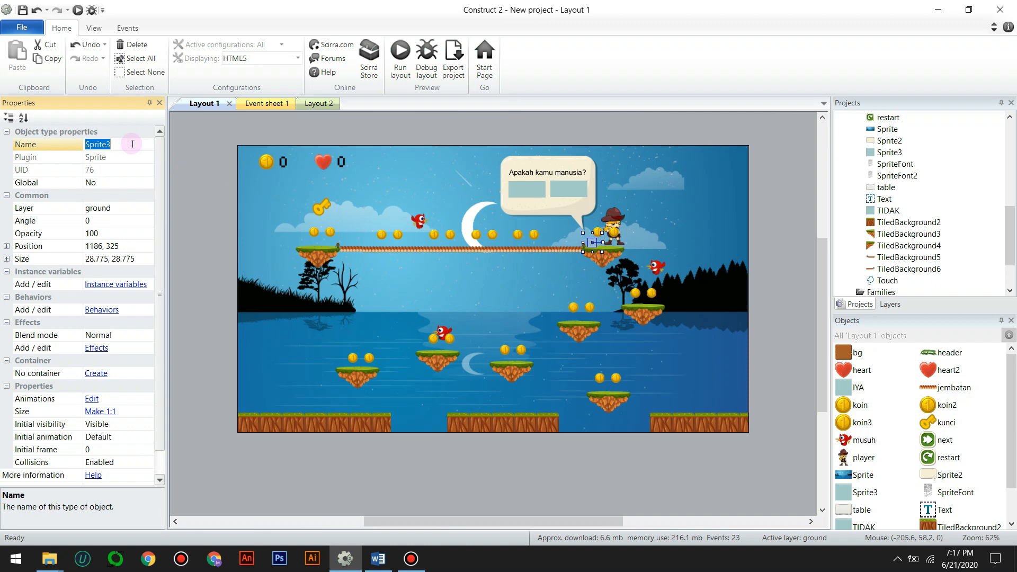
type("S")
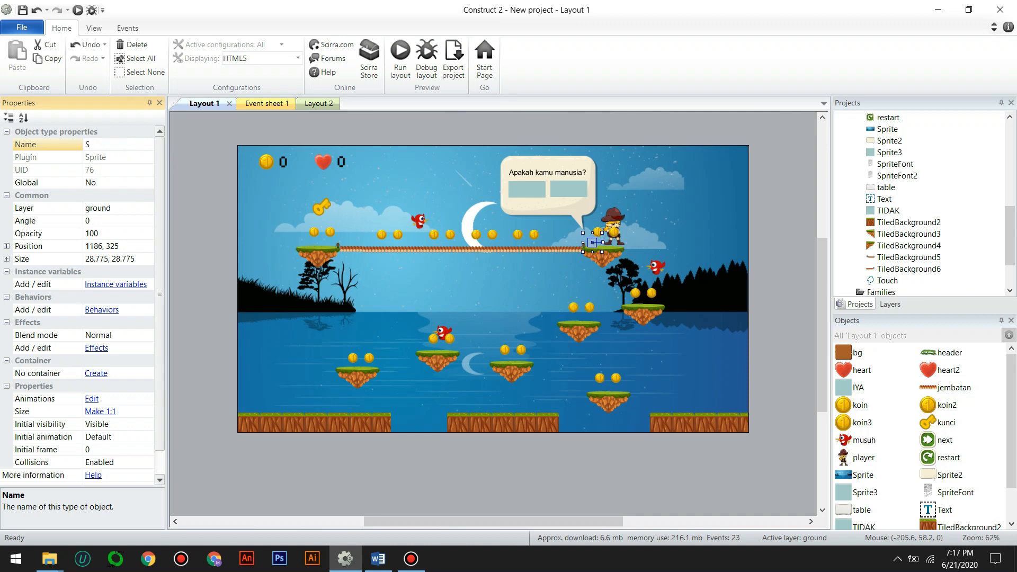
key("BackSpace")
Rename the question text object in the speech bubble as SOAL
left_click(533, 173)
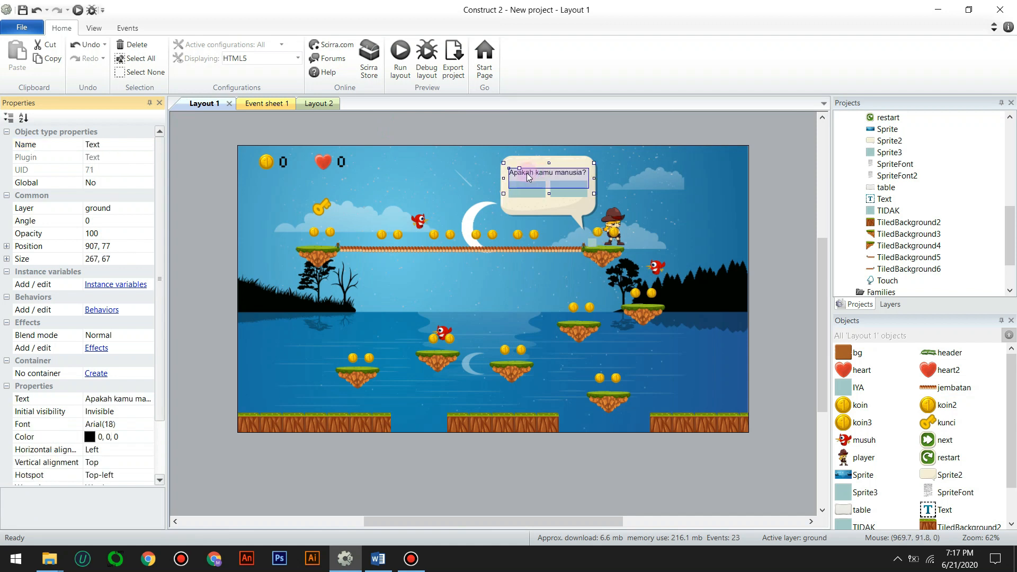
left_click(106, 149)
type("SOAL")
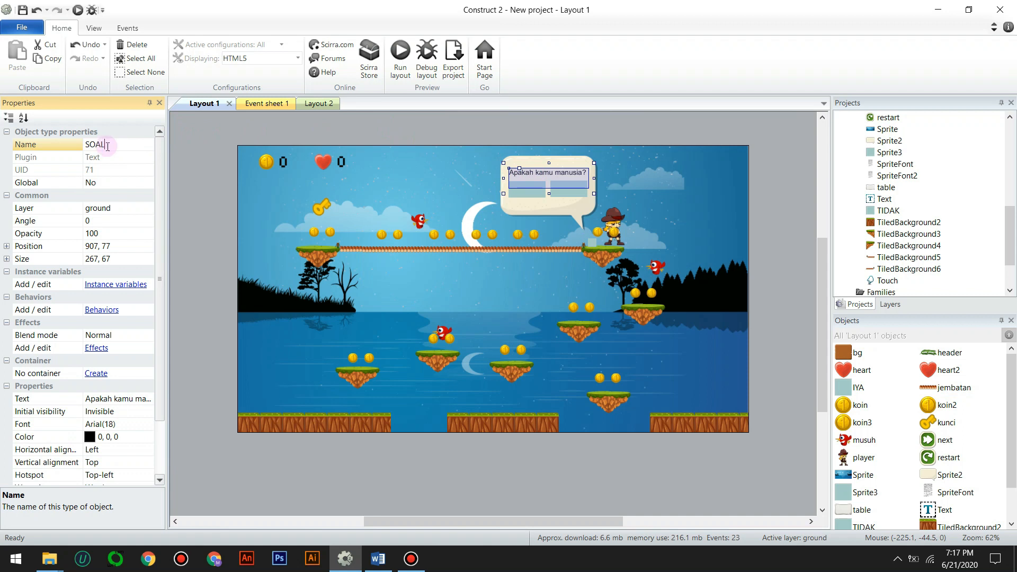
Move the IYA and TIDAK sprites down off their answer texts and check the object name of each text in the bubble
left_click(523, 195)
left_click_drag(523, 195, 525, 206)
left_click(519, 187)
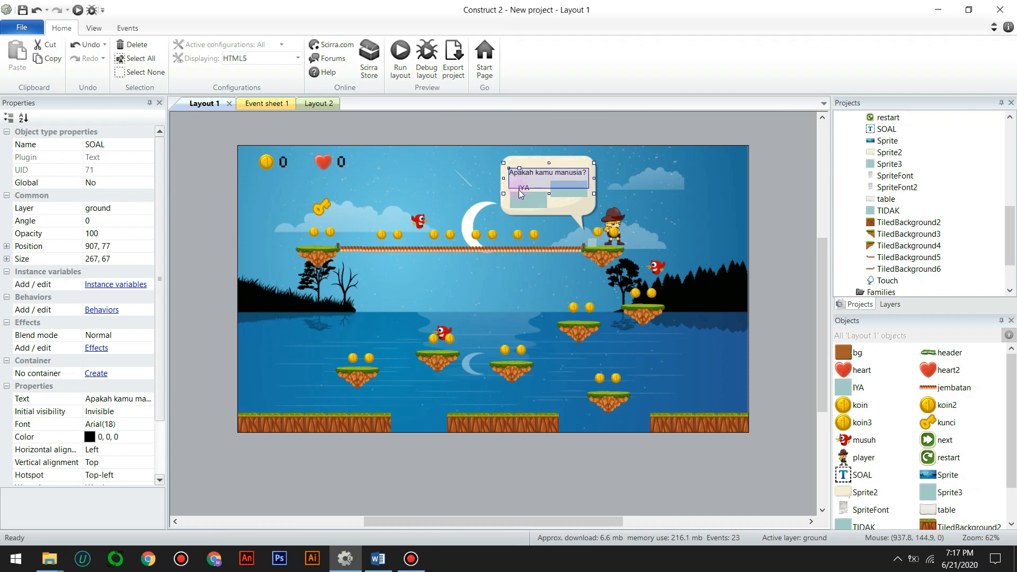
left_click(519, 187)
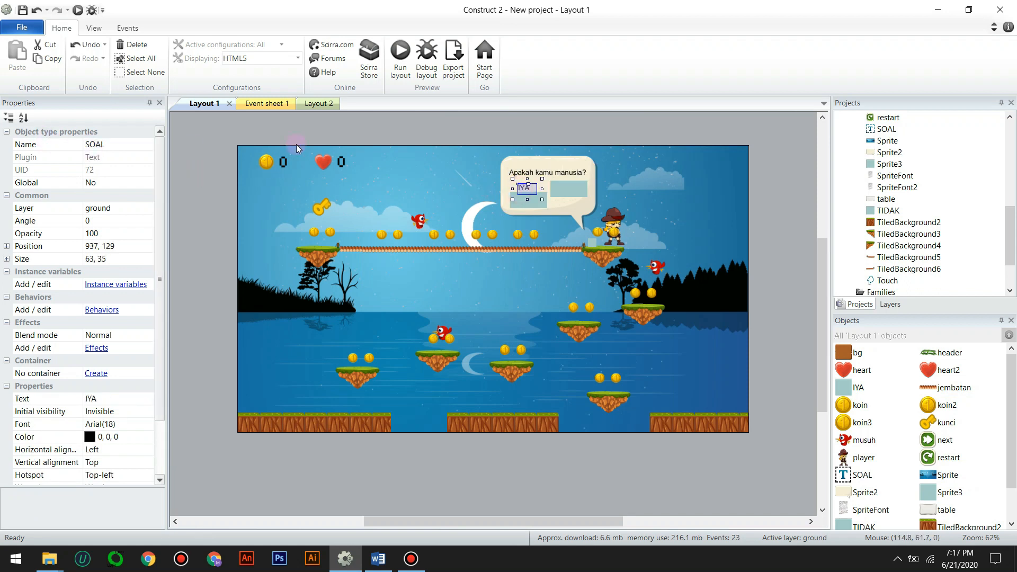
left_click(333, 137)
left_click(522, 187)
left_click(529, 179)
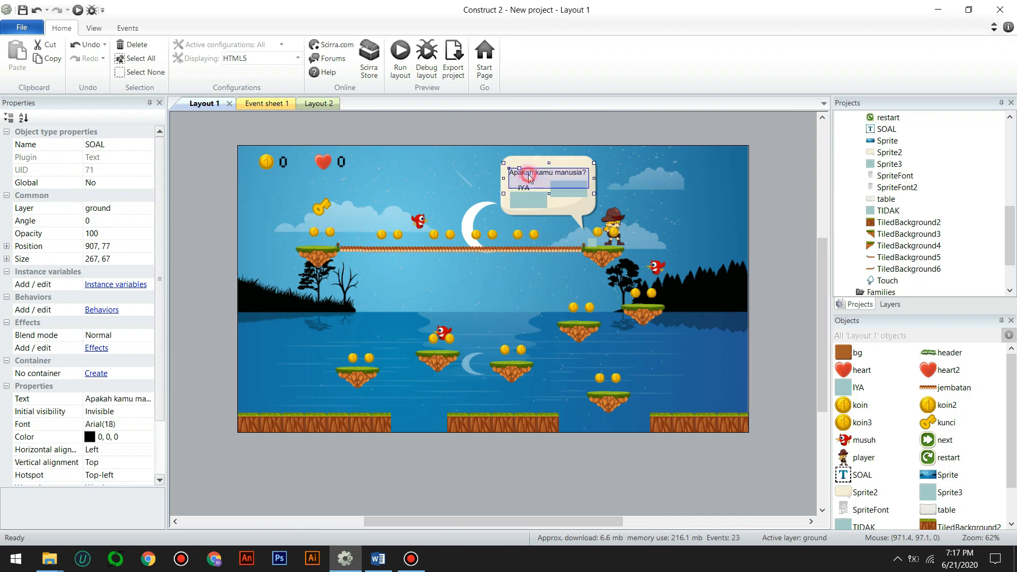
left_click(559, 195)
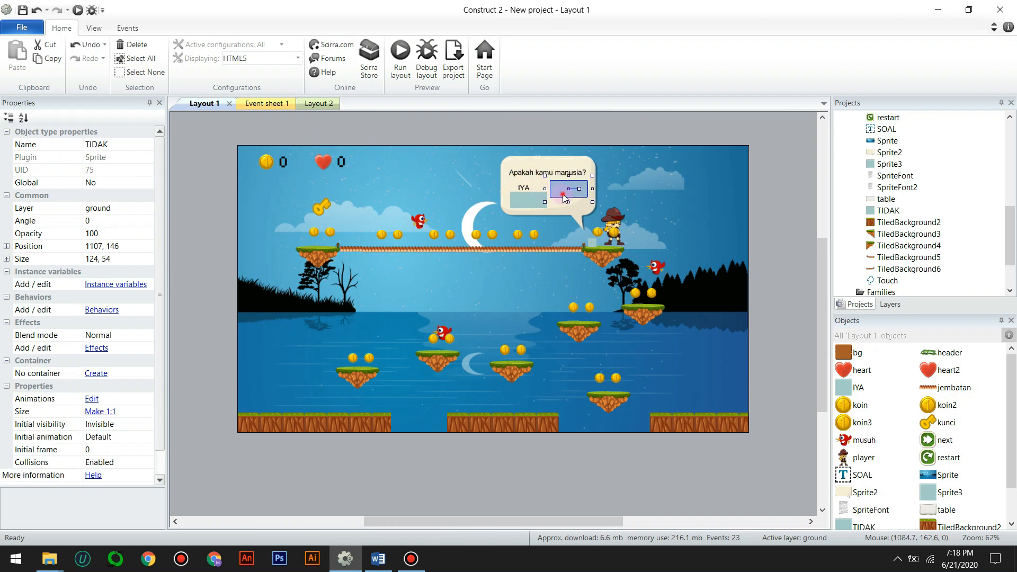
left_click(563, 189)
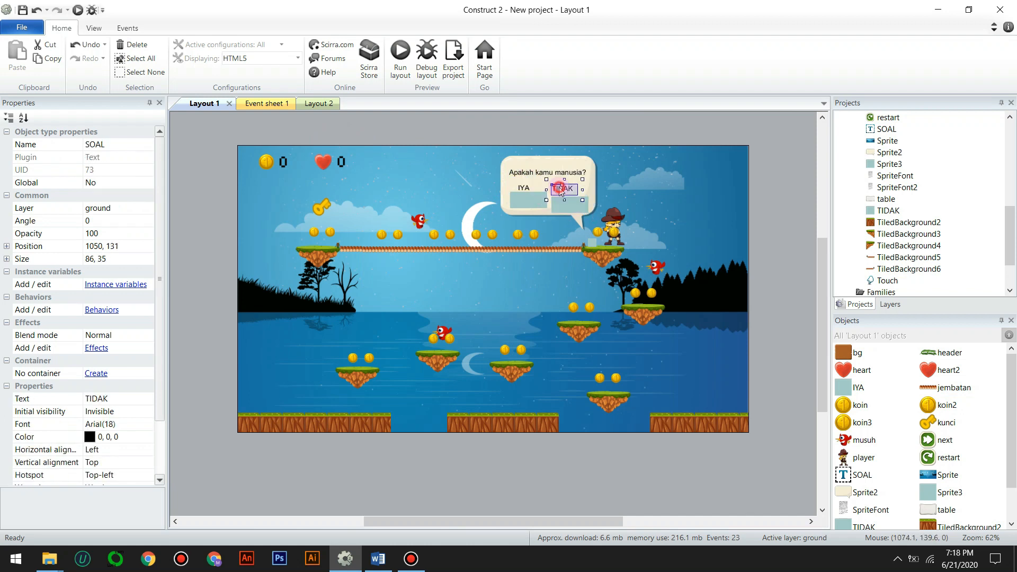
left_click(522, 189)
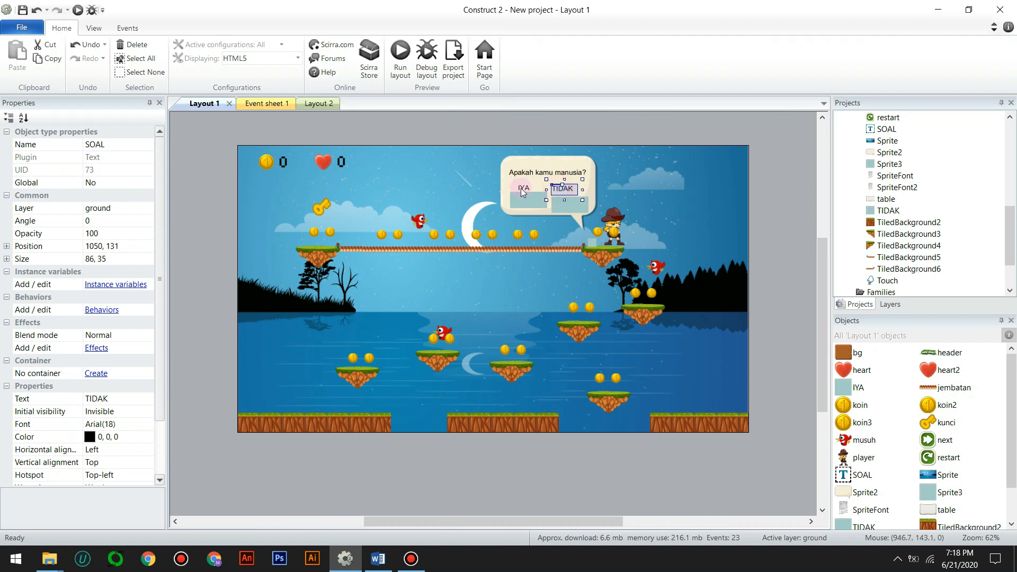
left_click(524, 170)
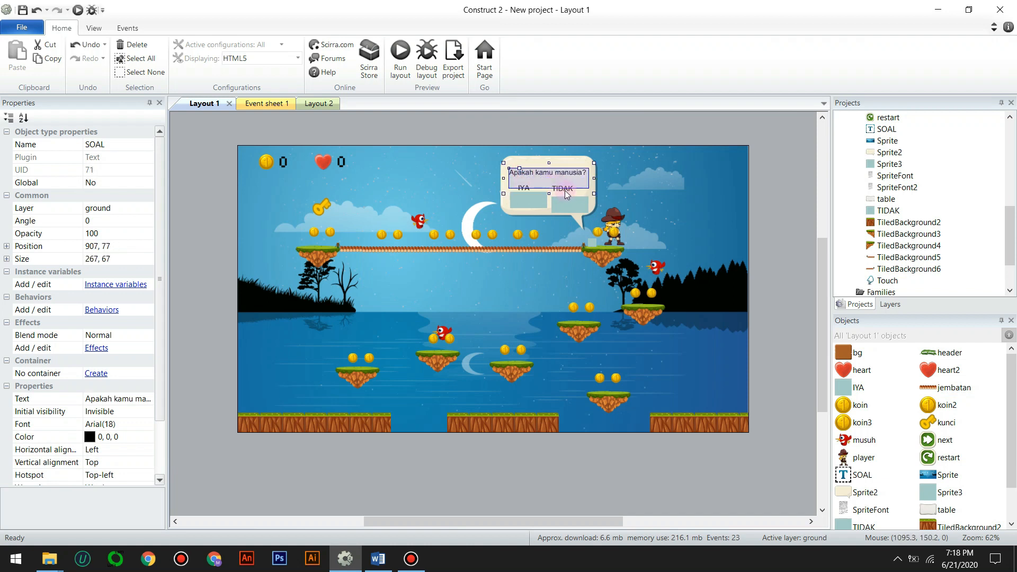
Move both answer sprites back over their texts, with IYA at about 971, 151 and TIDAK at about 1107, 153
left_click(565, 191)
left_click(532, 199)
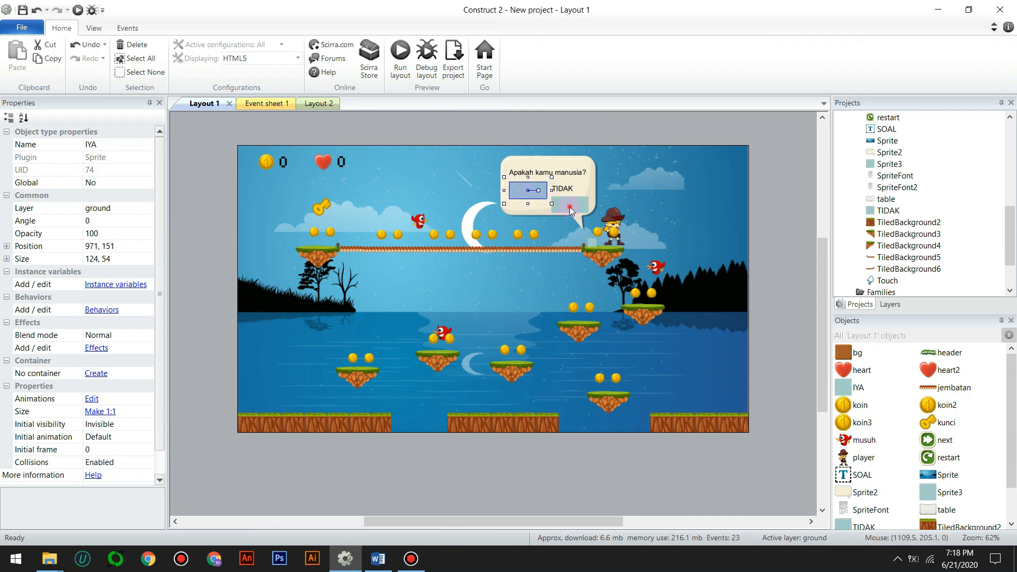
left_click_drag(570, 207, 567, 195)
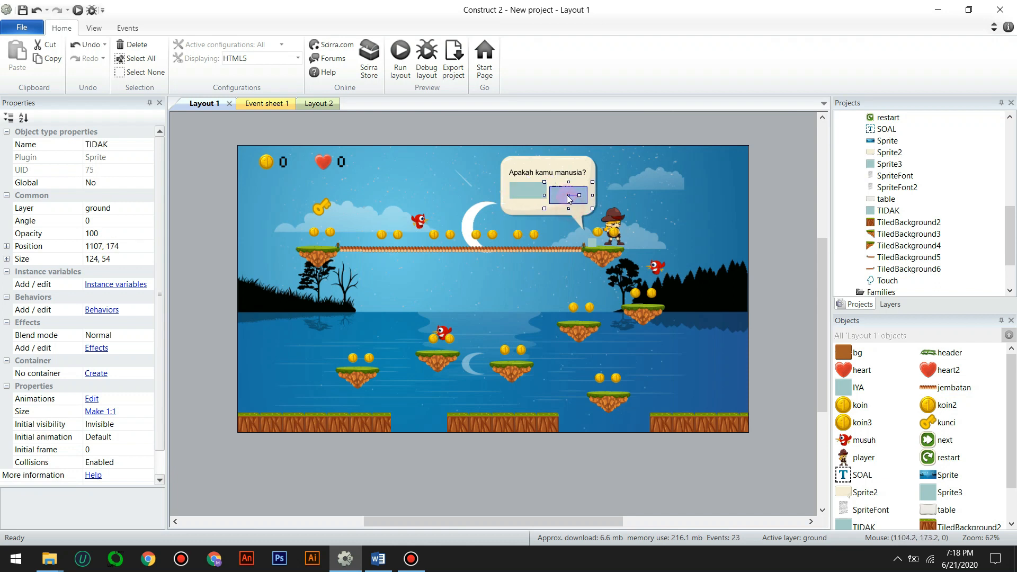
left_click(514, 174)
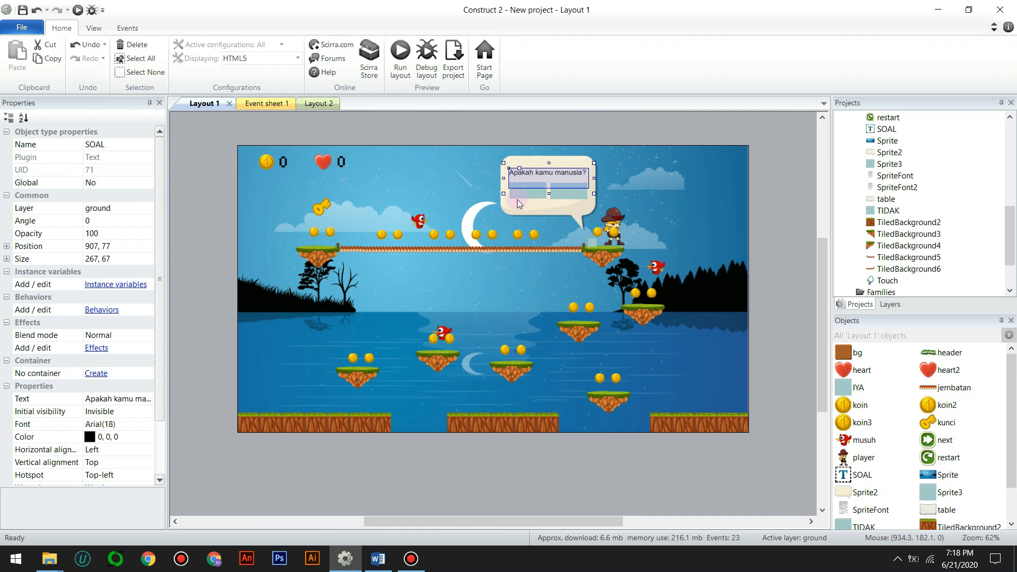
left_click(515, 195)
left_click(581, 195)
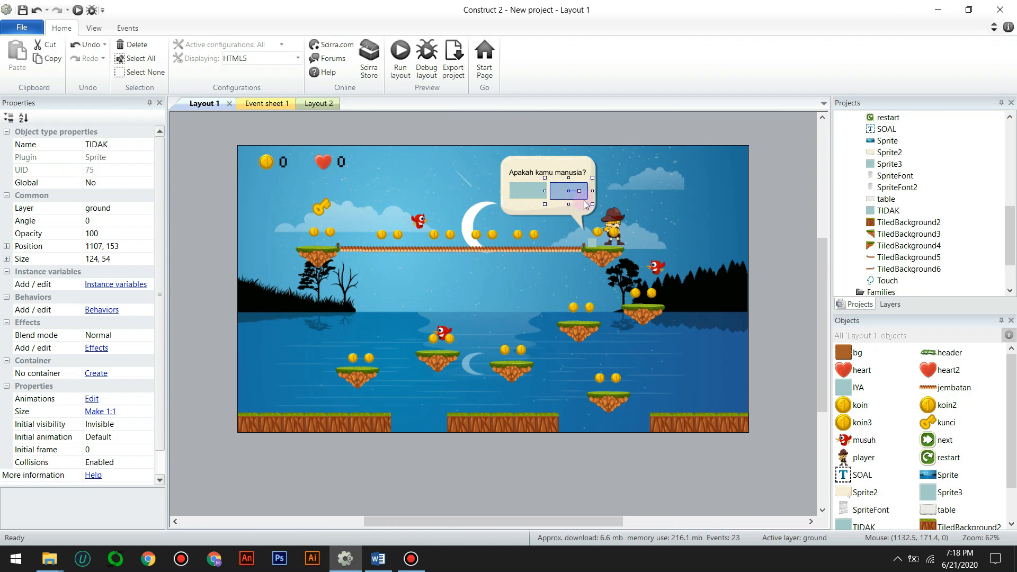
Set the small sprite's initial visibility to Invisible and move it closer to the player, at about 1205, 321
left_click(595, 243)
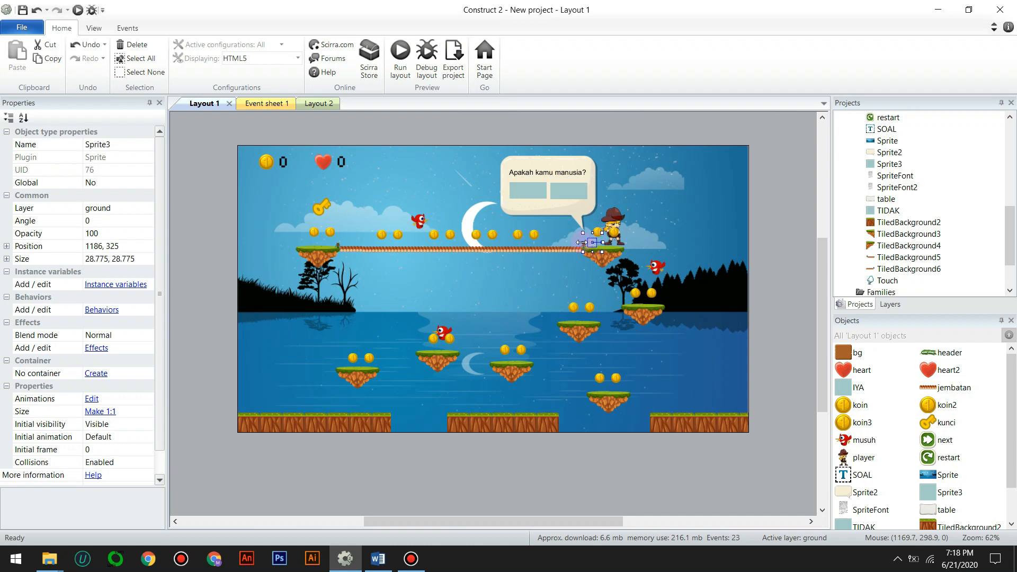
left_click(141, 425)
left_click(147, 422)
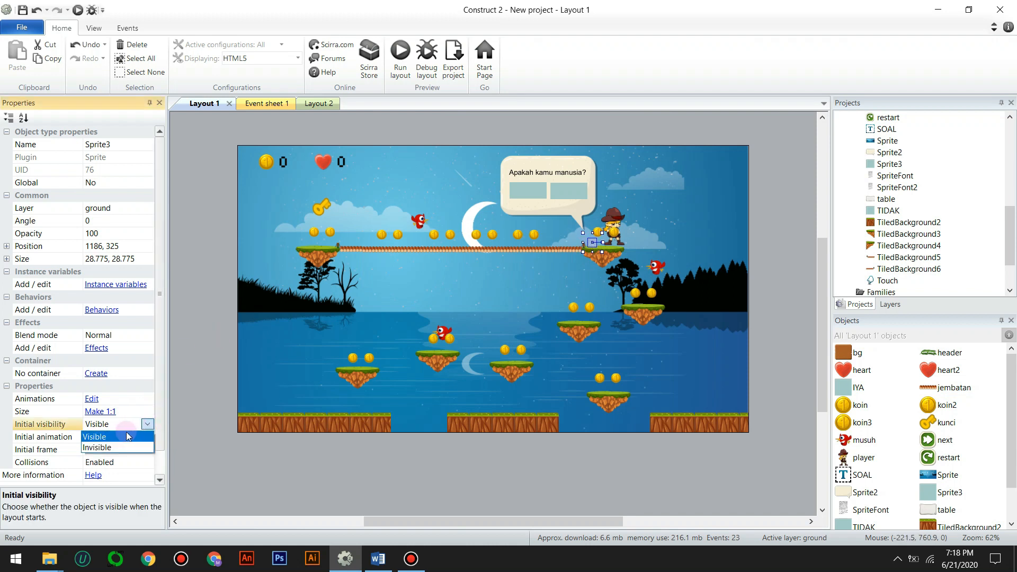
left_click(107, 425)
left_click(146, 423)
left_click(130, 446)
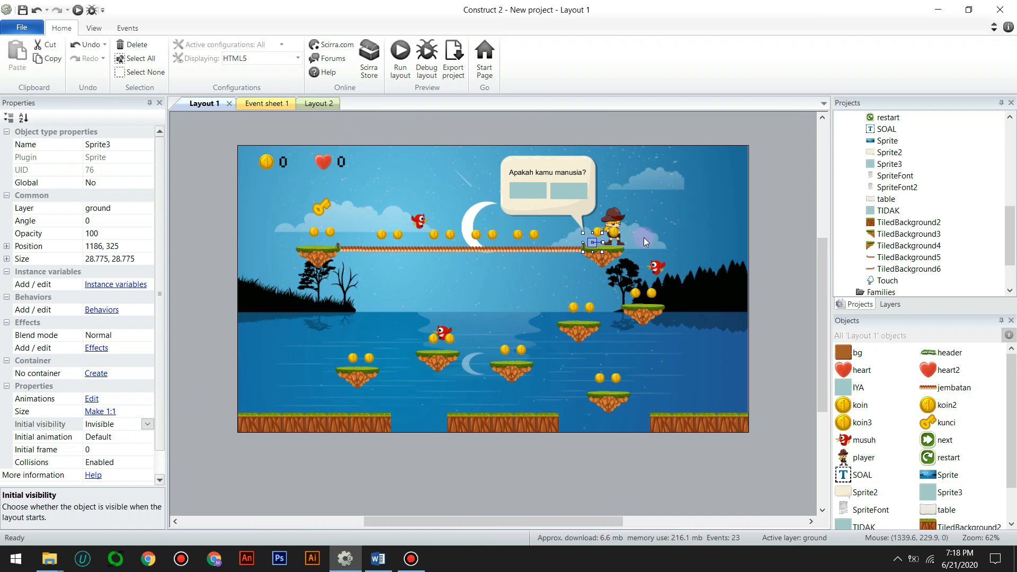
left_click_drag(593, 242, 599, 242)
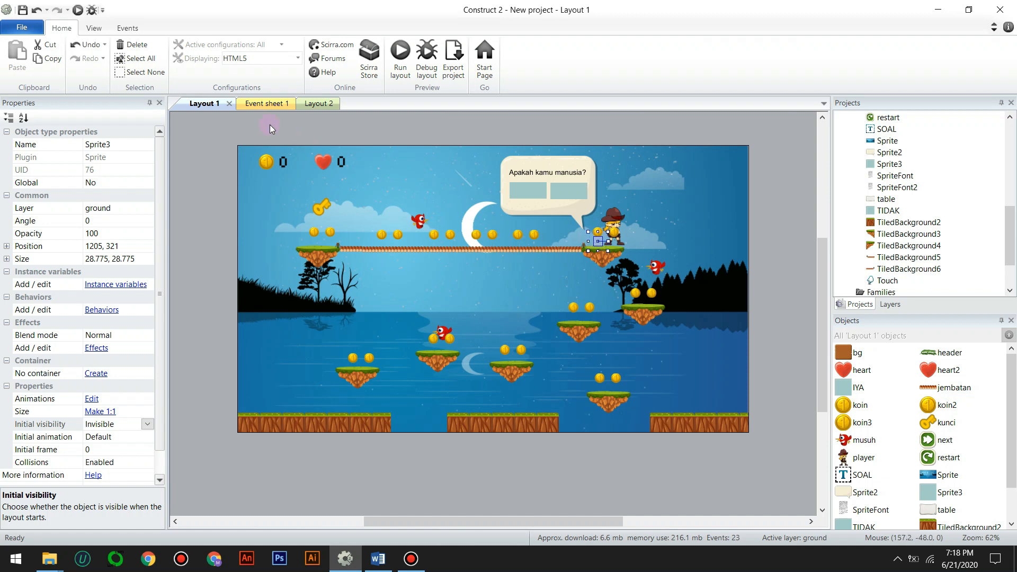
left_click(264, 103)
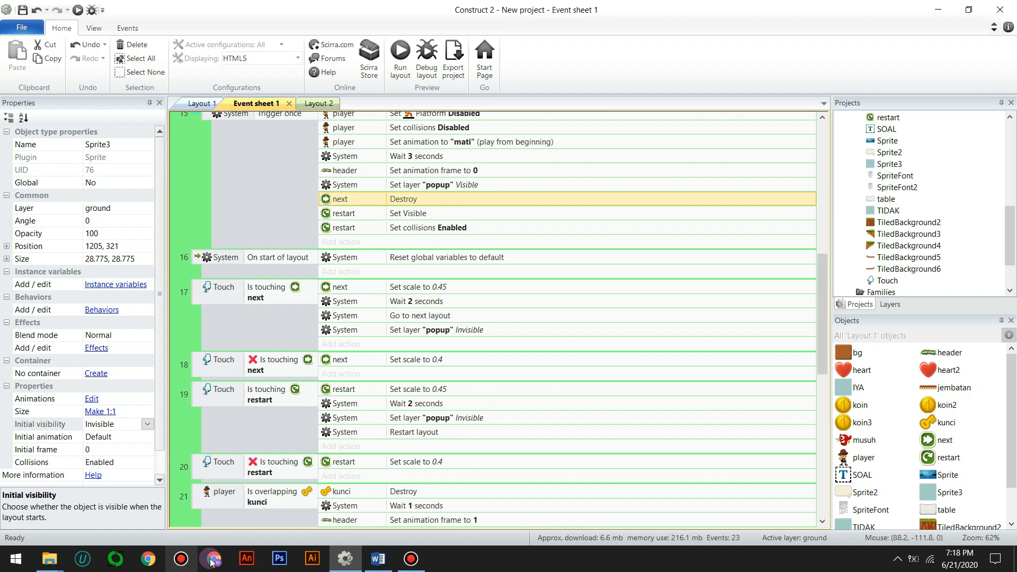
scroll(373, 356, "down", 1)
scroll(222, 347, "down", 3)
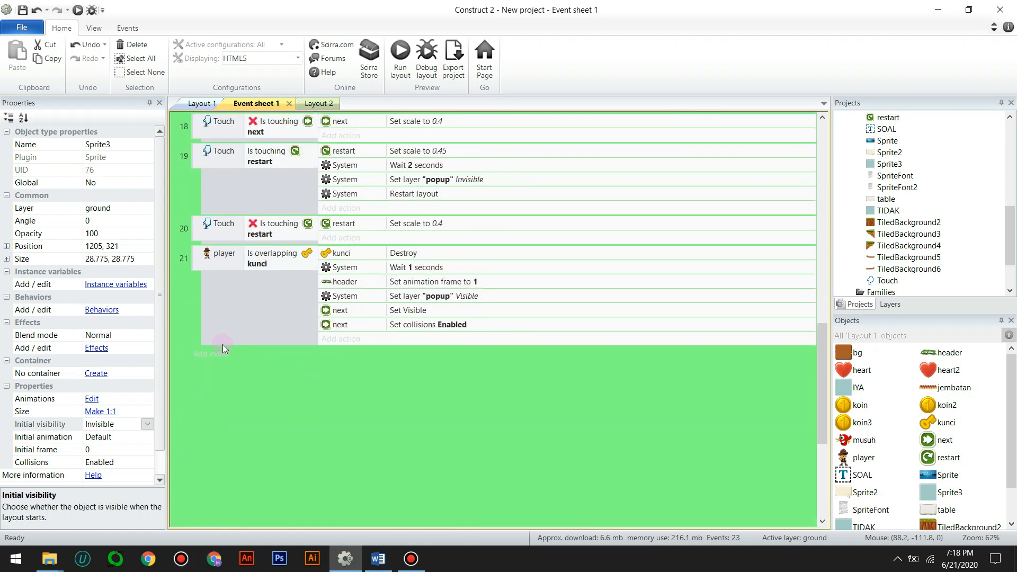
left_click(206, 353)
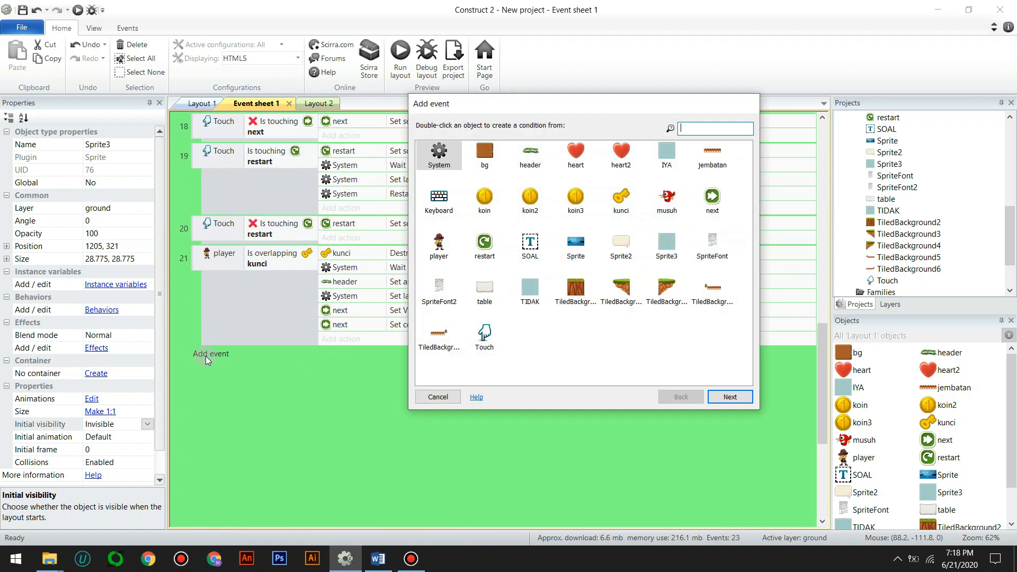
left_click(446, 242)
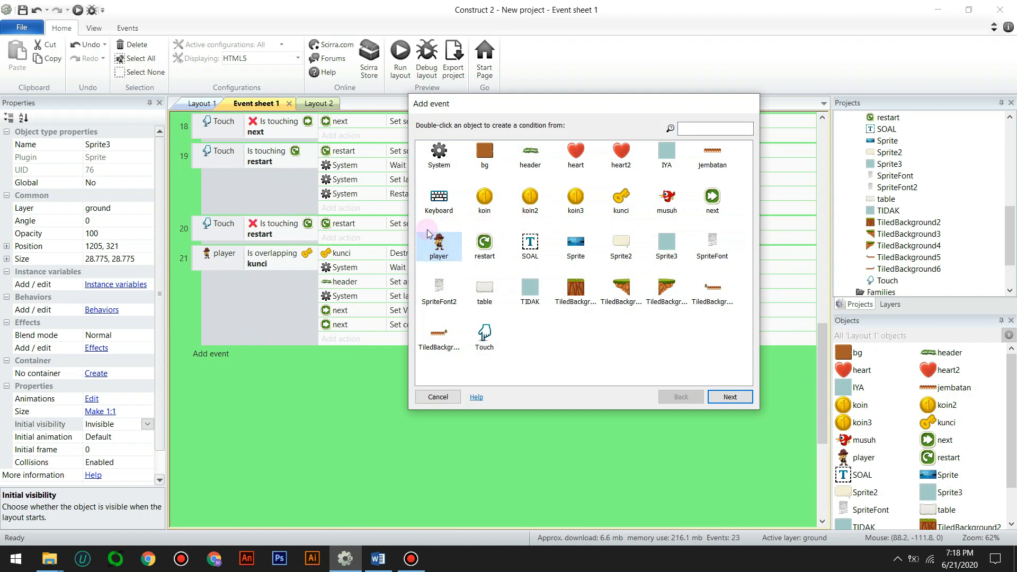
left_click(723, 400)
left_click(725, 398)
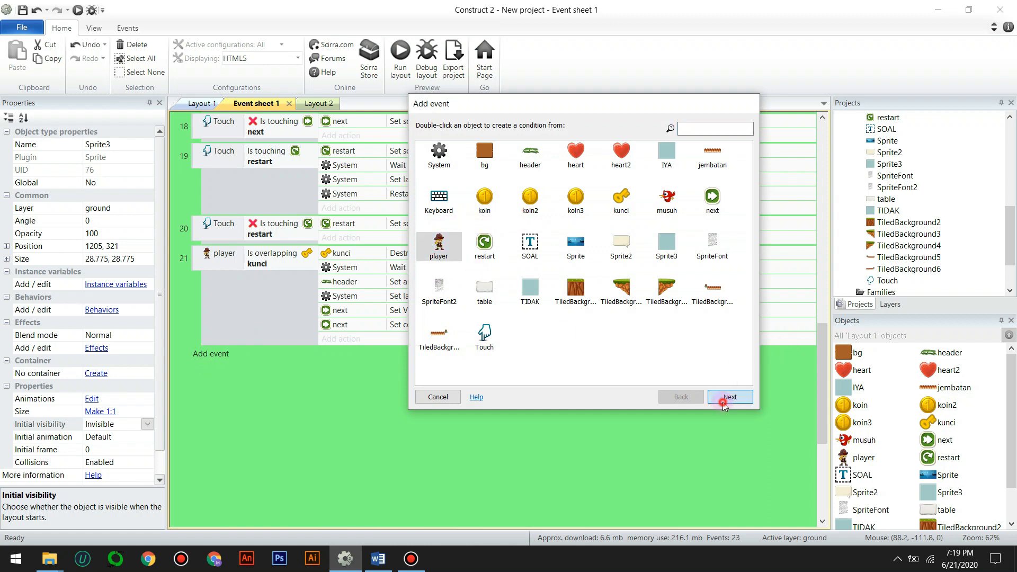
scroll(606, 296, "down", 10)
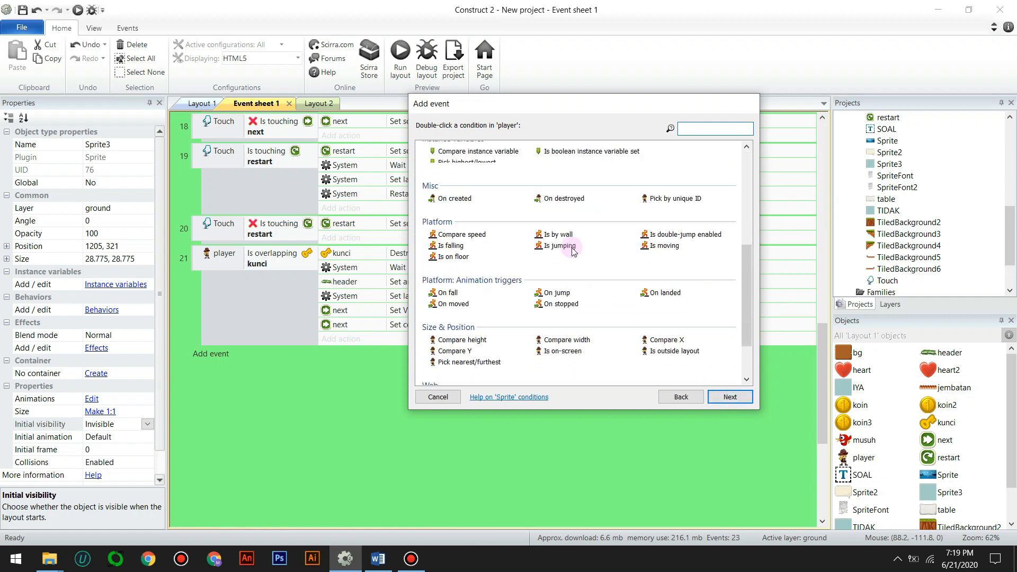
left_click(438, 397)
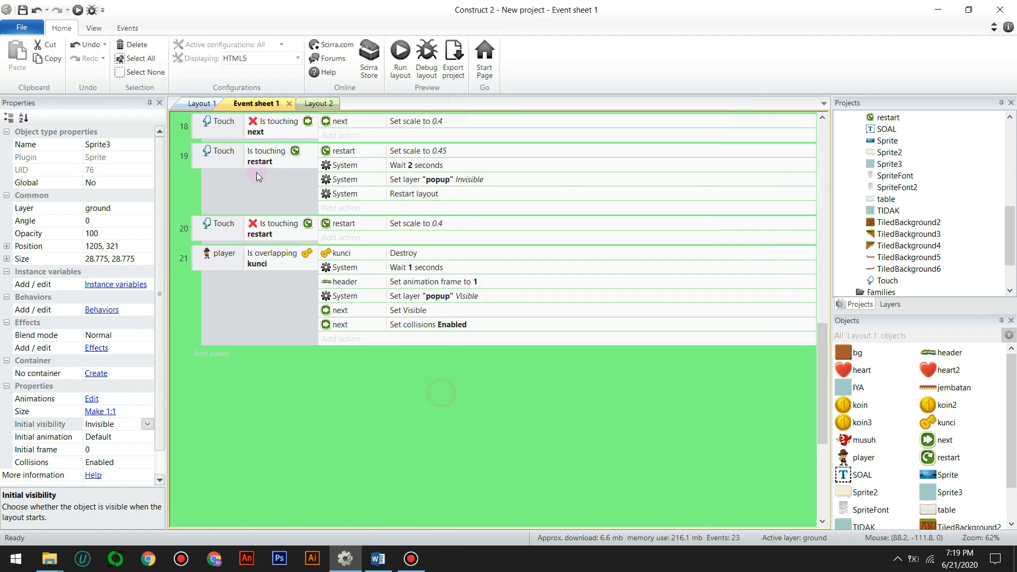
Rename the small sprite beside the player as patoksoal
left_click(196, 104)
left_click(587, 244)
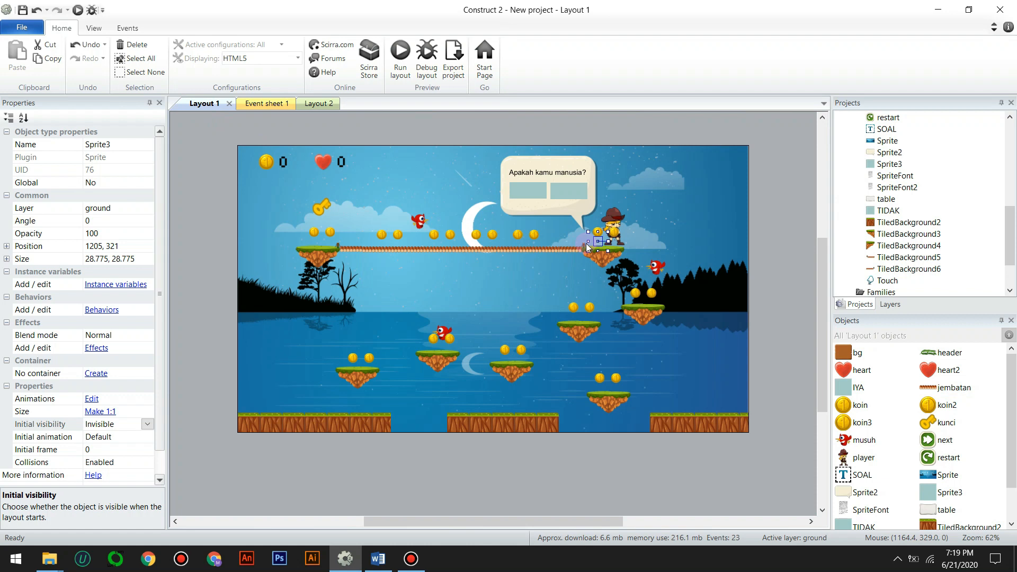
left_click(127, 147)
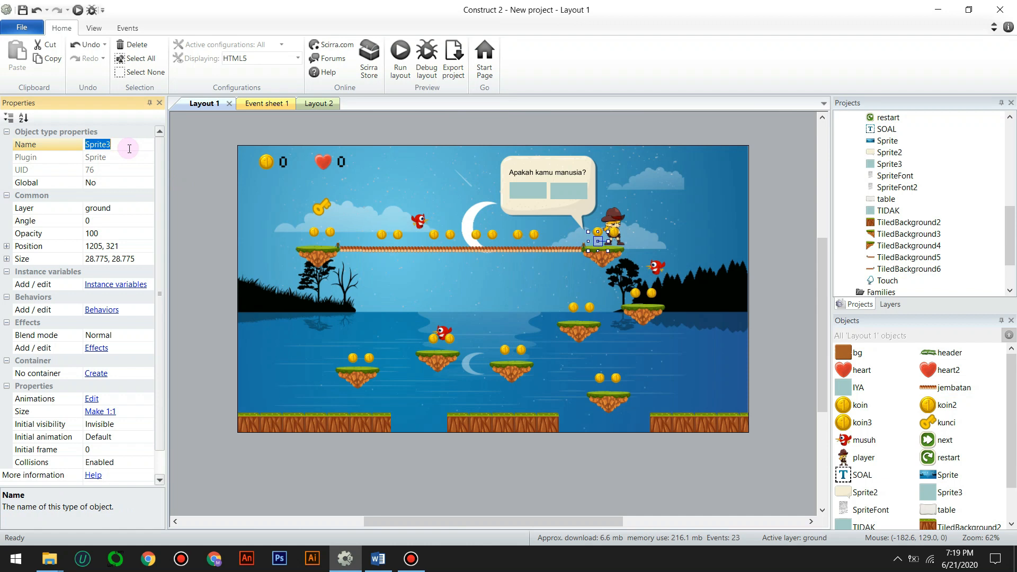
type("P")
key("Return")
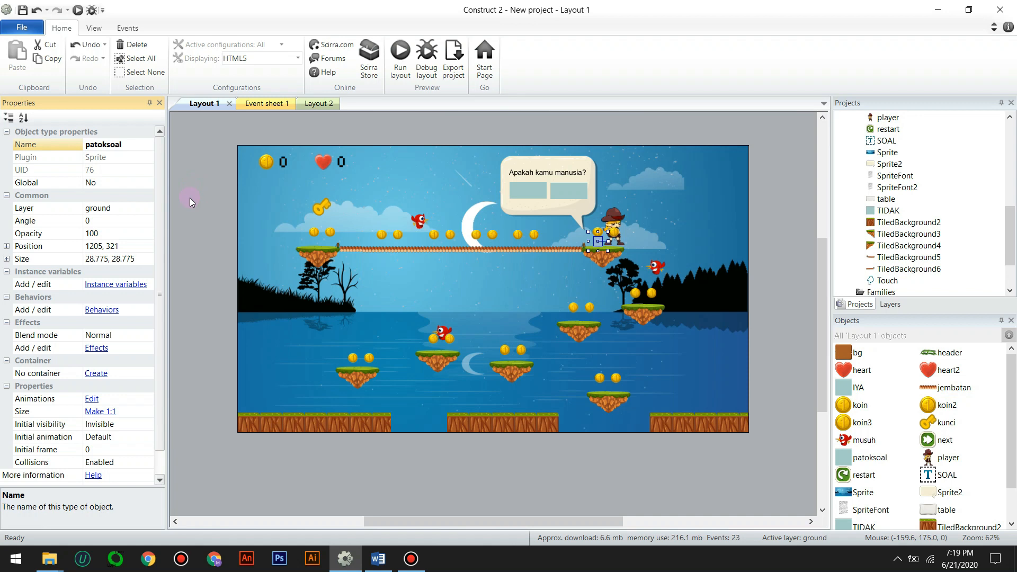
Create a new event at the end of Event sheet 1 with the player's Is overlapping another object condition
left_click(269, 104)
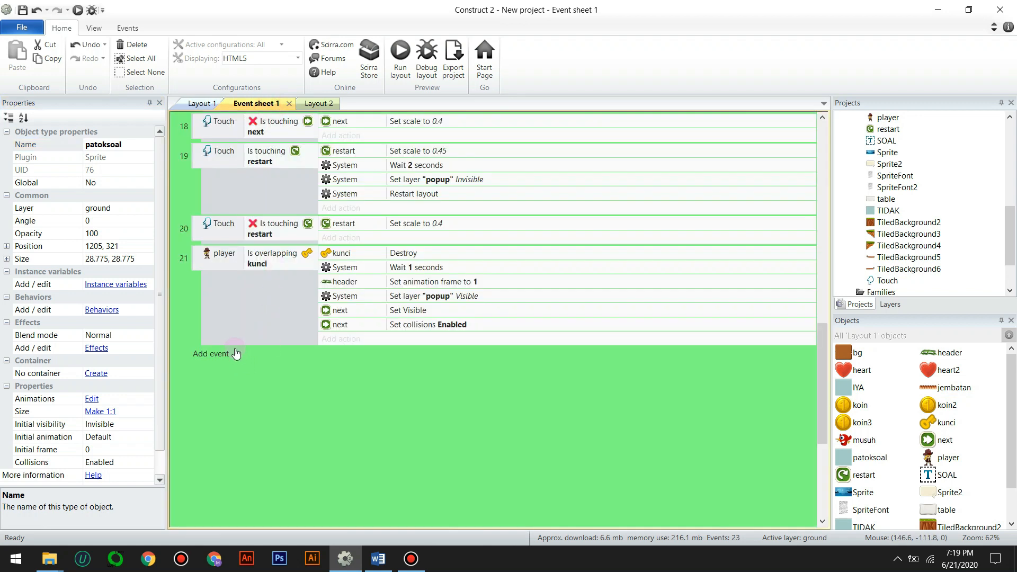
left_click(216, 360)
left_click(489, 244)
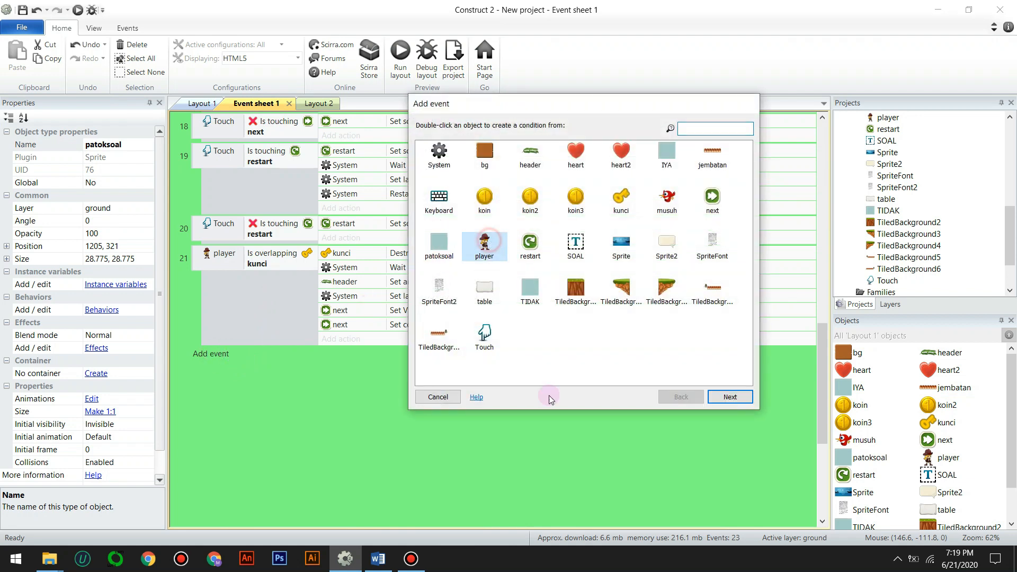
left_click(730, 397)
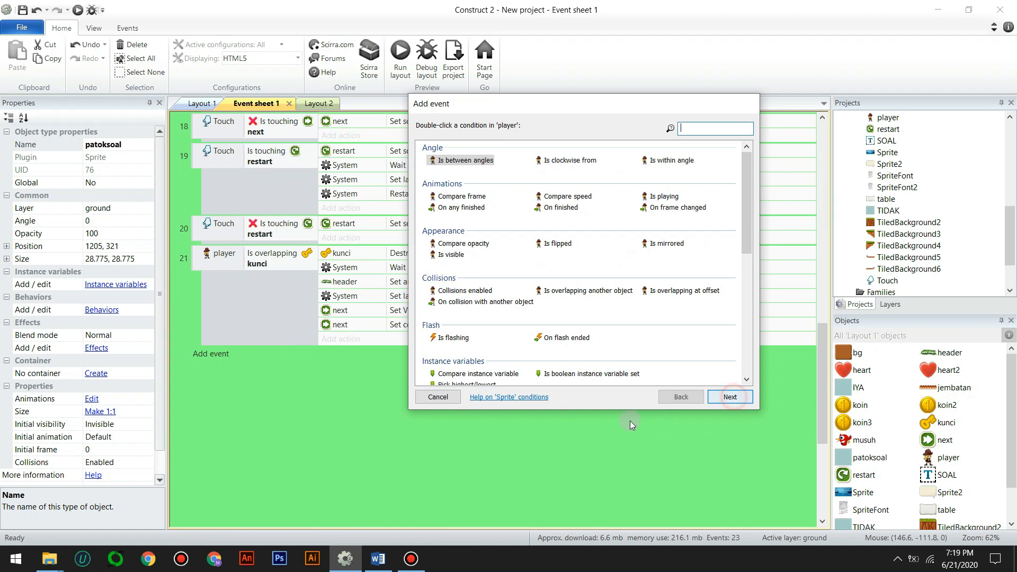
scroll(506, 302, "down", 3)
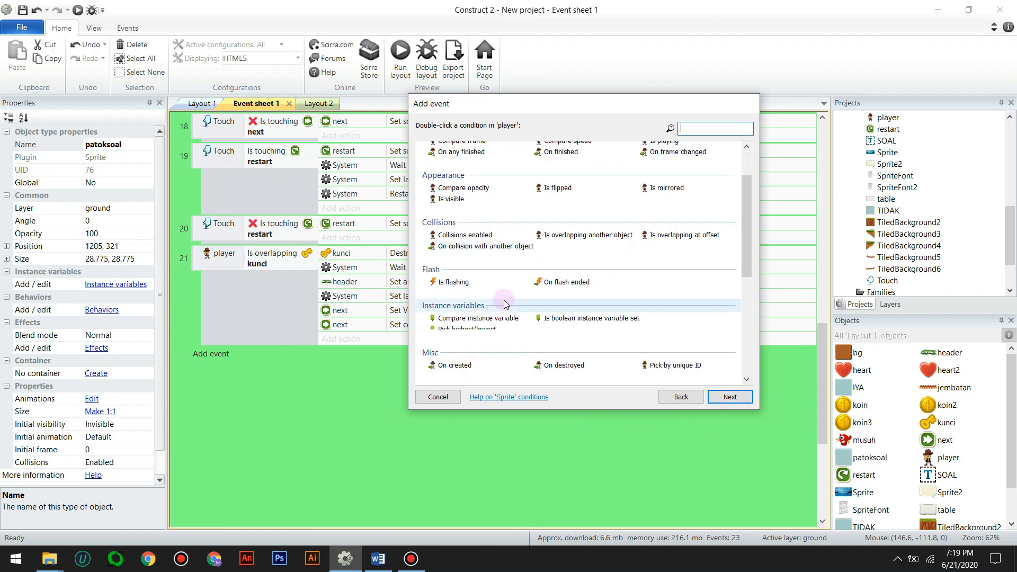
scroll(504, 302, "down", 5)
scroll(504, 310, "up", 3)
scroll(503, 311, "up", 3)
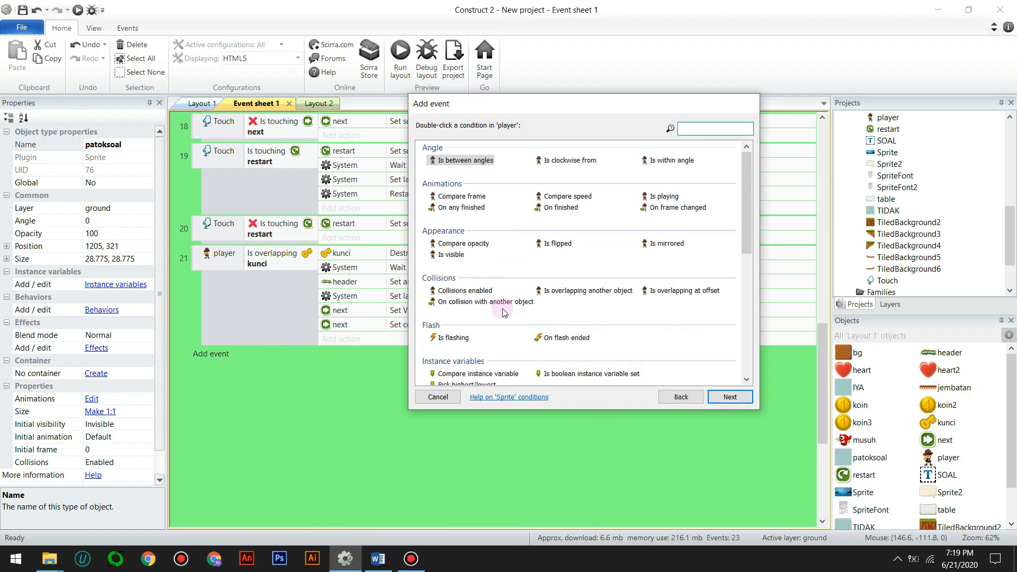
left_click(577, 294)
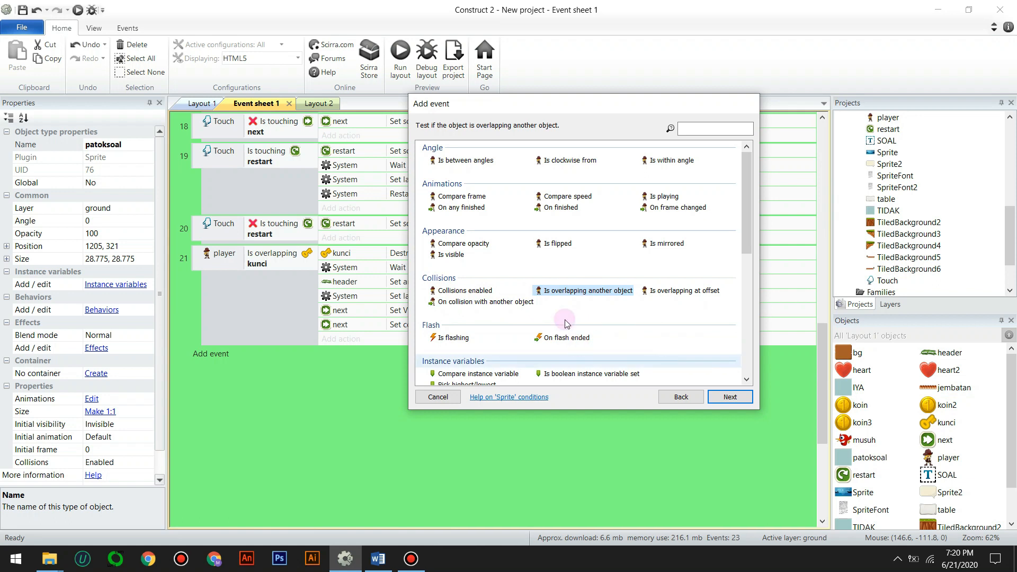
left_click(579, 292)
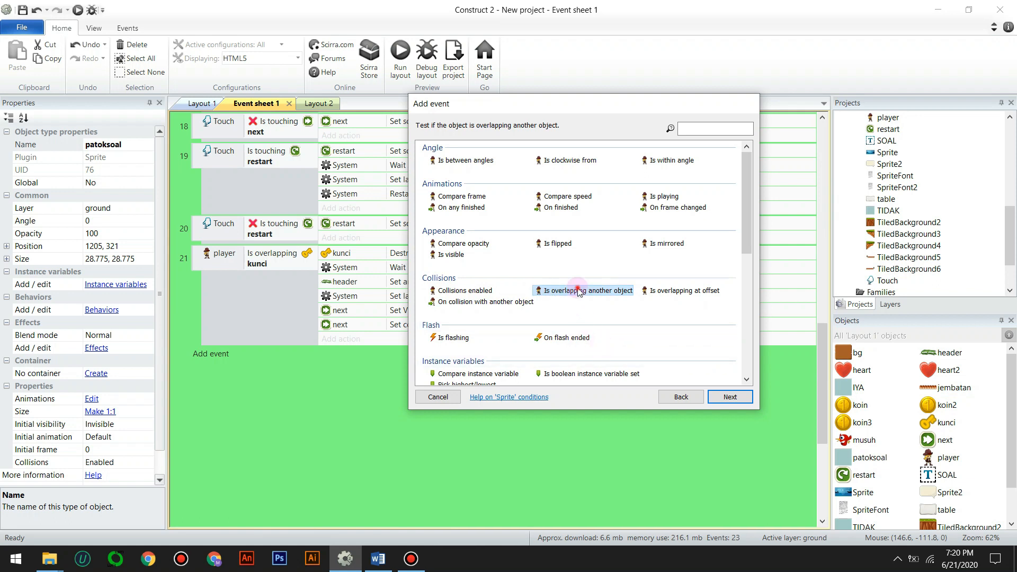
left_click(730, 397)
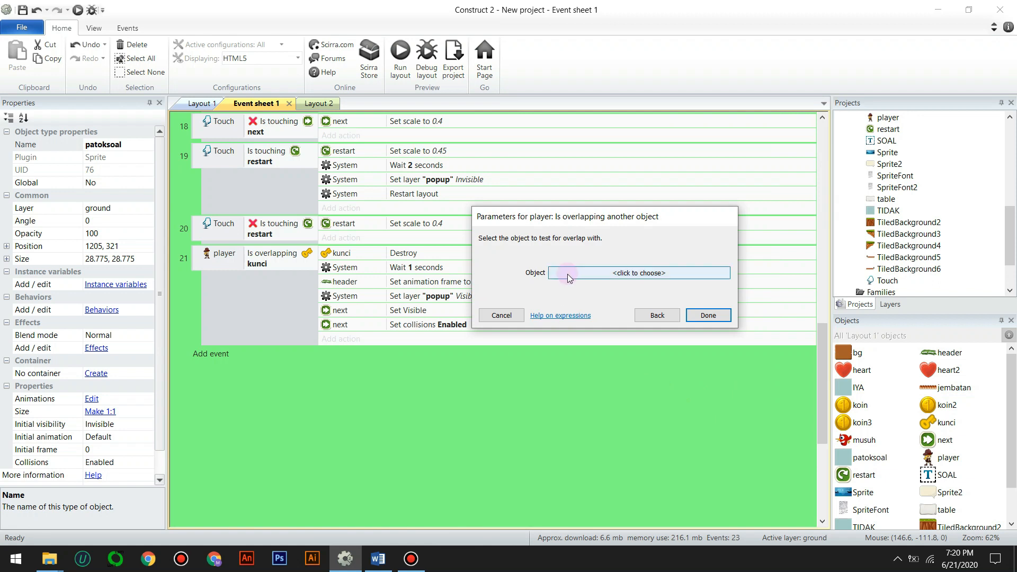
Pick patoksoal as the object to test for overlap with the player and complete the condition
left_click(640, 273)
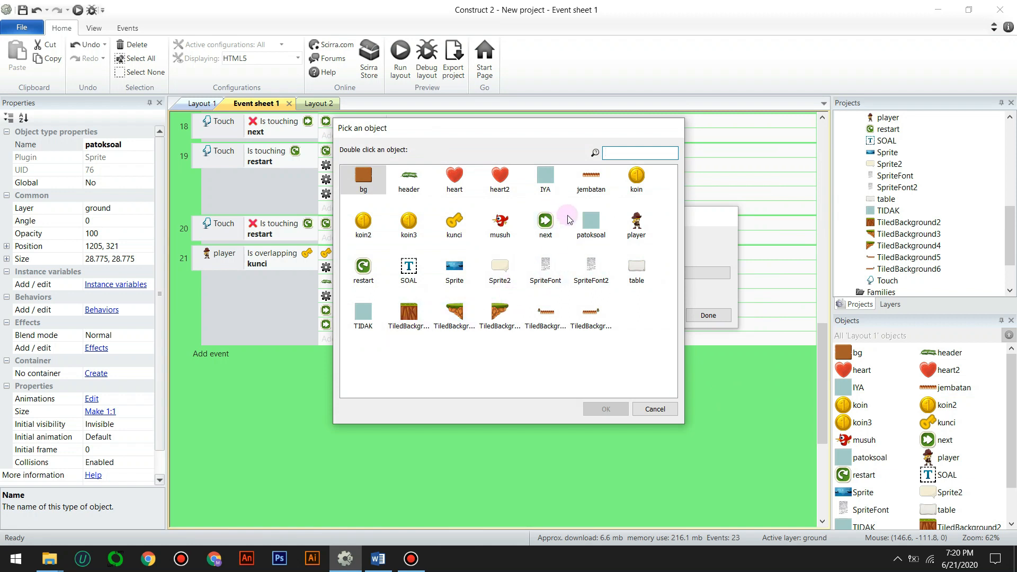
left_click(587, 224)
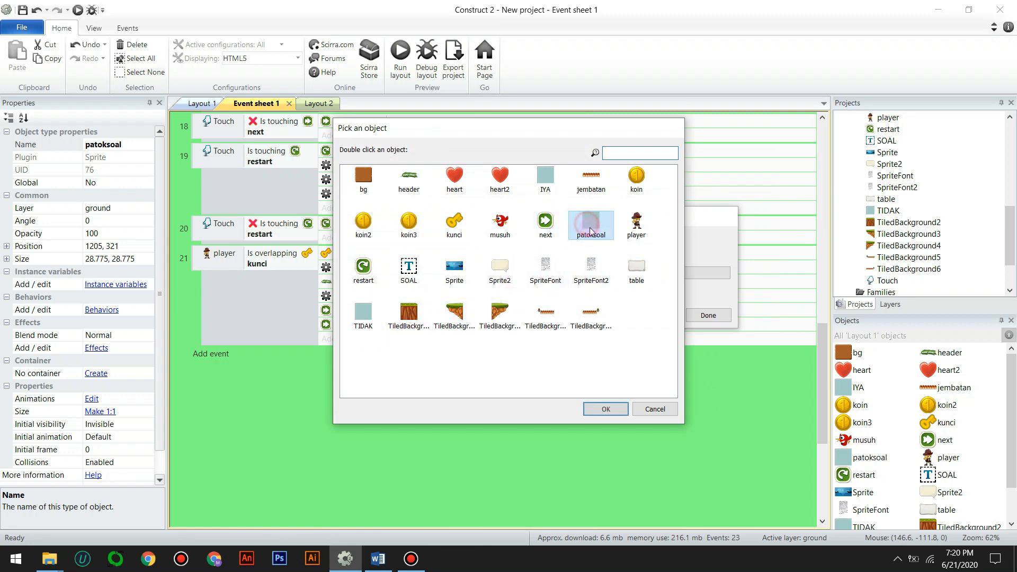
left_click(610, 409)
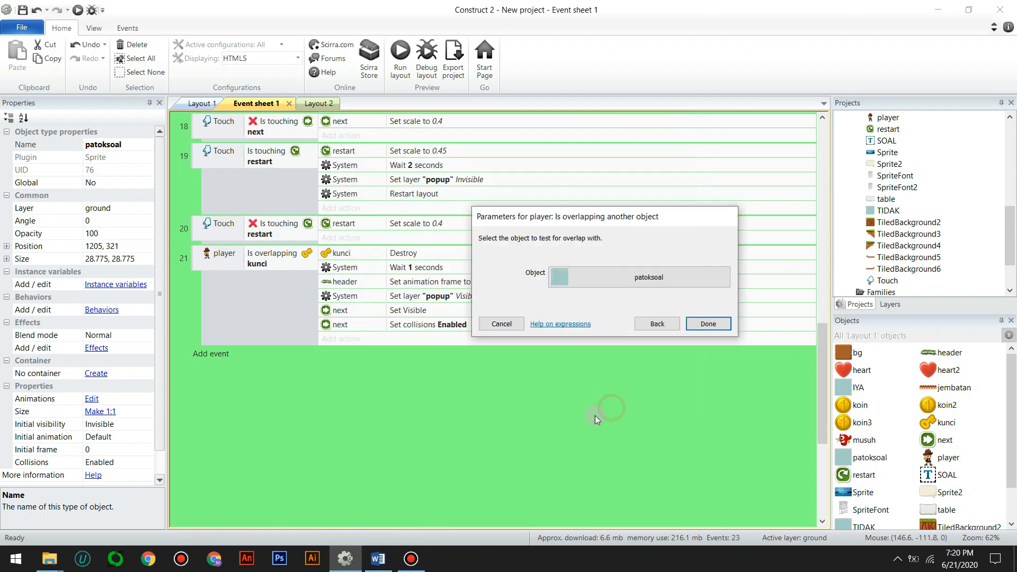
left_click(687, 325)
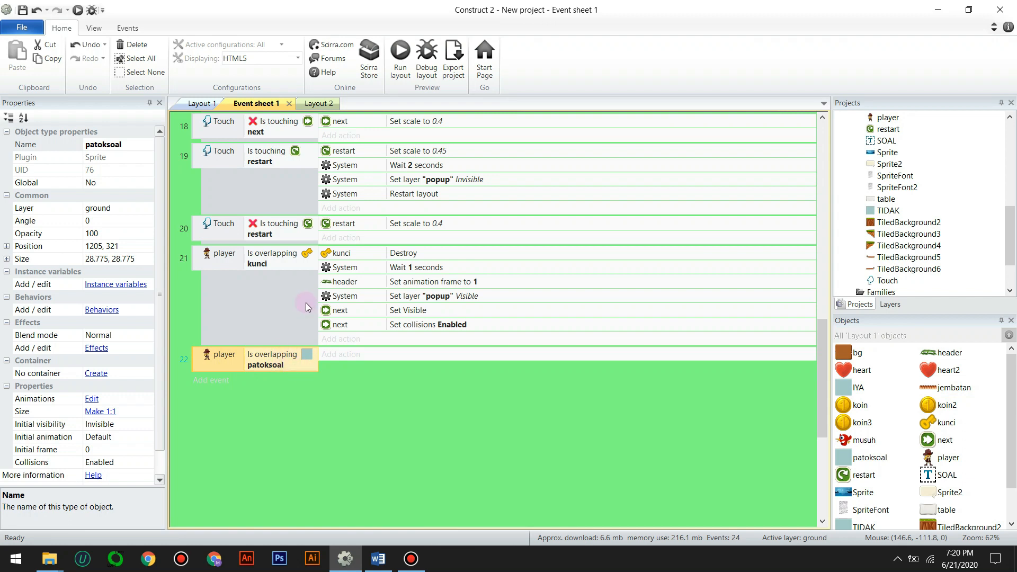
Add a Set visible action for Sprite2 to the player-overlapping-patoksoal event, with visibility set to Visible
scroll(269, 256, "up", 10)
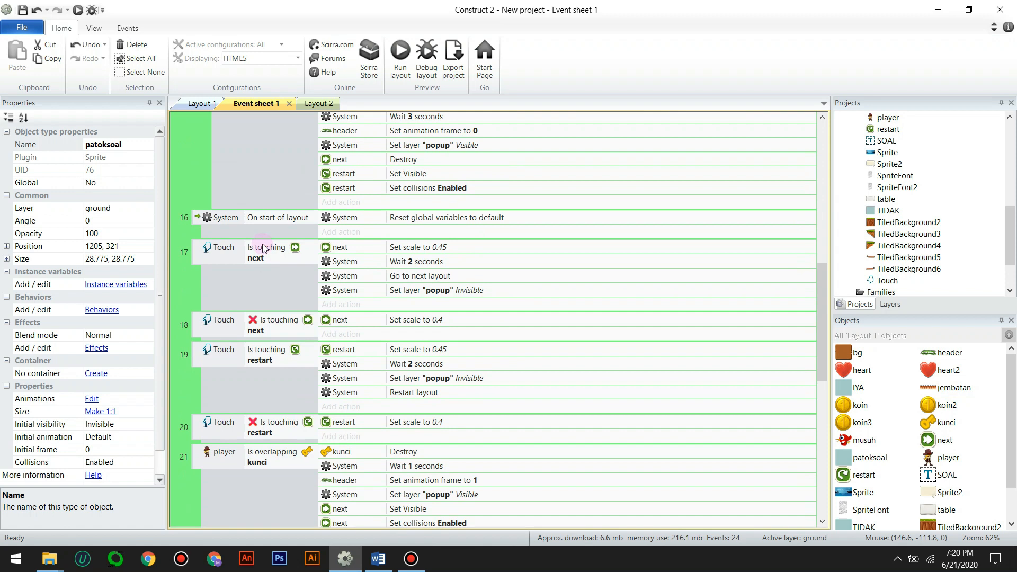
scroll(233, 204, "up", 2)
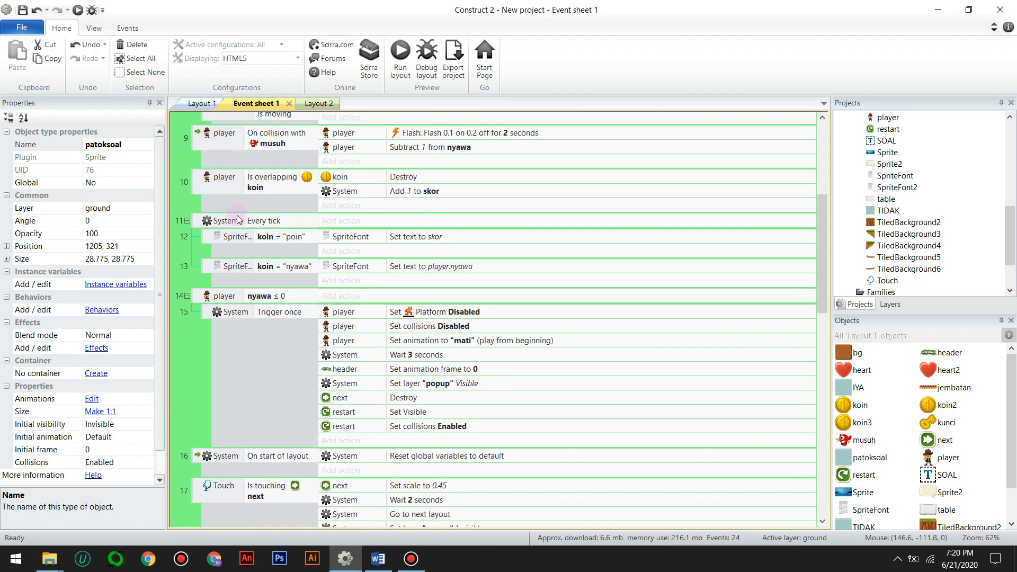
scroll(259, 309, "down", 10)
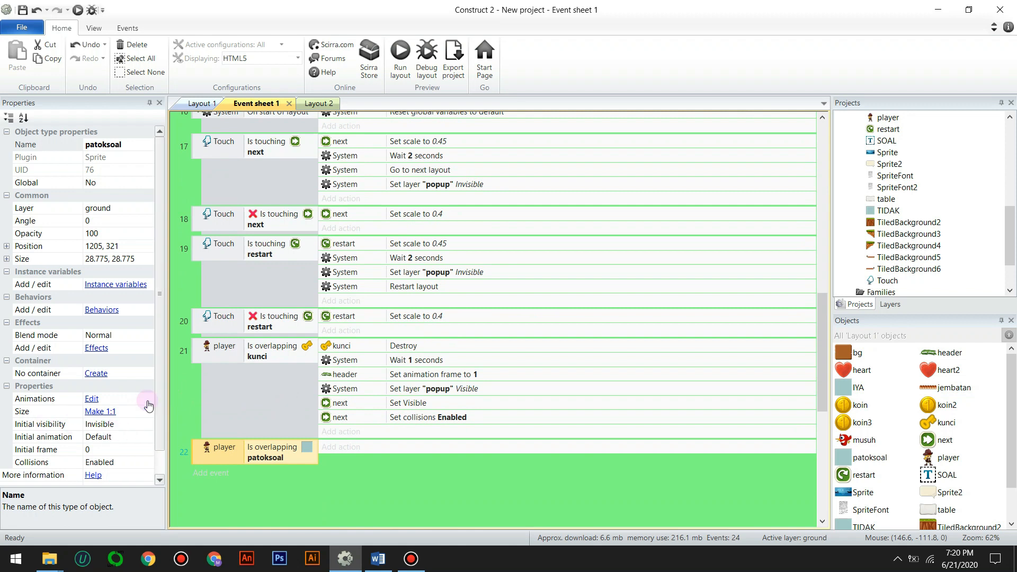
left_click(345, 448)
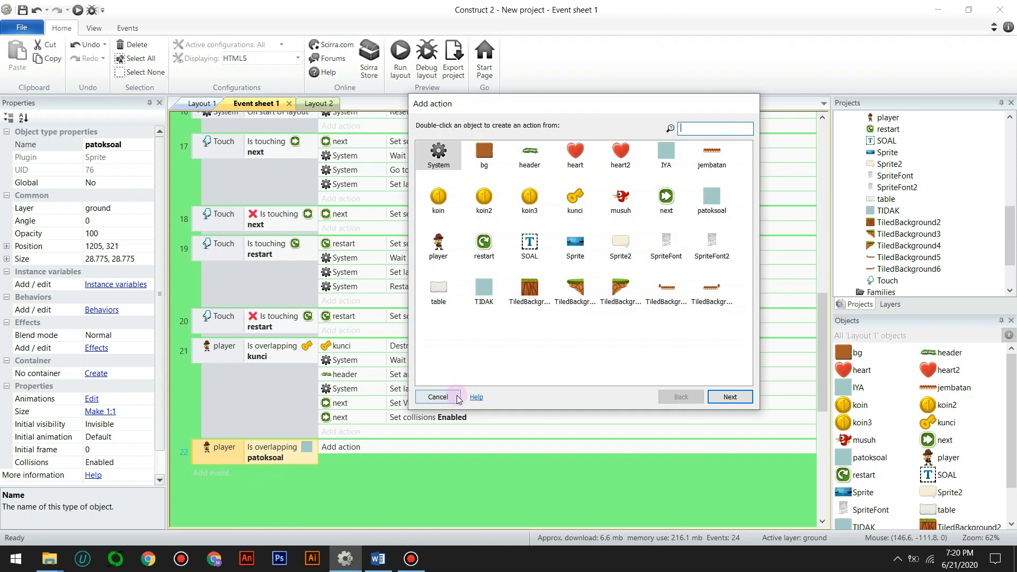
left_click(621, 245)
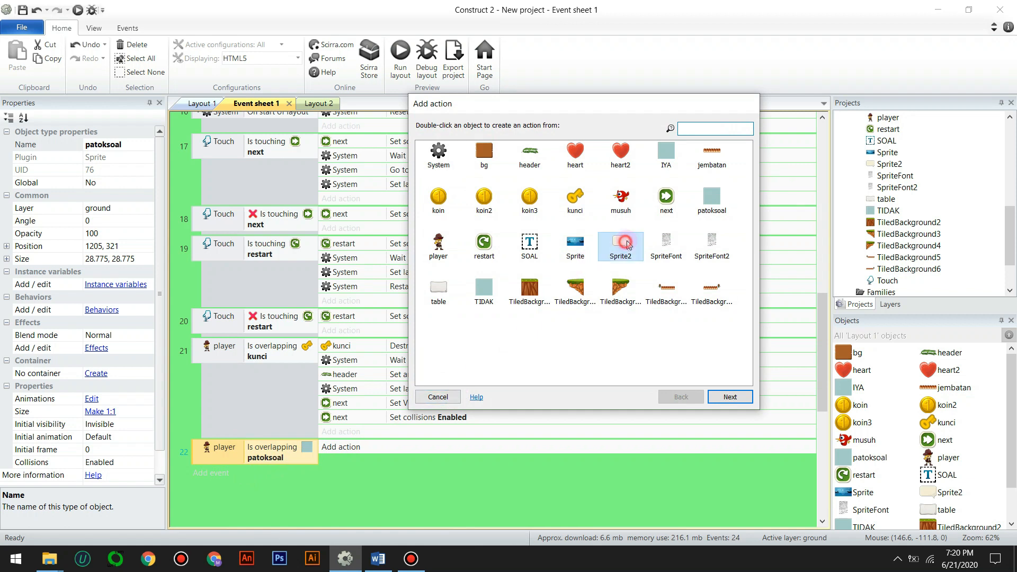
left_click(730, 396)
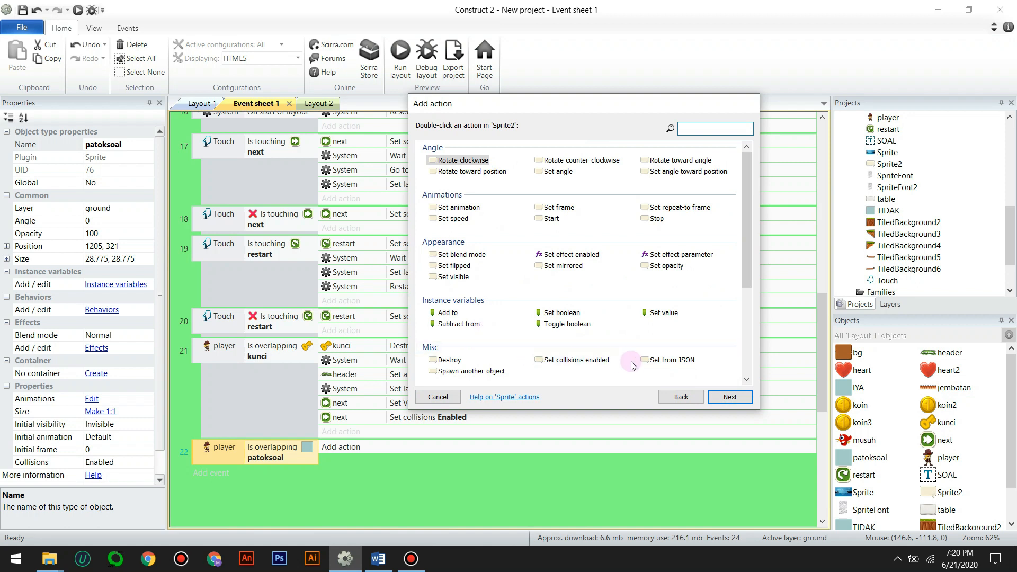
left_click(469, 276)
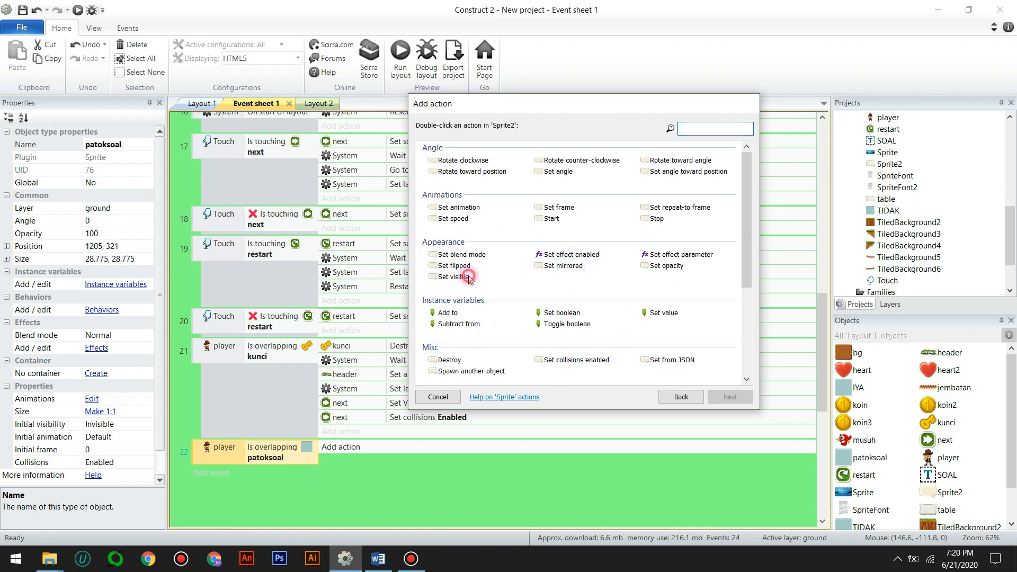
left_click(729, 398)
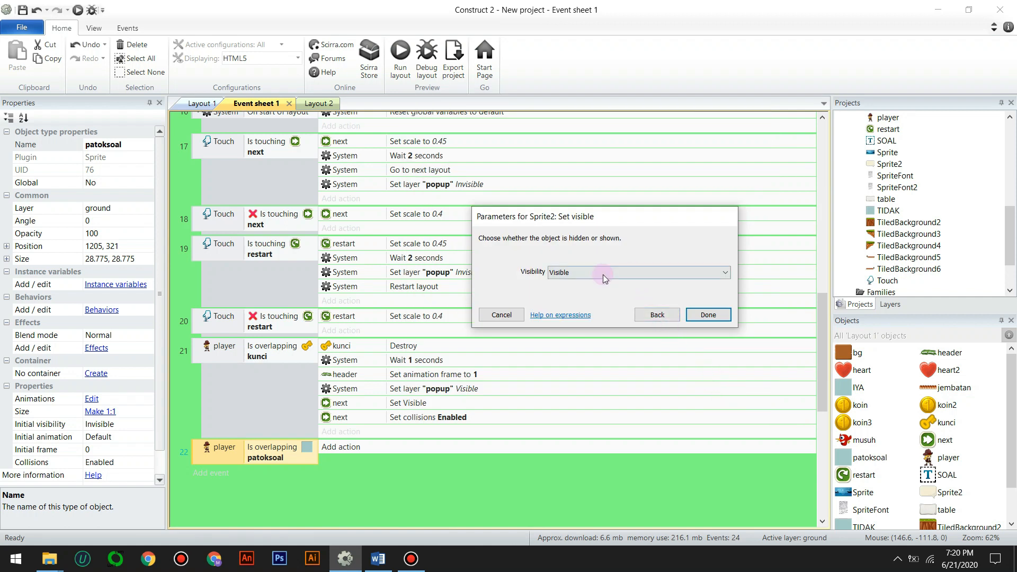
left_click(704, 315)
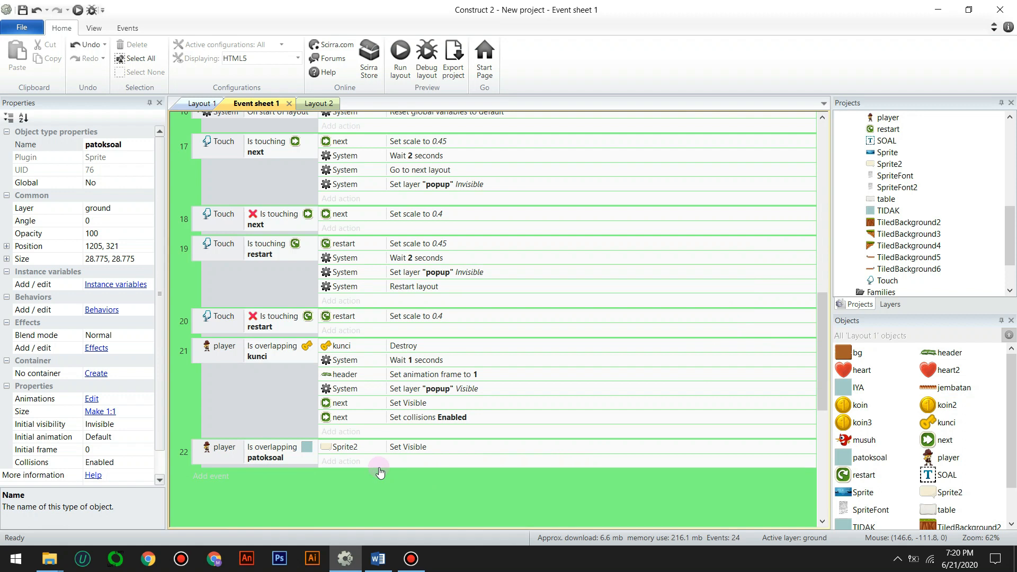
Duplicate the Sprite2 Set Visible action within the patoksoal event and open the choice of a replacement object for the copy
left_click(331, 449)
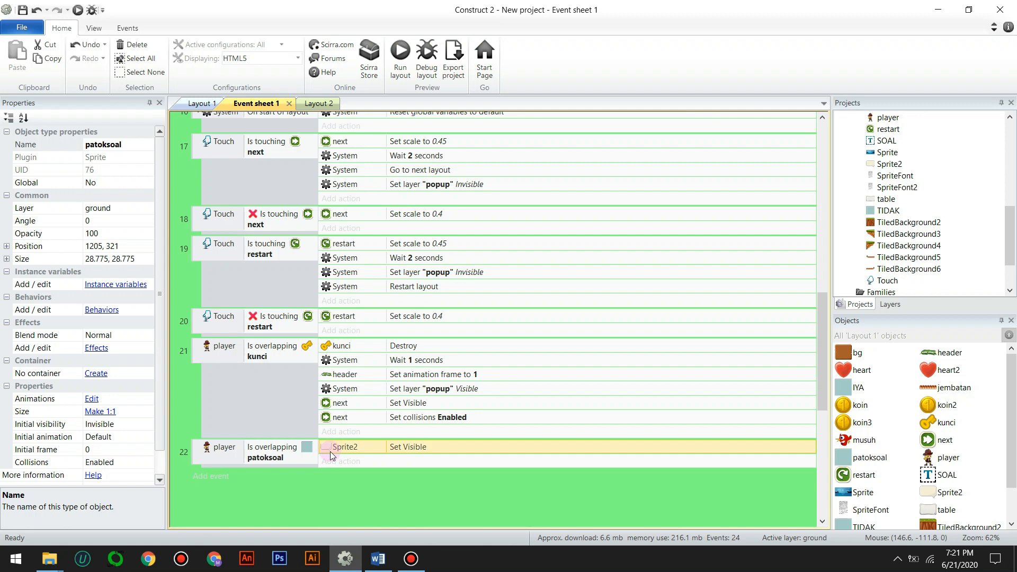
mouse_move(333, 450)
left_mouse_down("ctrl")
mouse_move(333, 461)
mouse_move(345, 462)
left_mouse_up("ctrl")
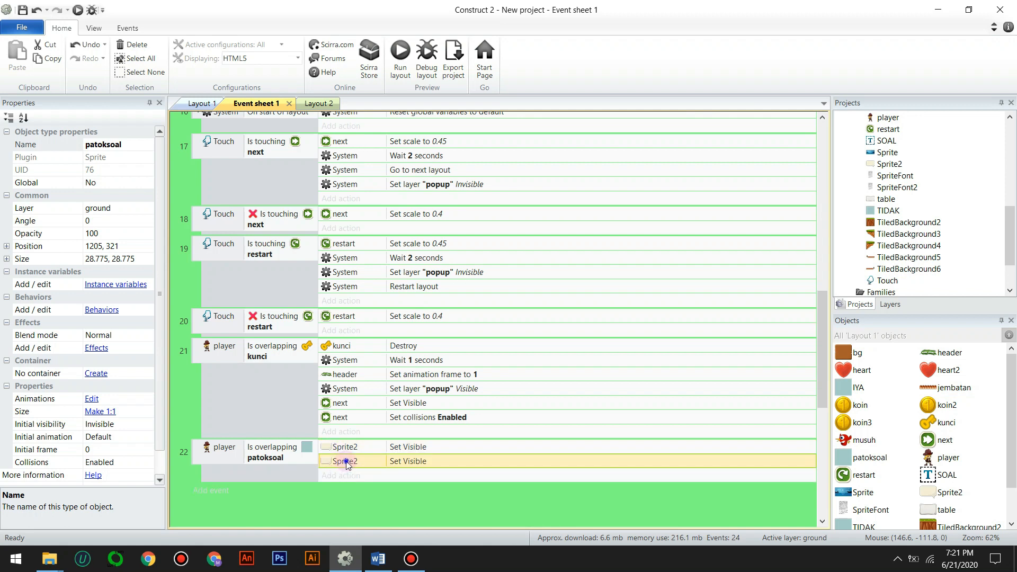
right_click(346, 463)
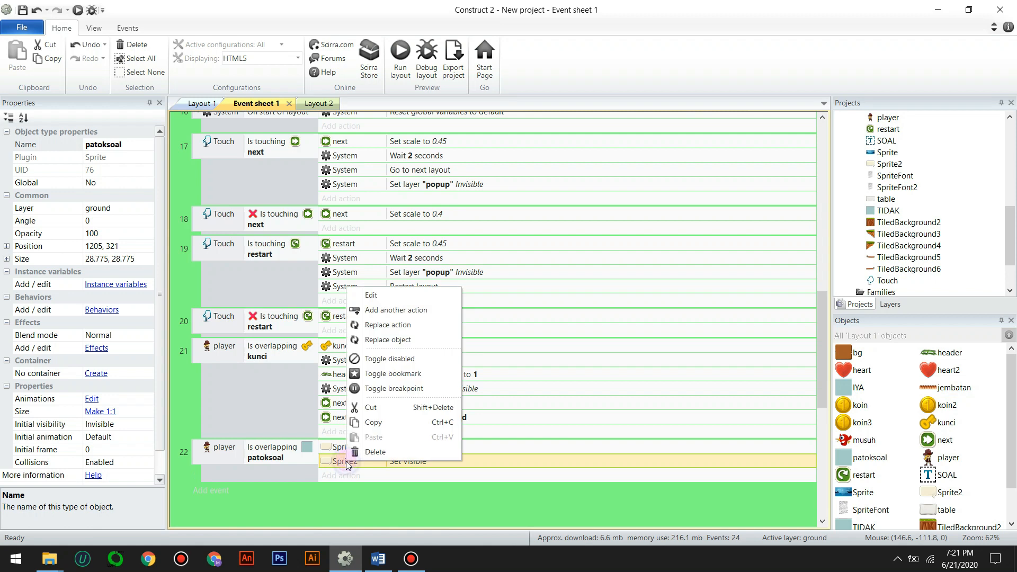
left_click(392, 345)
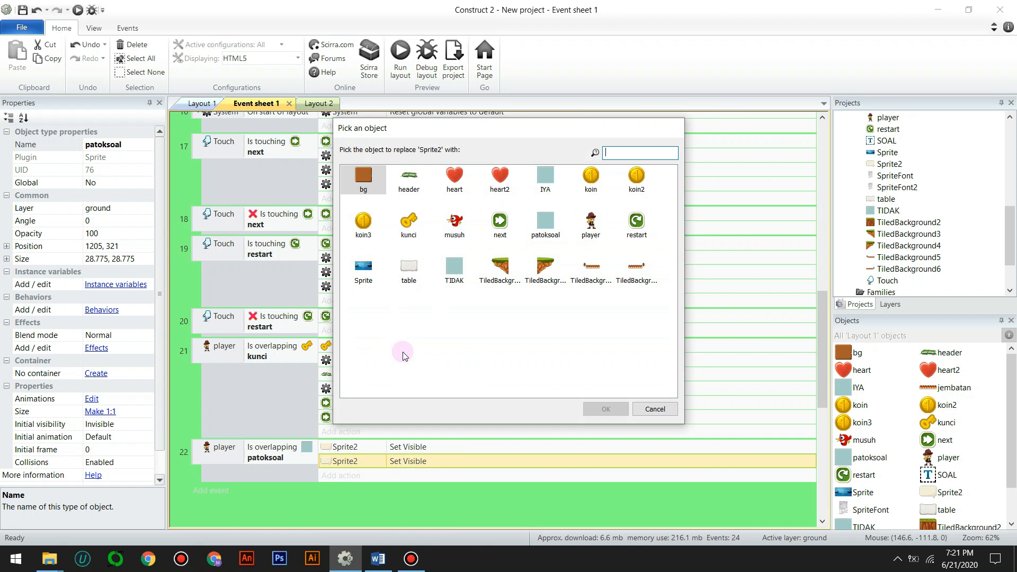
left_click(655, 409)
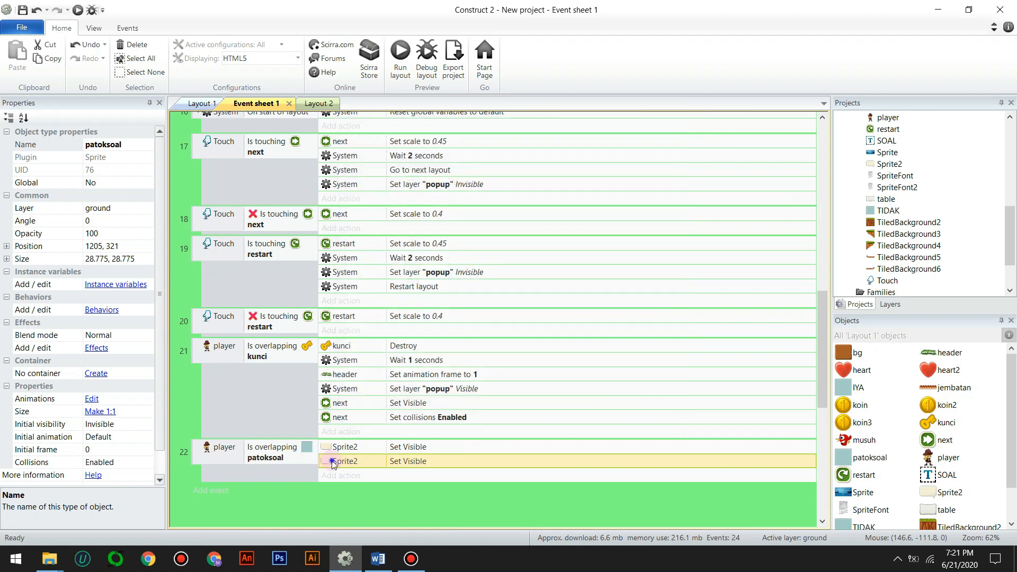
right_click(333, 463)
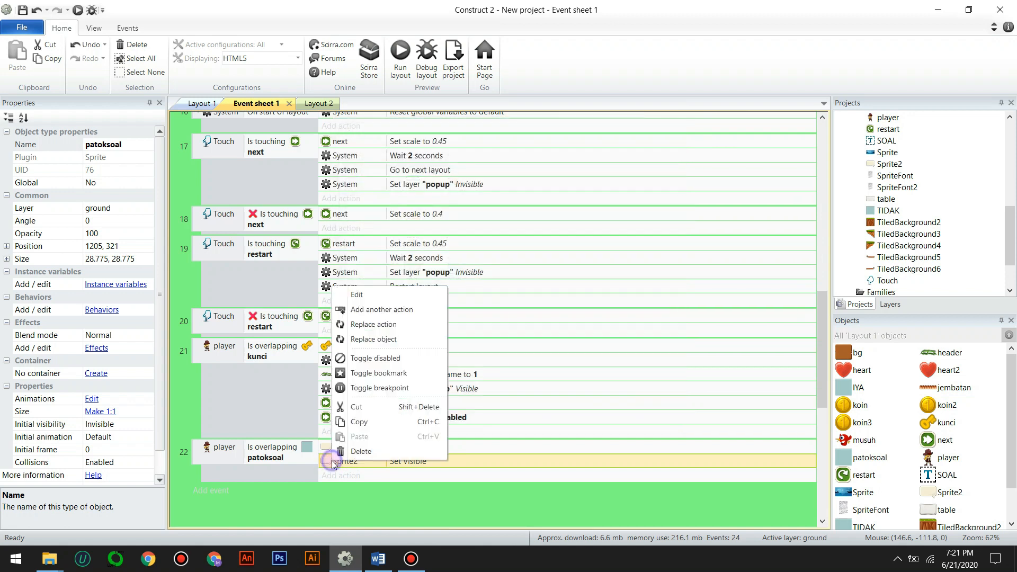
left_click(371, 341)
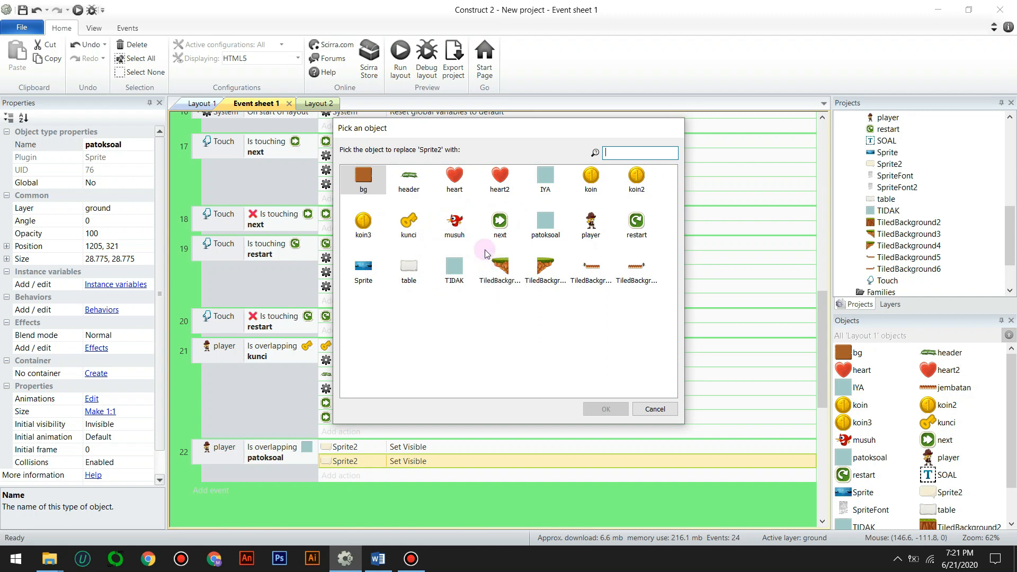
left_click(407, 238)
key("s")
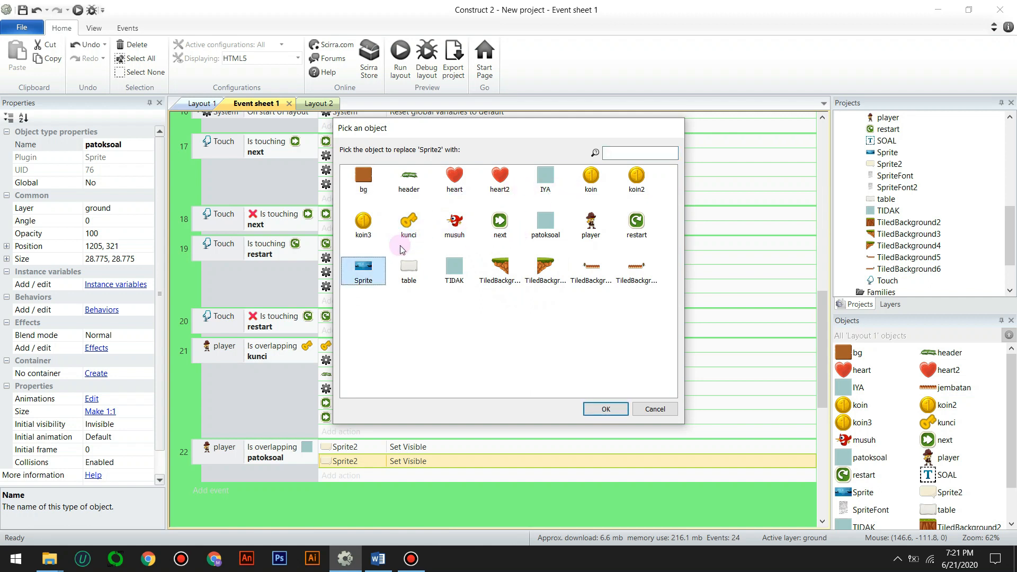
left_click(645, 413)
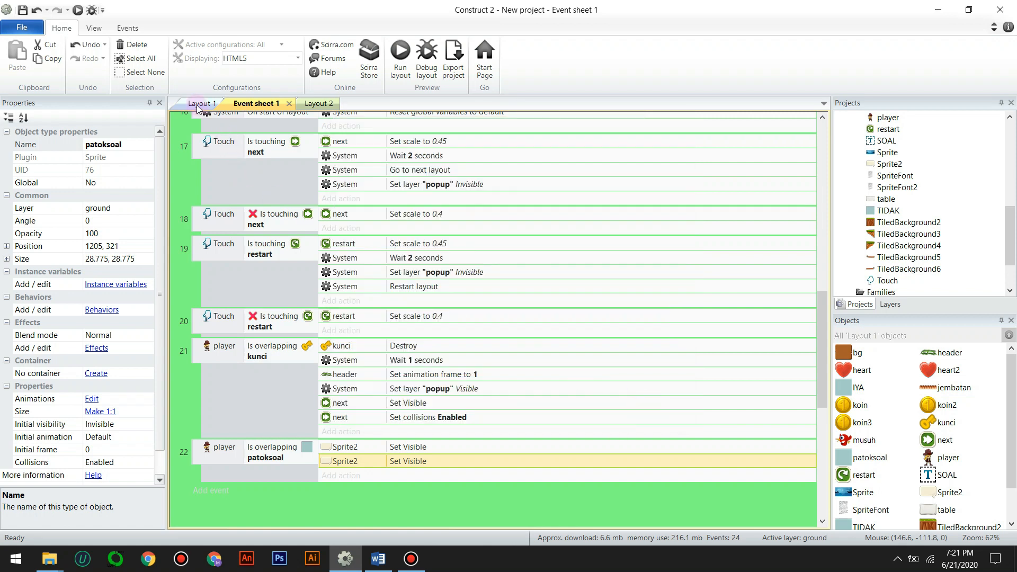
Check the name of the question text object inside the speech bubble on Layout 1, and return to Event sheet 1
left_click(199, 104)
left_click(533, 173)
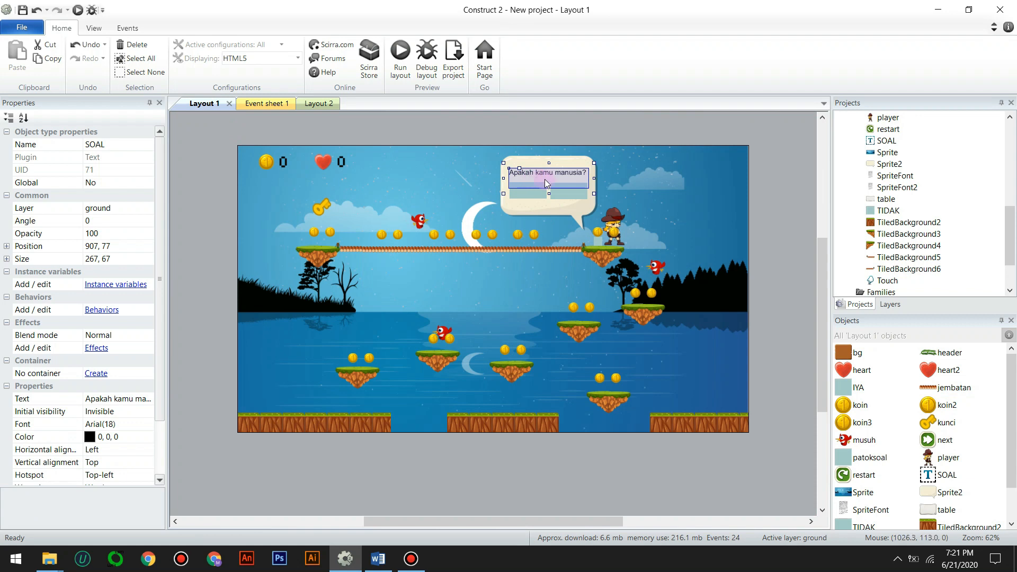
left_click(270, 104)
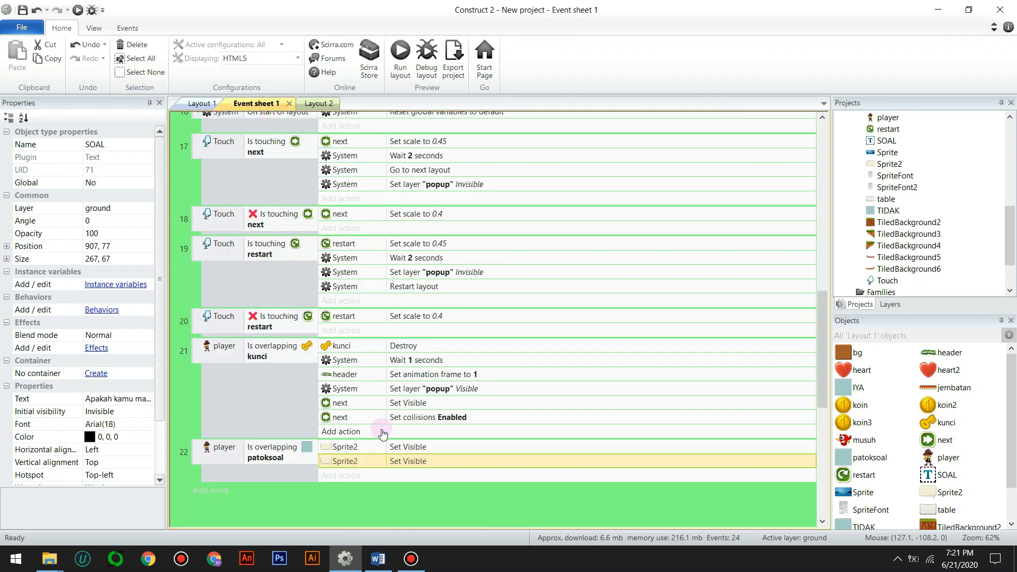
double_click(356, 464)
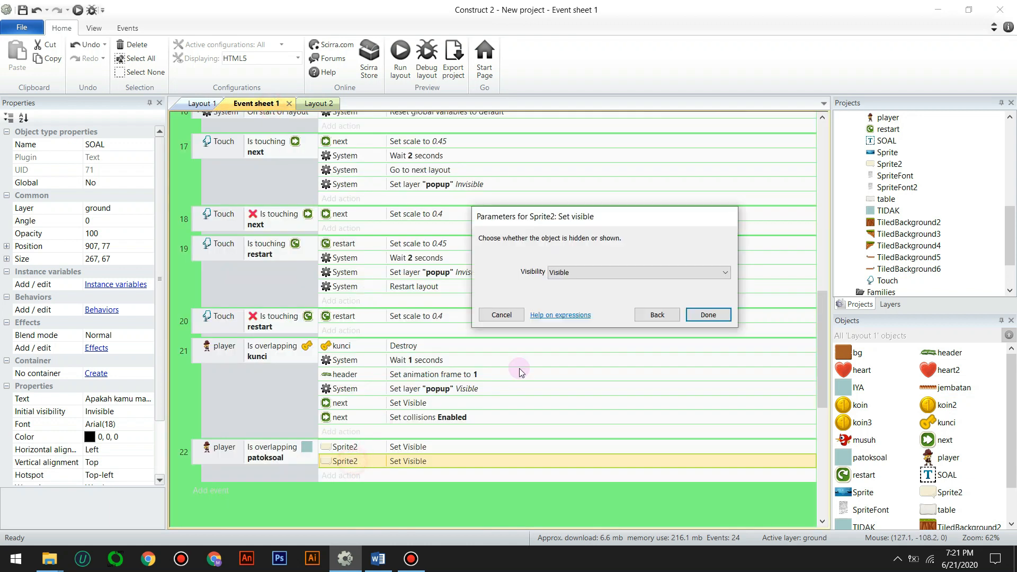
left_click(655, 314)
left_click(669, 396)
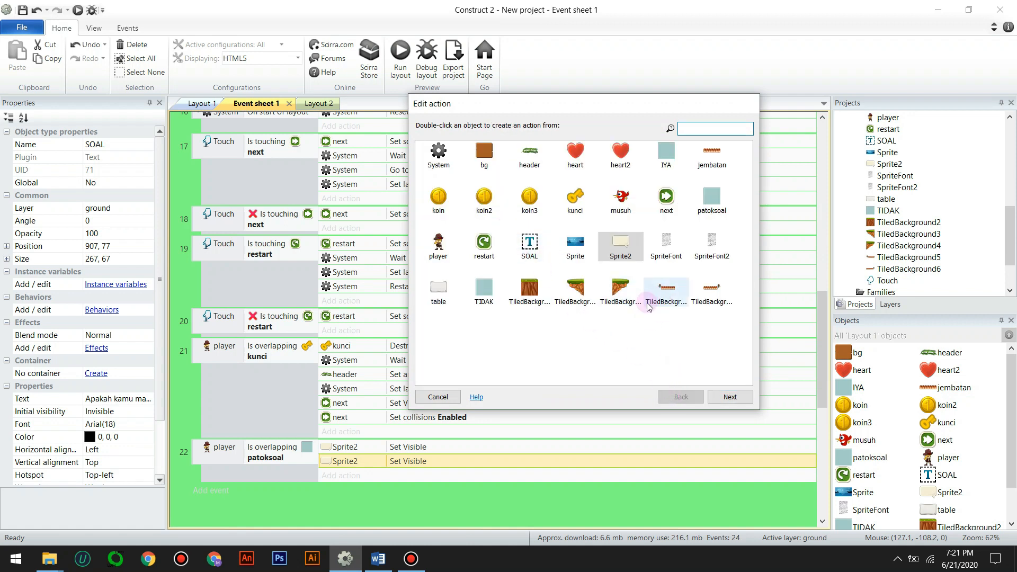
left_click(438, 396)
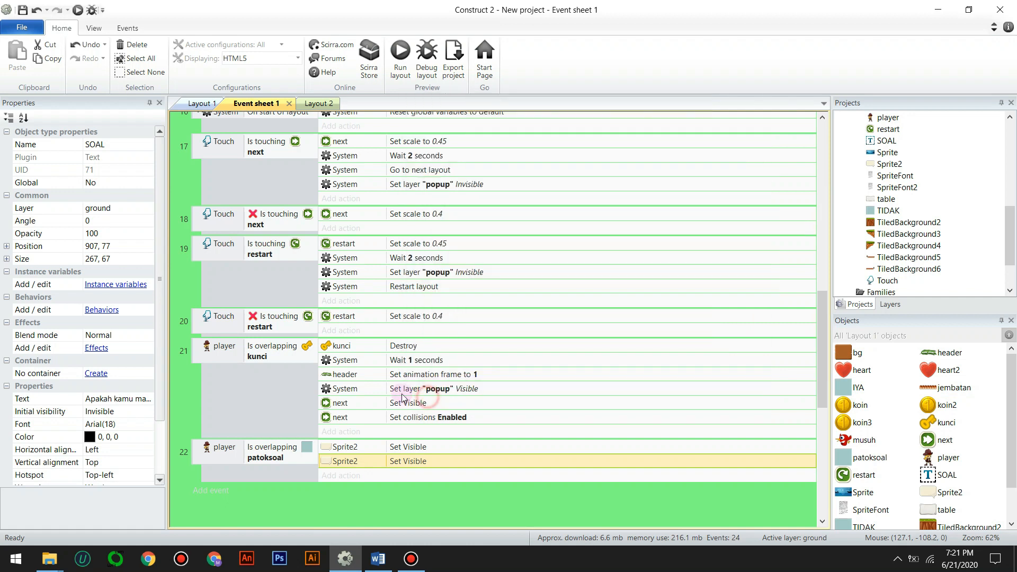
right_click(365, 466)
left_click(352, 519)
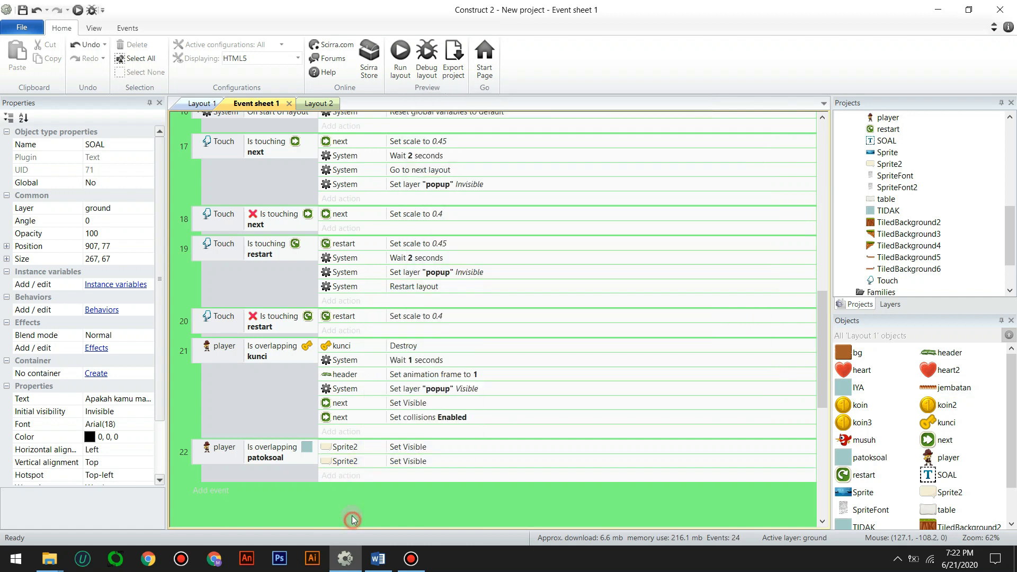
left_click(352, 462)
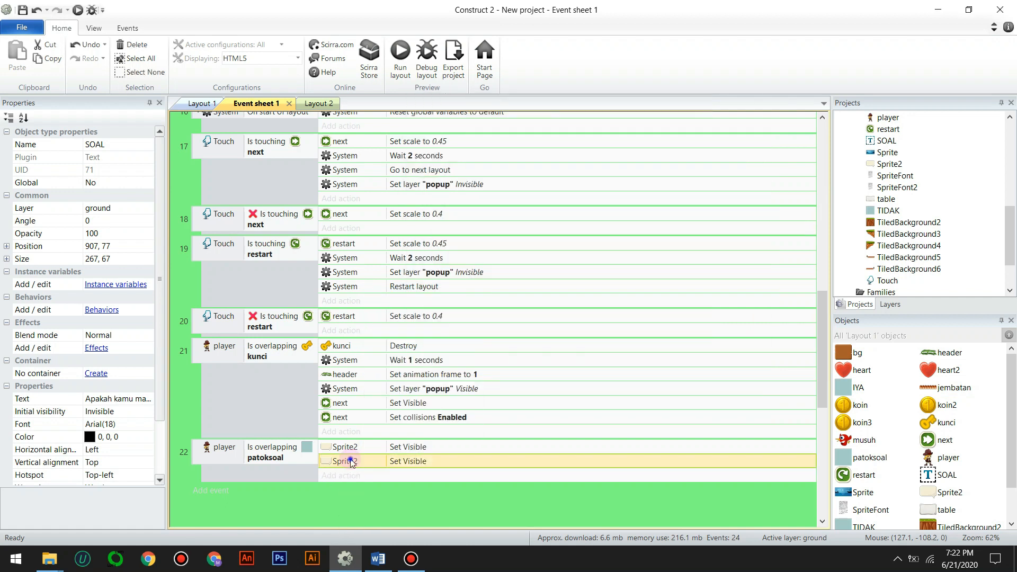
right_click(352, 461)
left_click(372, 335)
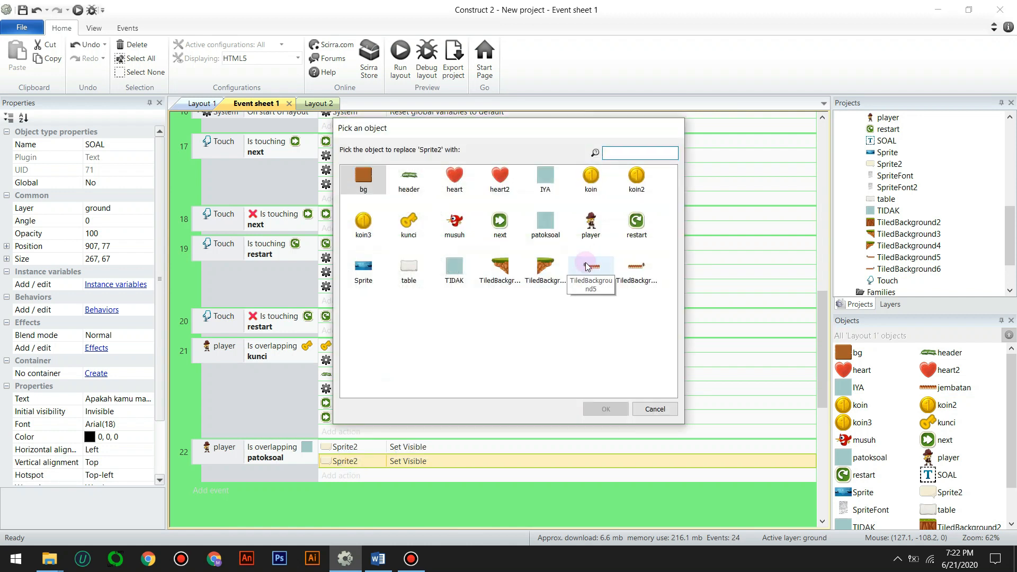
left_click(655, 409)
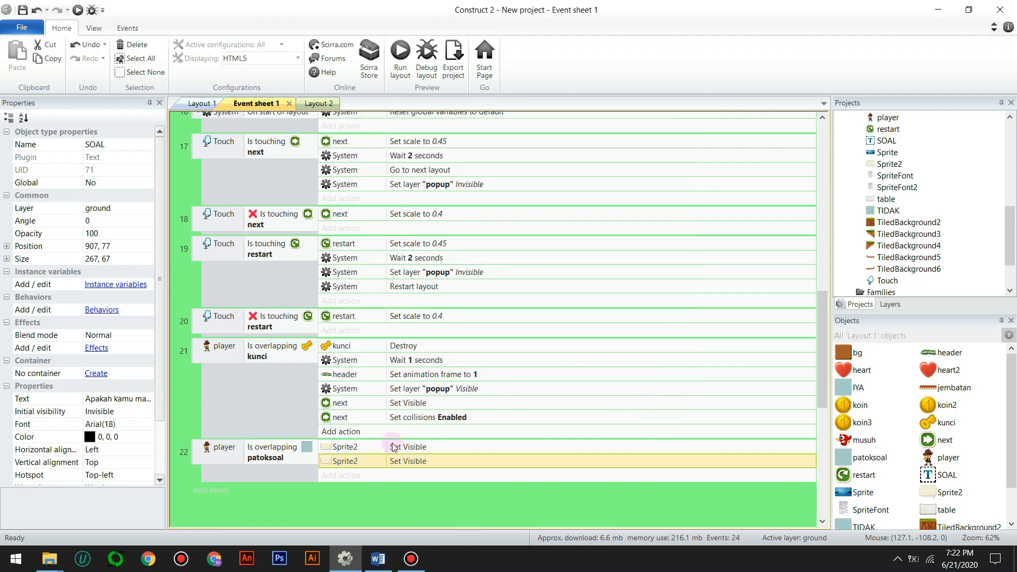
Change the second Sprite2 action in event 22 to Set visible for the SOAL text object, with visibility Visible
double_click(359, 462)
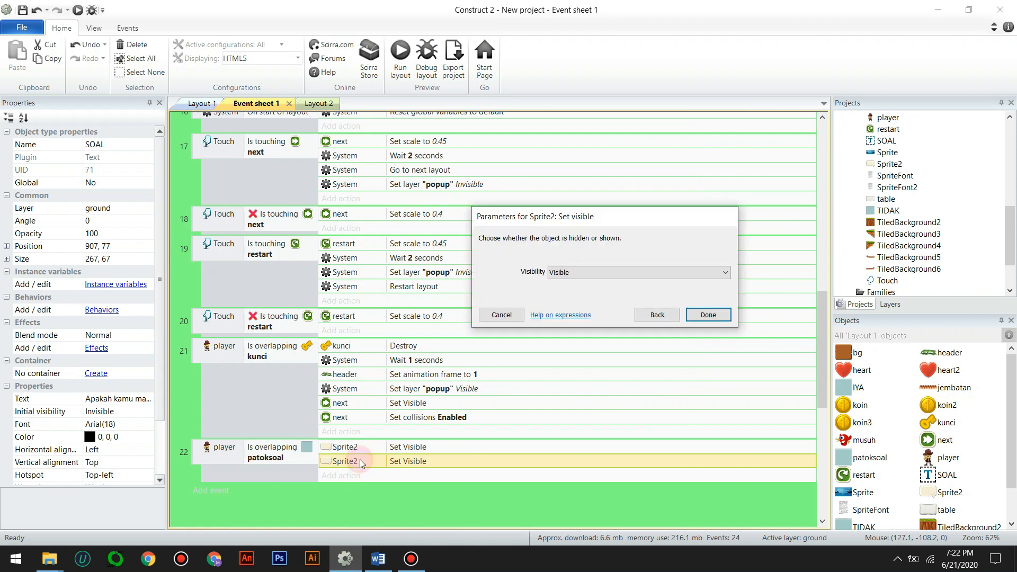
left_click(667, 316)
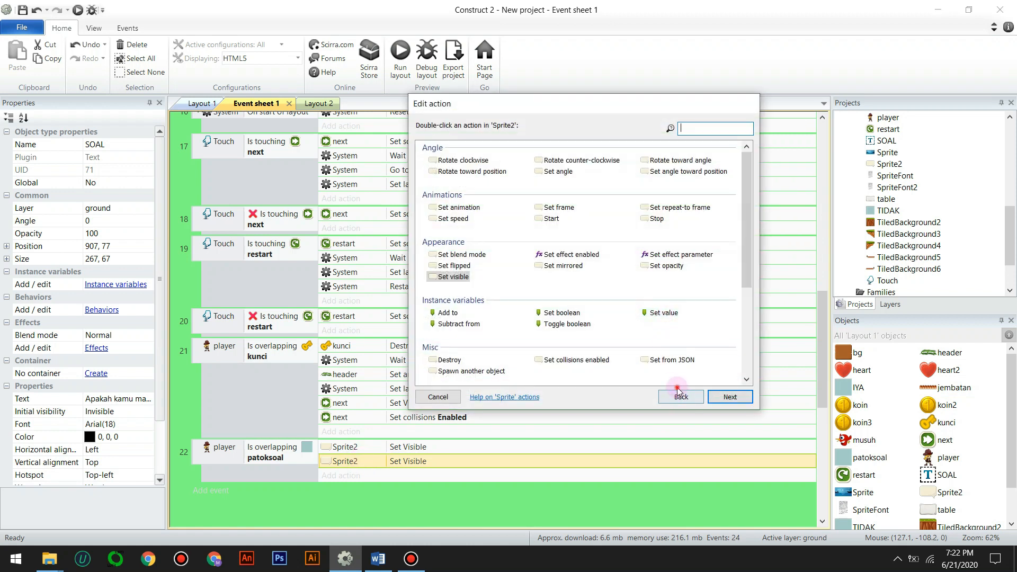
left_click(678, 400)
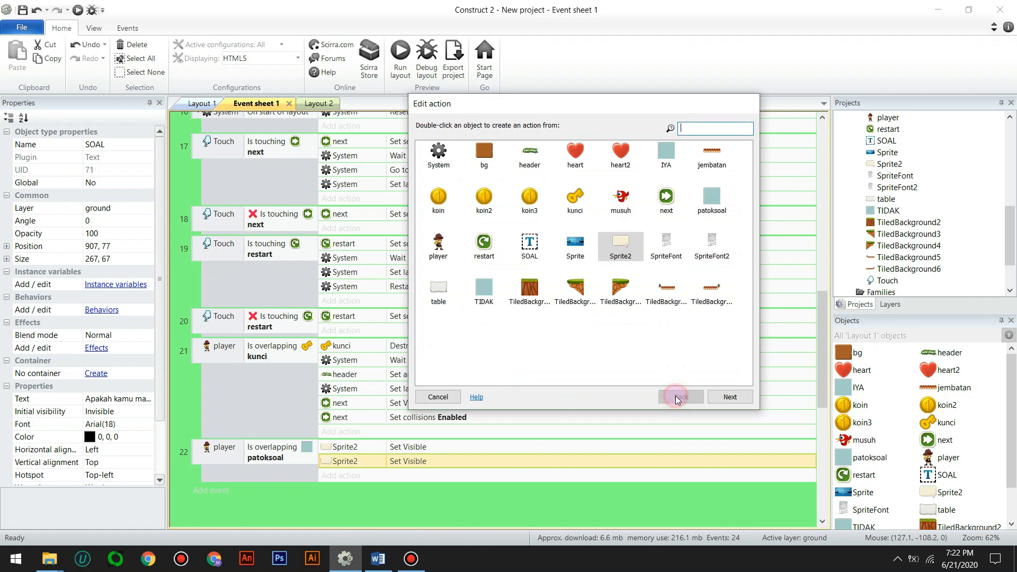
left_click(527, 246)
left_click(739, 399)
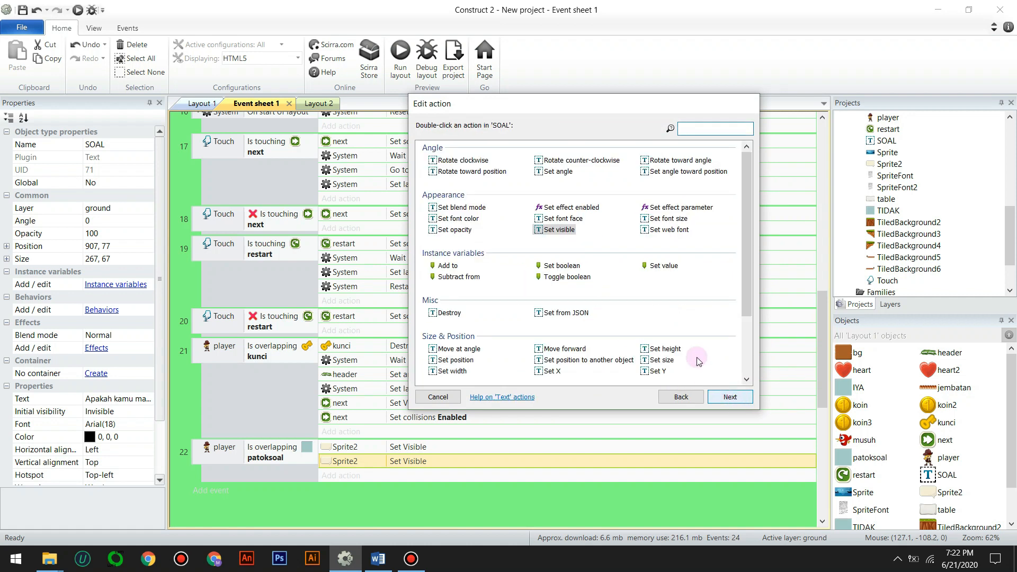
left_click(563, 232)
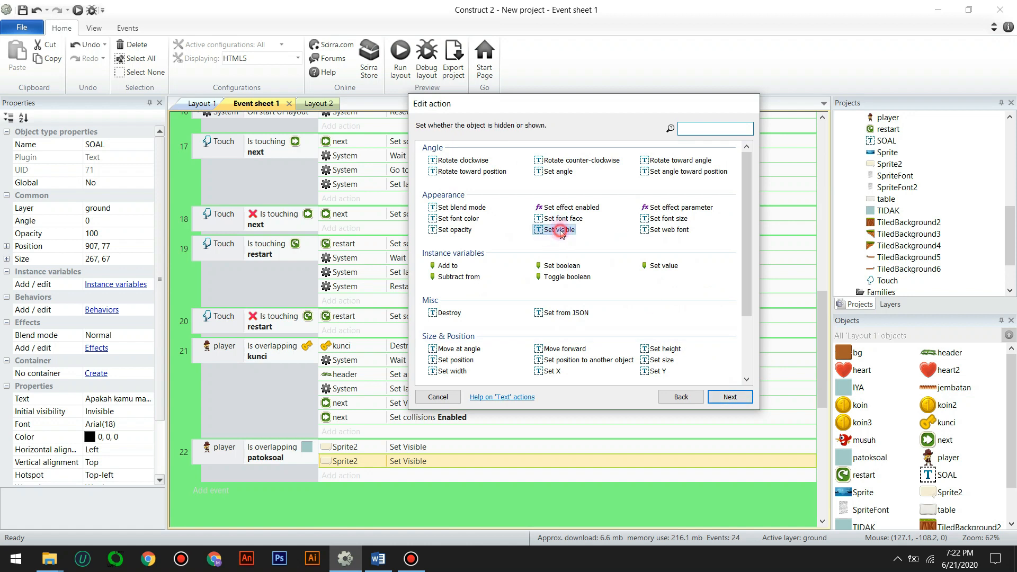
left_click(717, 396)
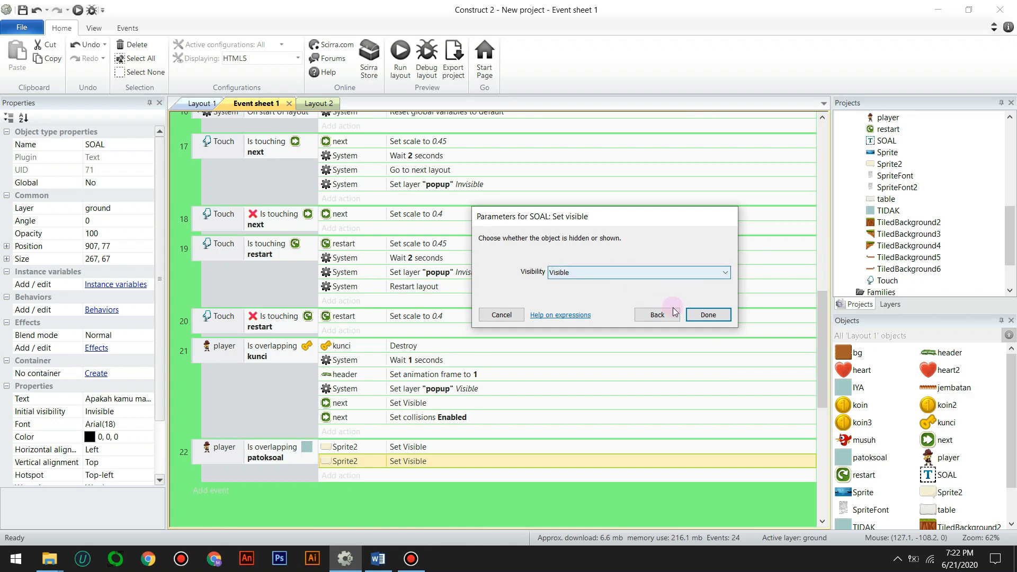
left_click(708, 315)
Preview the layout, walk the player onto and away from the question trigger, try the IYA answer, and close the preview
scroll(389, 437, "down", 1)
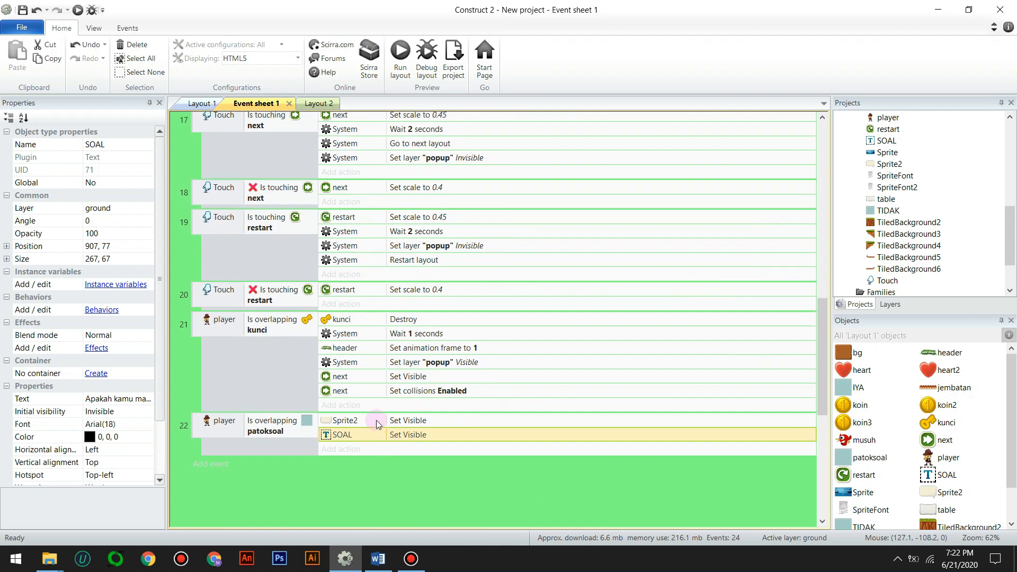
scroll(359, 406, "down", 1)
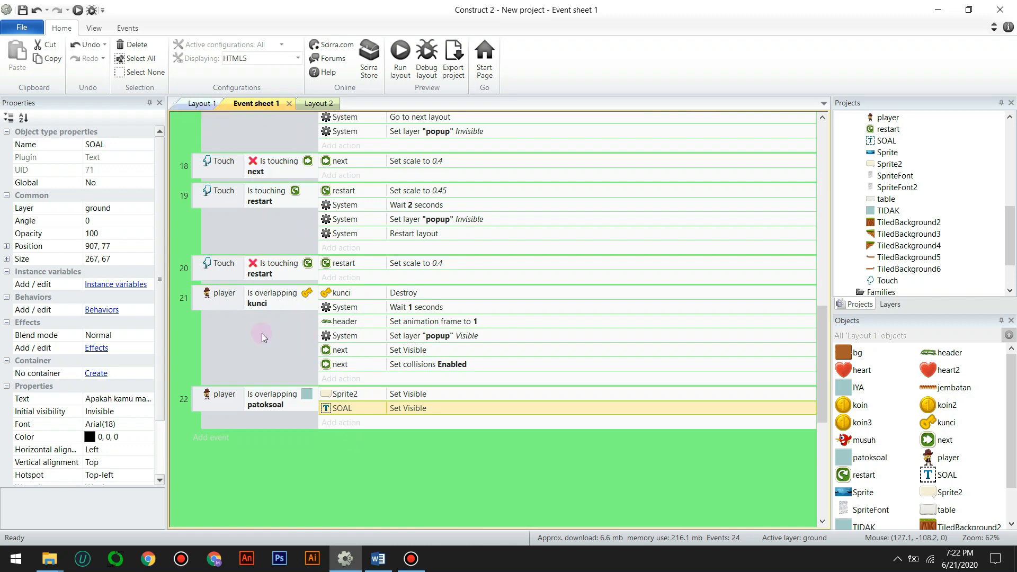
left_click(195, 398)
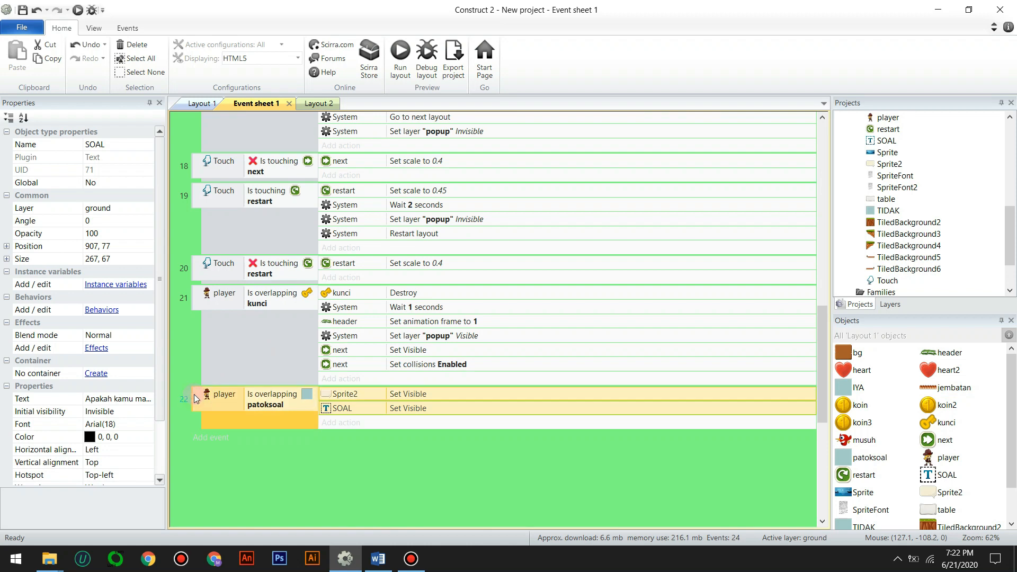
left_click(404, 60)
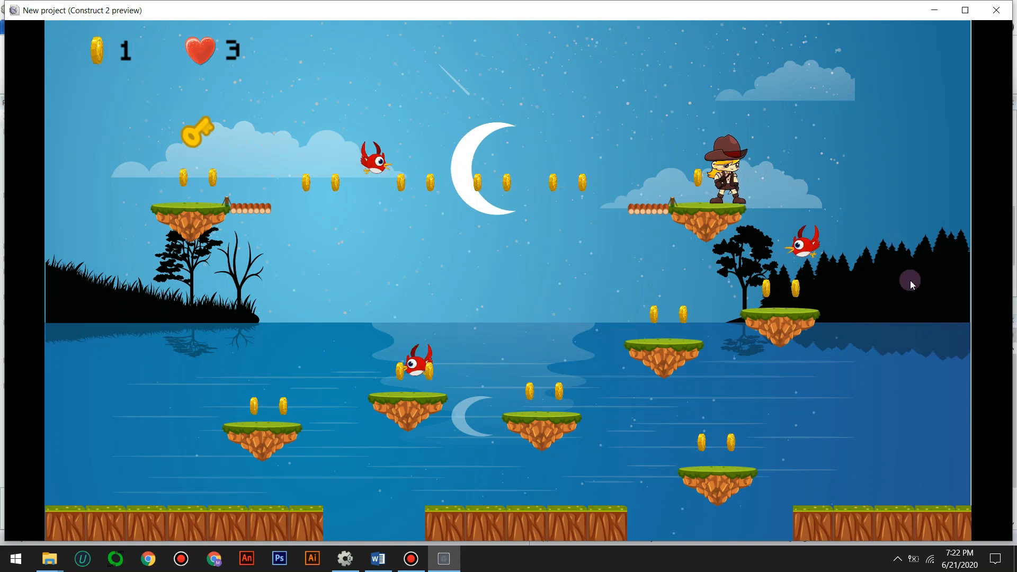
key("Left")
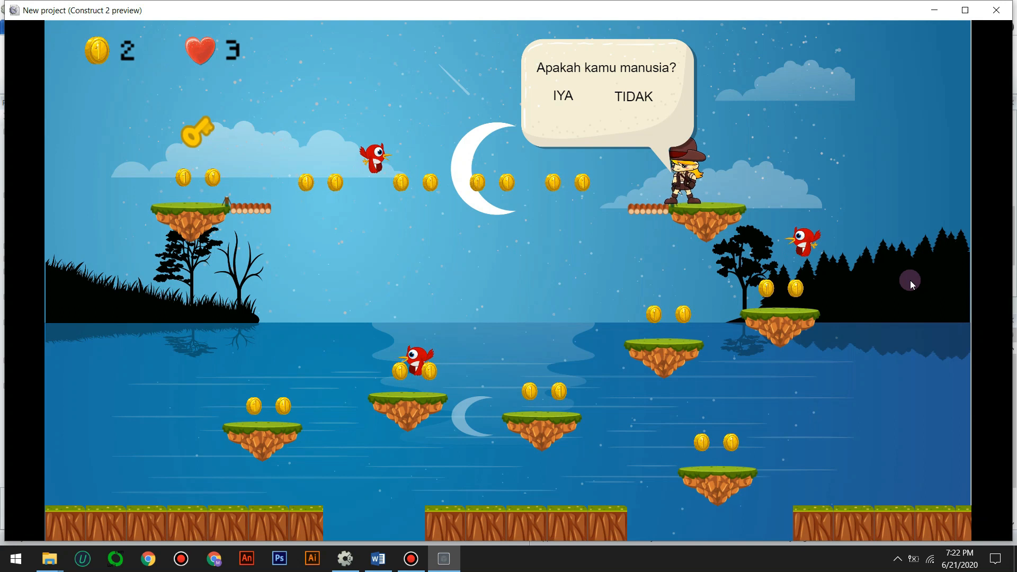
left_click(549, 98)
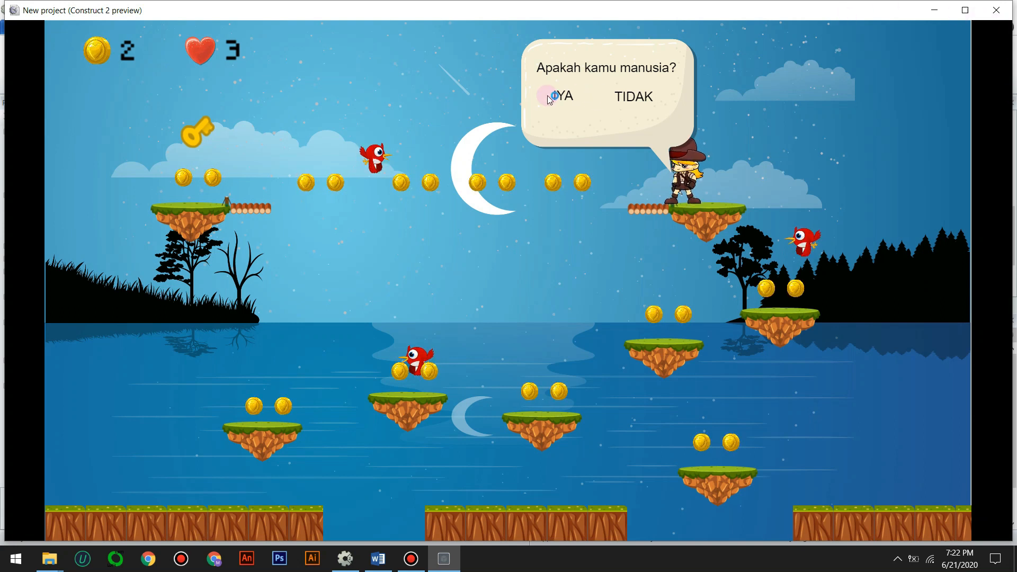
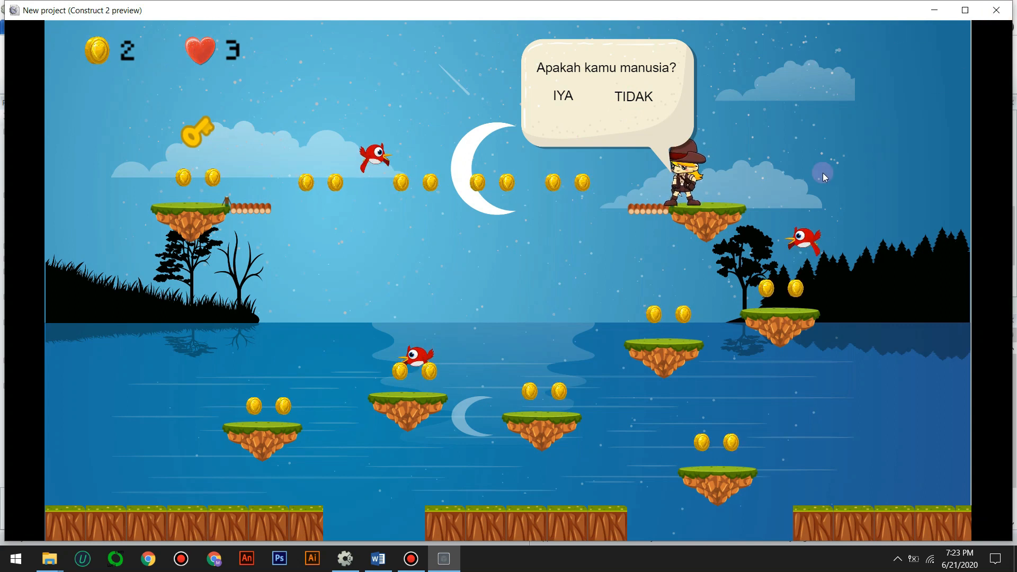
key("Right")
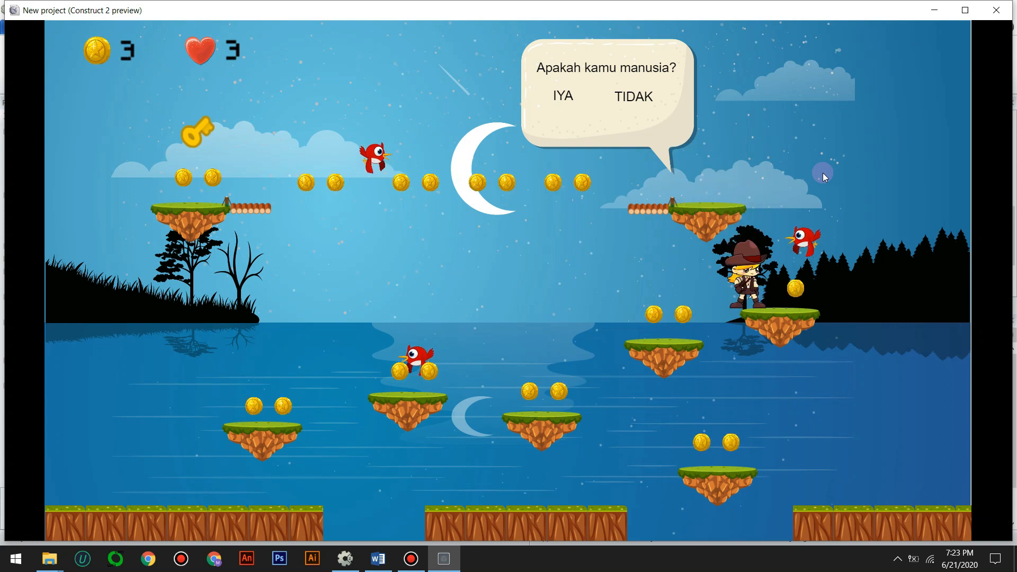
key("Left")
key("Right")
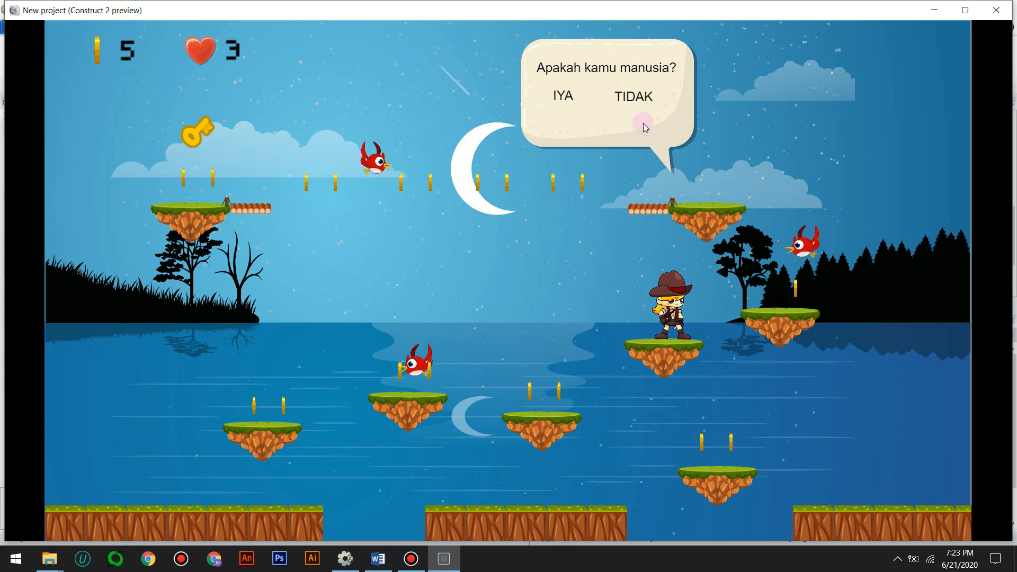
left_click(994, 11)
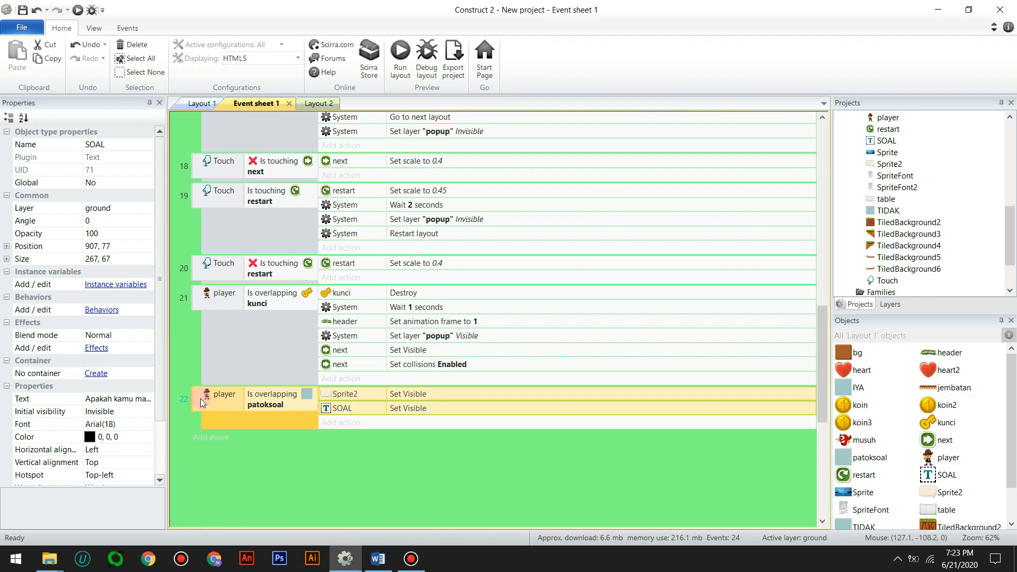
Duplicate event 22 below itself and invert the copy's player Is overlapping patoksoal condition
left_click_drag(200, 400, 206, 421, "ctrl")
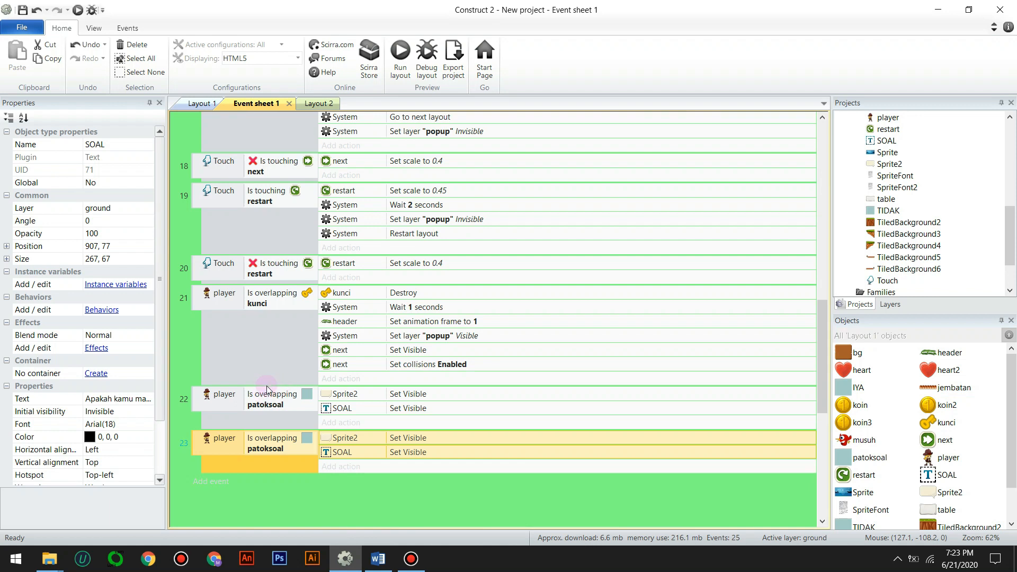
left_click(279, 446)
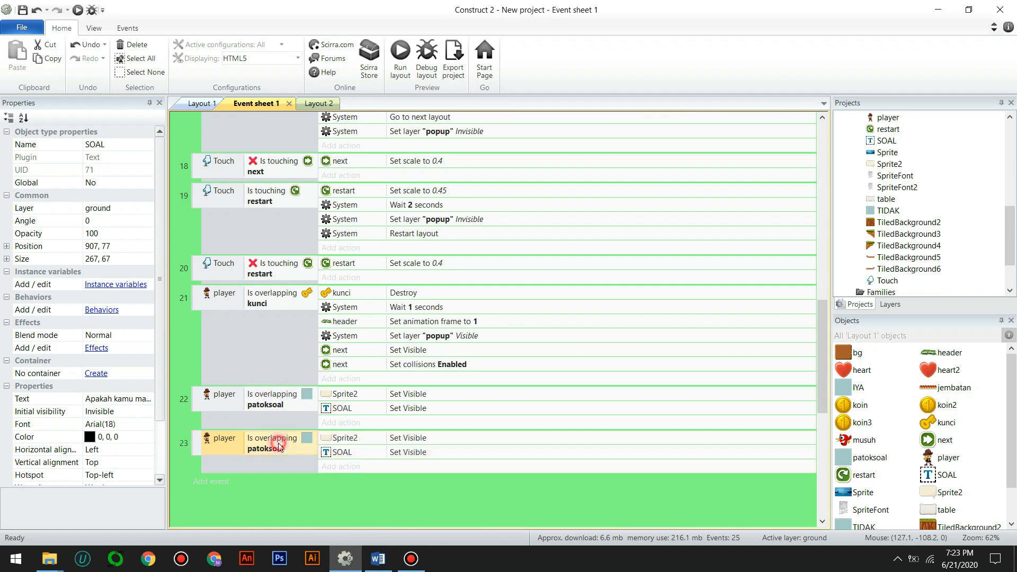
right_click(279, 443)
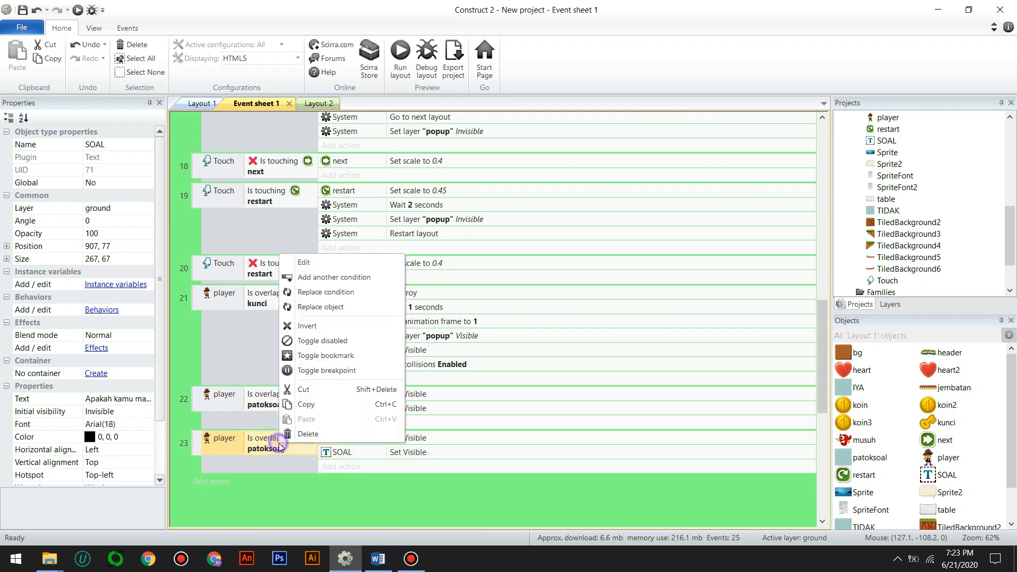
left_click(317, 328)
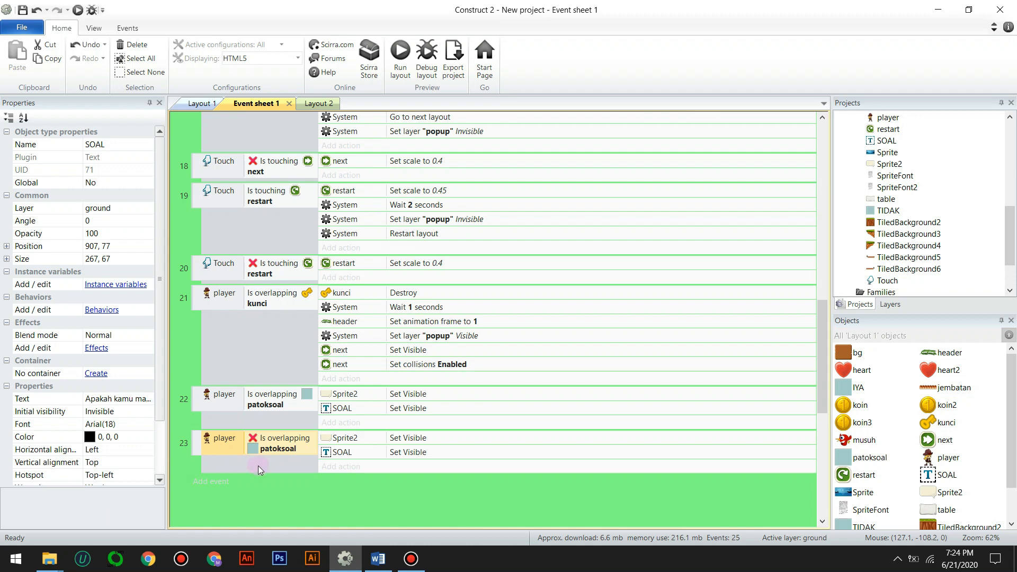
Change the Set visible actions of both Sprite2 and SOAL in event 23 to Invisible
double_click(412, 437)
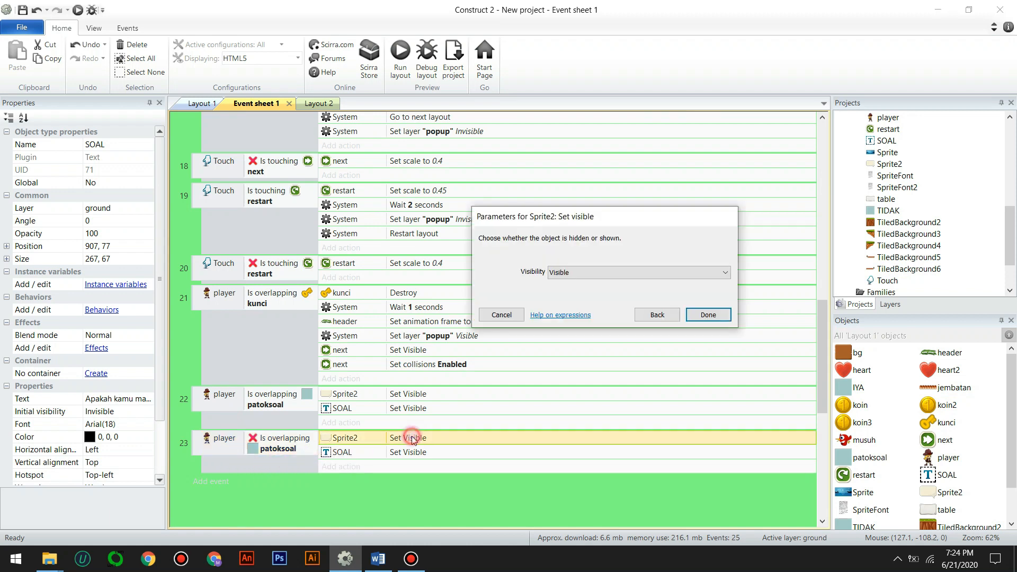
left_click(608, 271)
left_click(604, 287)
left_click(725, 316)
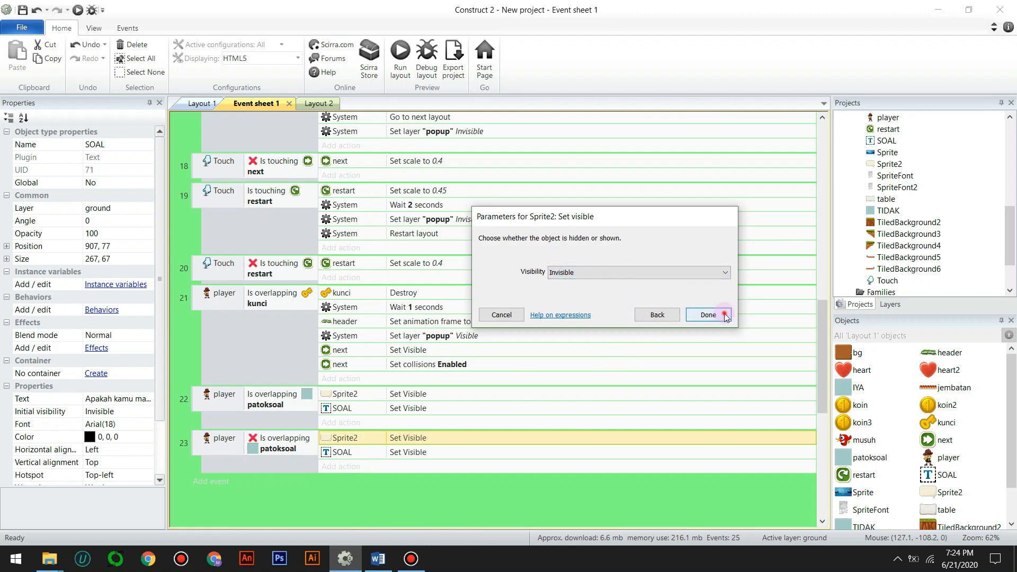
double_click(414, 455)
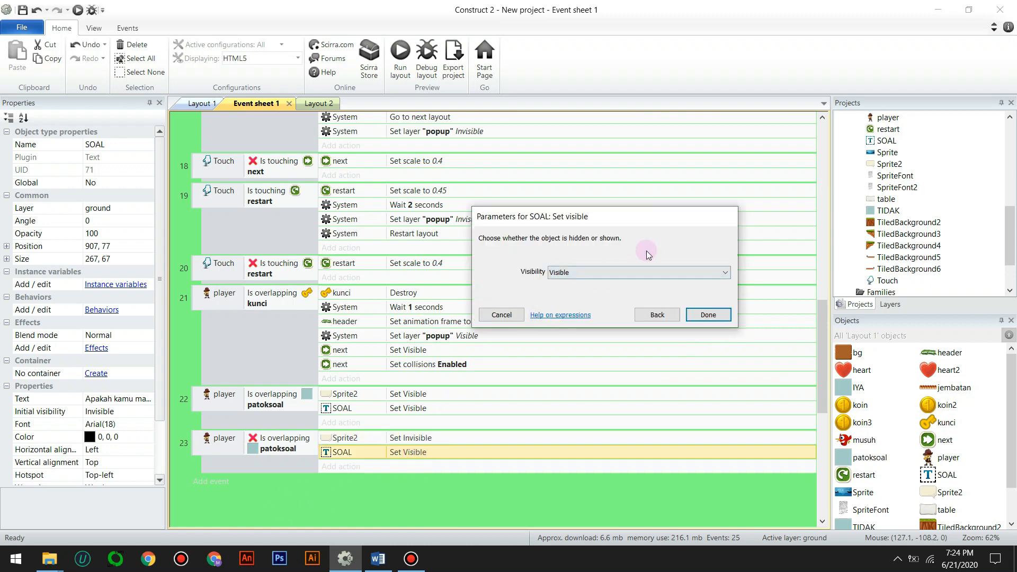
left_click(705, 272)
left_click(631, 290)
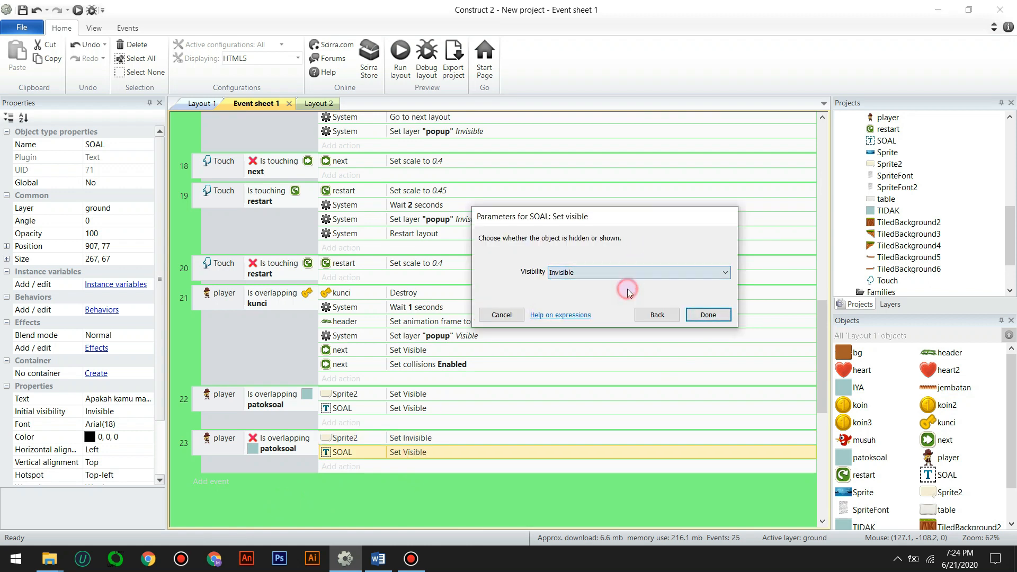
left_click(709, 315)
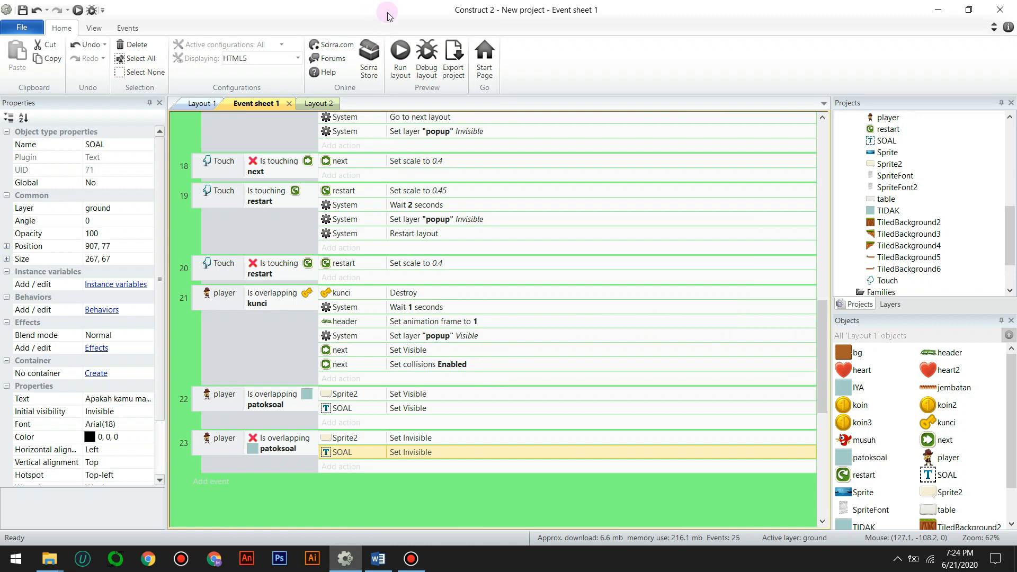
Preview the layout and move the player on and off the question trigger and across the platforms to test the bubble
left_click(401, 53)
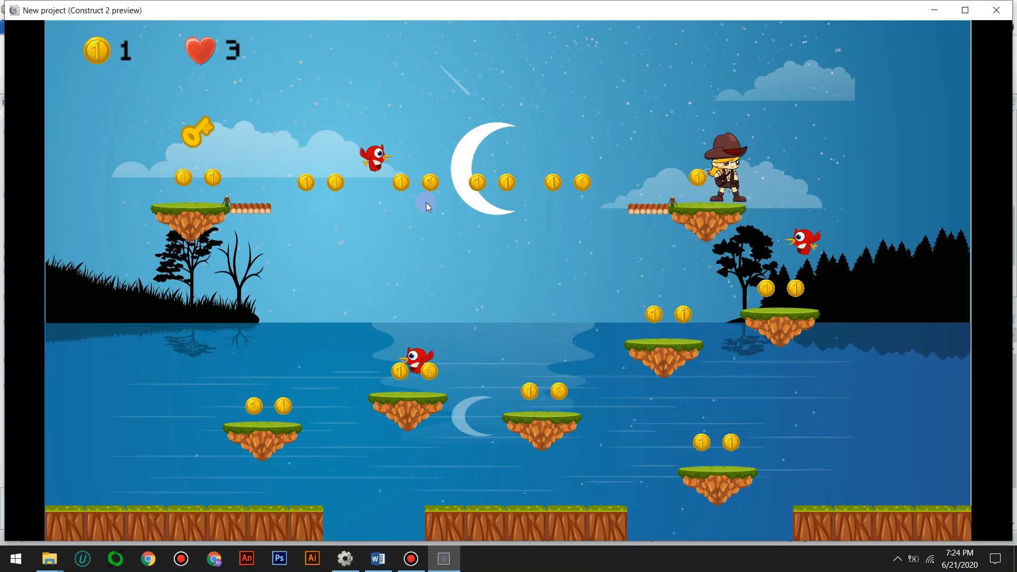
key("Left")
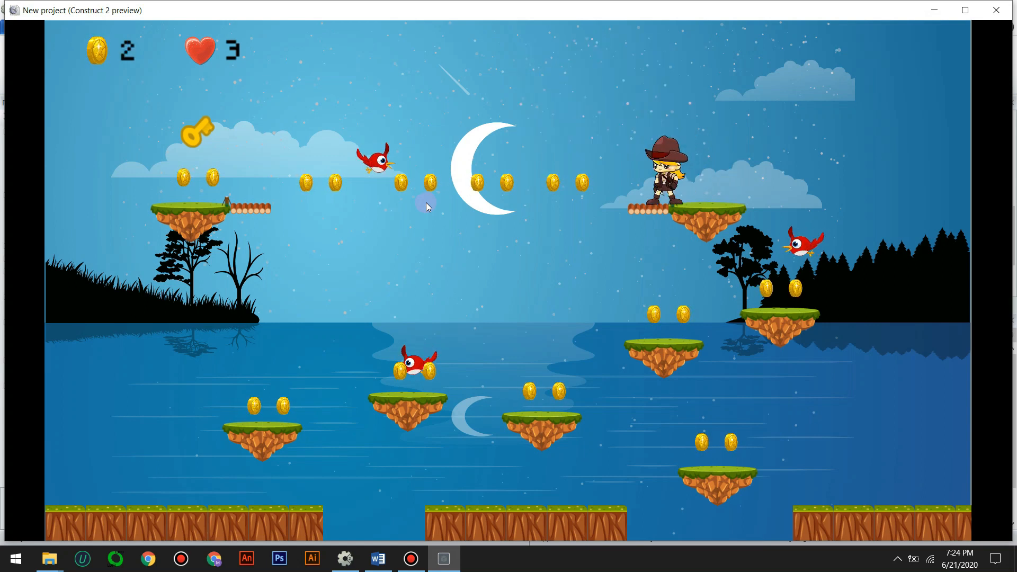
key("Right")
key("Left")
key("Right")
key("Up")
key("Right")
key("Left")
key("Up")
key("Right")
key("Right")
key("Left")
key("Right")
key("Up")
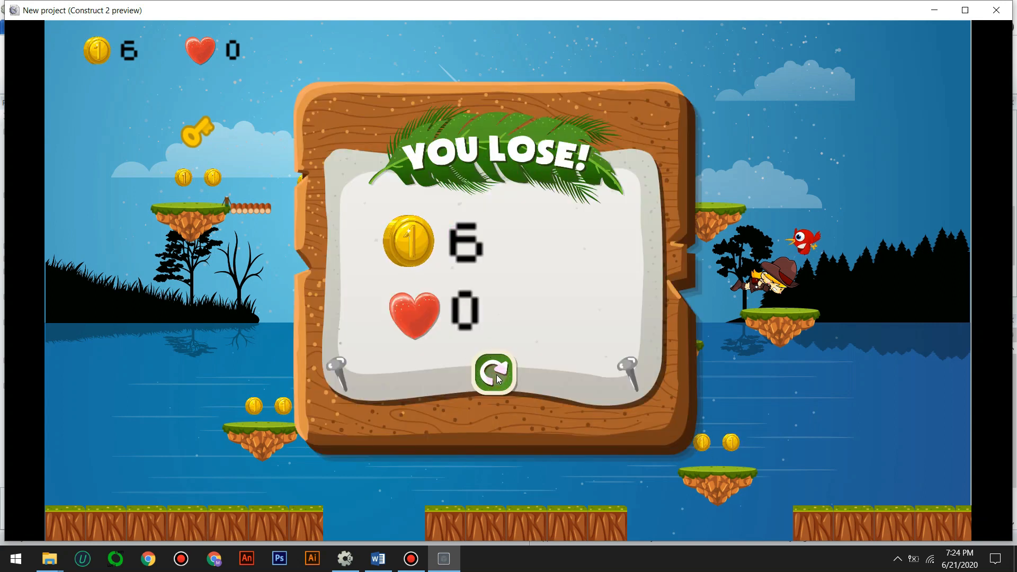
Restart the level in the preview, test the question bubble around the trigger again, and close the preview
left_click(497, 374)
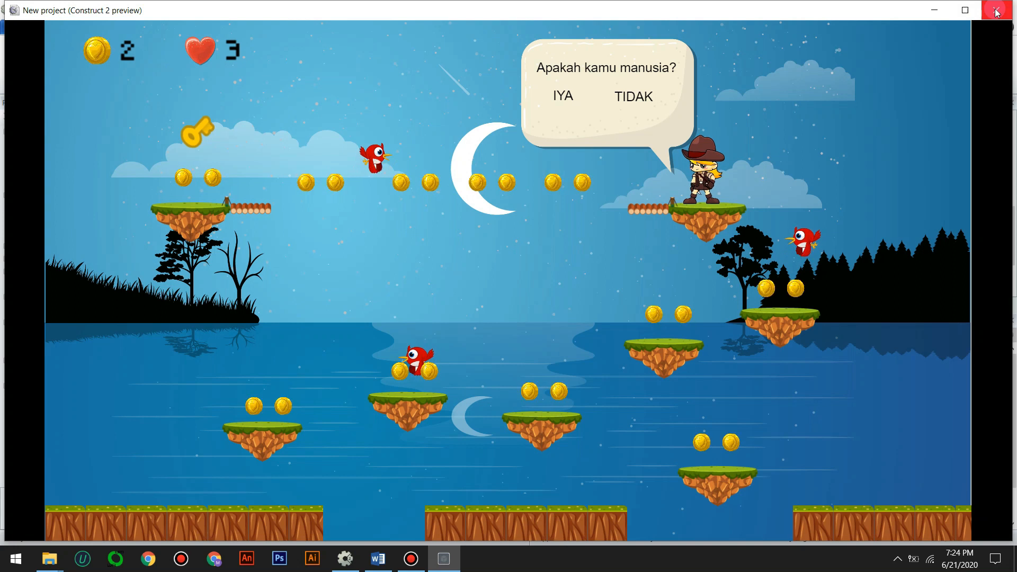
key("Right")
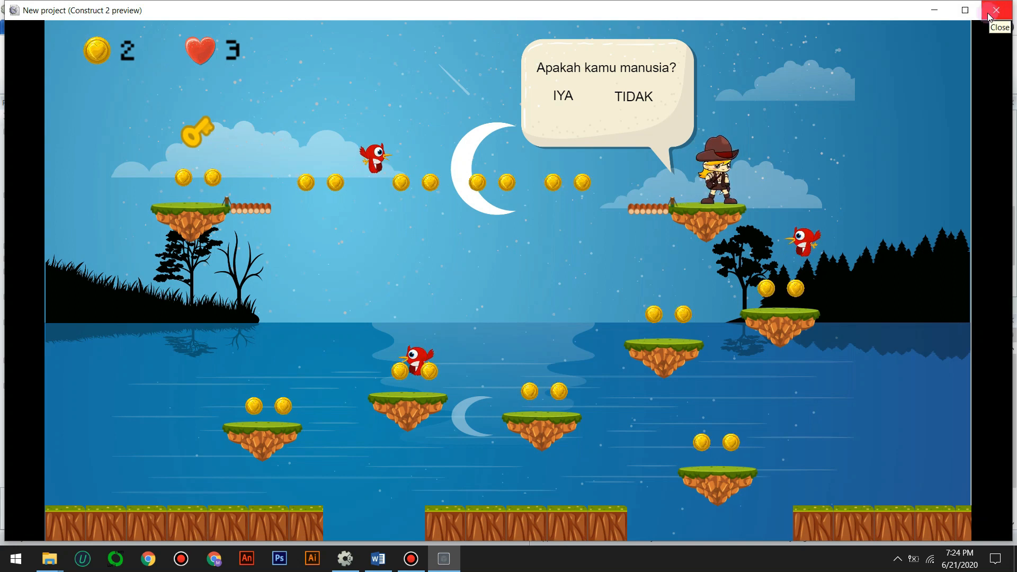
key("Right")
key("Left")
key("Right")
key("Left")
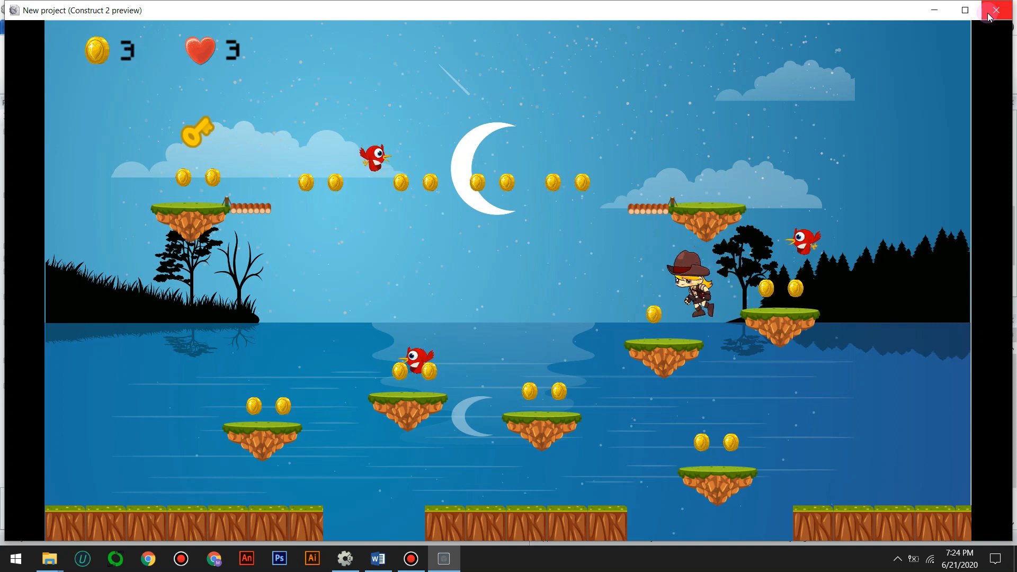
key("Left")
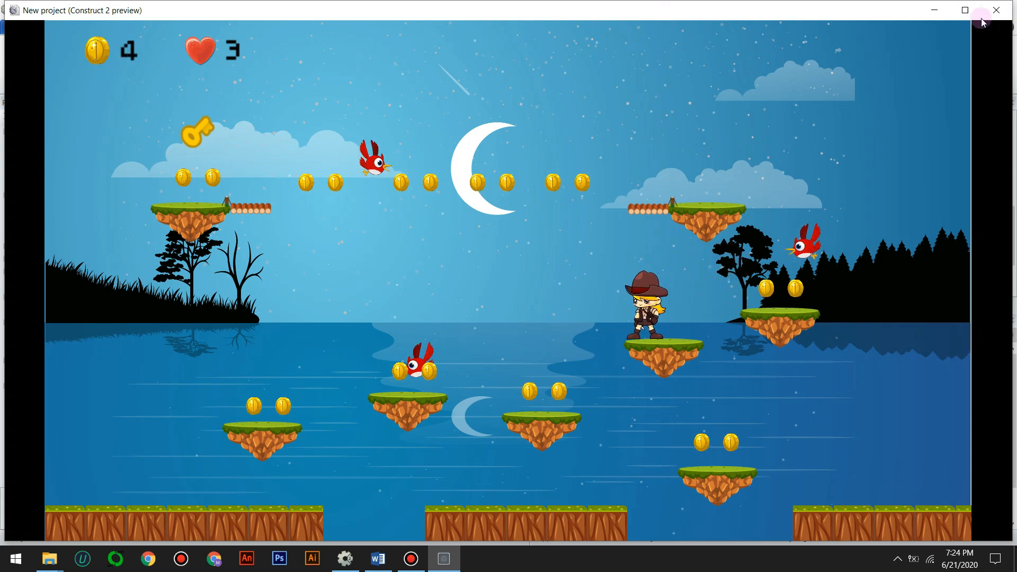
left_click(996, 10)
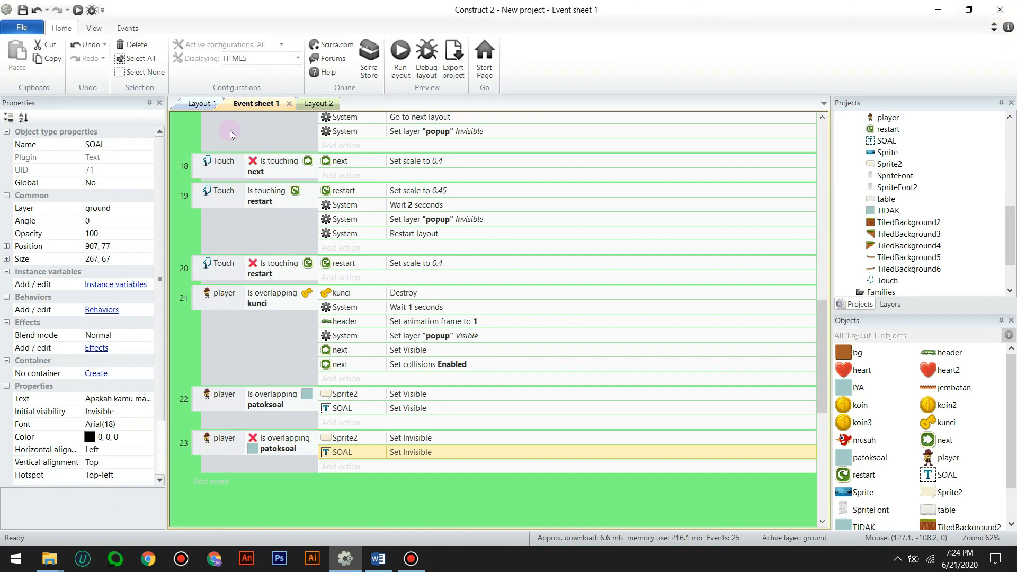
Shift the patoksoal trigger on Layout 1 slightly away from the player toward the bridge
left_click(195, 105)
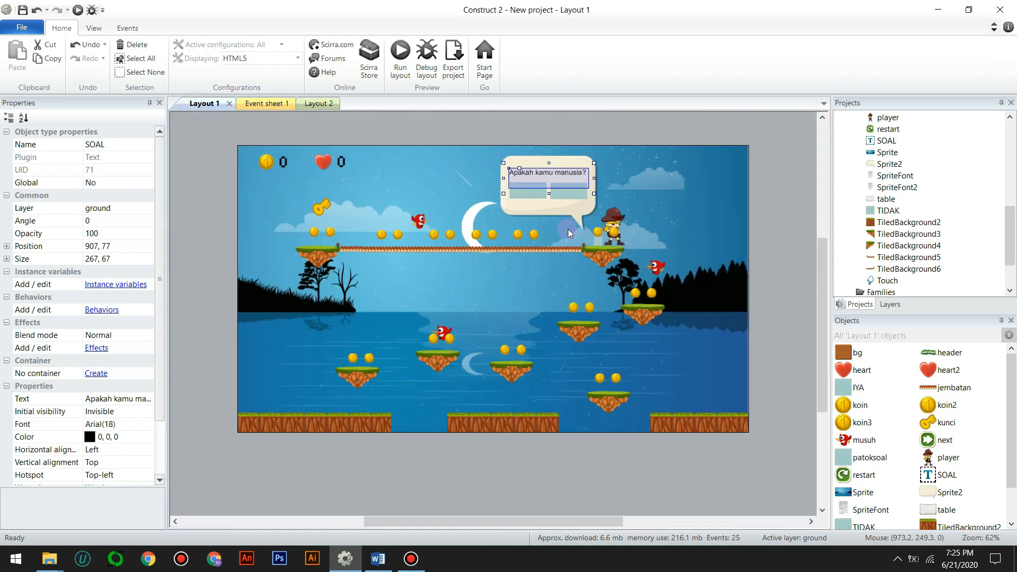
left_click(599, 240)
left_click_drag(589, 241, 578, 241)
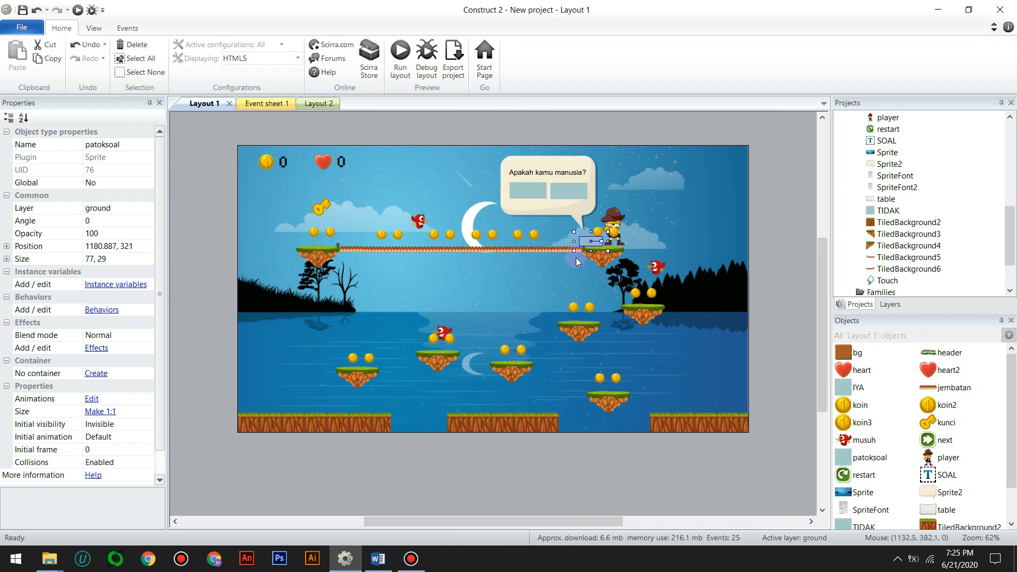
left_click_drag(591, 243, 584, 242)
left_click(608, 220)
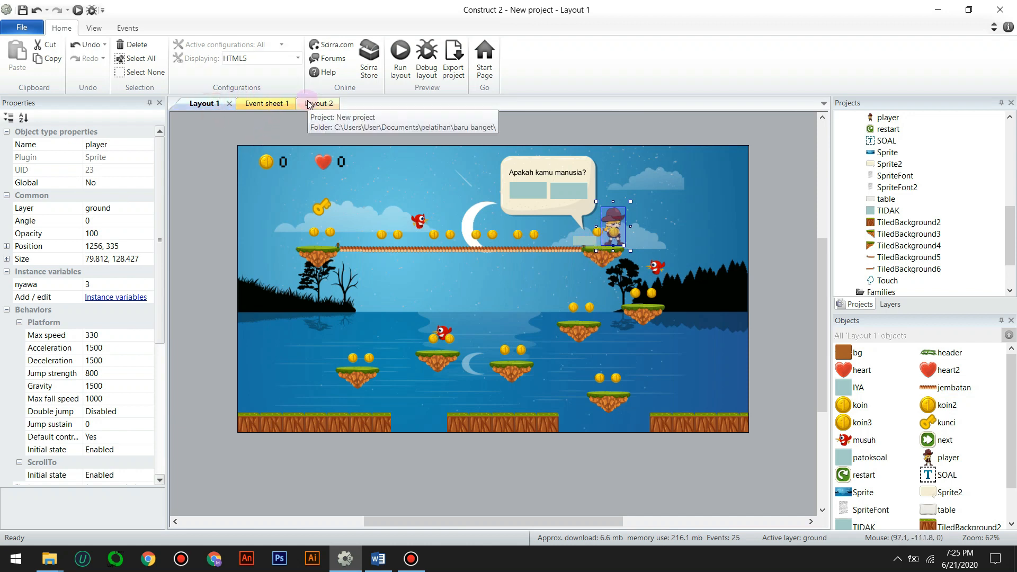
Add an event at the end of Event sheet 1 with the Touch condition Is touching object for IYA
left_click(259, 108)
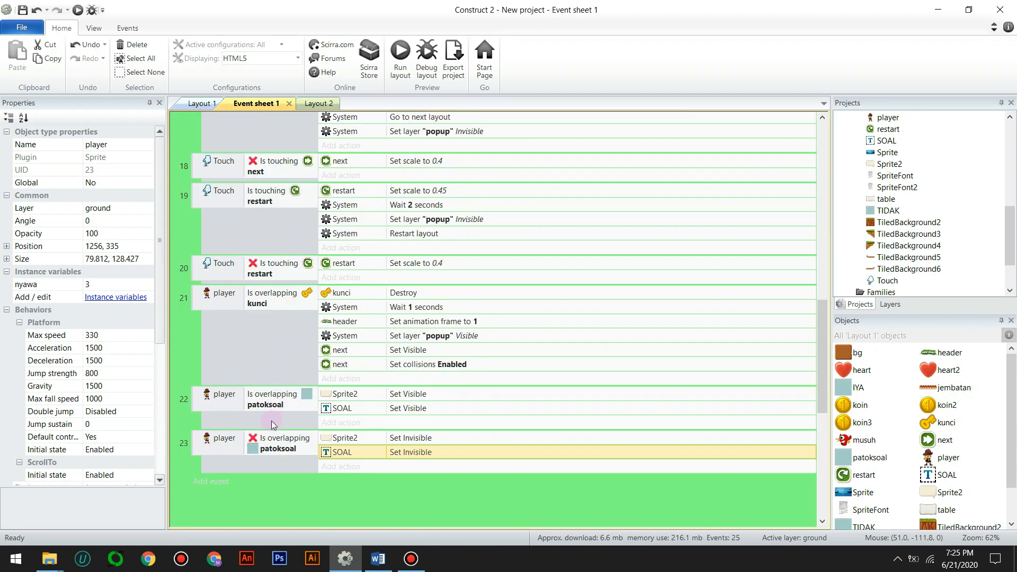
scroll(219, 402, "down", 1)
scroll(217, 405, "up", 2)
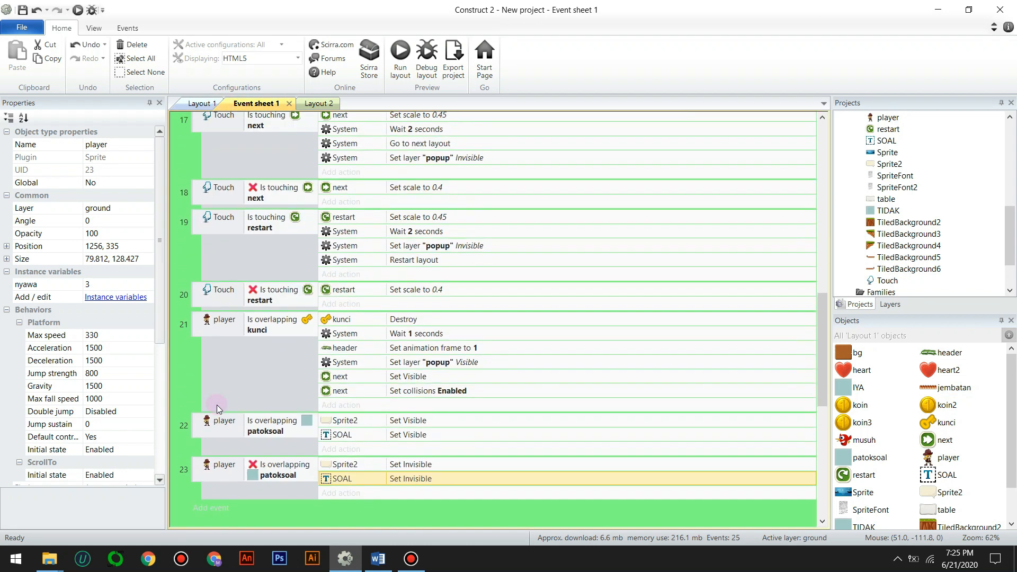
scroll(217, 405, "down", 2)
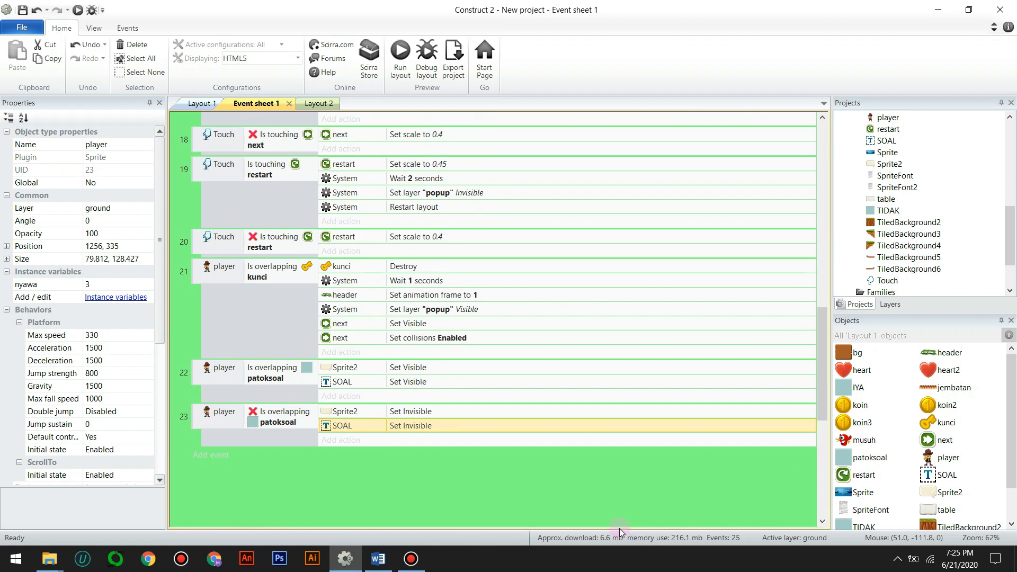
left_click(206, 454)
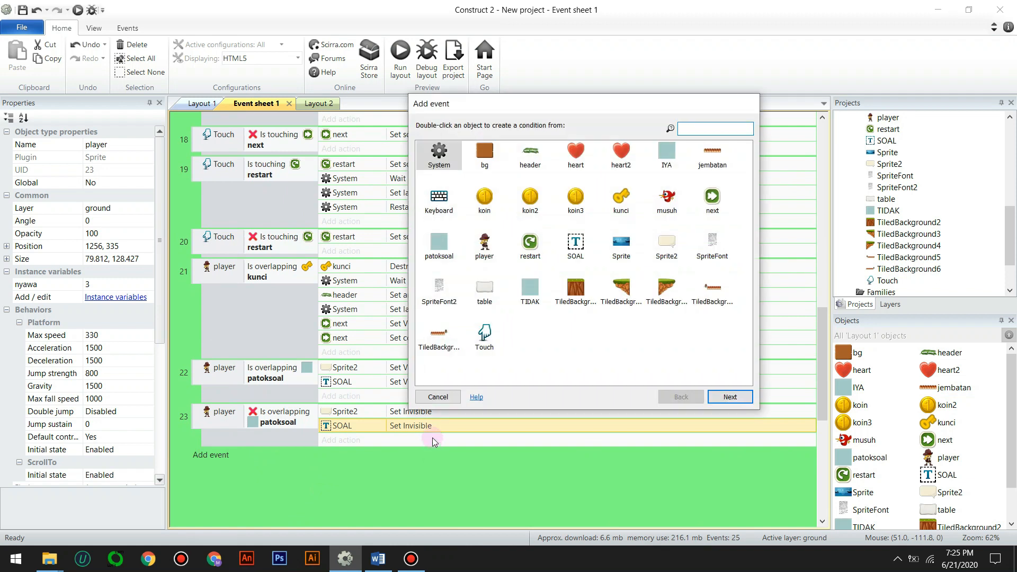
left_click(485, 335)
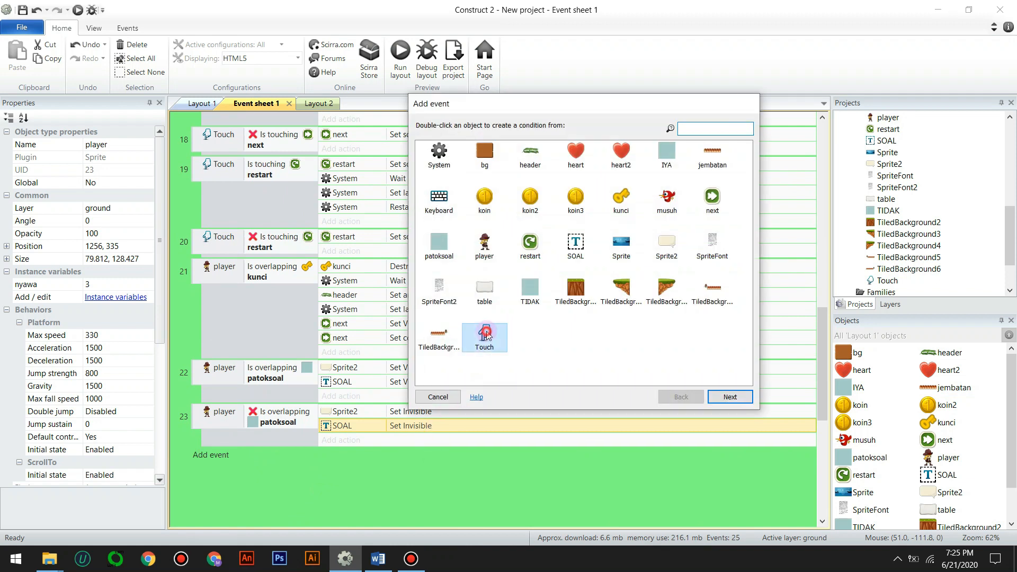
left_click(752, 397)
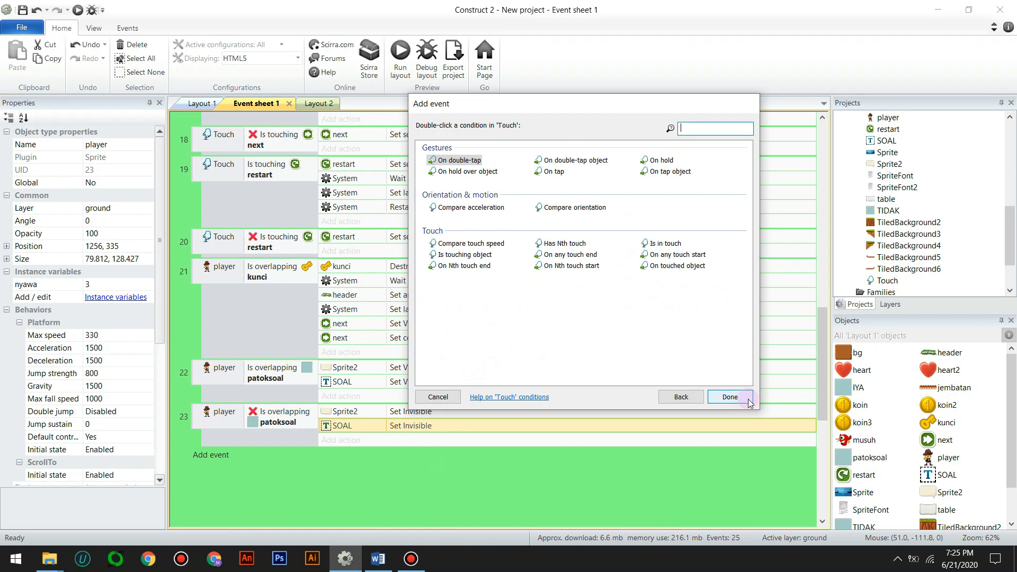
left_click(453, 255)
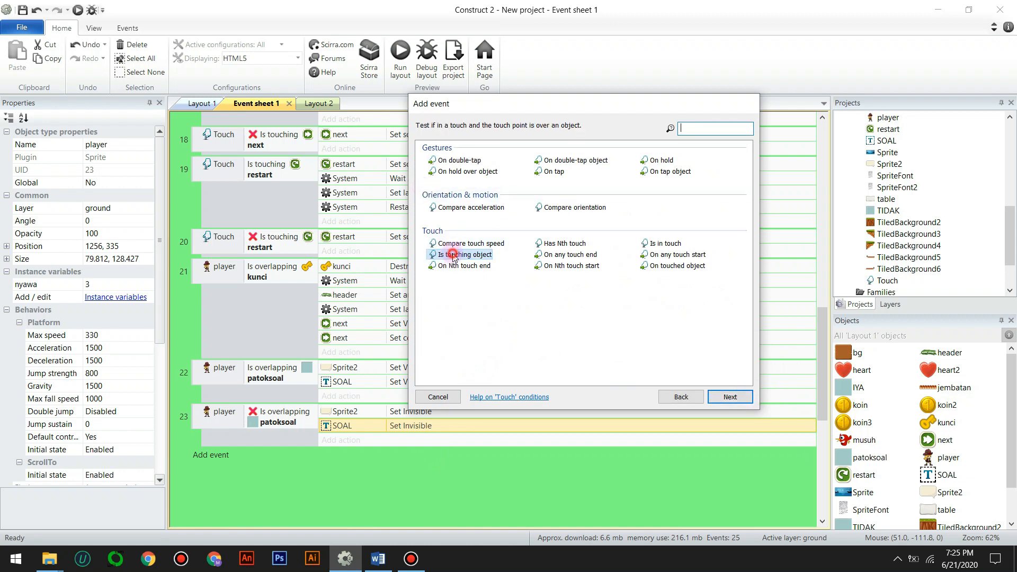
left_click(744, 398)
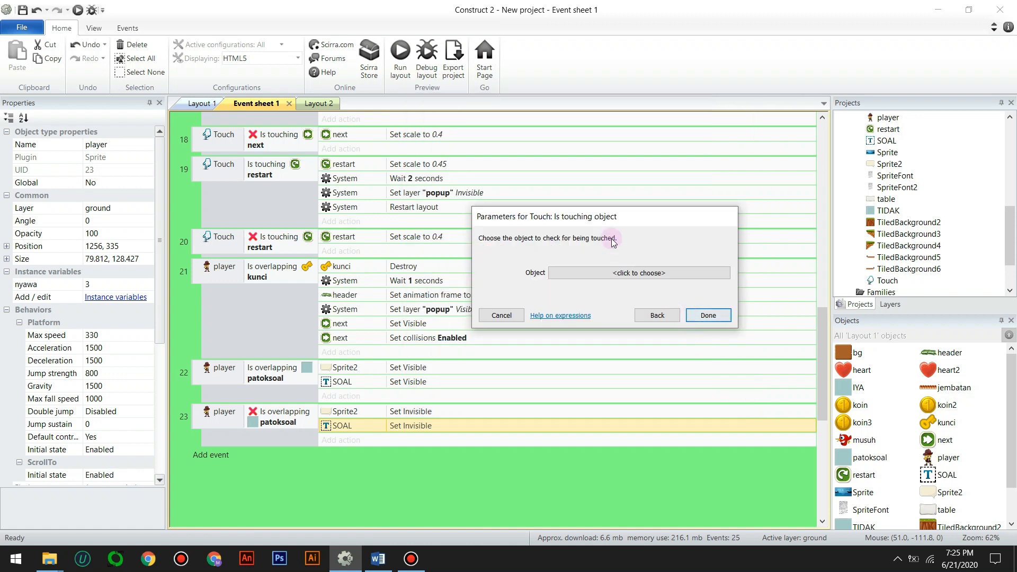
left_click(630, 276)
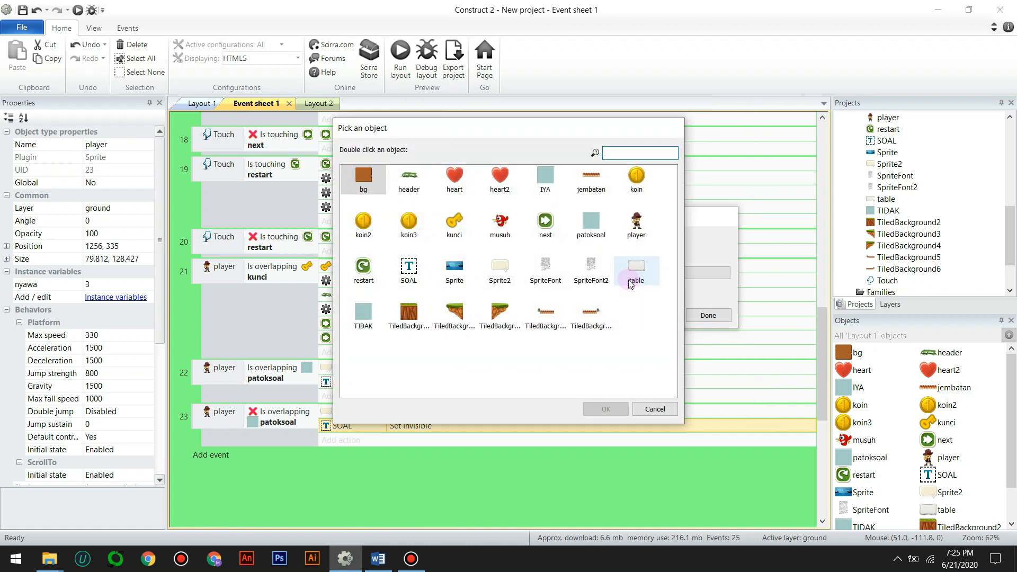
left_click(545, 177)
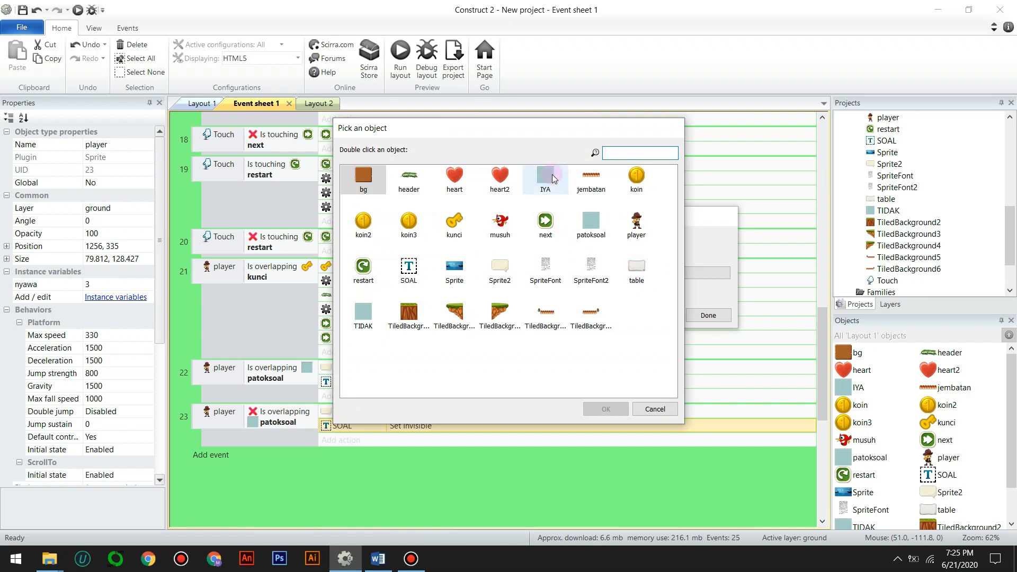
left_click(606, 410)
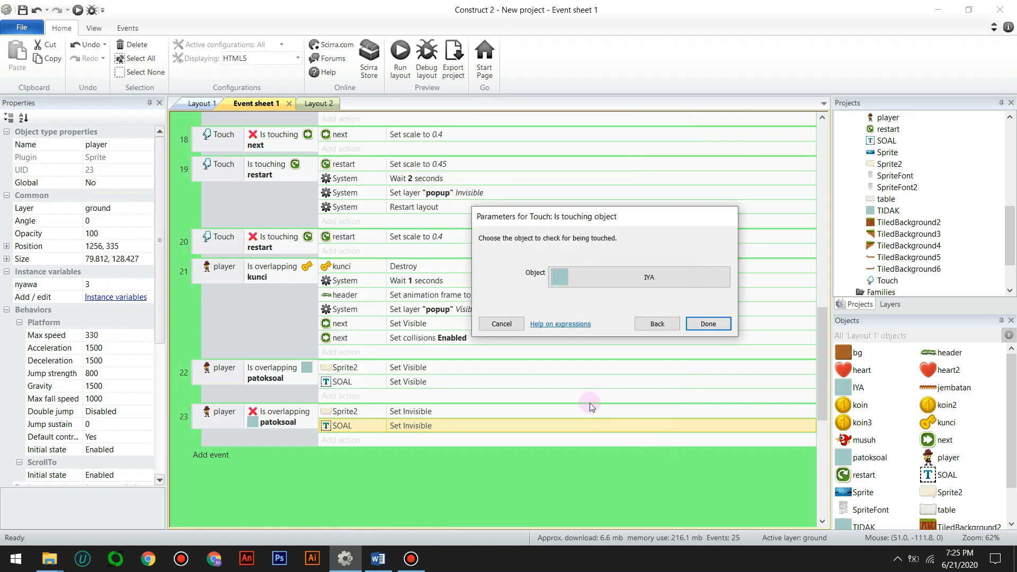
left_click(708, 325)
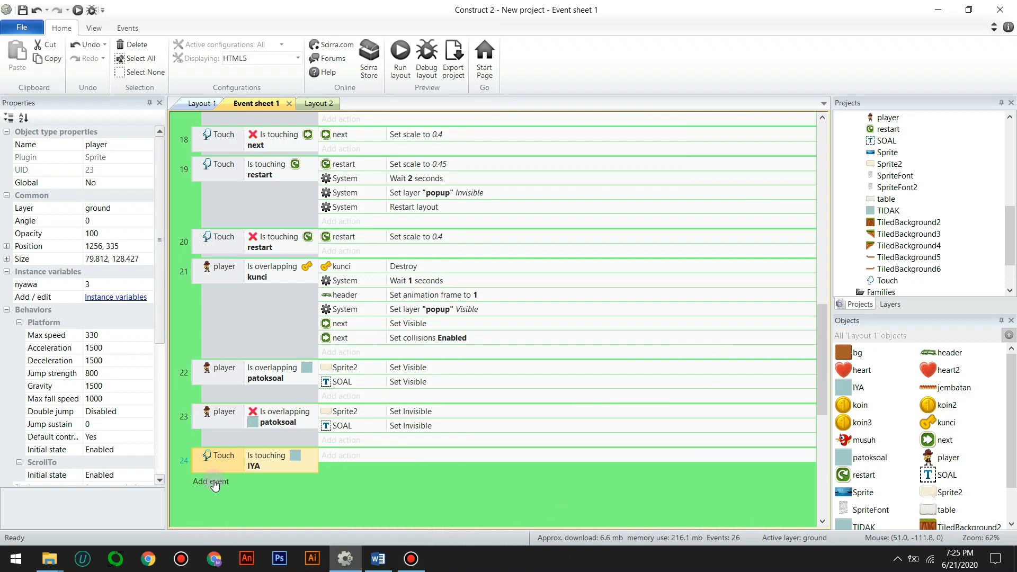
left_click_drag(202, 466, 198, 485)
key("ctrl+v")
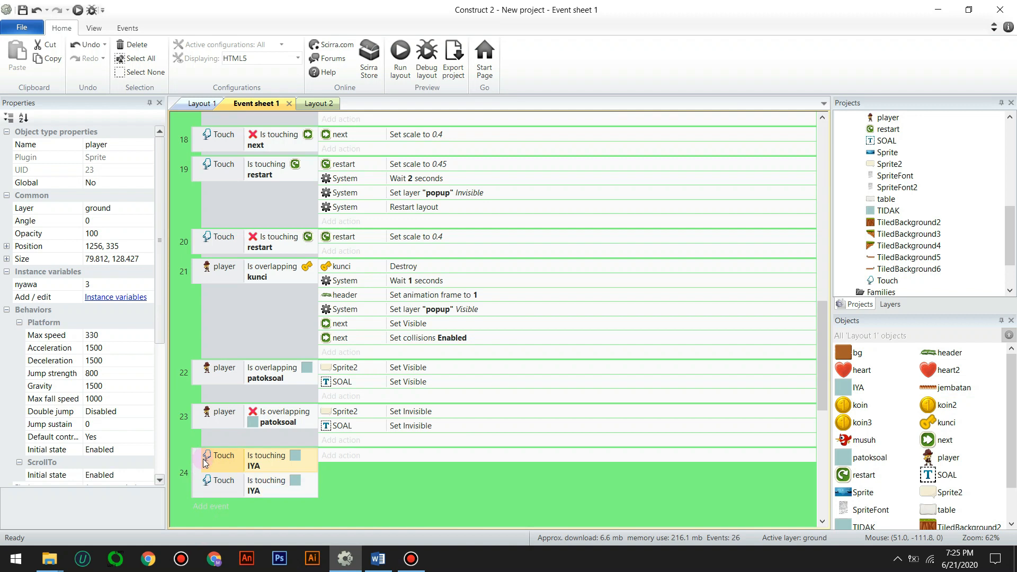
key("ctrl+z")
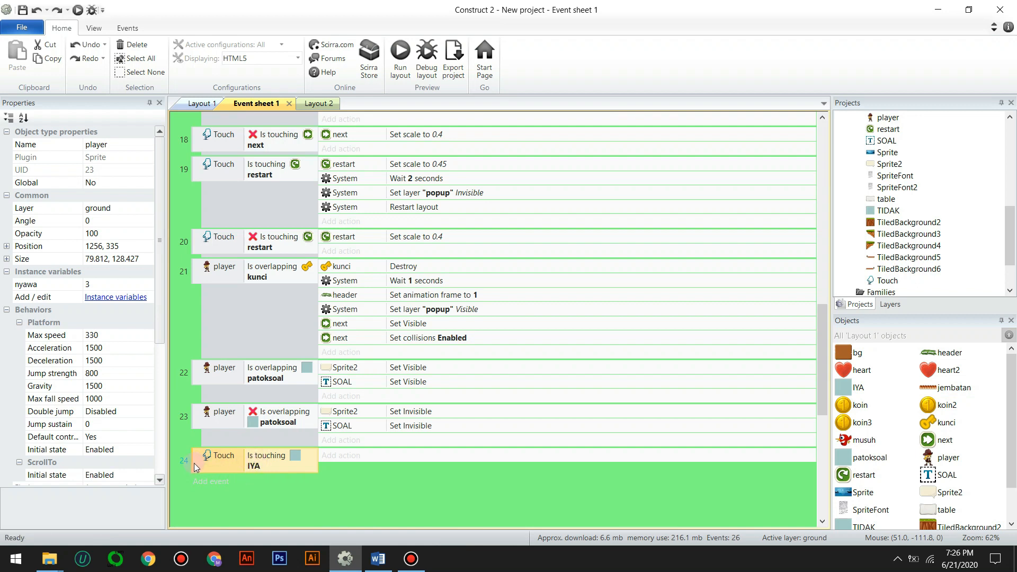
Duplicate event 24 as a separate event below it and replace the copy's IYA object with TIDAK
left_click_drag(193, 461, 193, 472, "ctrl")
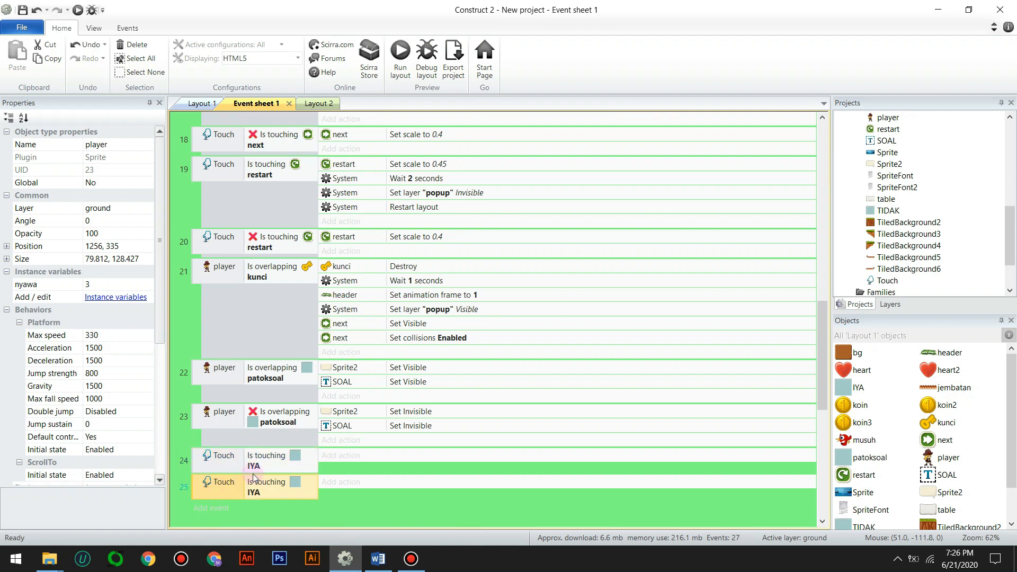
right_click(279, 484)
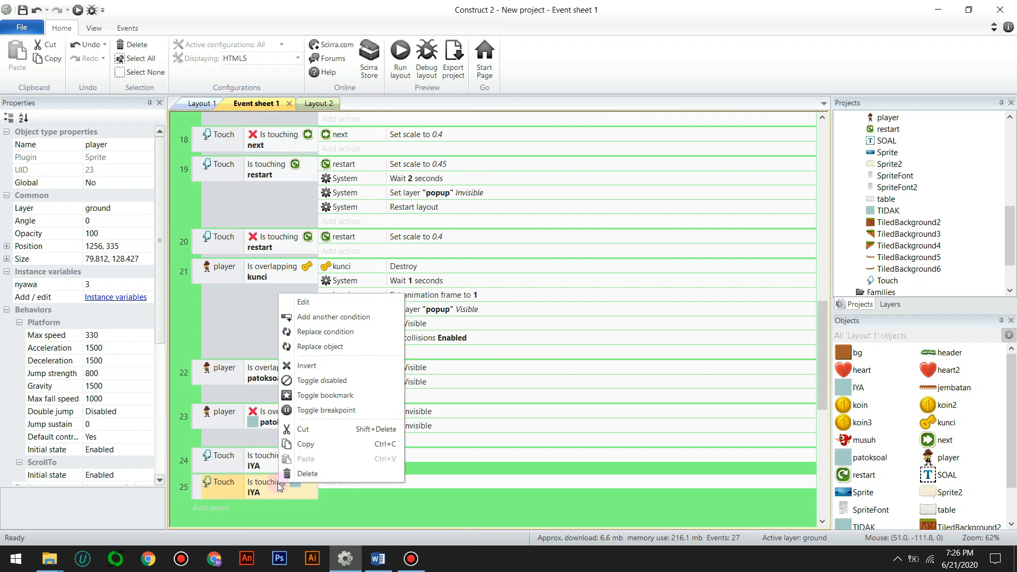
left_click(319, 351)
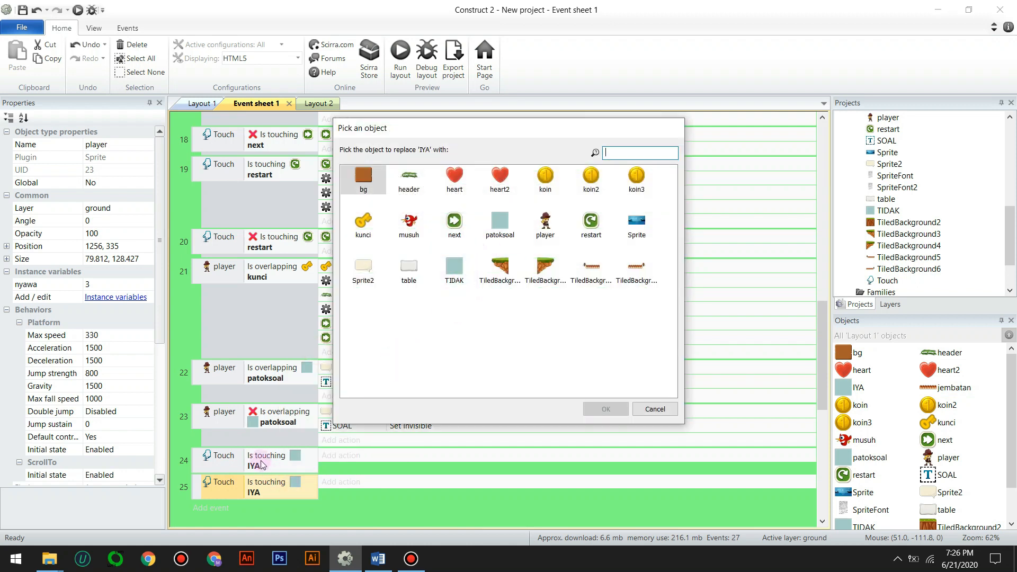
left_click(446, 283)
left_click(598, 413)
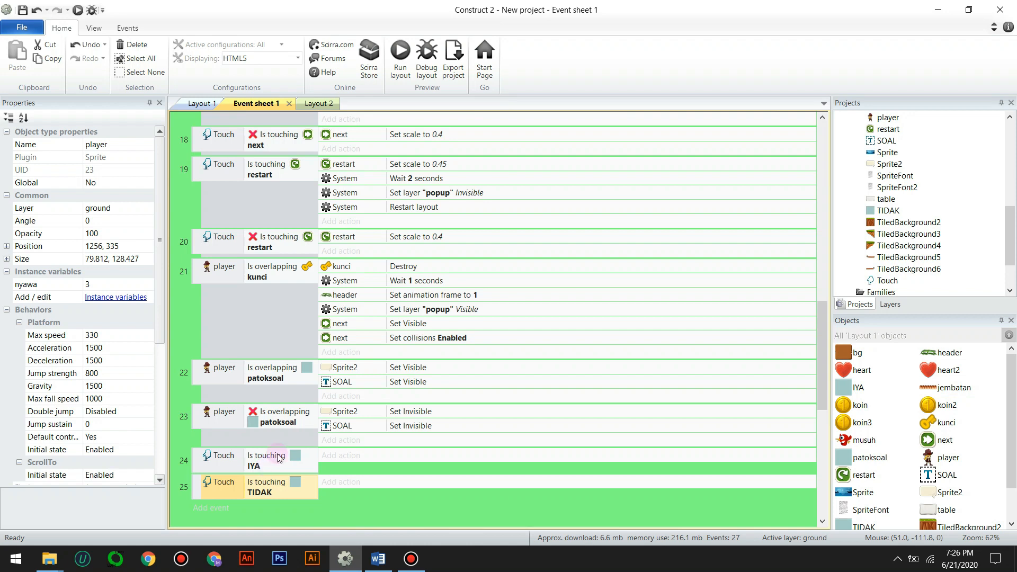
Add an action to the IYA touch event that sets jembatan to Visible
left_click(339, 455)
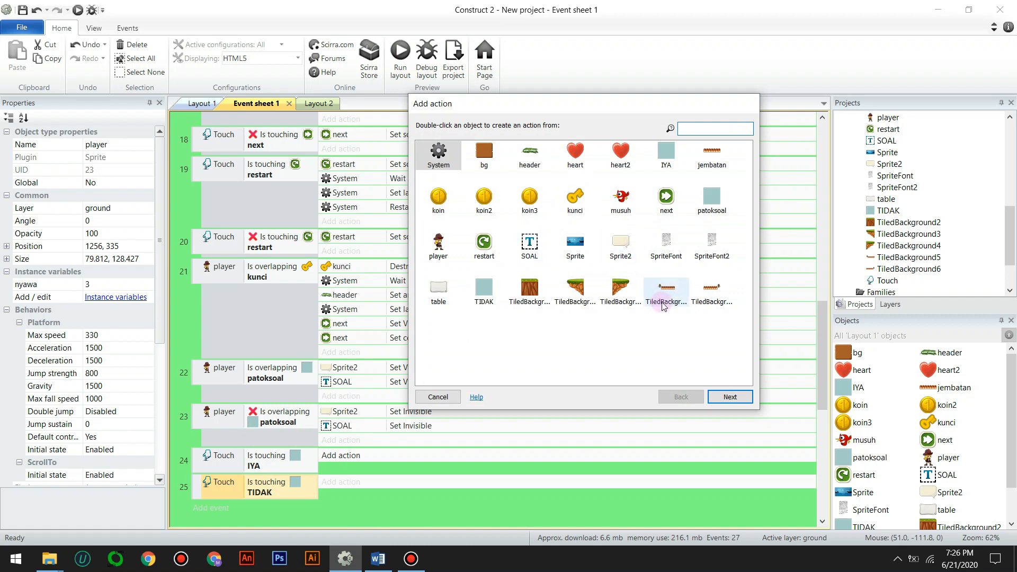
left_click(711, 155)
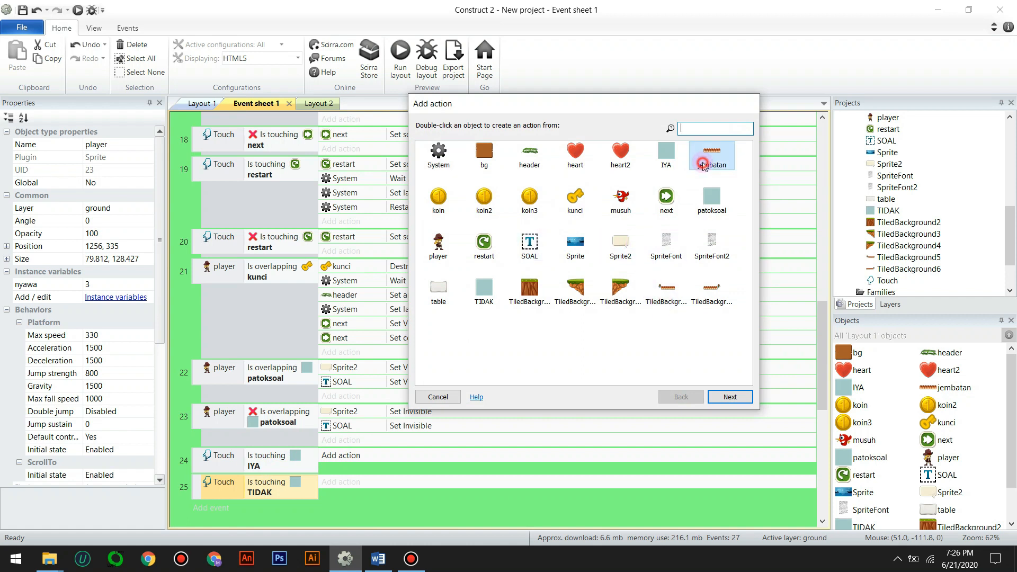
left_click(730, 397)
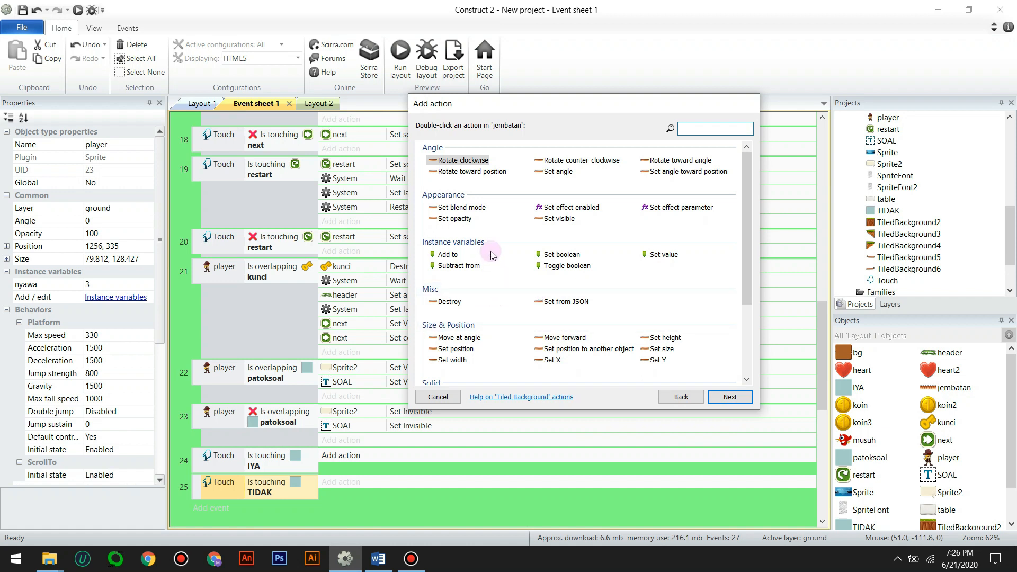
left_click(558, 218)
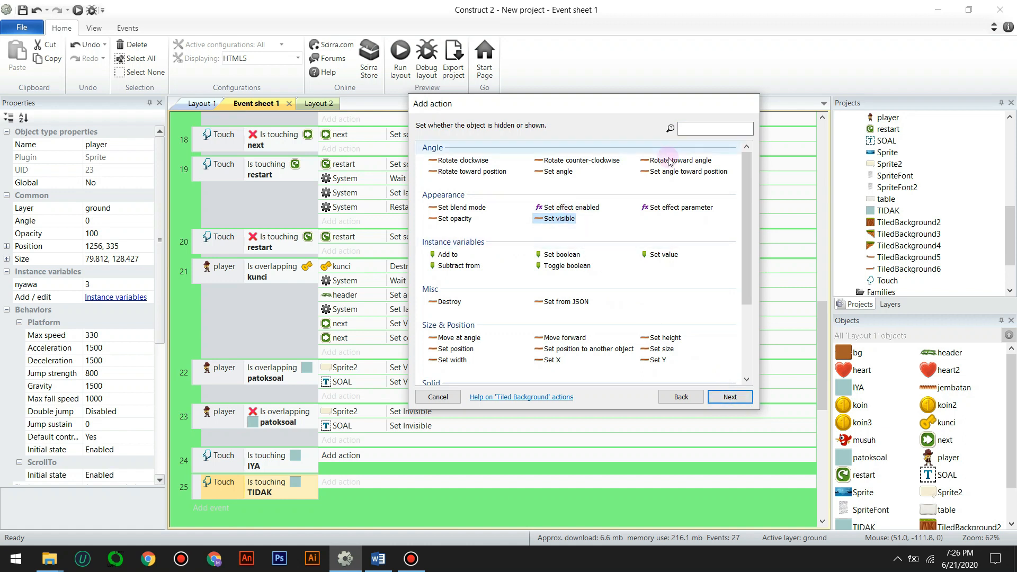
left_click(686, 129)
type("v")
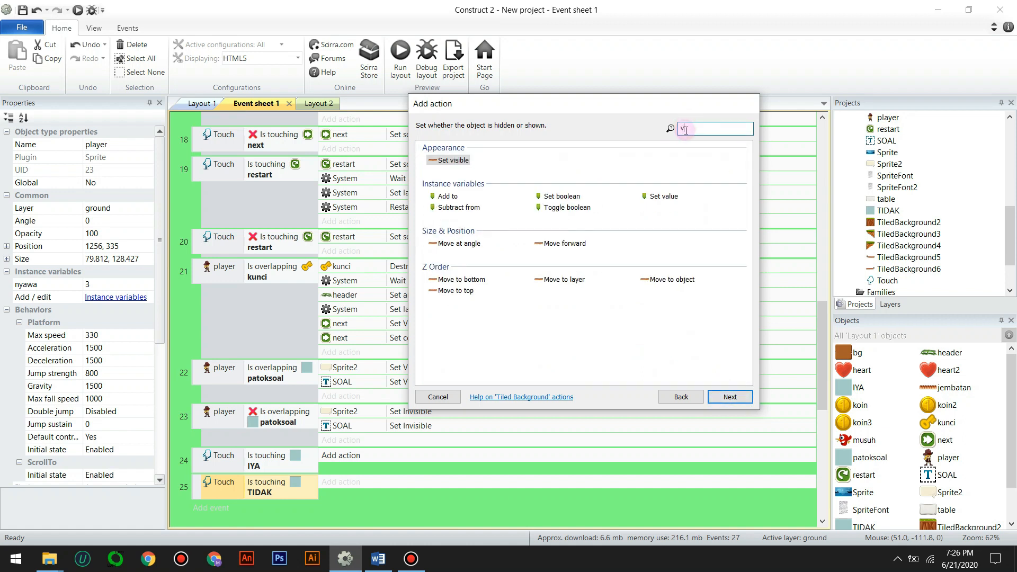
left_click(730, 397)
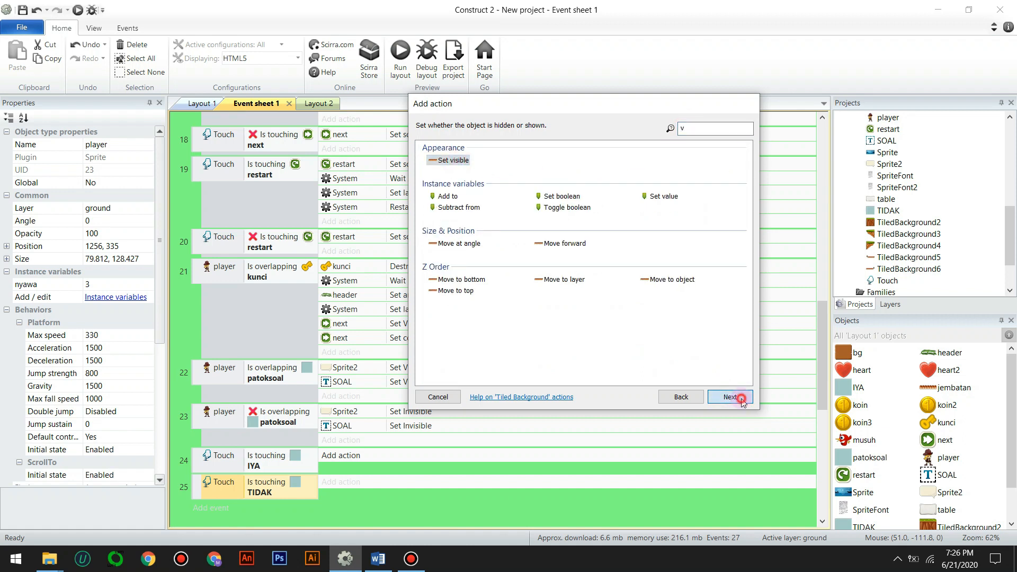
left_click(709, 315)
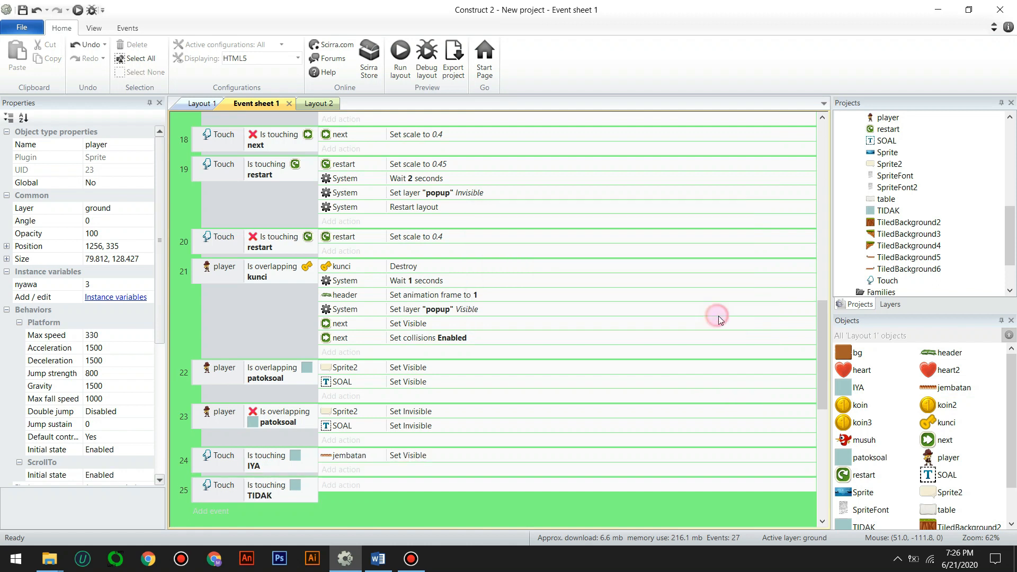
Add a second action to the IYA touch event that sets jembatan's Solid behavior to Enabled
left_click(341, 470)
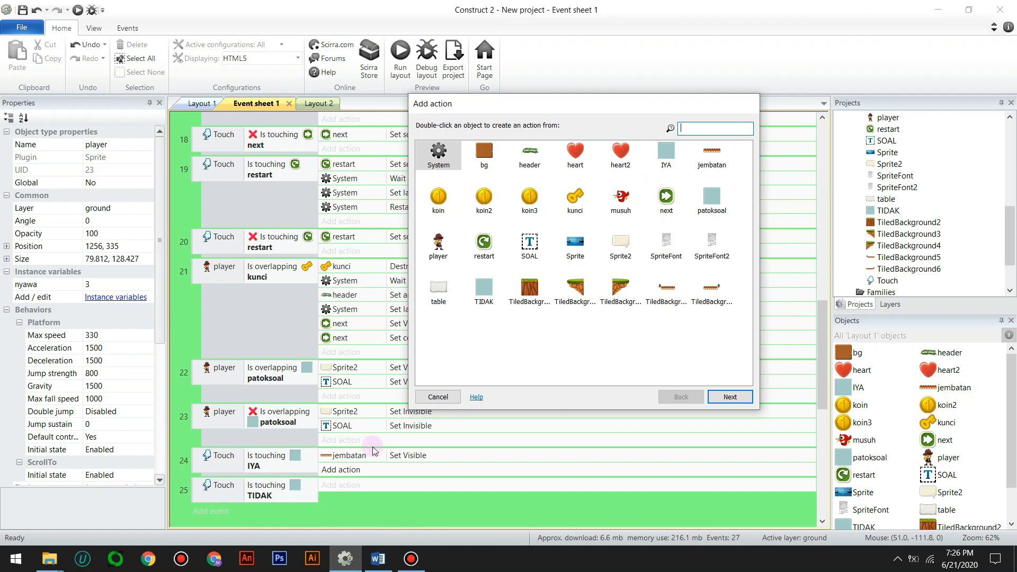
left_click(704, 171)
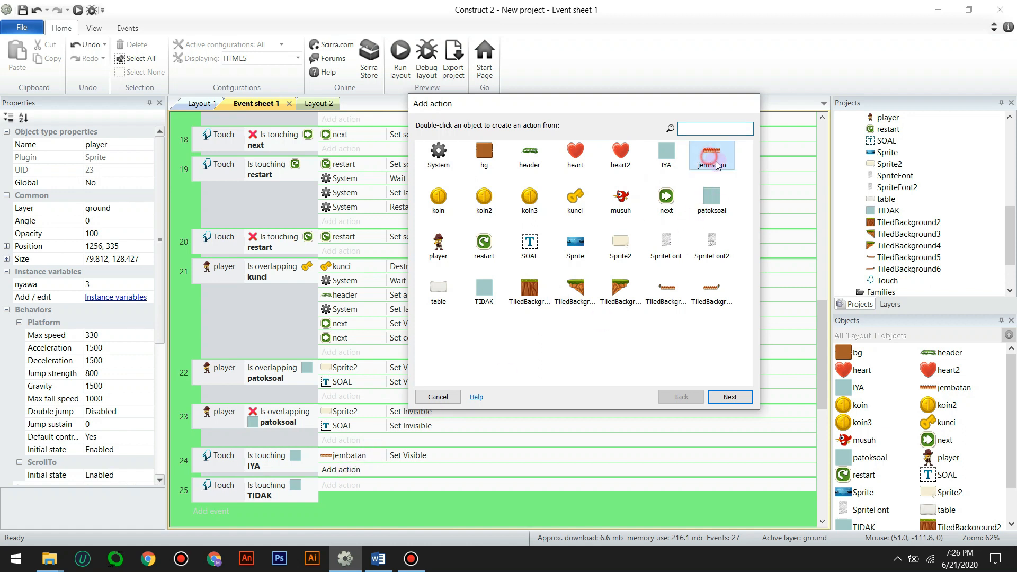
left_click(729, 397)
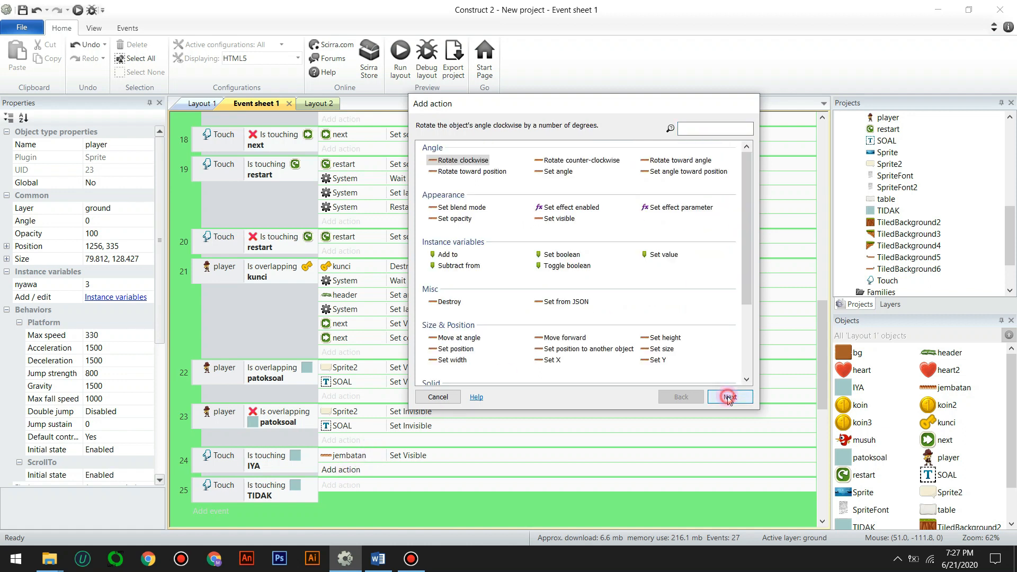
left_click(693, 130)
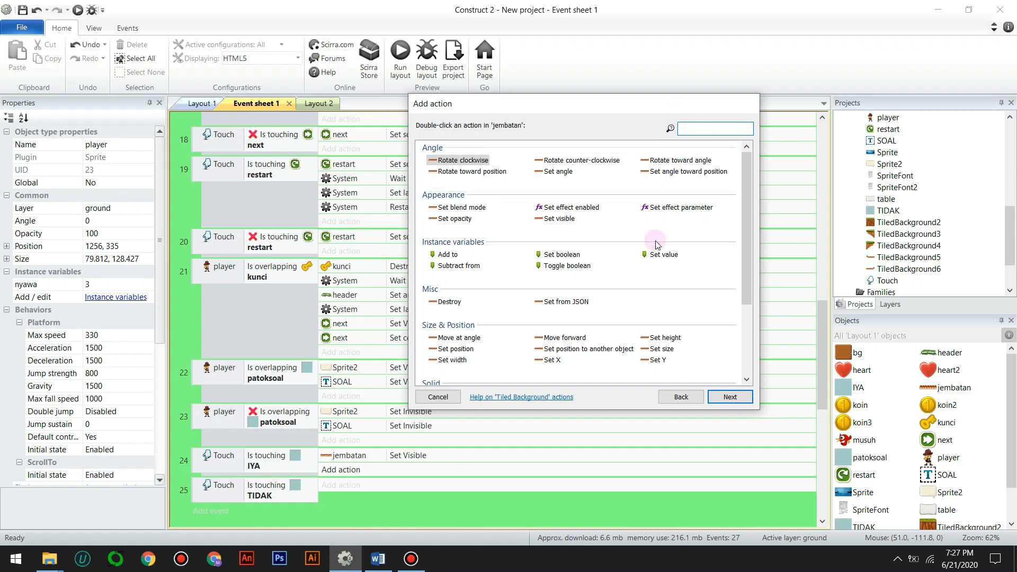
scroll(650, 248, "down", 3)
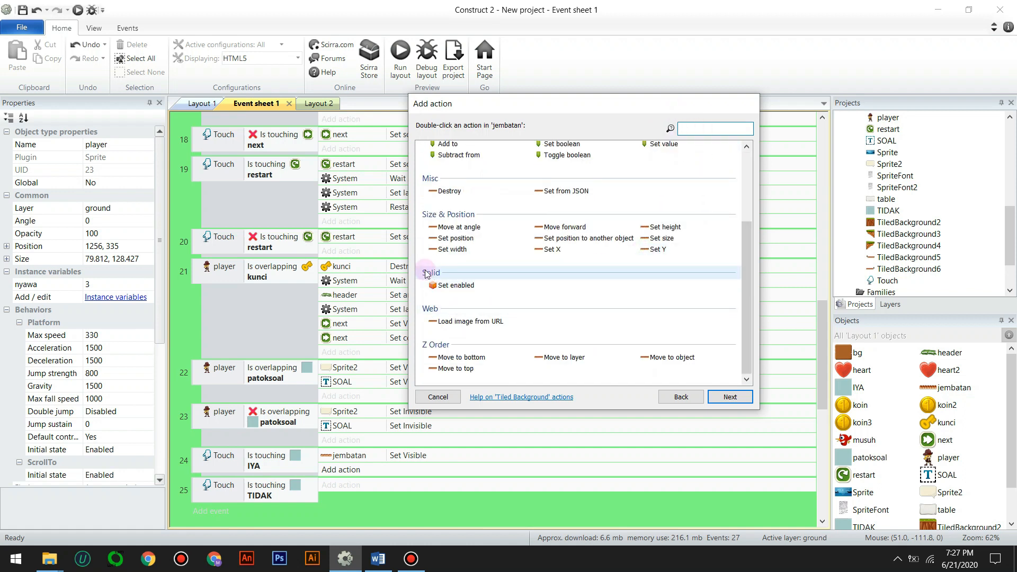
left_click(448, 285)
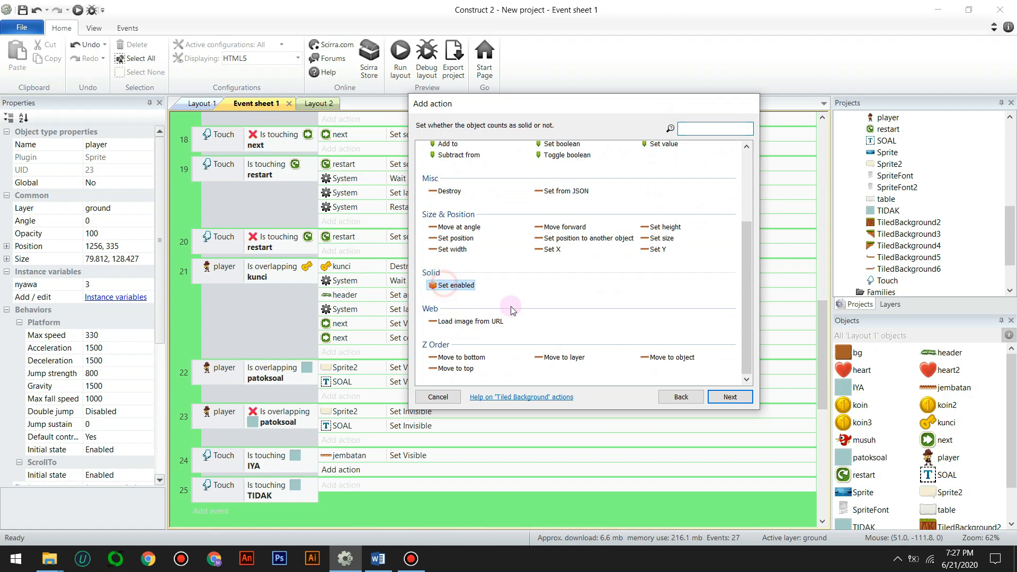
left_click(729, 398)
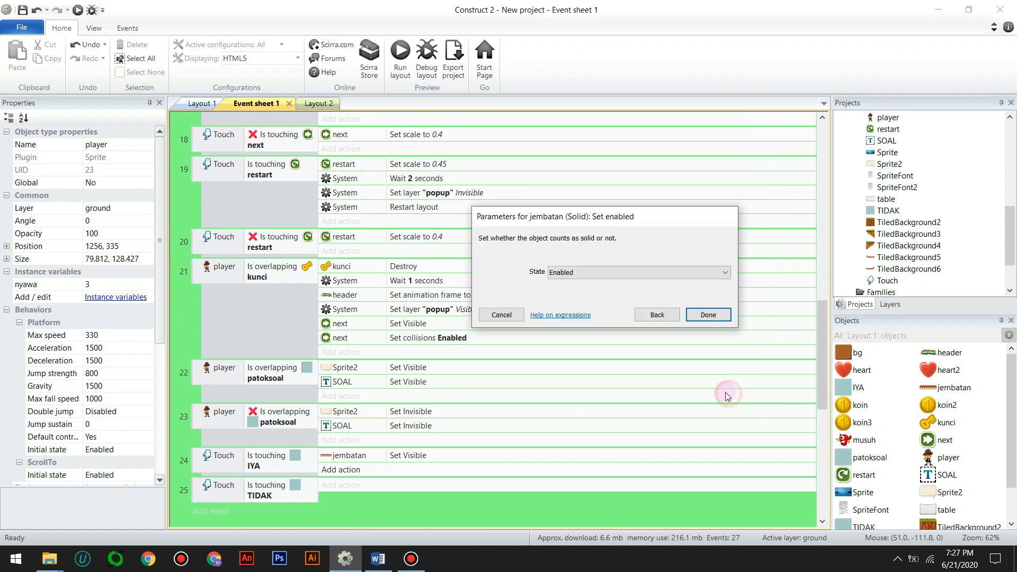
left_click(630, 271)
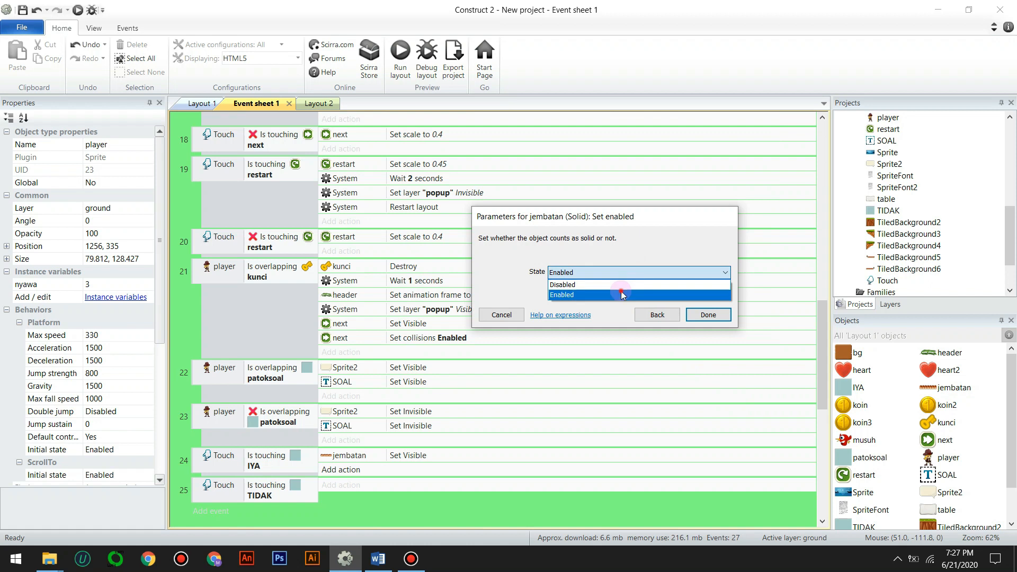
left_click(621, 294)
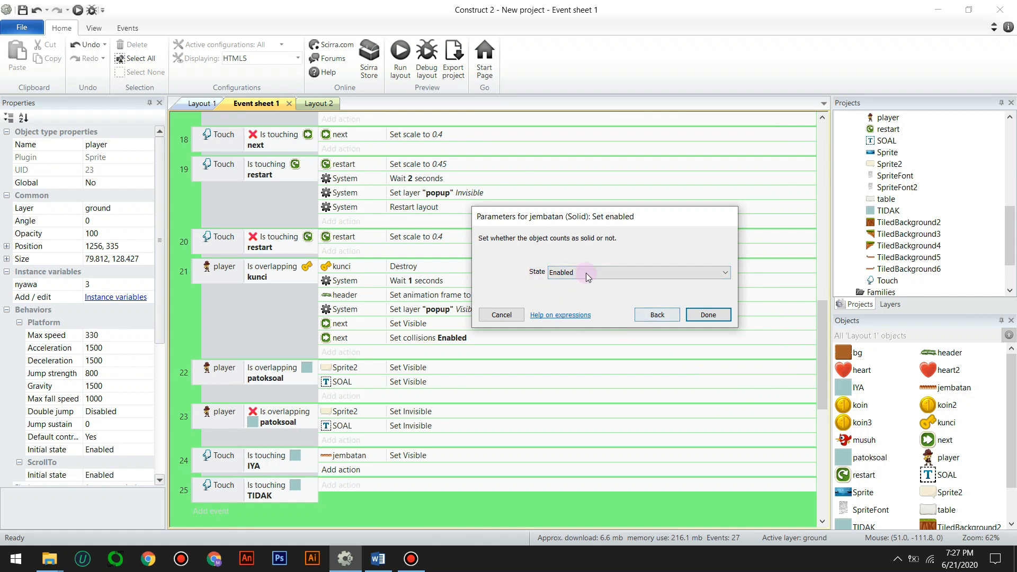
left_click(720, 316)
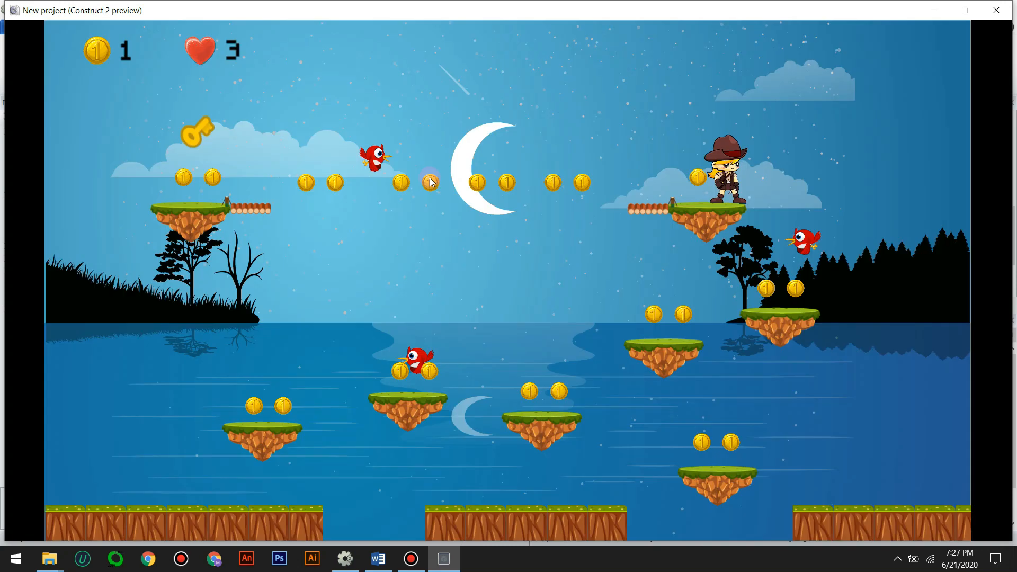
Test the IYA answer in the preview by bringing up the question, answering IYA and crossing the bridge to the key, and close the preview
key("Right")
key("Left")
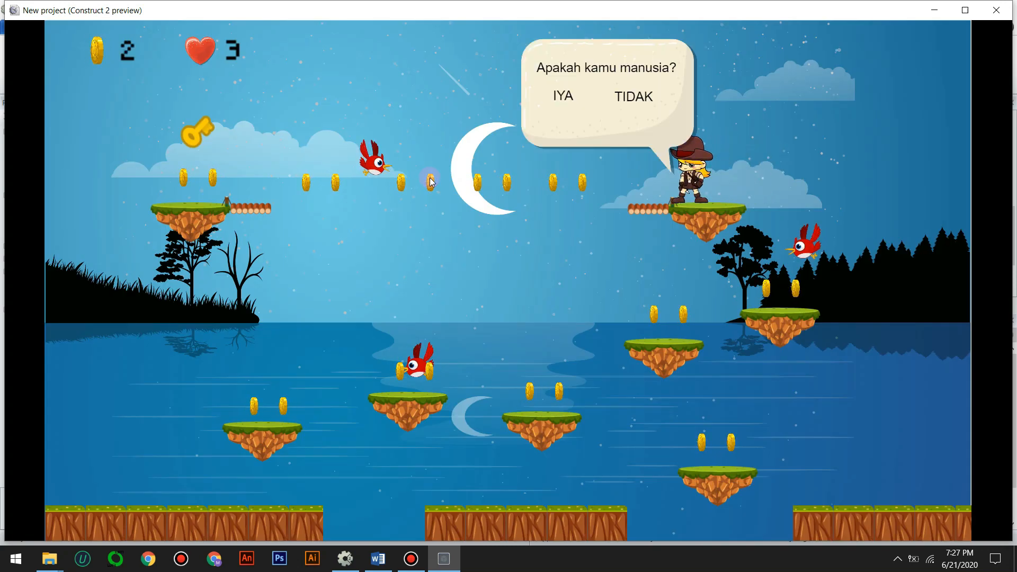
left_click(564, 96)
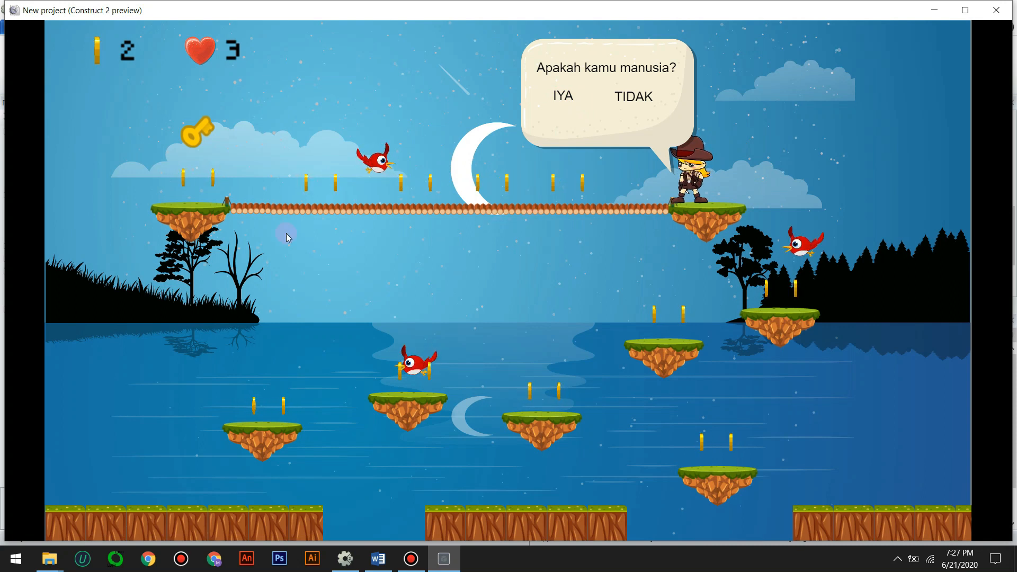
key("Left")
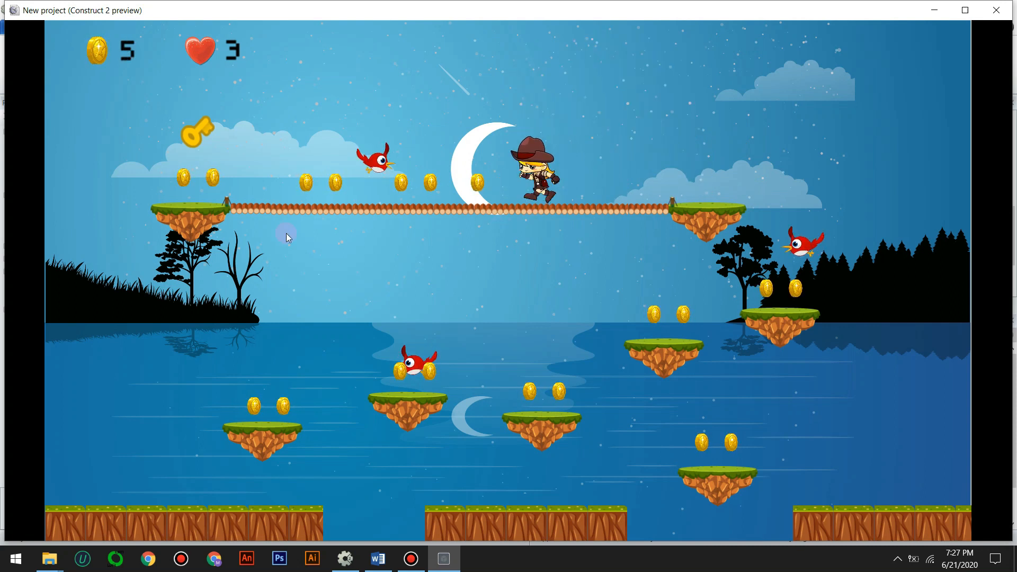
key("Up")
key("Left")
key("Left")
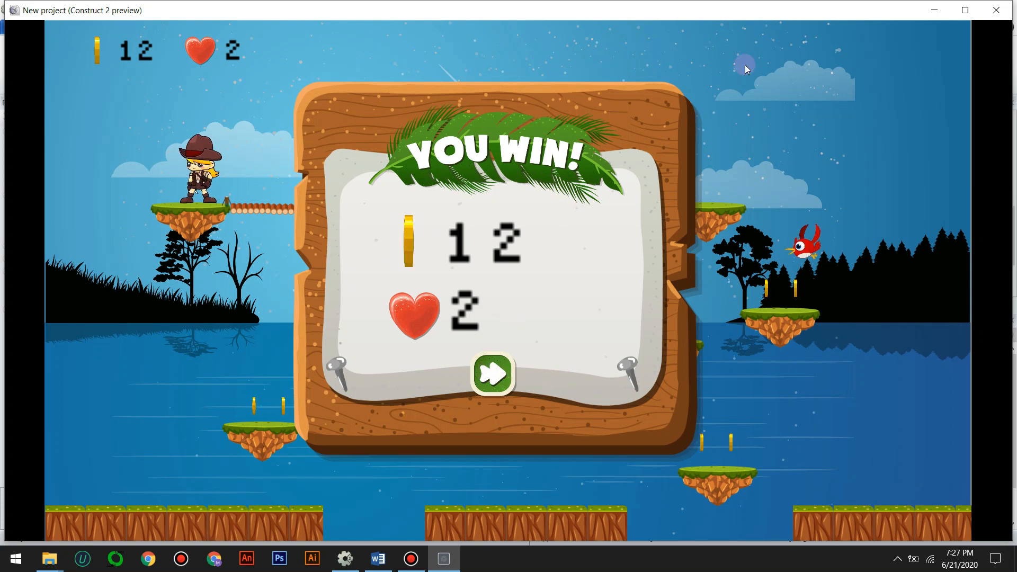
left_click(996, 10)
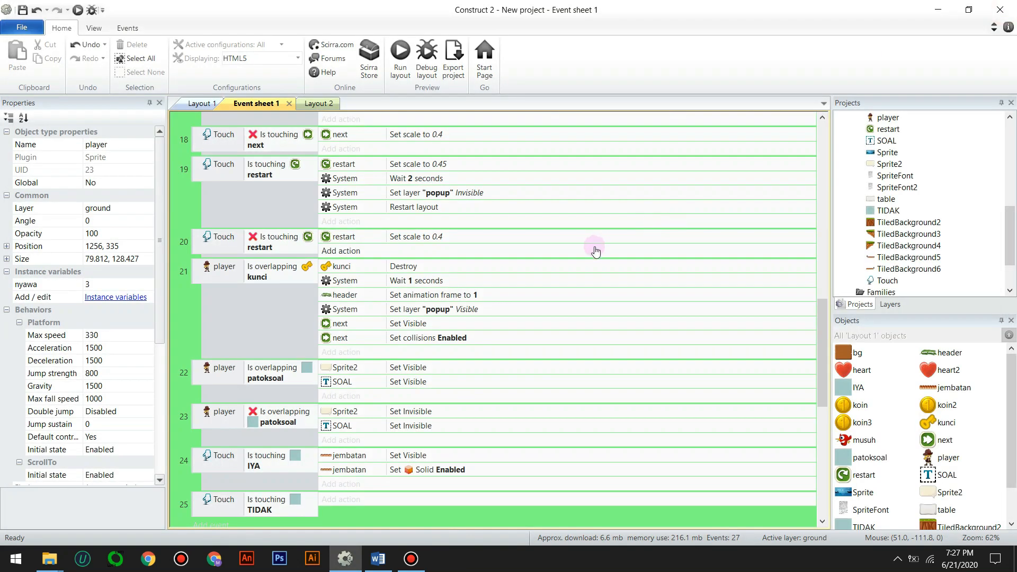
Add an action to the TIDAK touch event that subtracts 1 from the player's nyawa instance variable
scroll(530, 303, "down", 2)
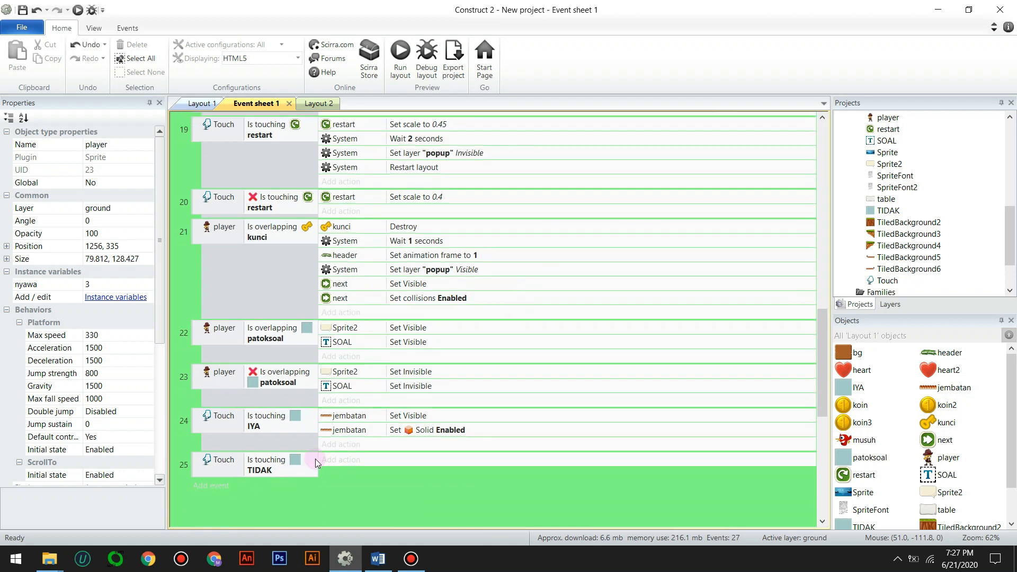
left_click(338, 460)
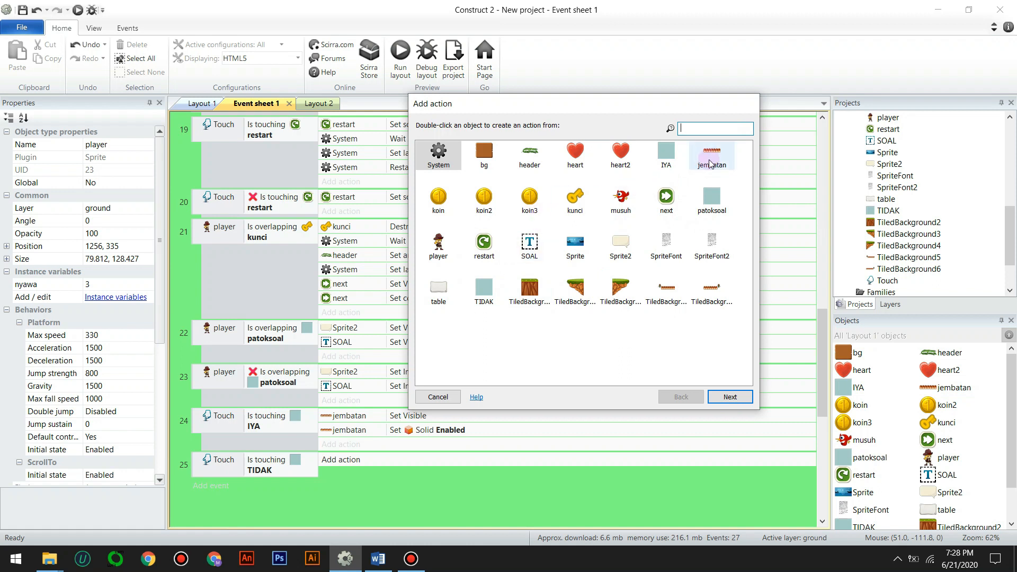
left_click(429, 247)
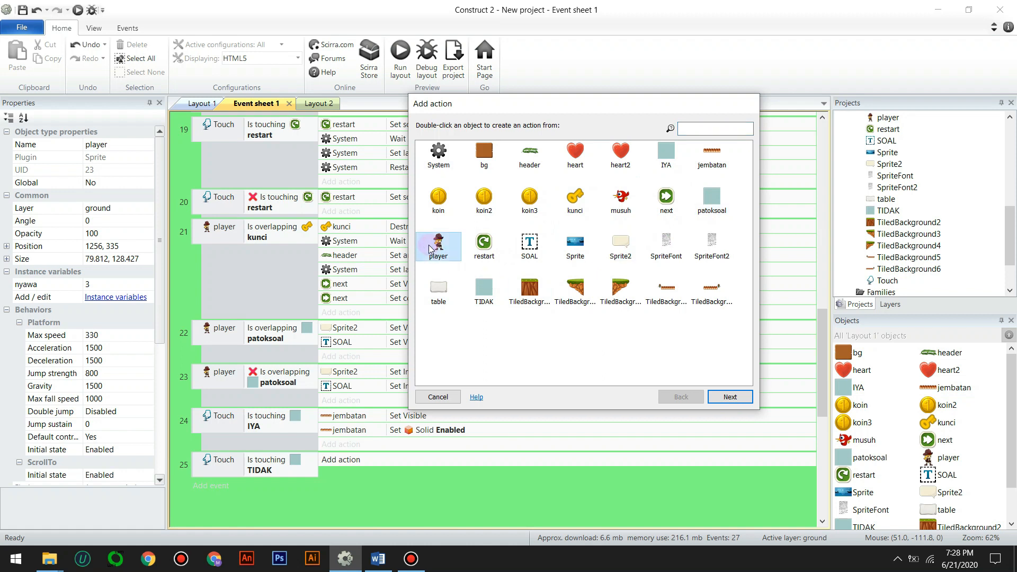
left_click(725, 397)
scroll(529, 275, "down", 5)
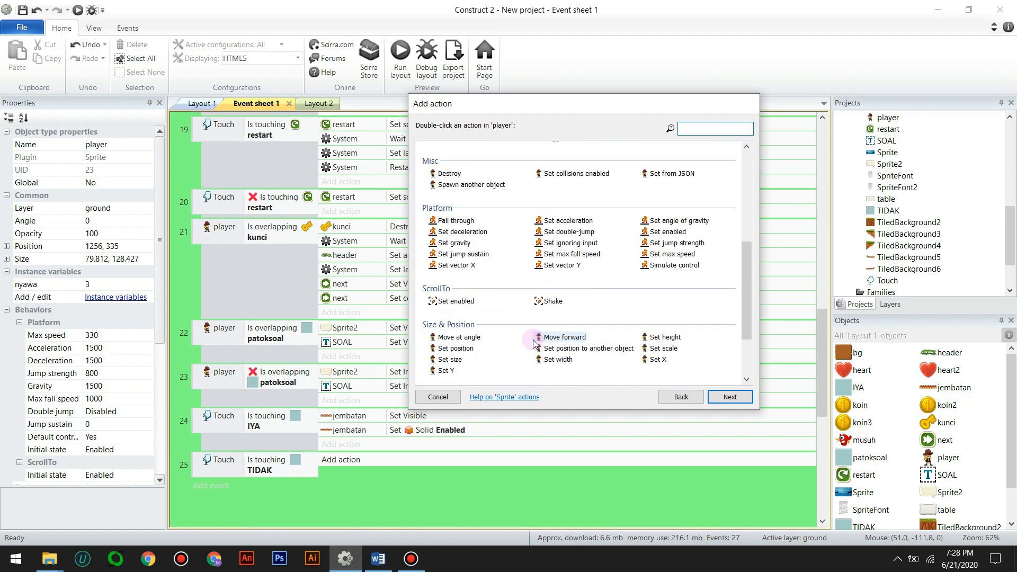
scroll(488, 234, "up", 3)
left_click(460, 248)
left_click(730, 397)
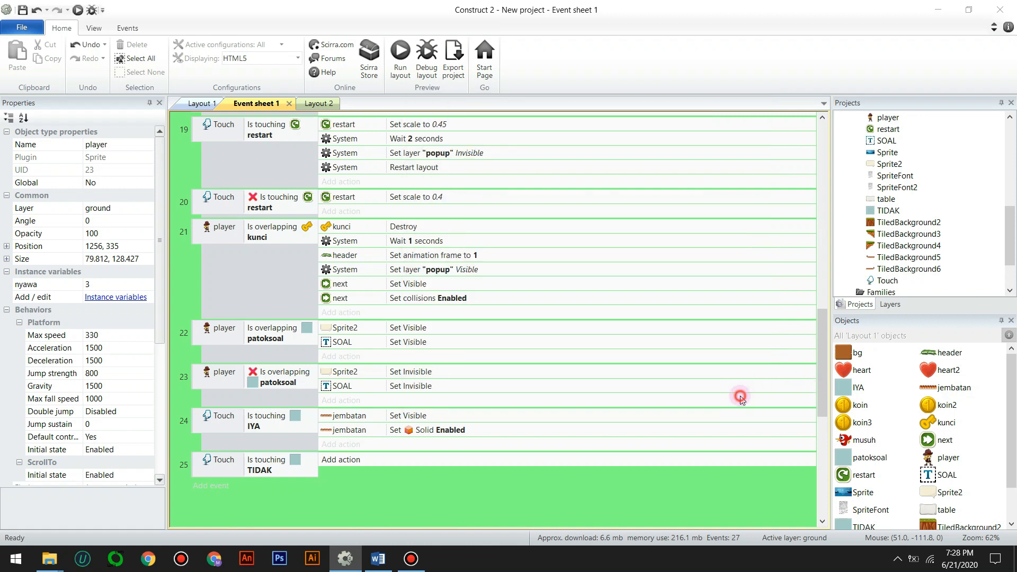
left_click(563, 292)
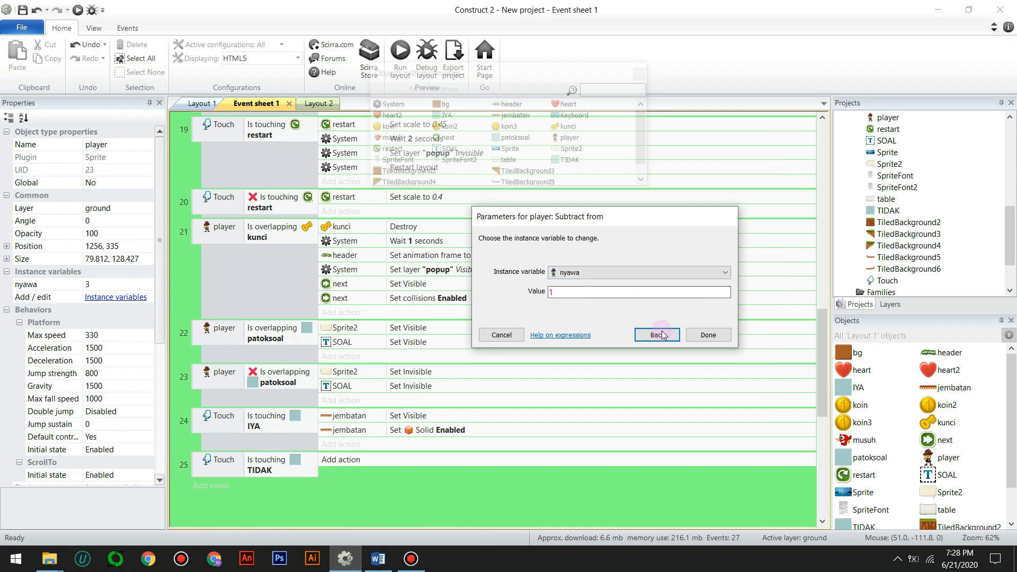
left_click(708, 335)
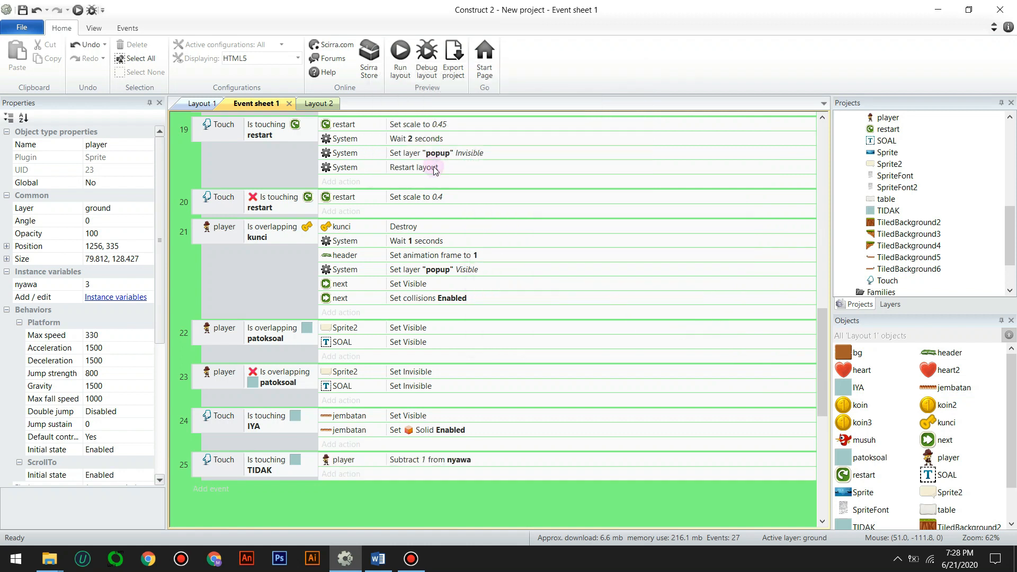
Compare the nyawa subtraction in the musuh collision event with the action in the TIDAK touch event
scroll(433, 166, "up", 5)
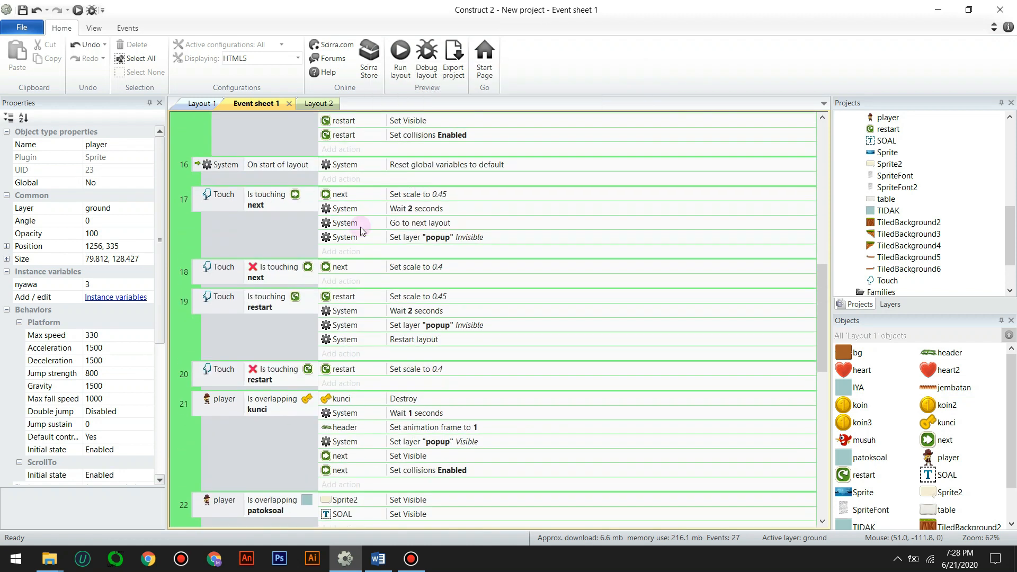
scroll(349, 237, "up", 3)
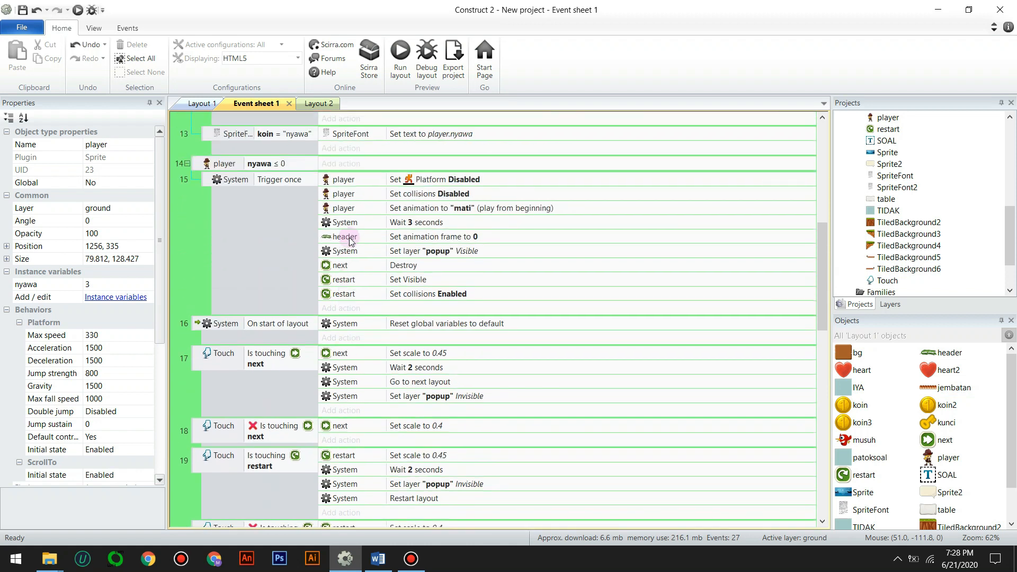
scroll(350, 241, "up", 5)
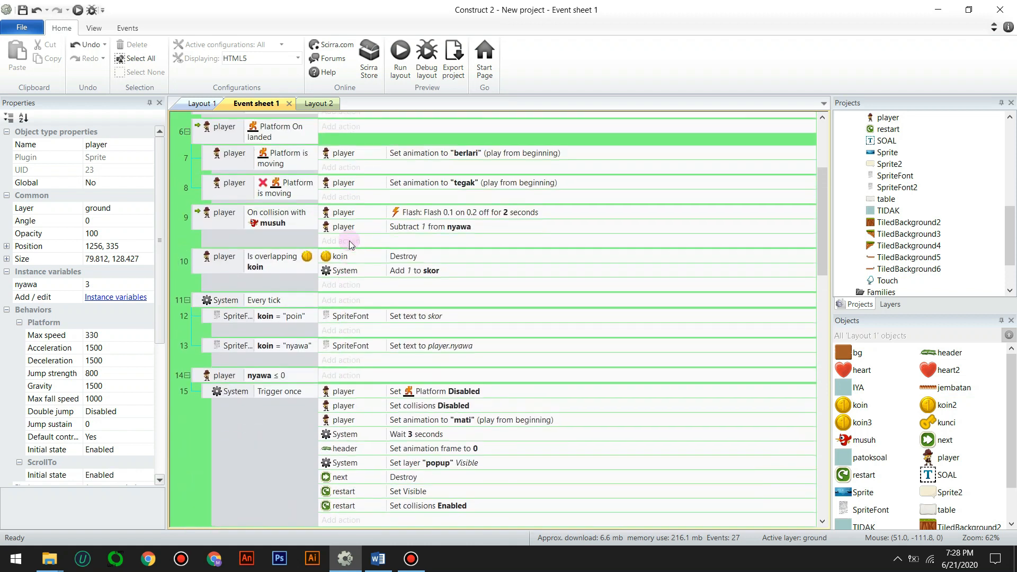
scroll(349, 240, "up", 1)
left_click(350, 258)
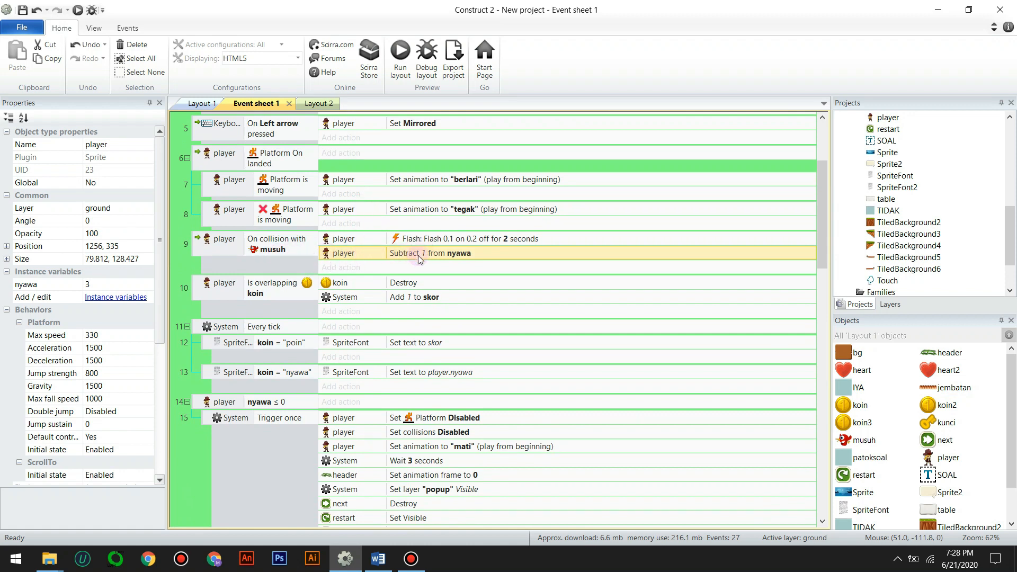
scroll(445, 275, "down", 7)
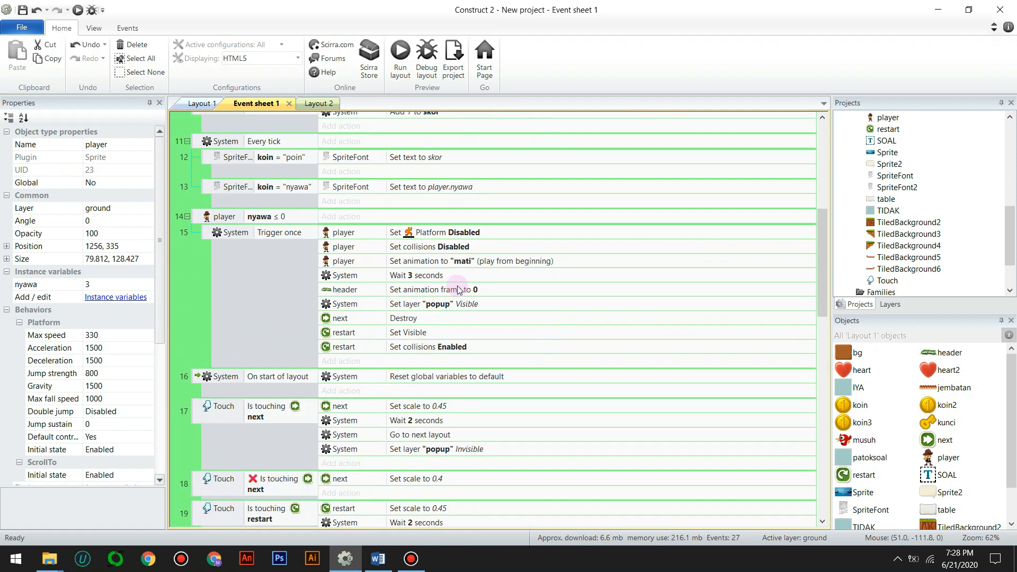
scroll(463, 296, "down", 8)
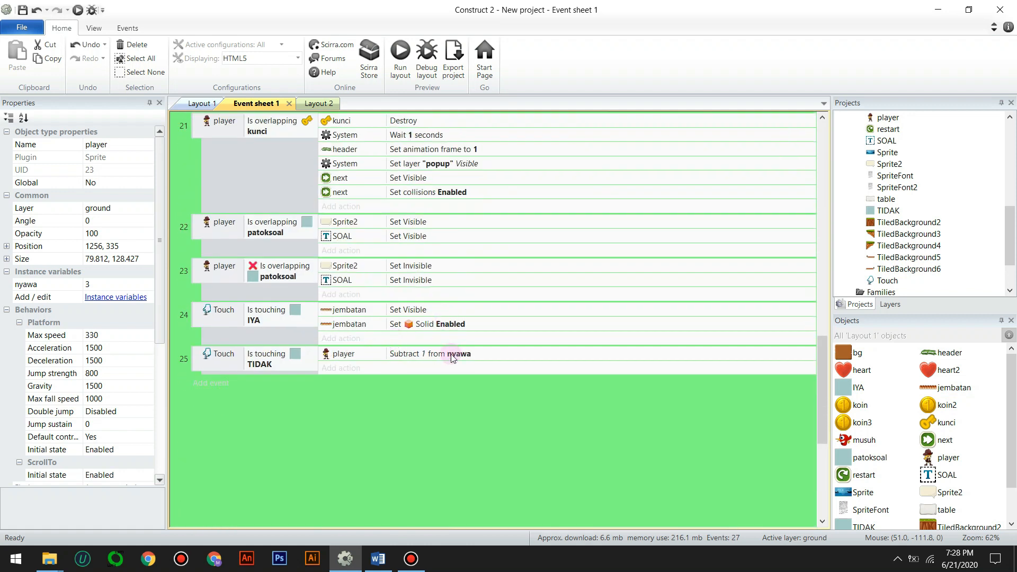
Test the TIDAK answer in the preview by moving the player to the question and answering TIDAK, and close the preview
left_click(401, 53)
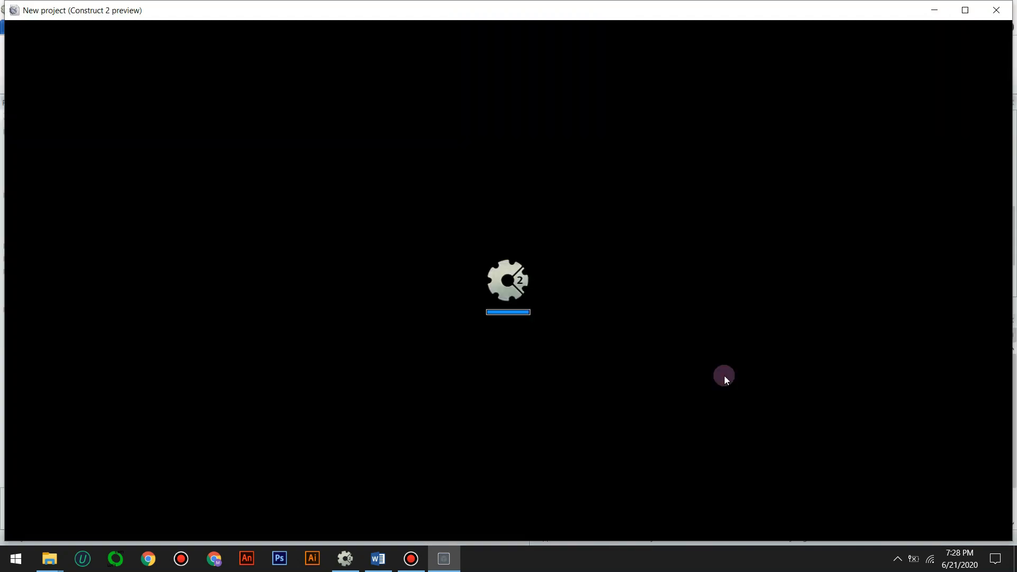
key("Left")
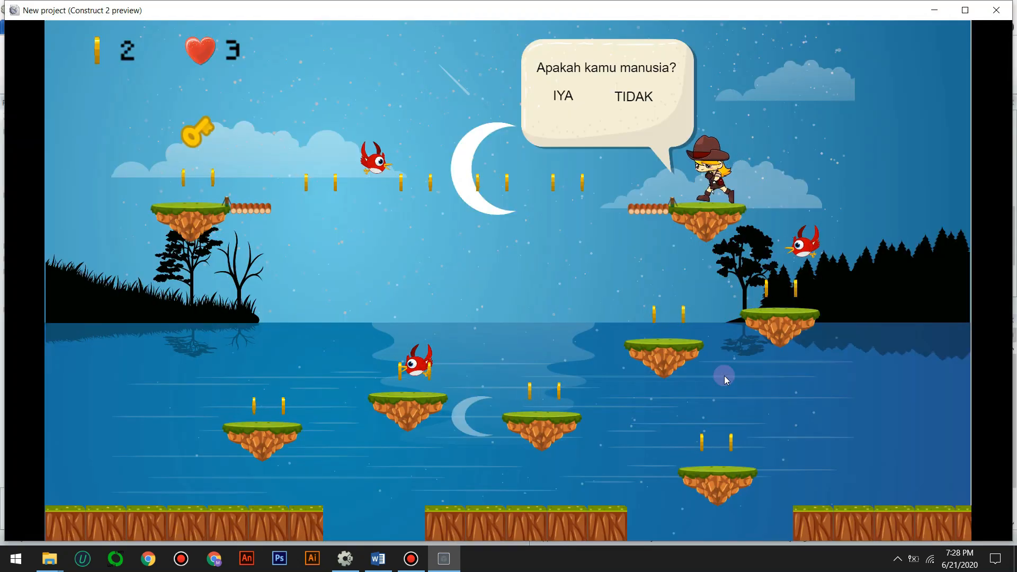
left_click(640, 98)
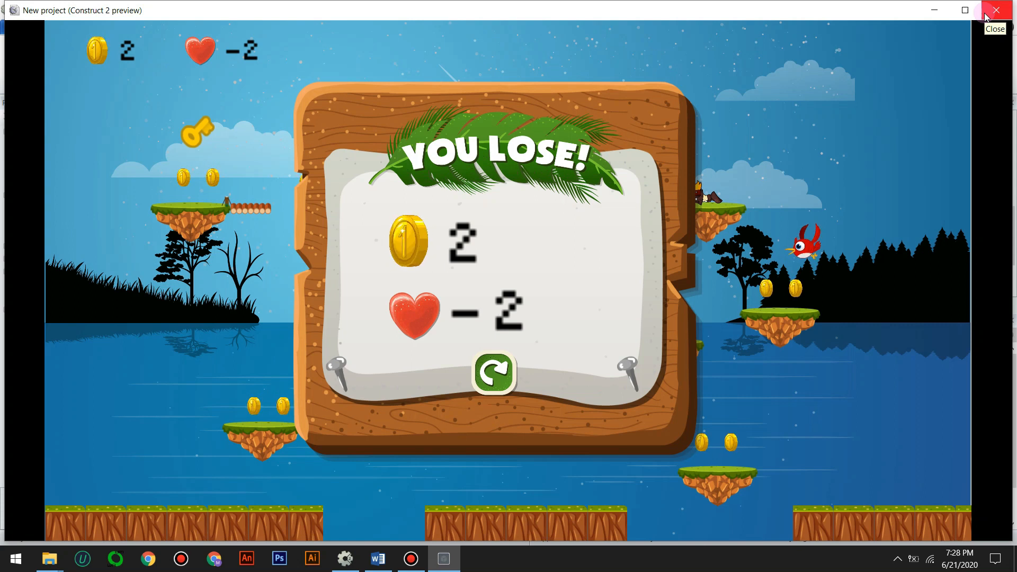
left_click(984, 12)
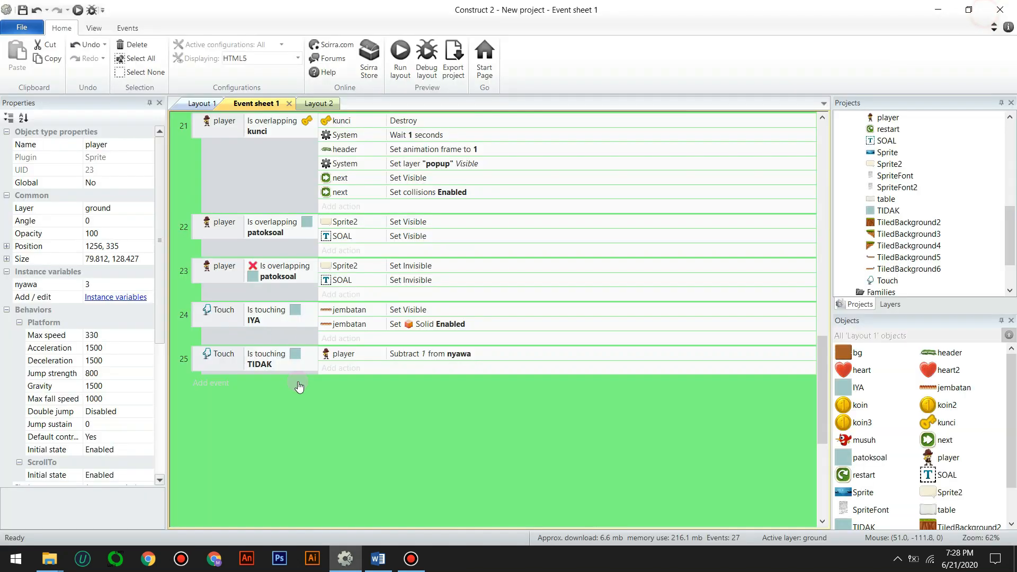
Replace the Is touching object condition of the TIDAK event with On touched object, keeping TIDAK as the object
left_click(199, 104)
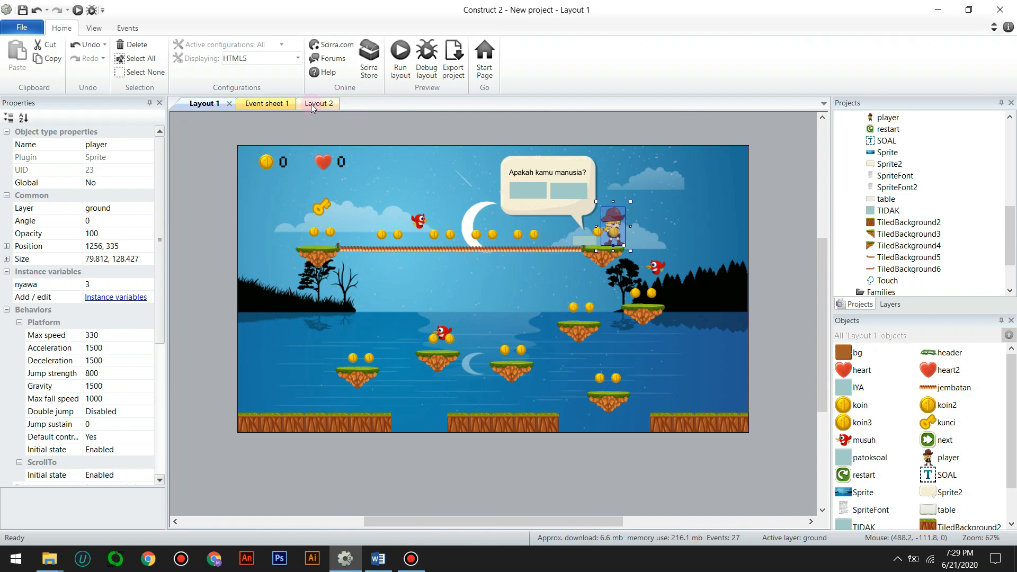
left_click(265, 104)
left_click(264, 364)
right_click(265, 364)
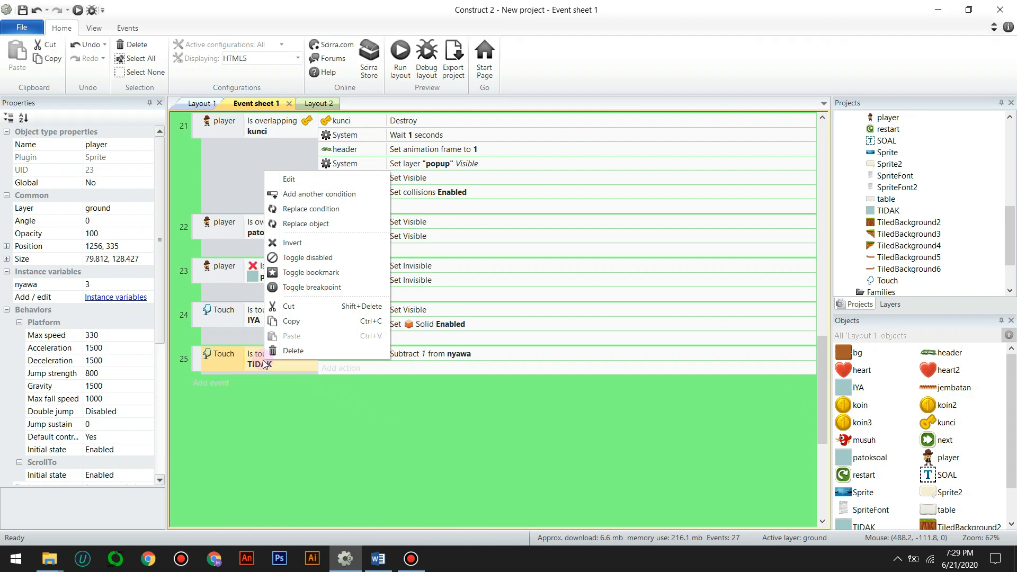
left_click(281, 413)
double_click(282, 354)
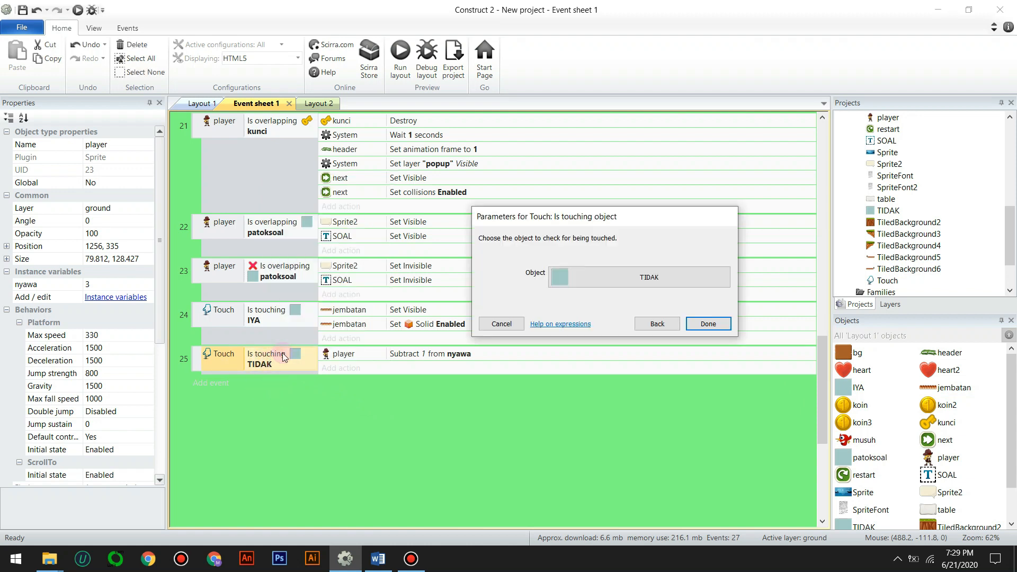
left_click(655, 324)
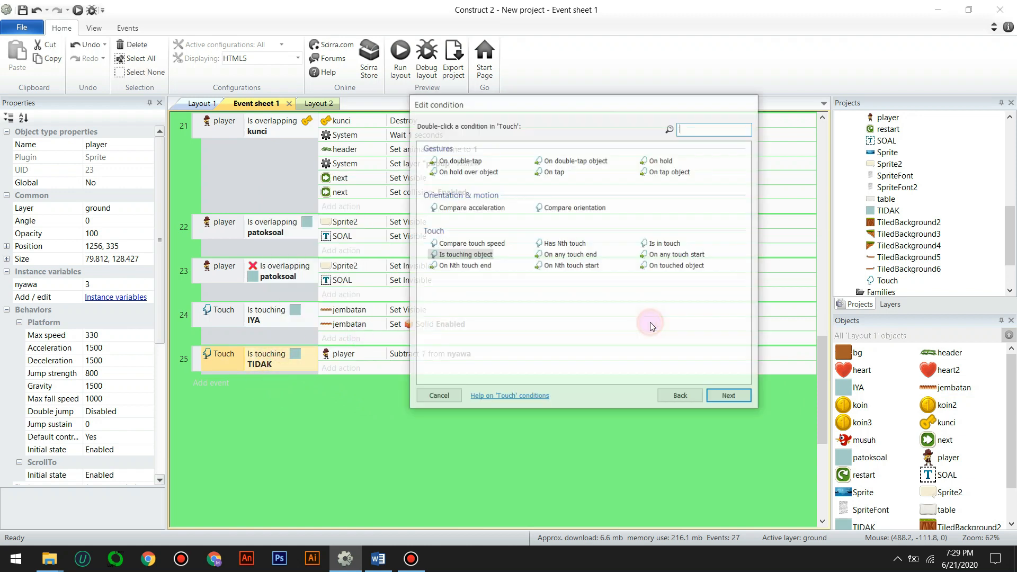
left_click(677, 266)
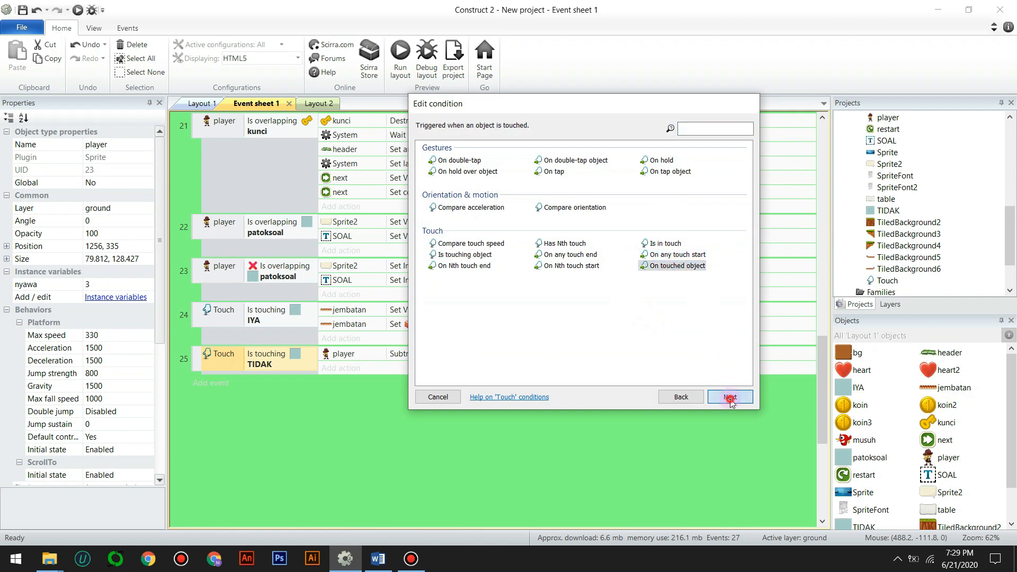
left_click(729, 397)
left_click(708, 324)
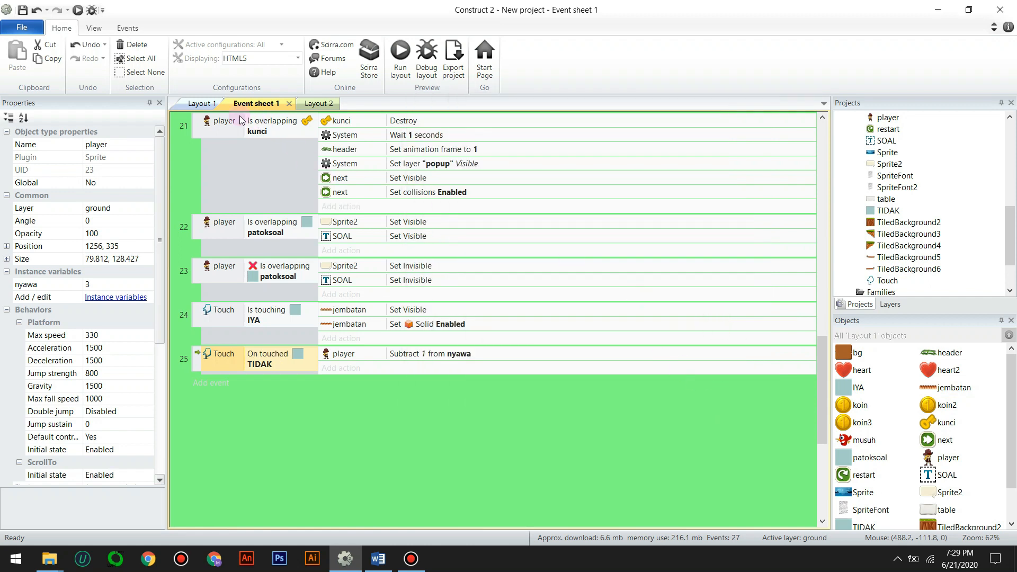
Preview Layout 1 and answer TIDAK several times to test the life deduction, and close the preview
left_click(187, 104)
left_click(391, 55)
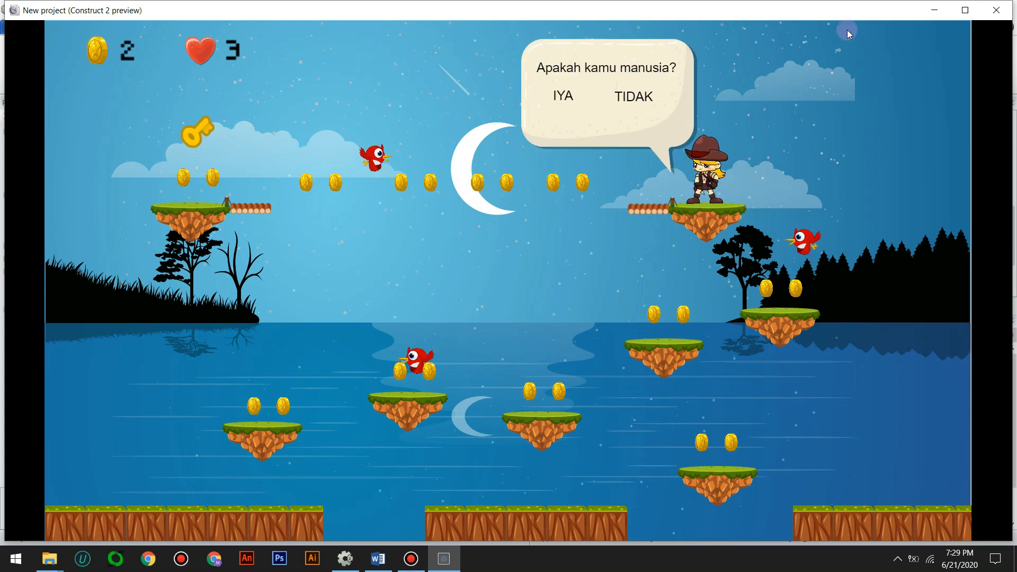
left_click(661, 116)
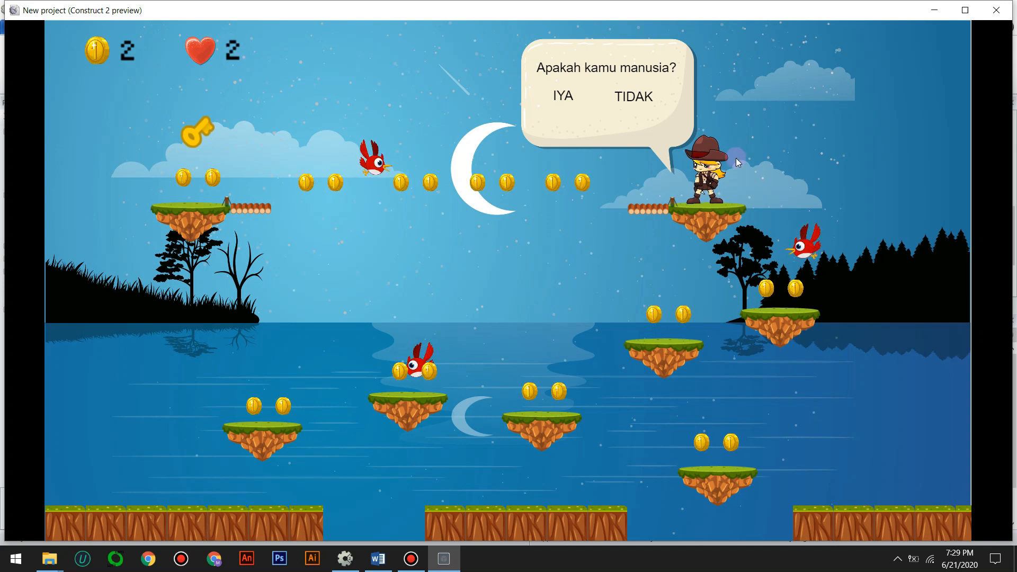
left_click(638, 104)
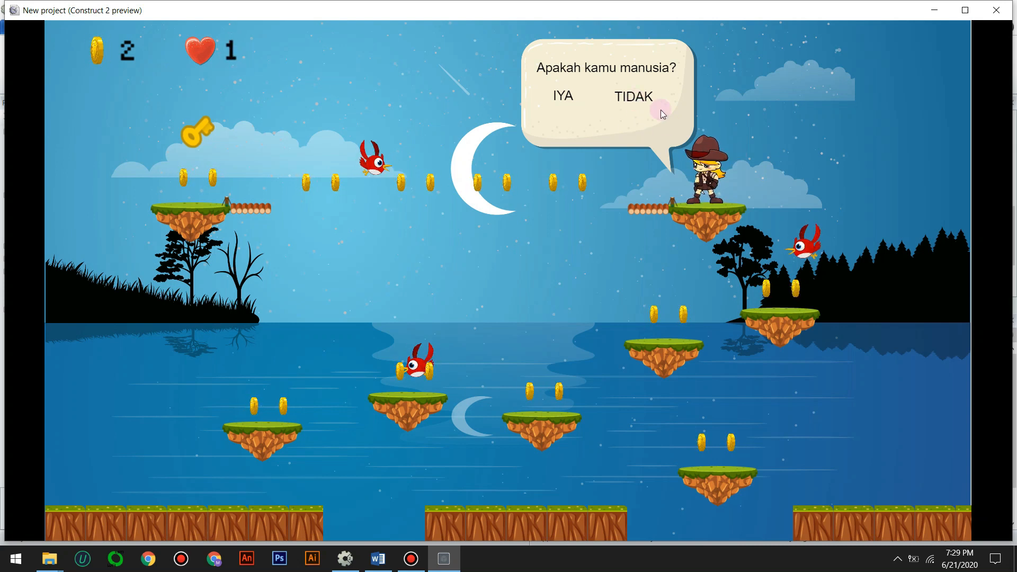
left_click(595, 82)
left_click(630, 97)
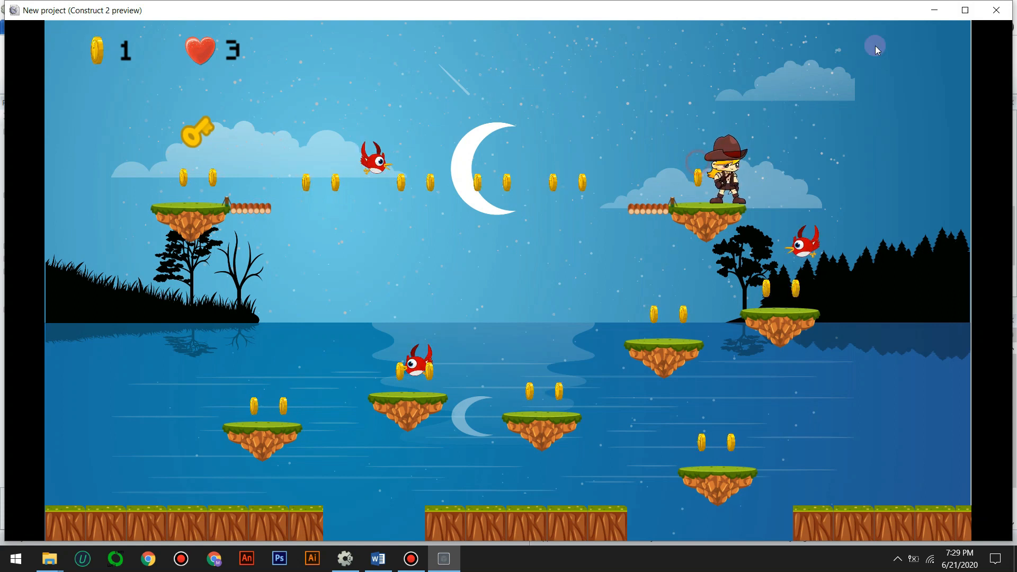
left_click(995, 10)
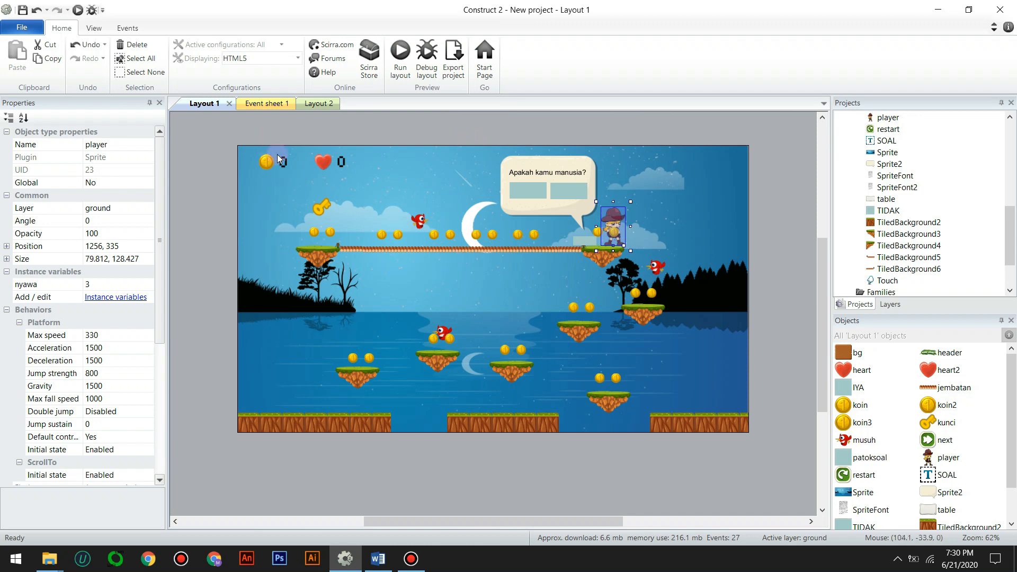
Insert a new Sprite object near the upper edge of Layout 1, between the heart counter and the speech bubble
left_click(53, 565)
left_click(224, 481)
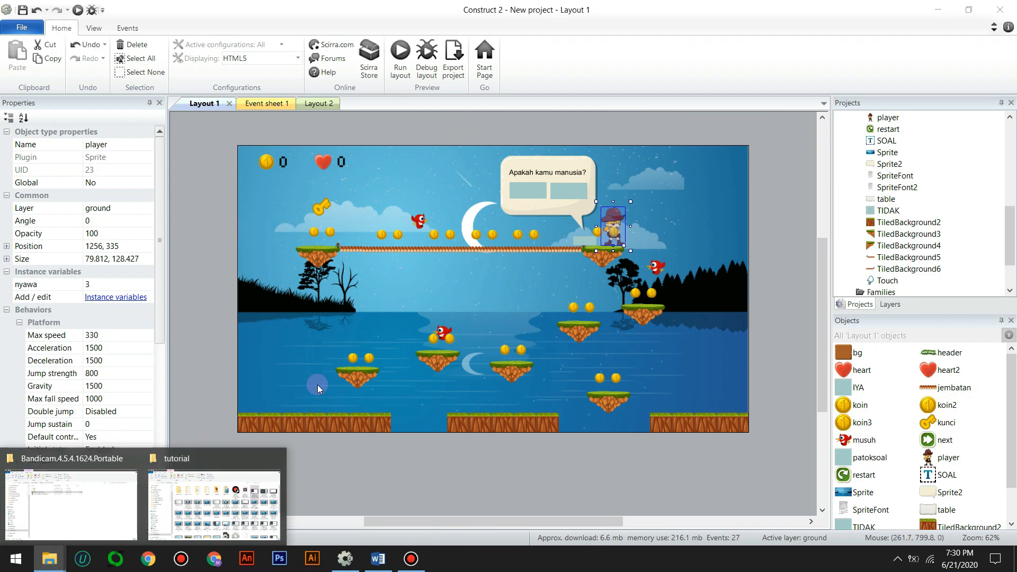
right_click(360, 131)
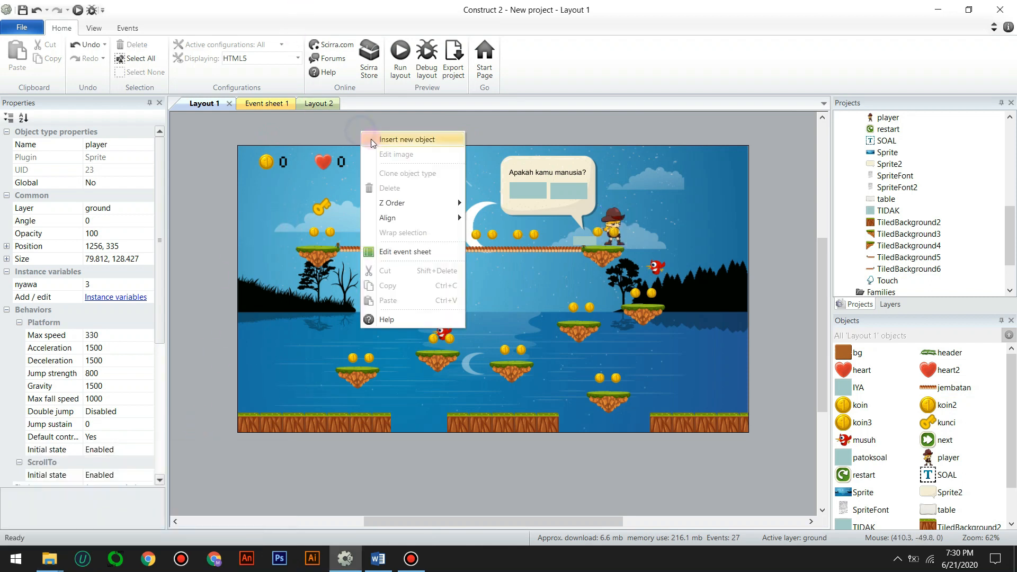
left_click(375, 140)
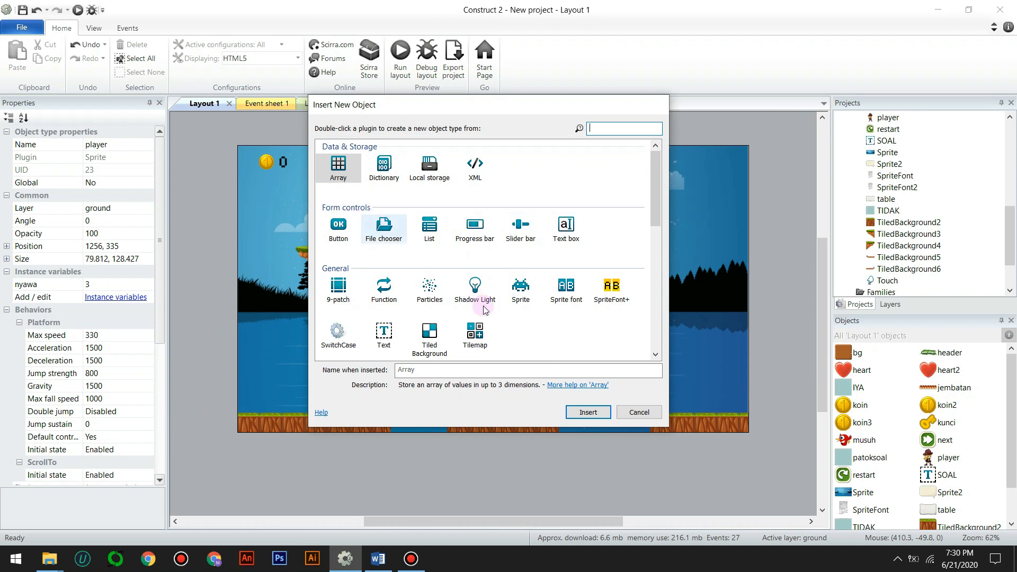
left_click(519, 290)
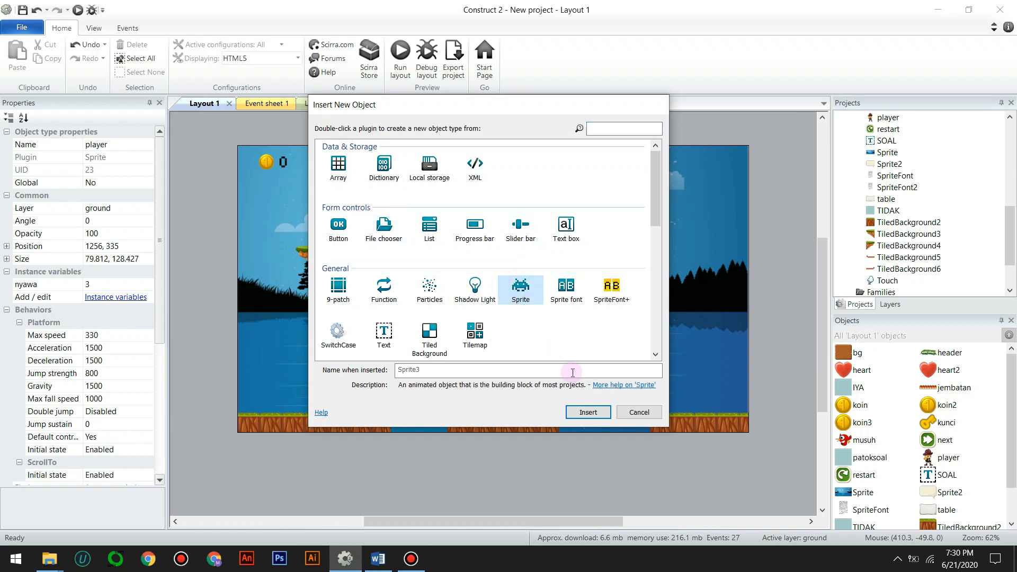
left_click(586, 413)
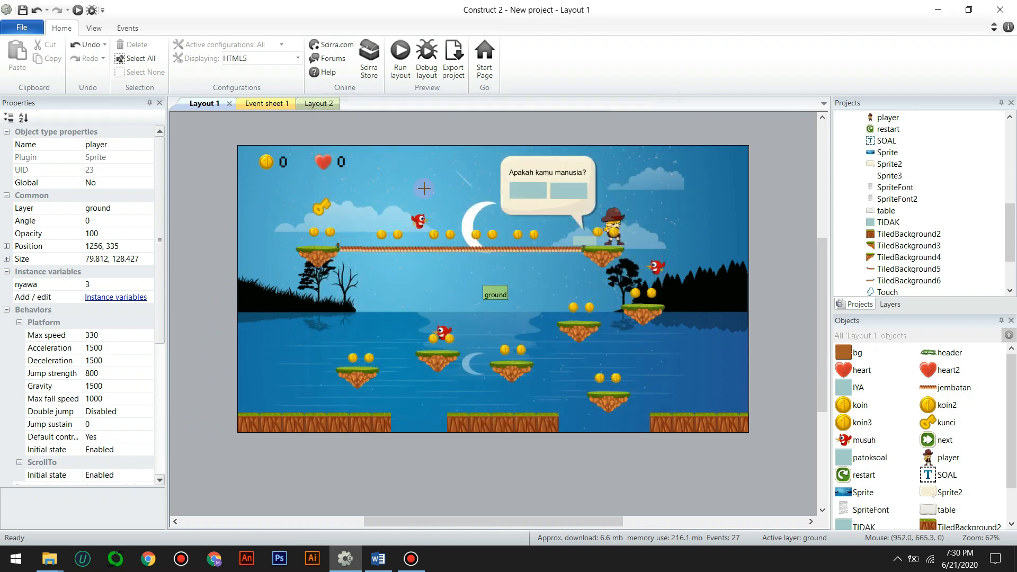
left_click(390, 153)
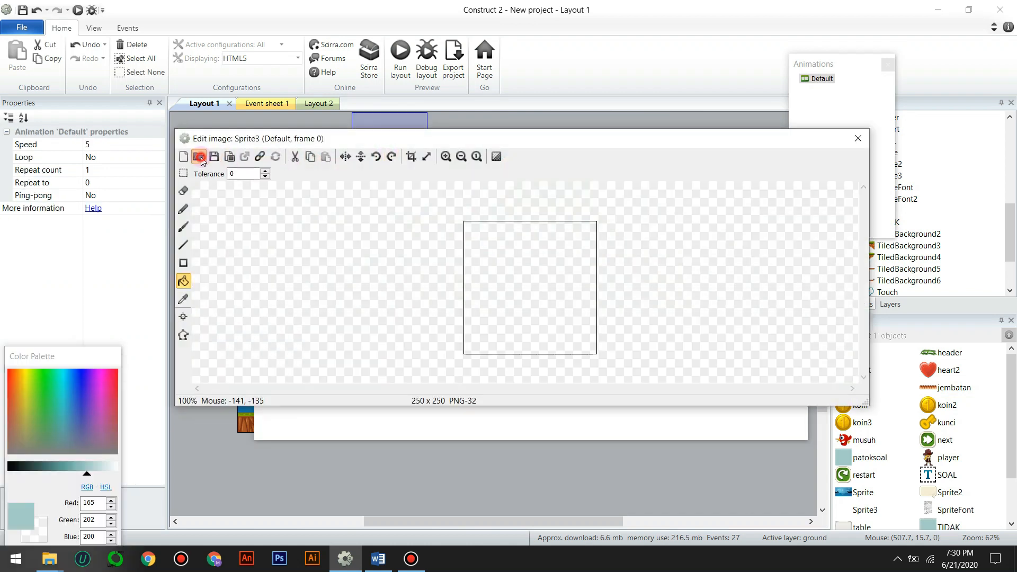
Start loading an image file for the new sprite and browse to the rating folder in asset > GUI
left_click(199, 158)
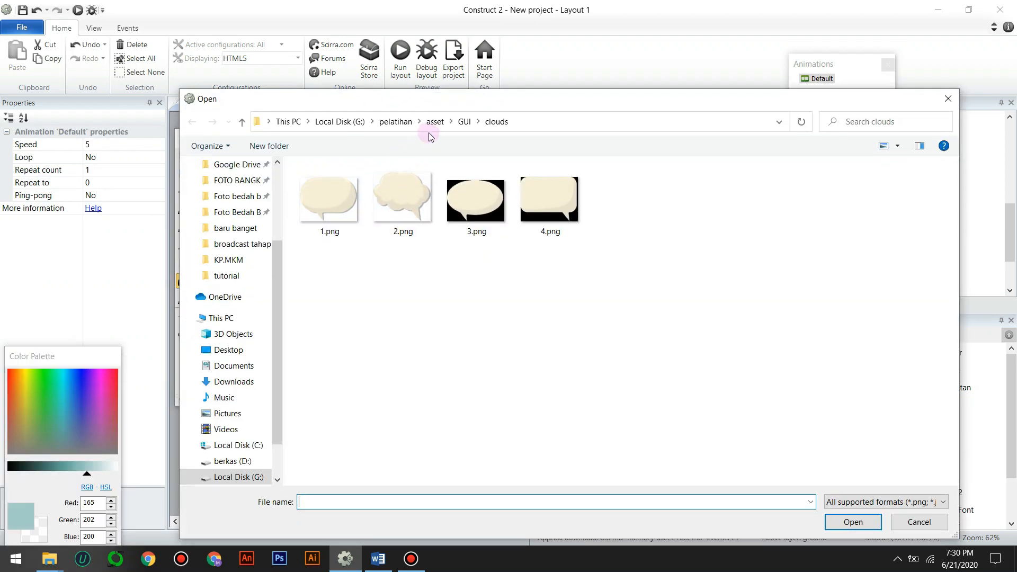
left_click(436, 123)
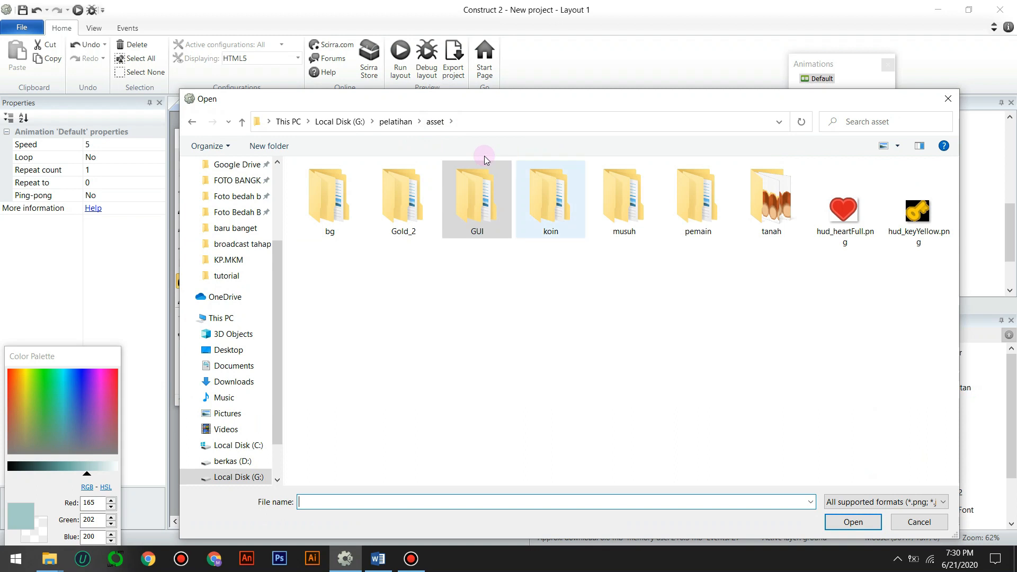
left_click(396, 124)
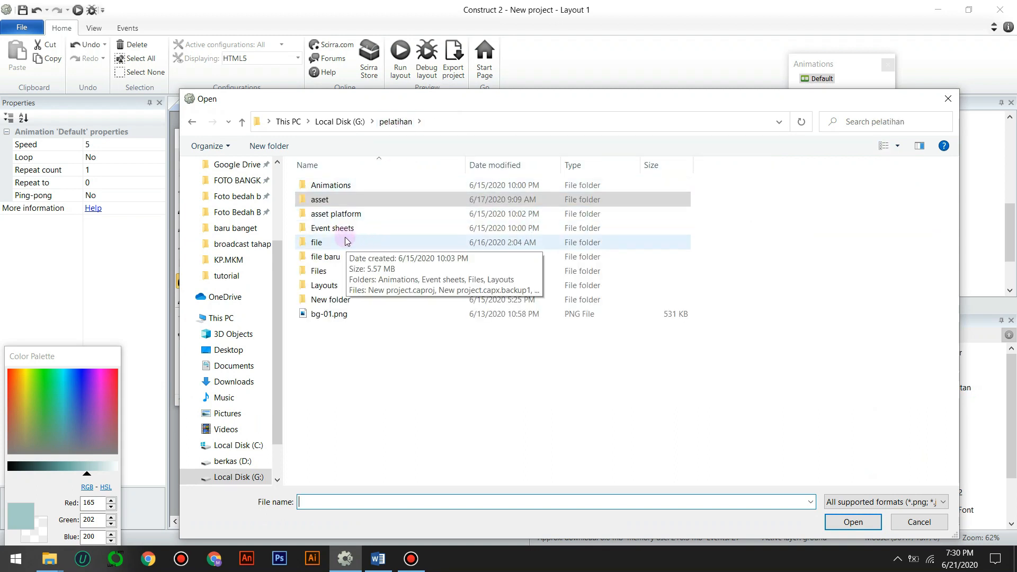
double_click(339, 199)
left_click(470, 197)
double_click(470, 197)
left_click(913, 215)
double_click(914, 215)
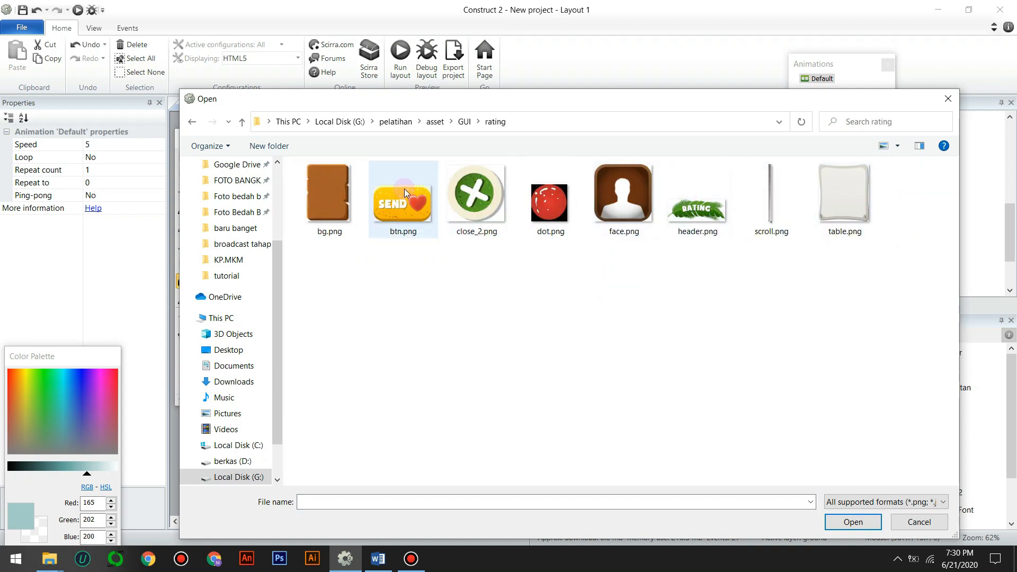
Look through the shop, menu, bubble, settings and load_bar folders under GUI for a suitable sprite image
left_click(464, 122)
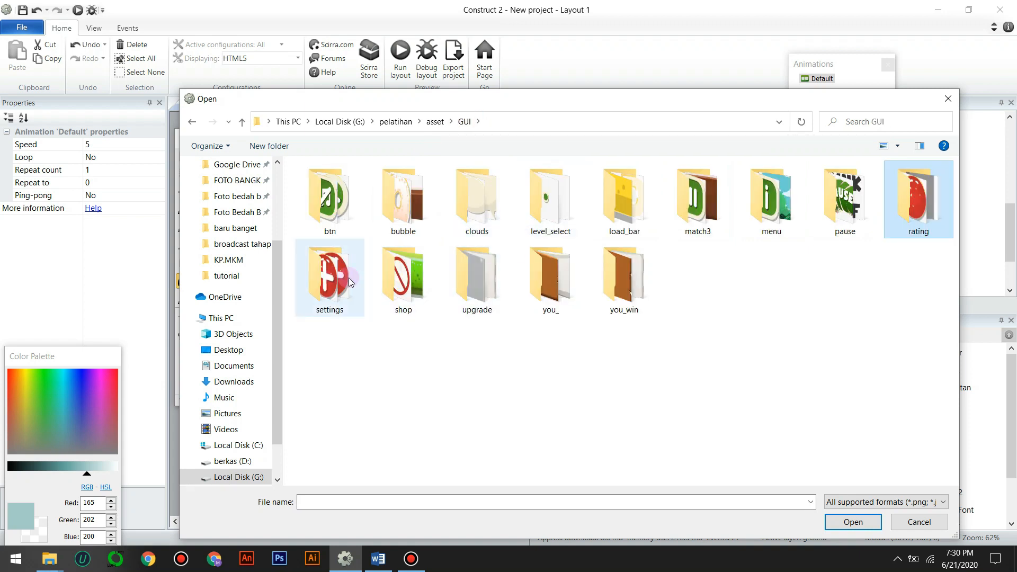
double_click(394, 277)
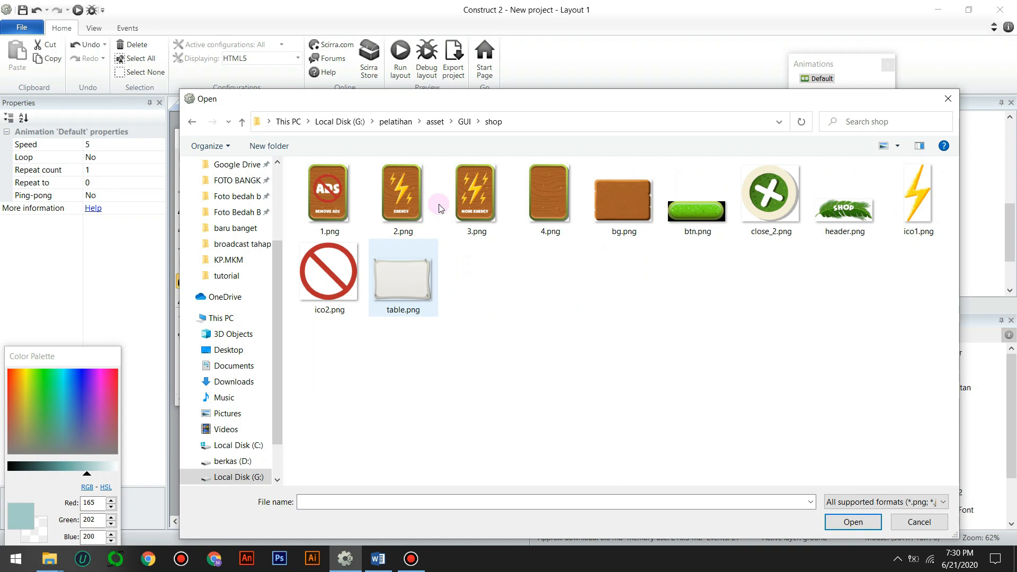
left_click(464, 122)
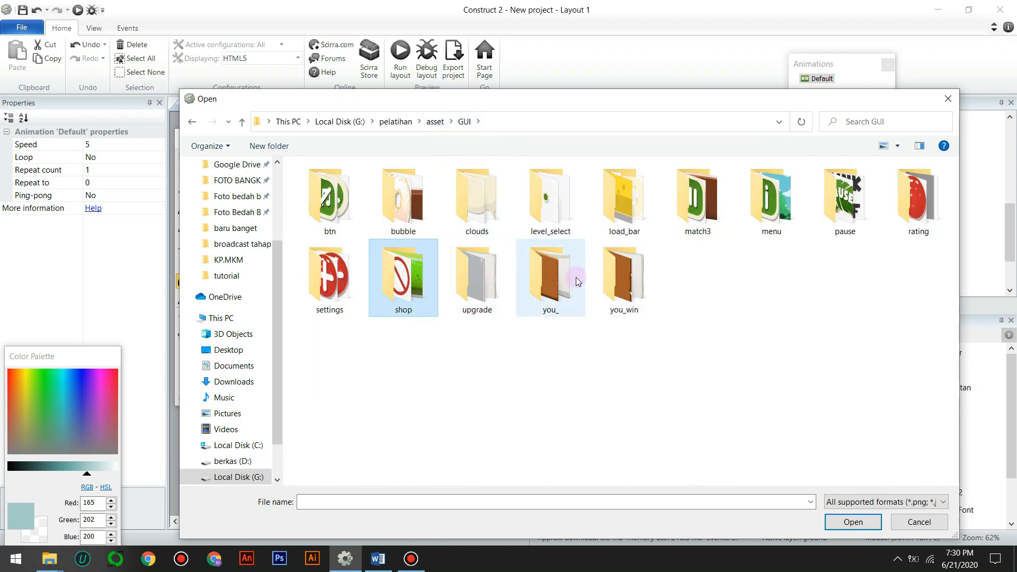
double_click(771, 199)
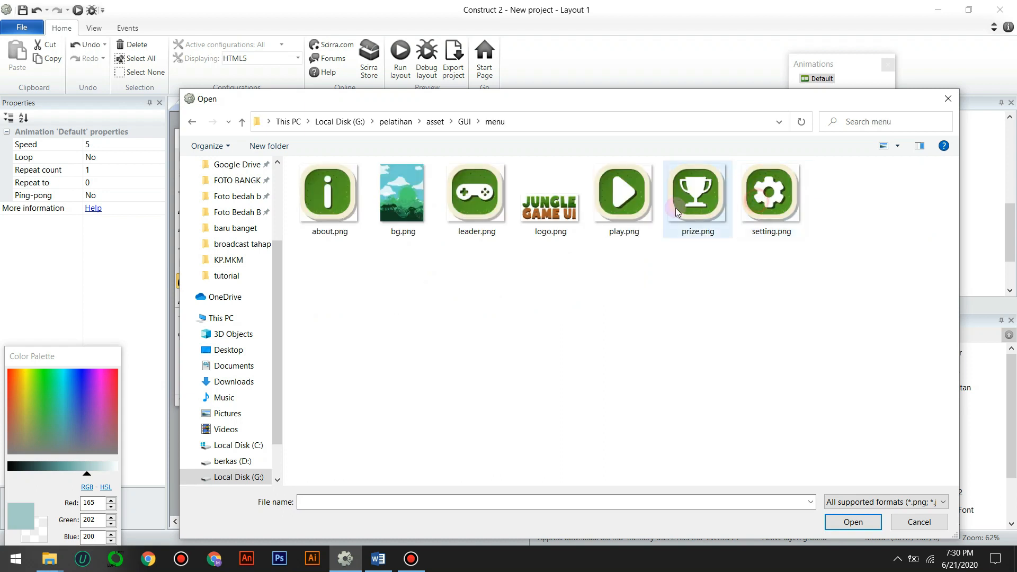
left_click(464, 122)
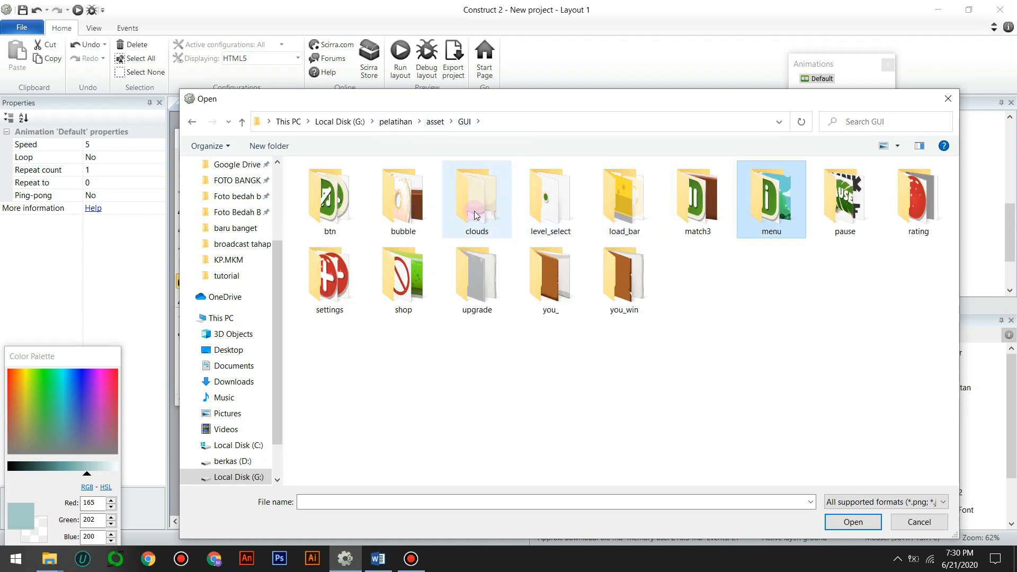
left_click(399, 222)
double_click(399, 222)
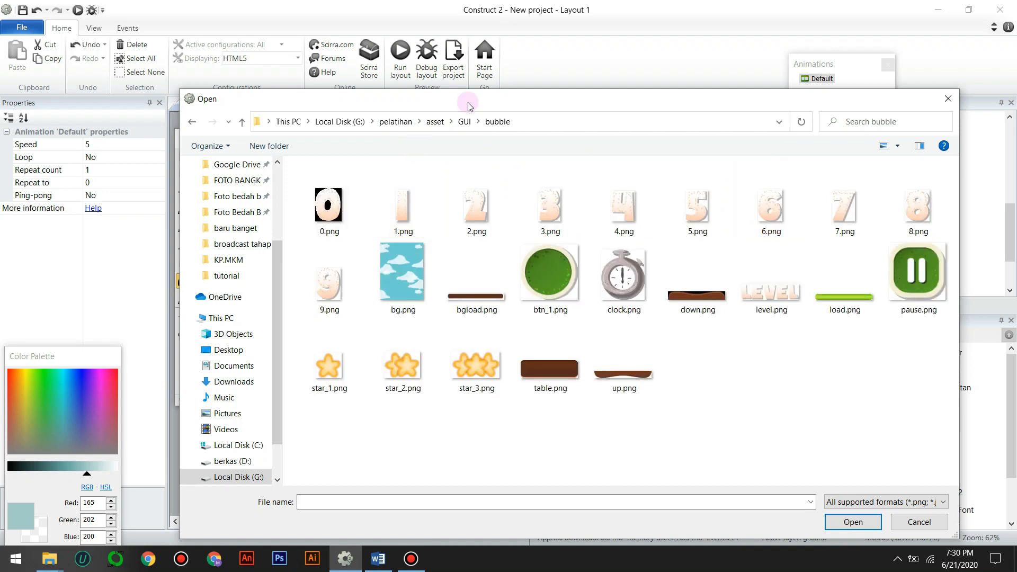
left_click(464, 121)
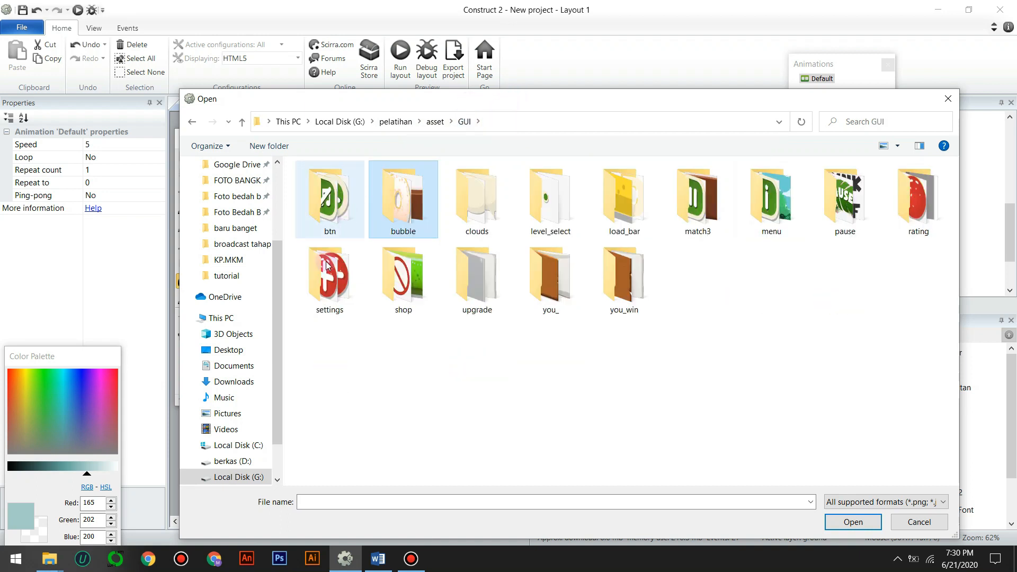
double_click(350, 267)
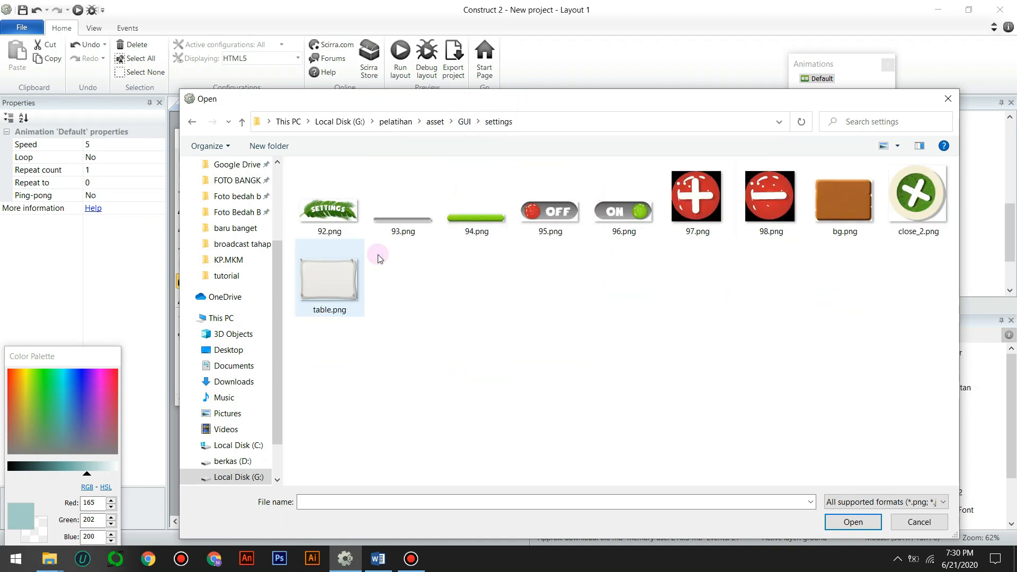
left_click(464, 123)
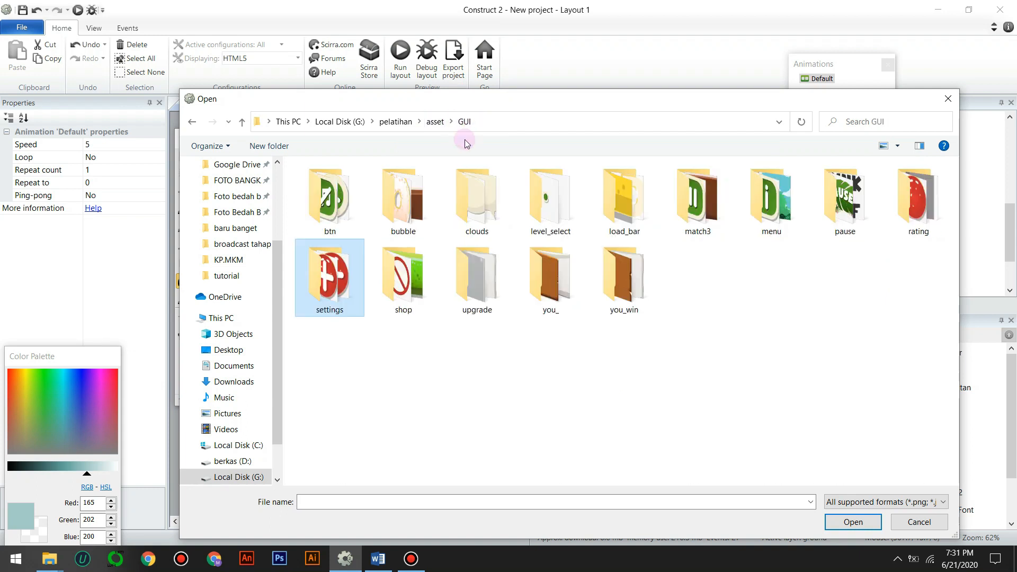
double_click(609, 213)
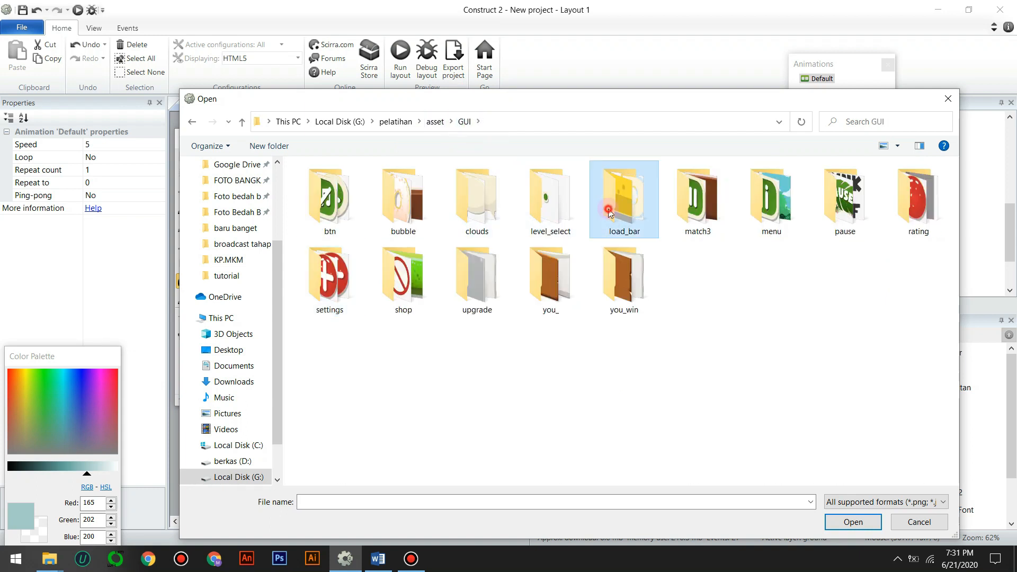
left_click(460, 119)
Load heart.png from the upgrade folder as the new sprite's image and close the image editor
double_click(476, 249)
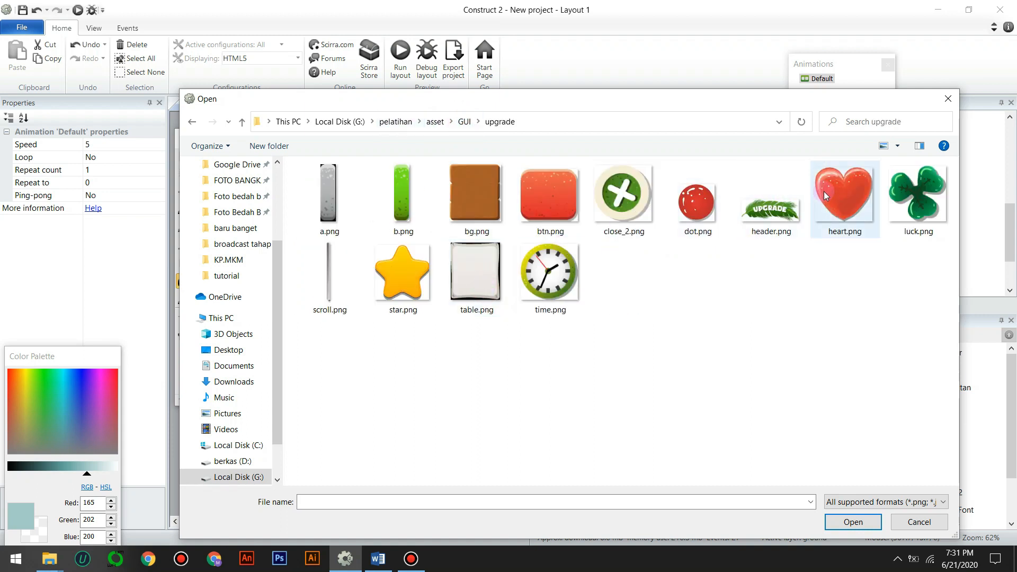
left_click(857, 205)
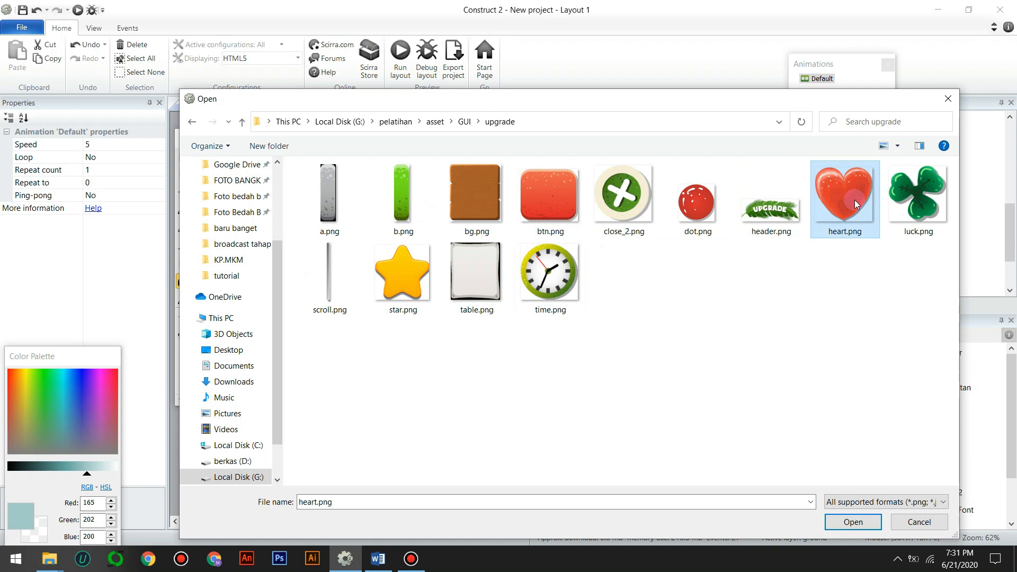
left_click(865, 524)
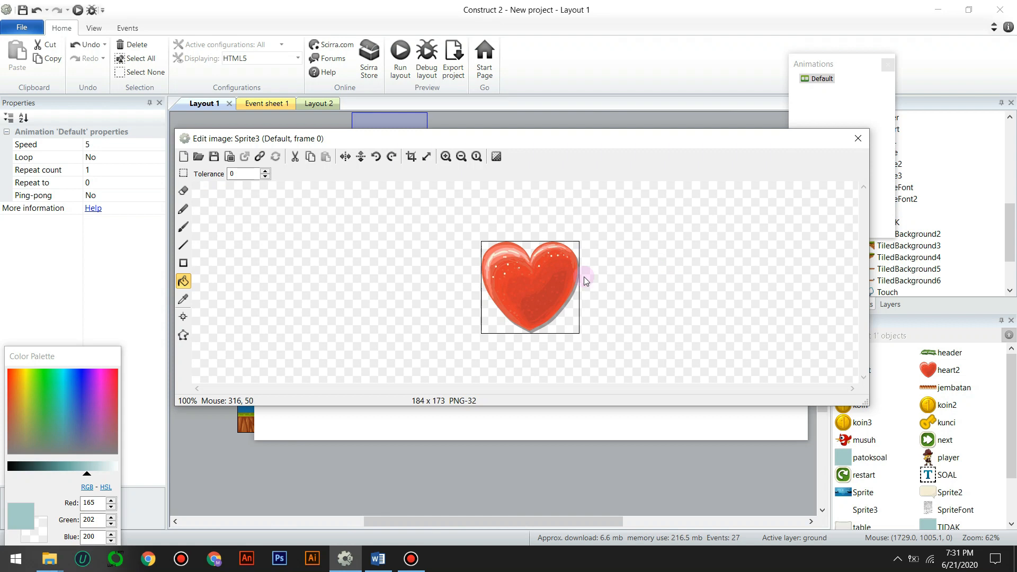
left_click(857, 139)
Shrink the heart sprite to about 63 × 59 above the lower-right ground platform of Layout 1 and name it nyawa
left_click_drag(392, 167, 542, 356)
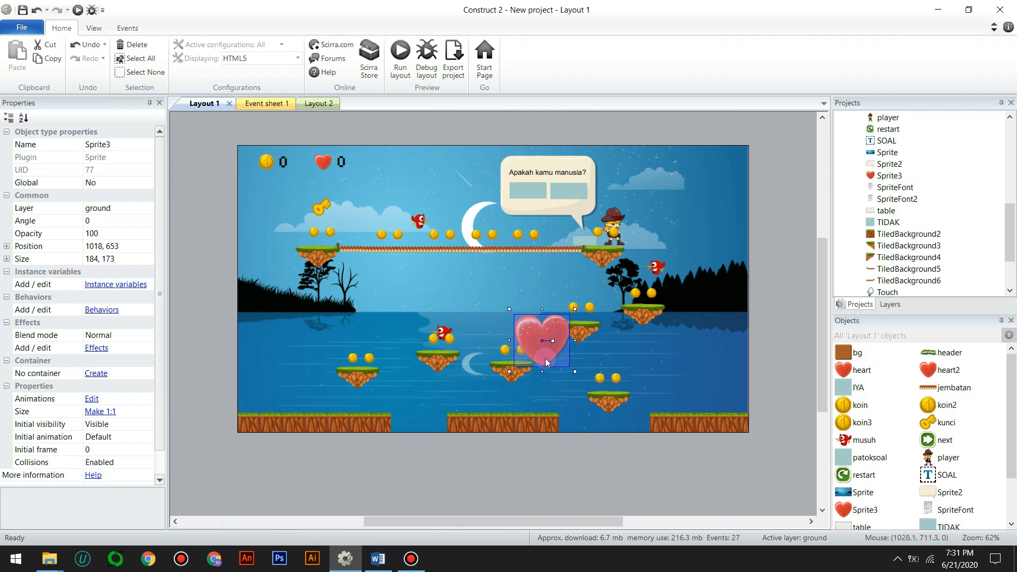
left_click_drag(507, 308, 729, 408)
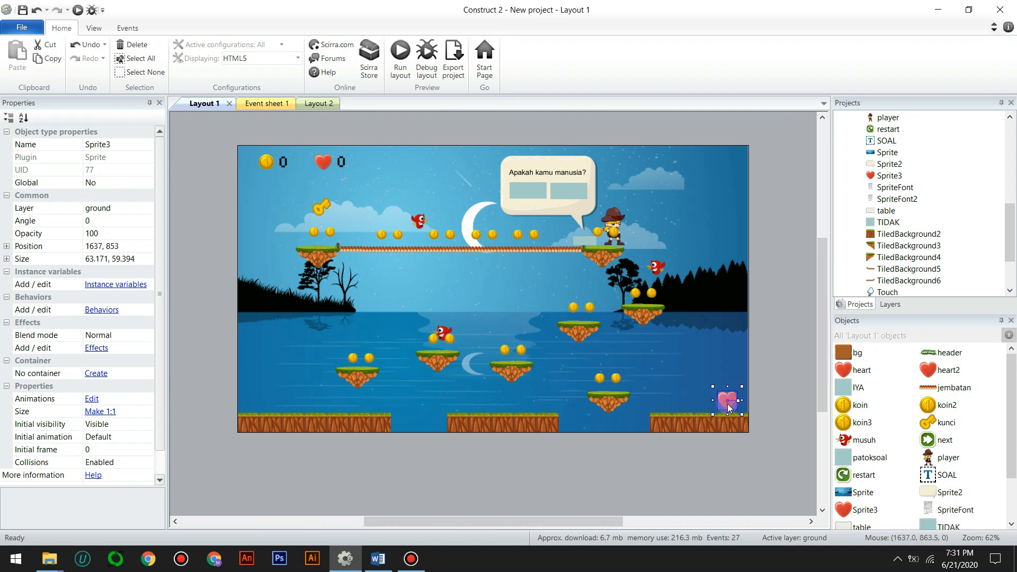
left_click(124, 145)
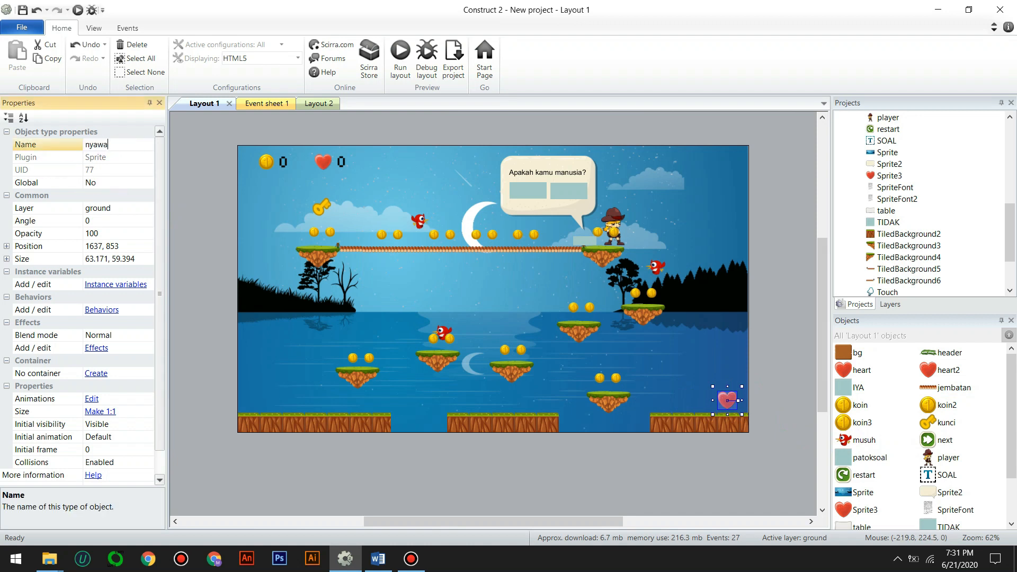
left_click(114, 132)
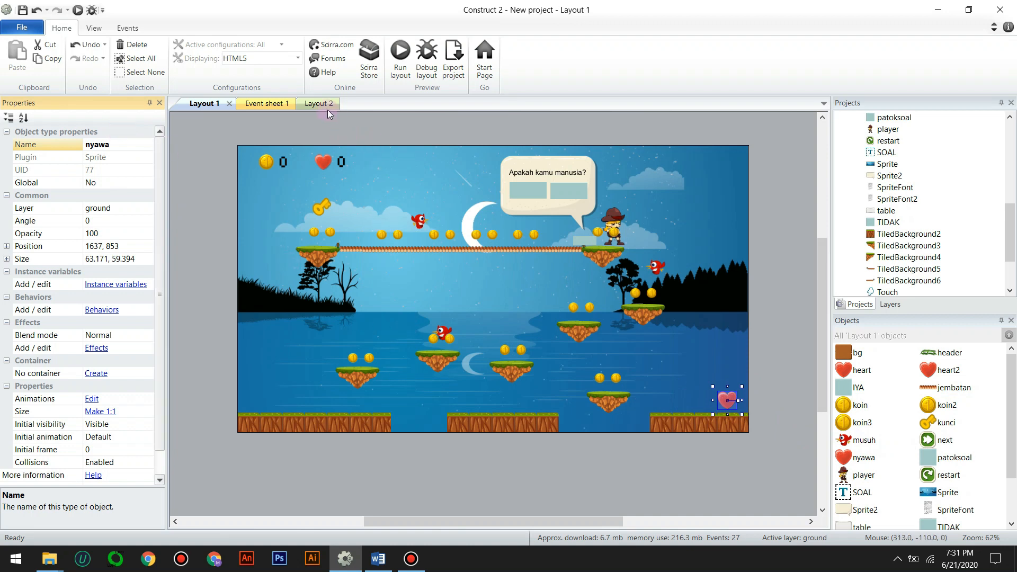
left_click(306, 134)
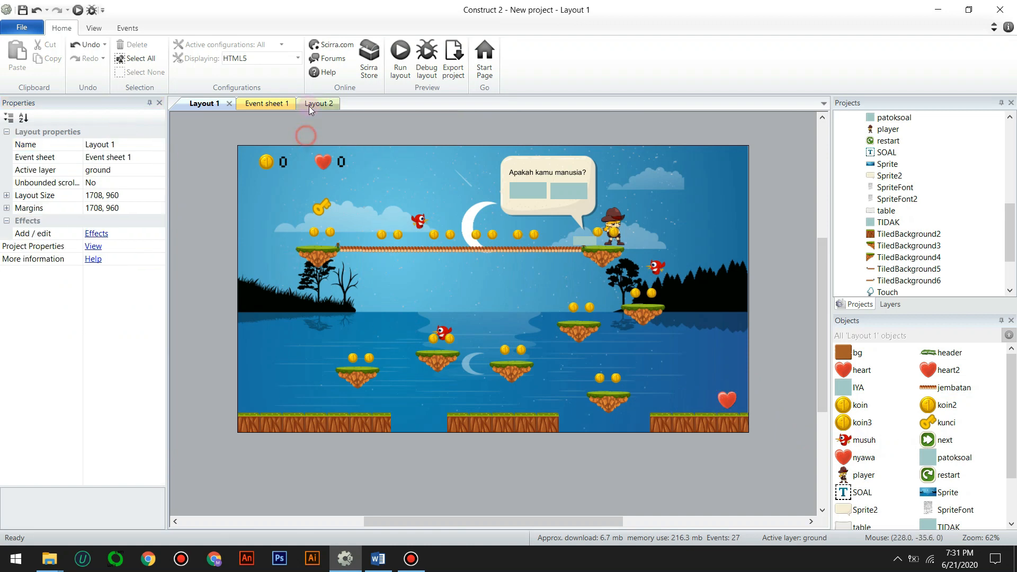
Duplicate the On touched TIDAK event directly below itself in Event sheet 1
left_click(273, 103)
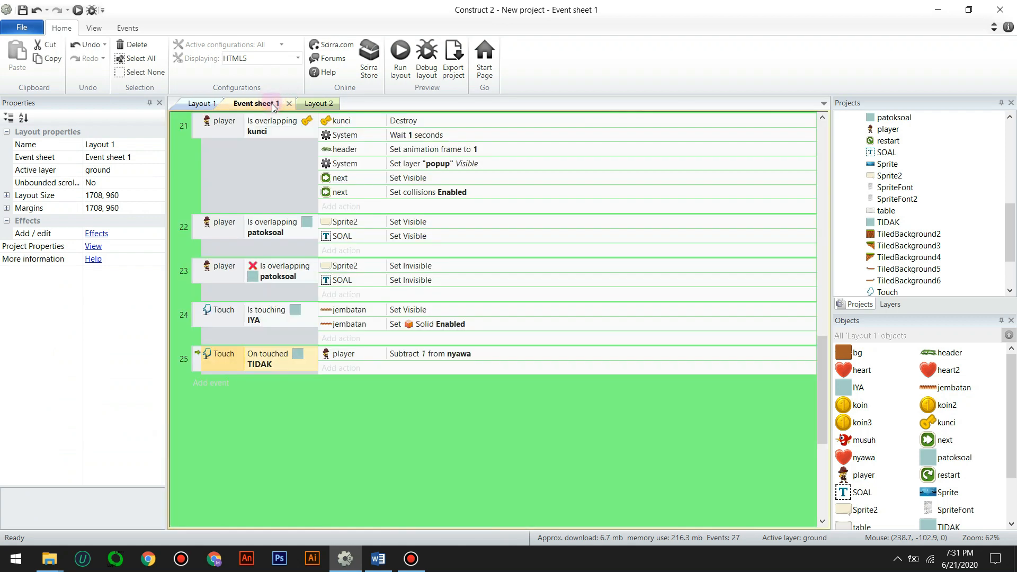
left_click(191, 354)
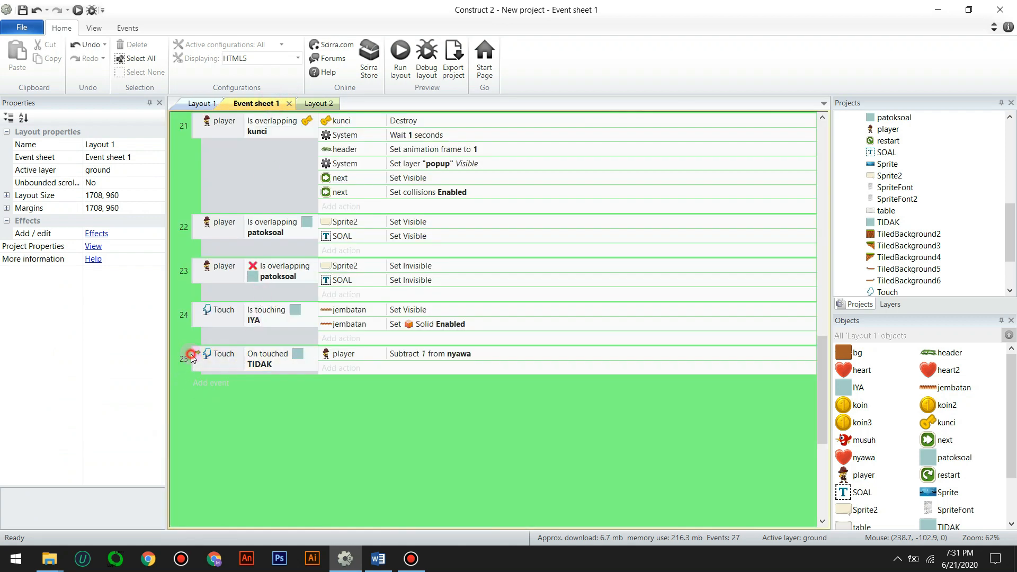
left_click(201, 355)
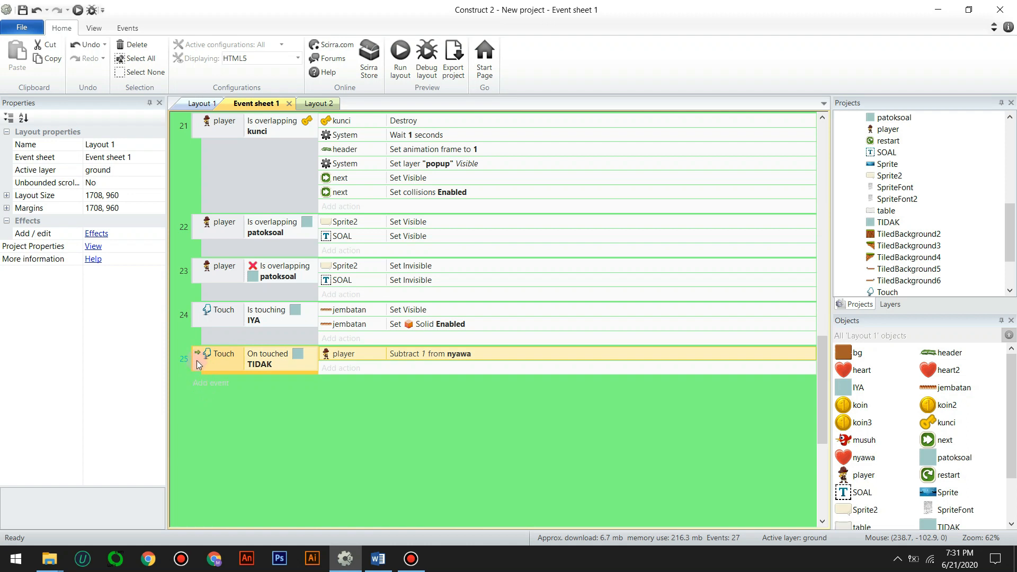
left_click_drag(196, 361, 197, 375)
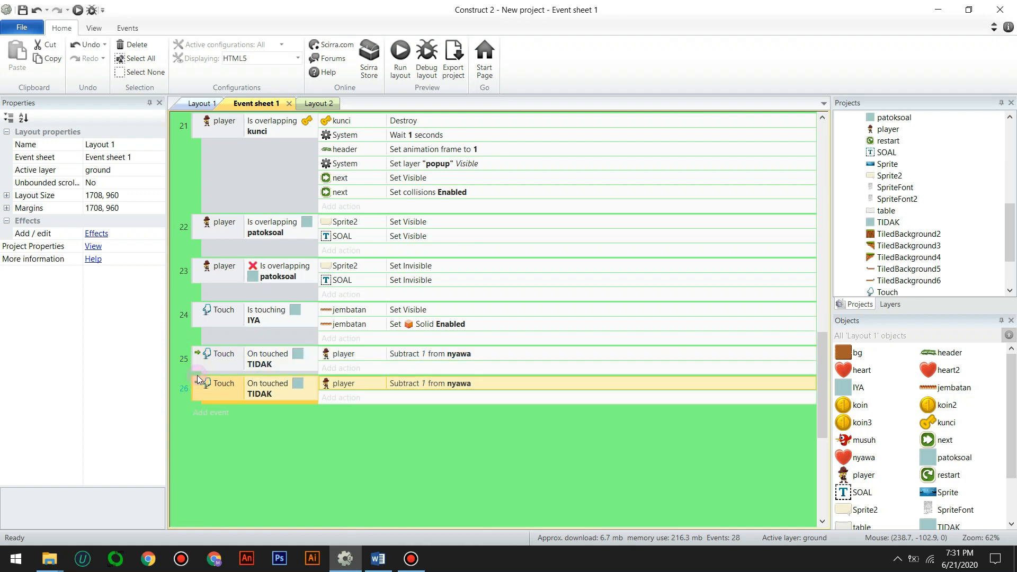
right_click(270, 396)
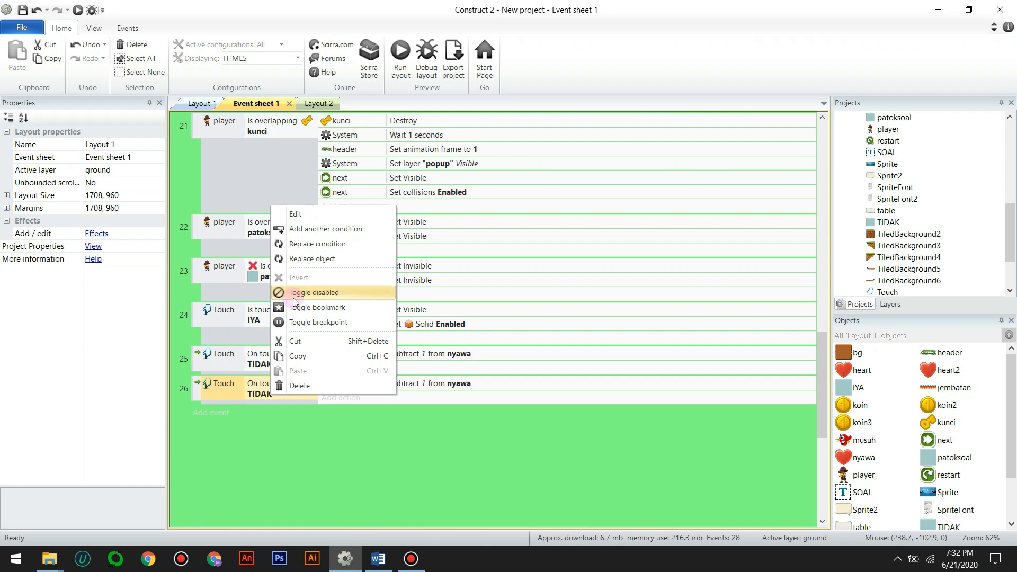
left_click(313, 259)
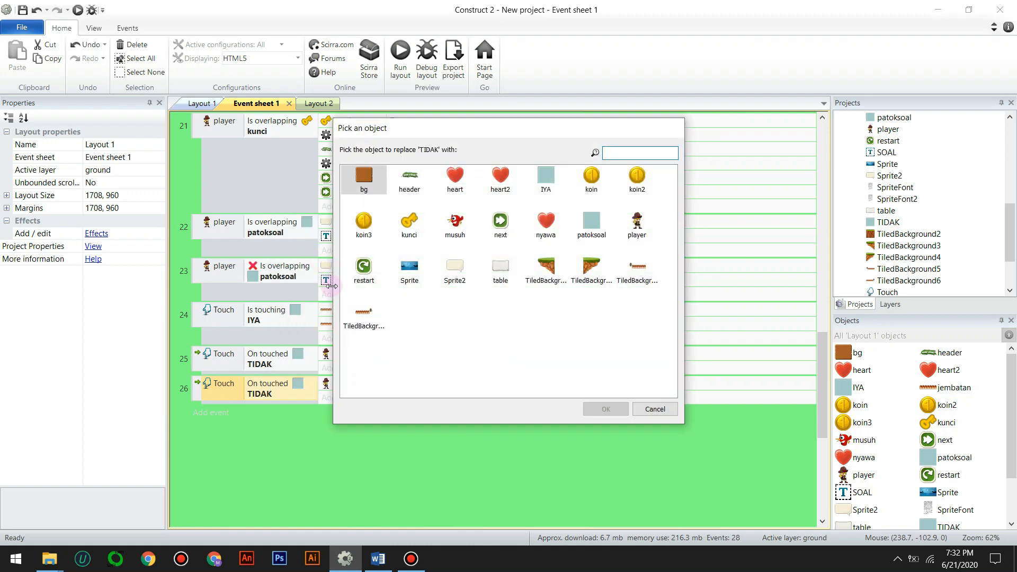
left_click(654, 409)
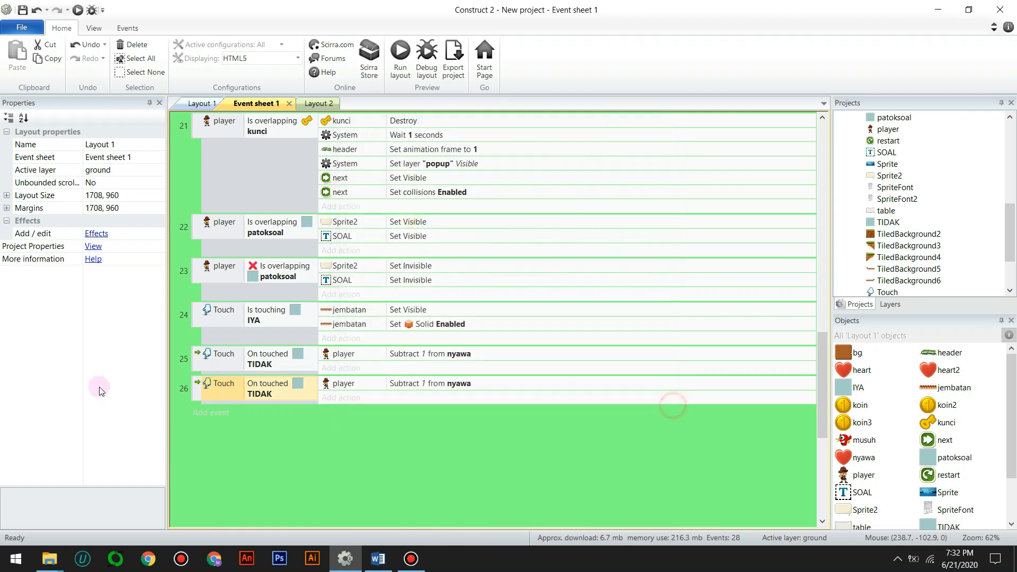
Replace the TIDAK object with nyawa in the duplicated On touched condition
right_click(229, 393)
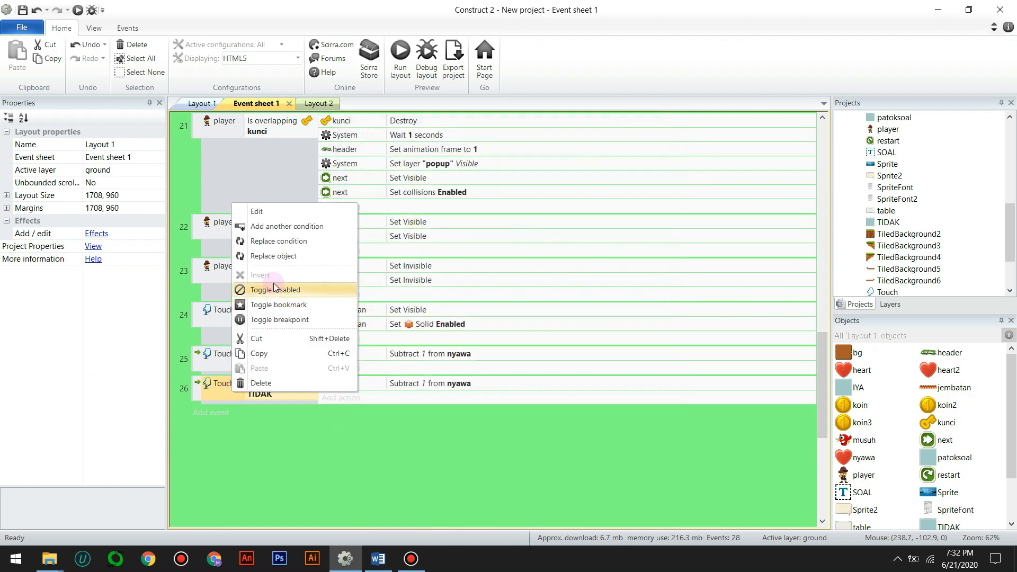
left_click(276, 260)
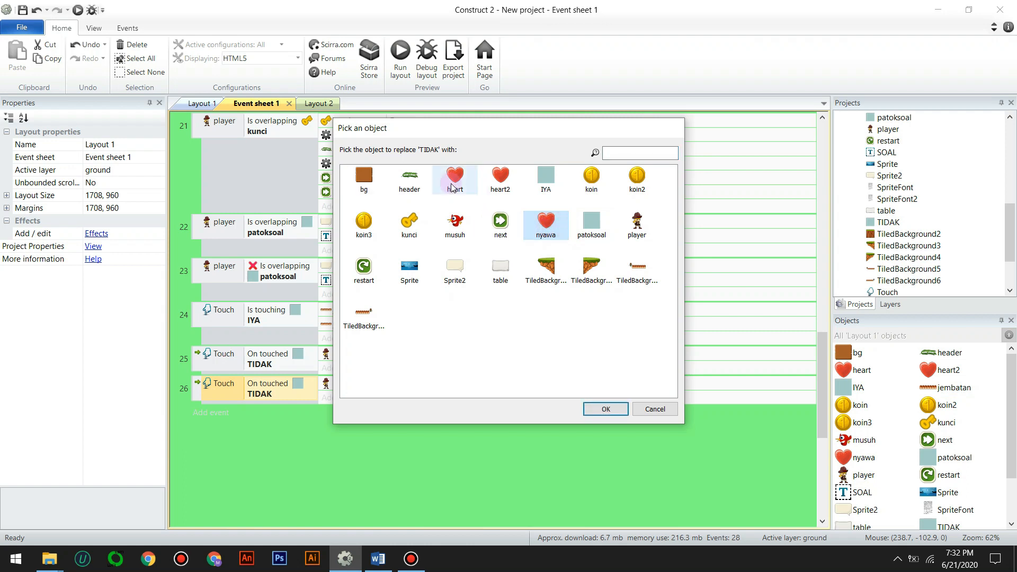
left_click(598, 413)
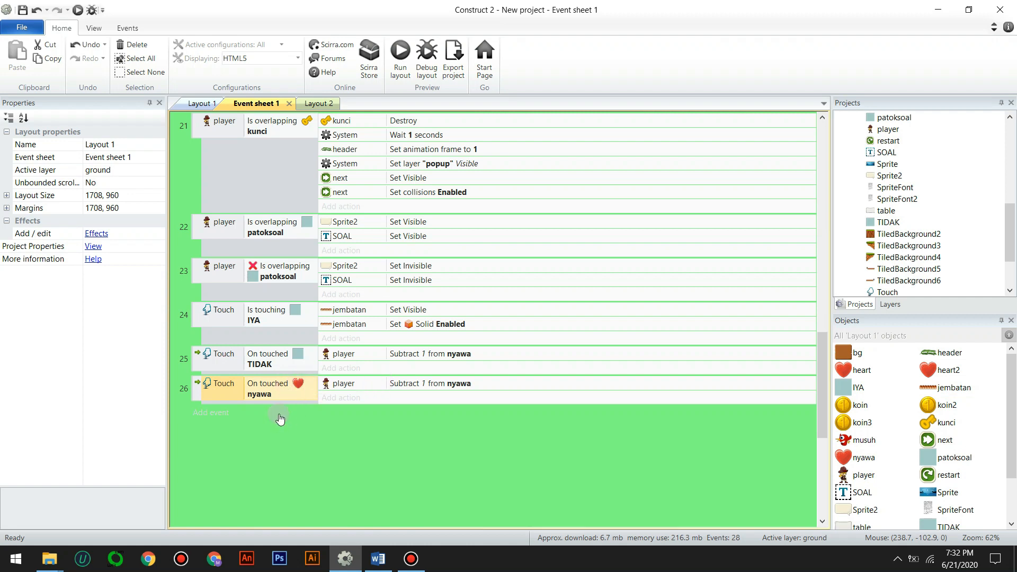
Change the nyawa touch event's player action from Subtract from to Add to, adding 1 to the nyawa variable
double_click(434, 385)
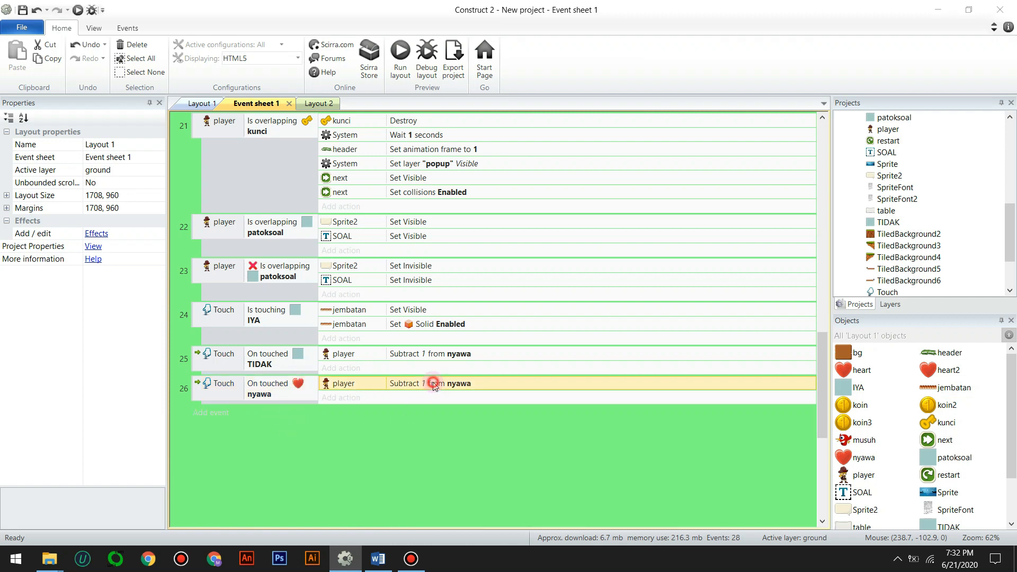
left_click(589, 292)
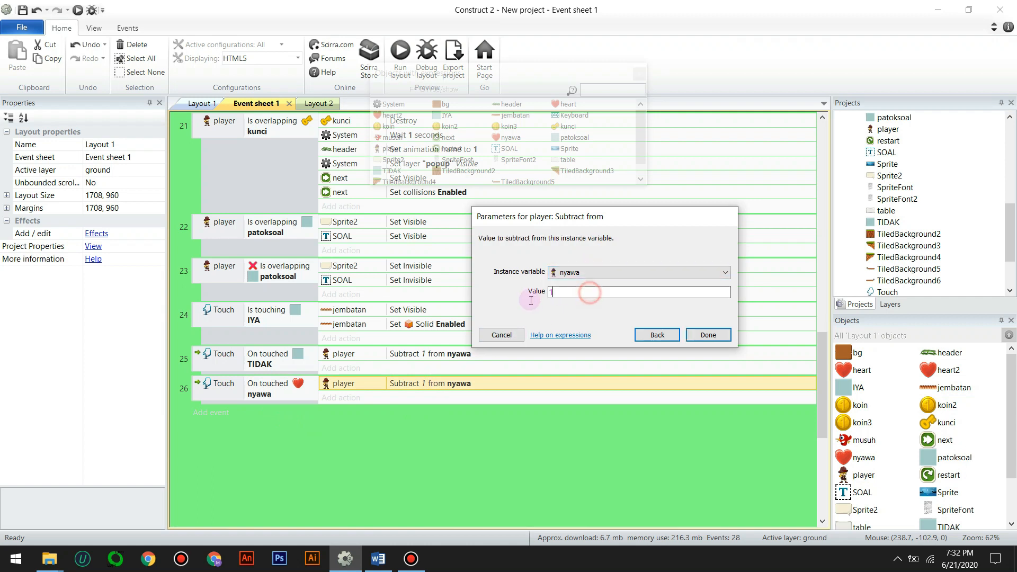
left_click(657, 335)
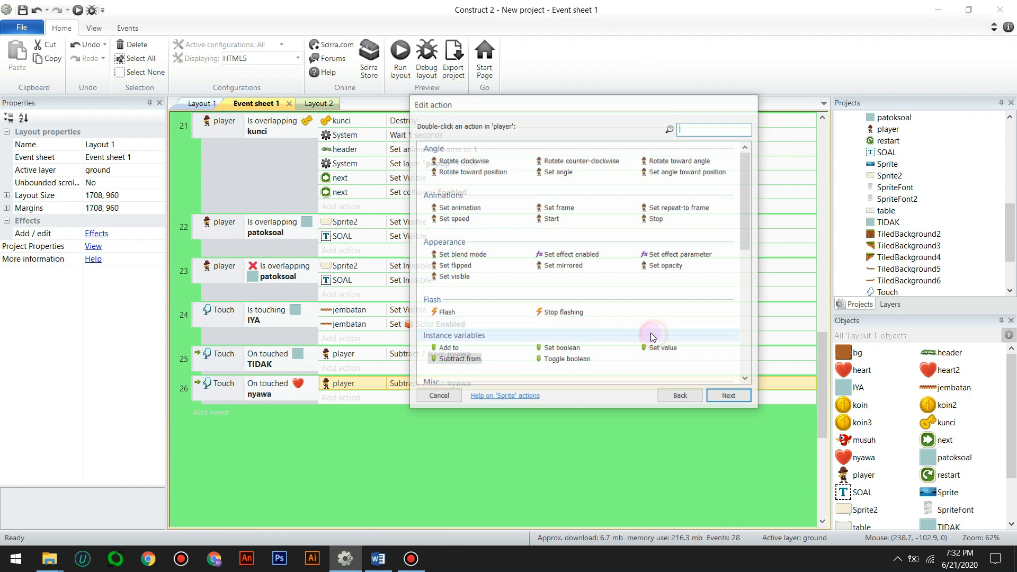
left_click(450, 349)
left_click(729, 396)
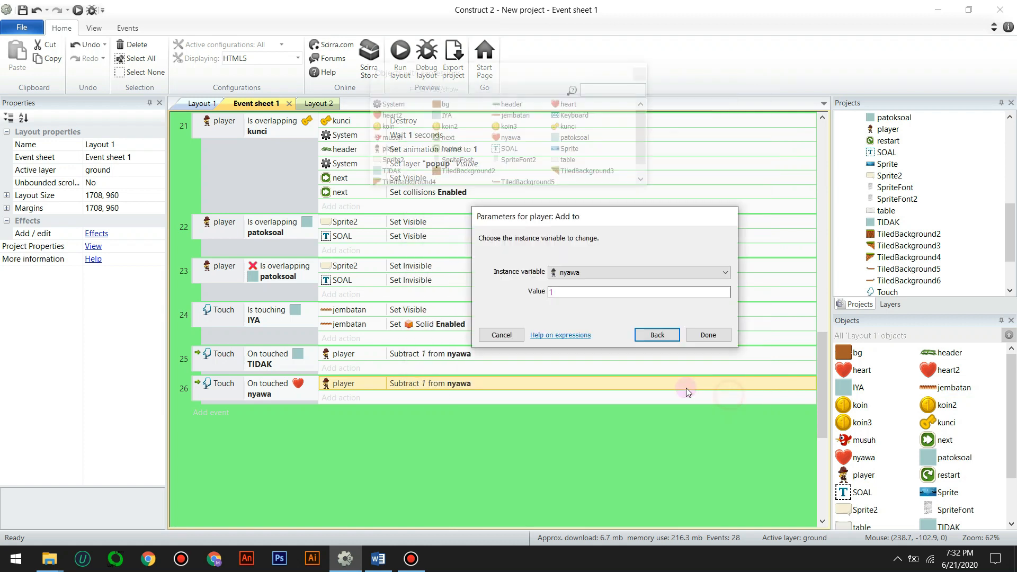
left_click(723, 339)
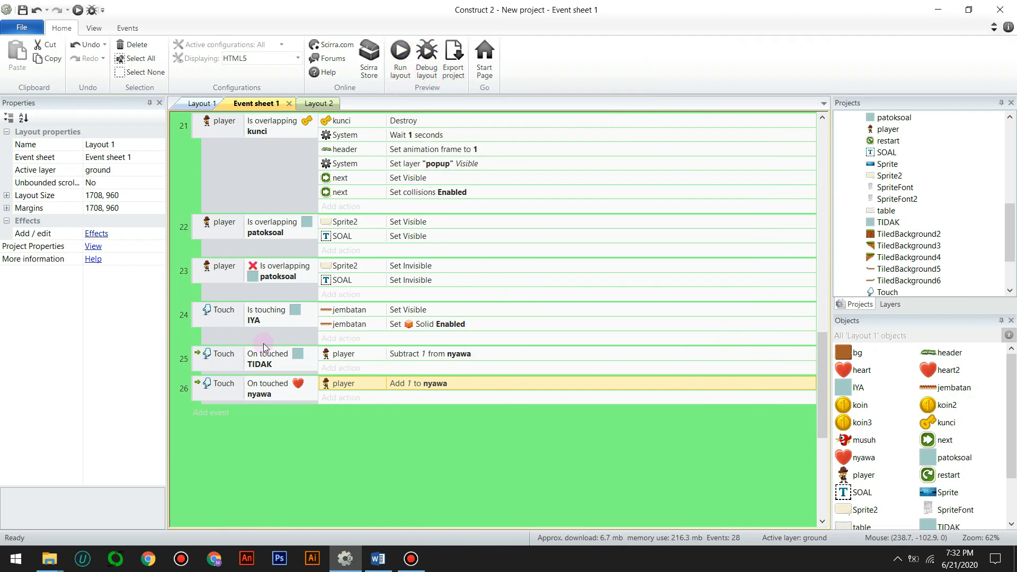
double_click(209, 389)
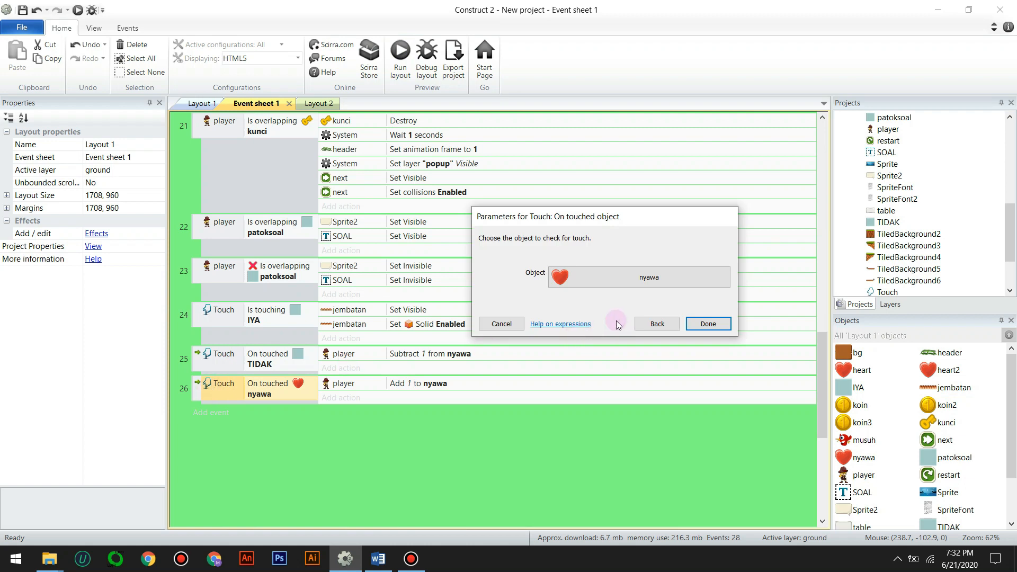
left_click(502, 324)
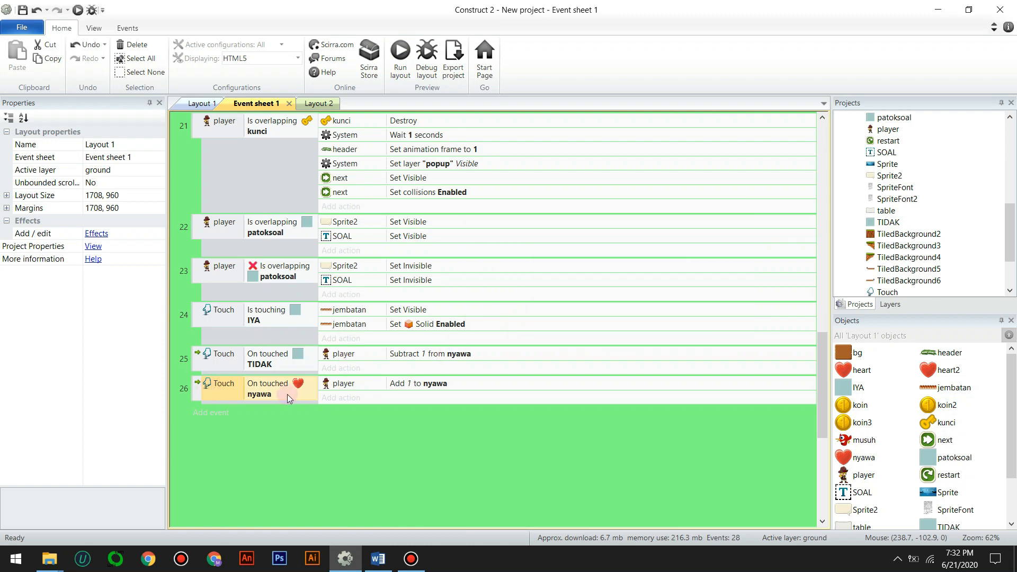
Delete the On touched nyawa event from the end of Event sheet 1
left_click(194, 387)
right_click(194, 388)
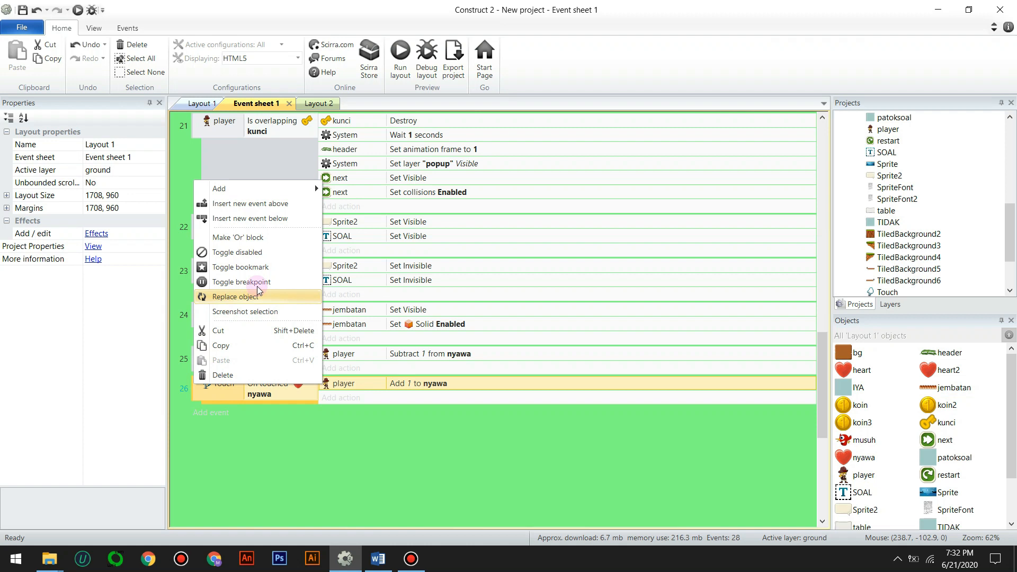
left_click(233, 376)
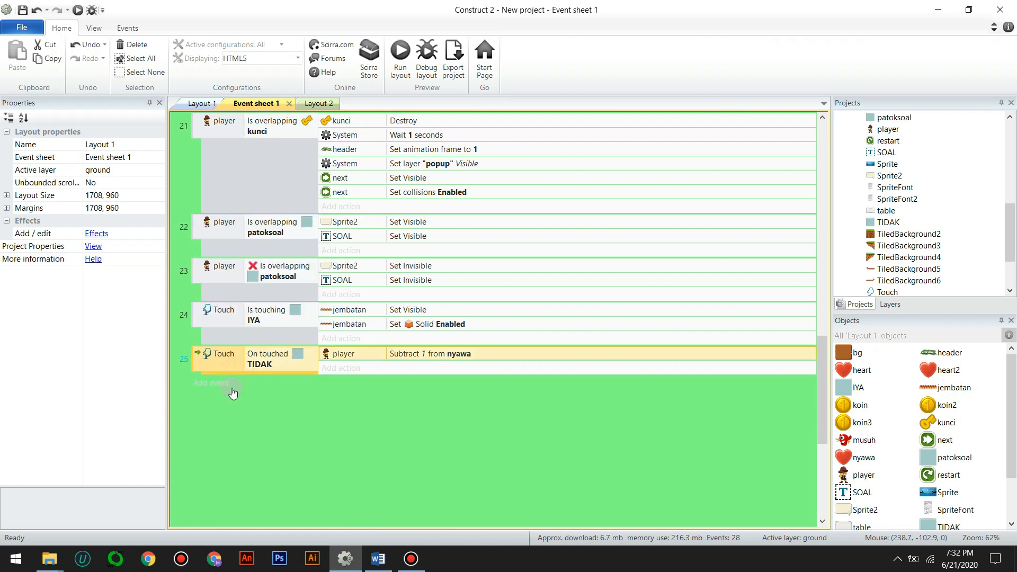
Add a new event below the TIDAK event with the player condition On collision with another object, choosing nyawa as the object
scroll(230, 310, "up", 3)
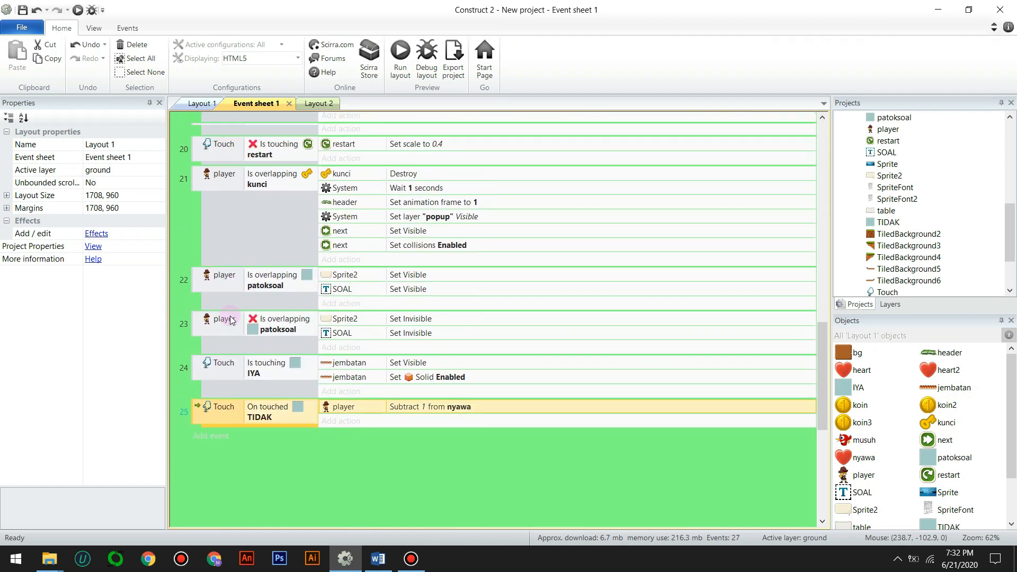
scroll(230, 320, "down", 1)
scroll(230, 320, "down", 3)
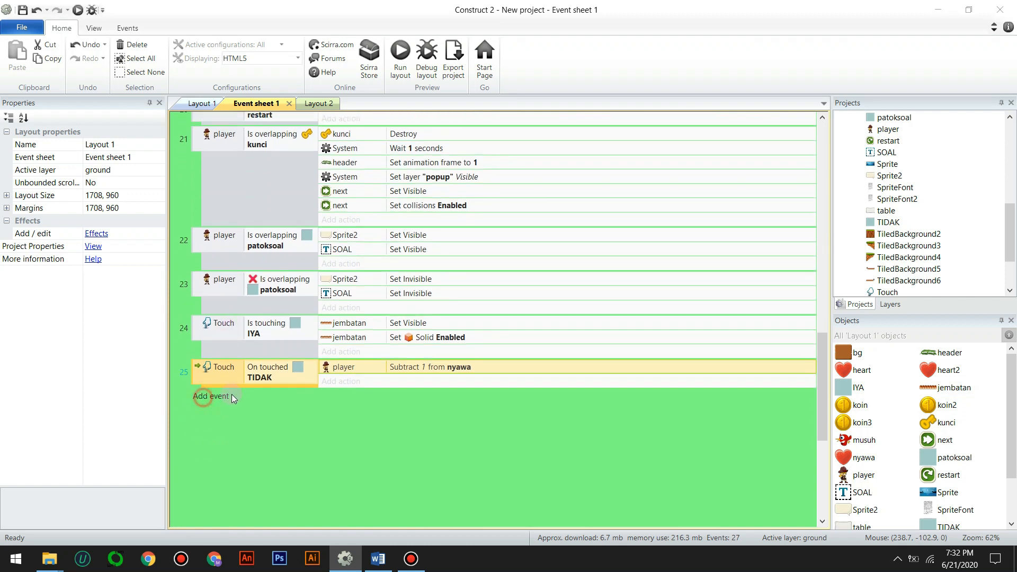
left_click(204, 399)
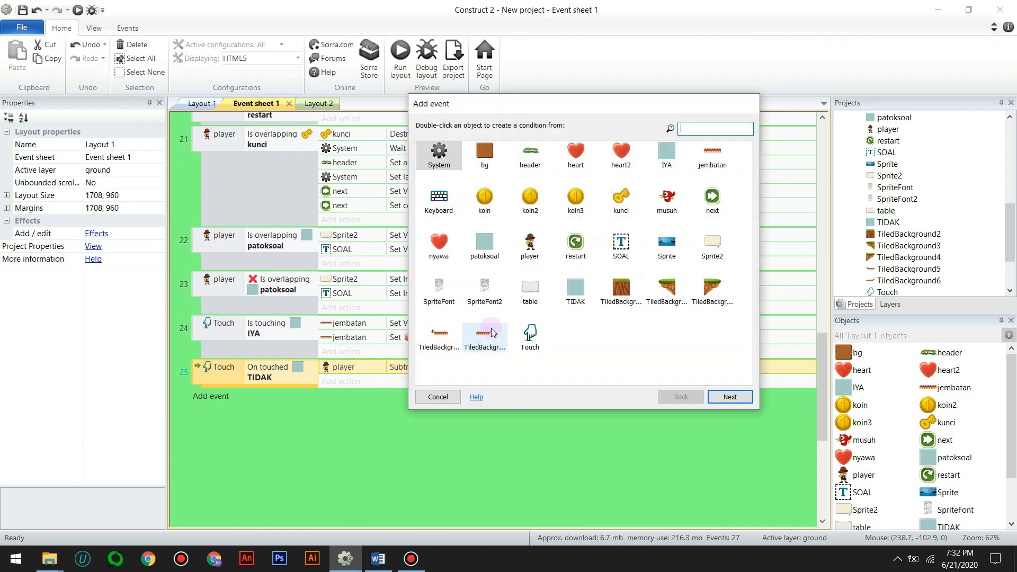
left_click(530, 249)
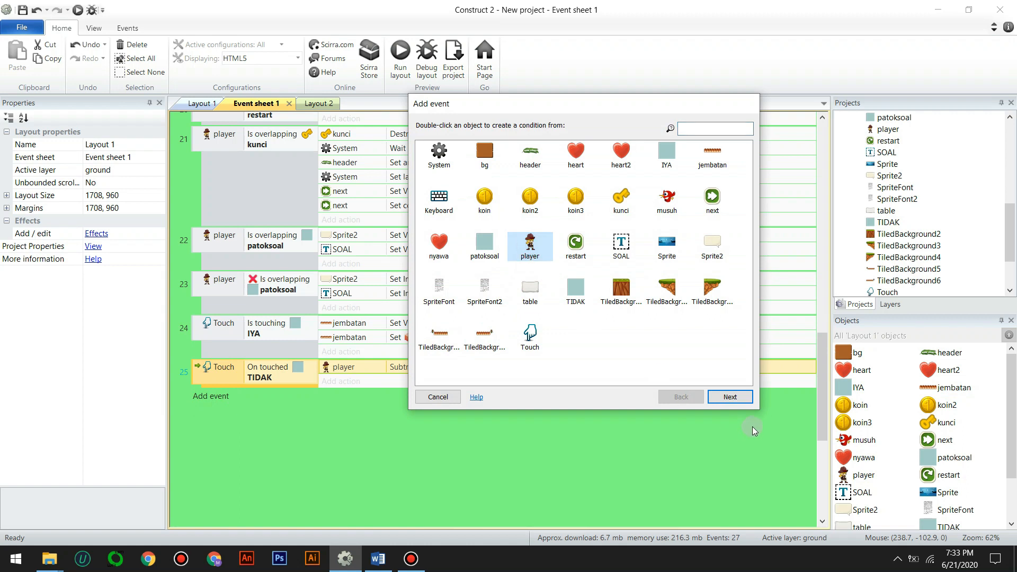
left_click(730, 396)
scroll(543, 296, "down", 5)
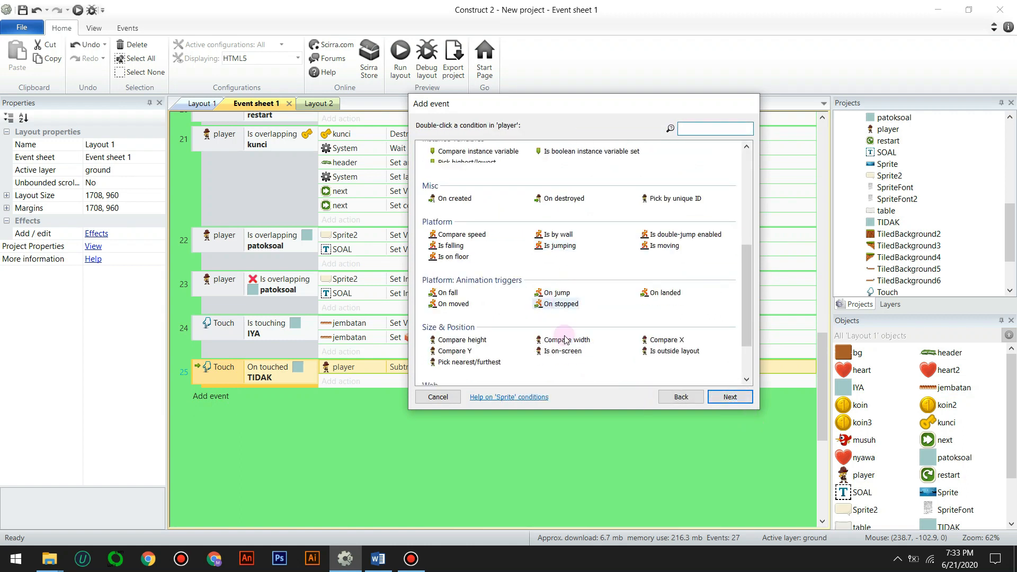
scroll(566, 339, "up", 5)
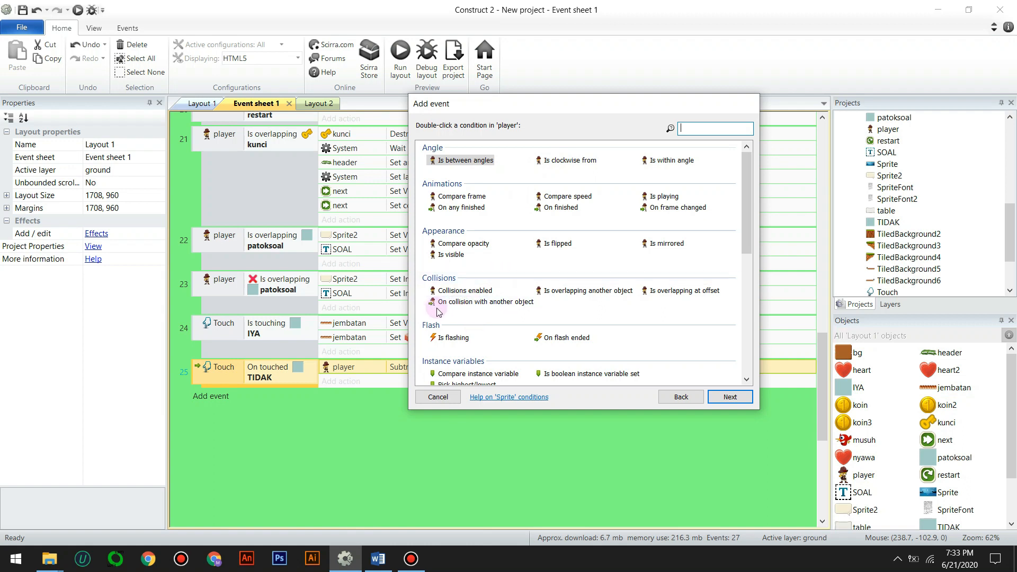
left_click(500, 303)
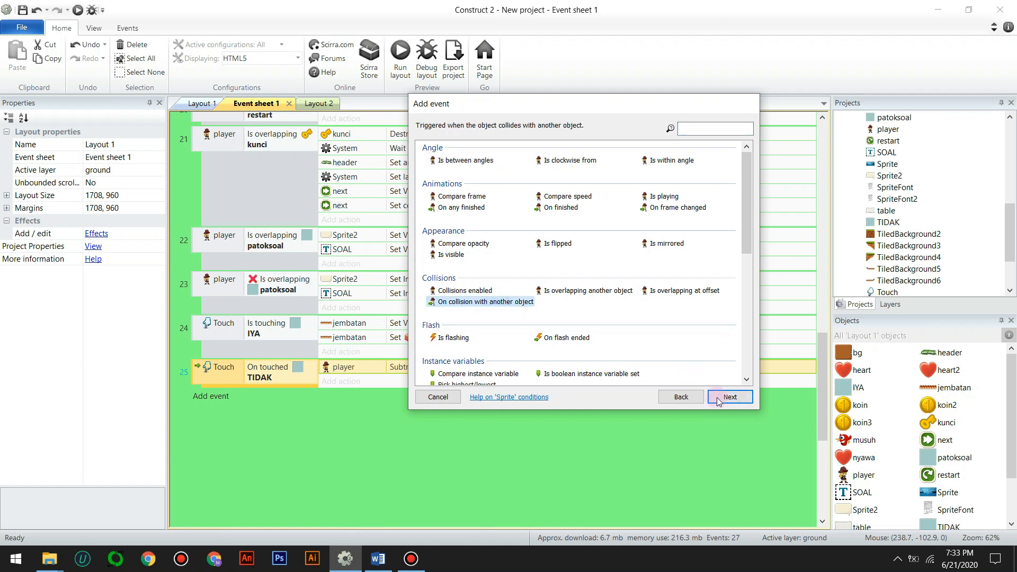
left_click(730, 397)
left_click(606, 270)
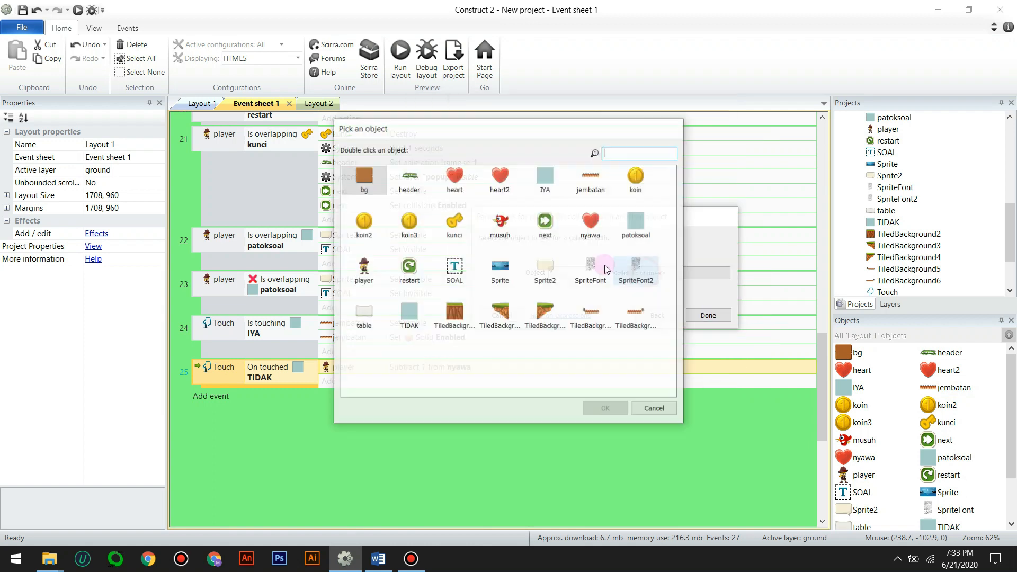
left_click(595, 234)
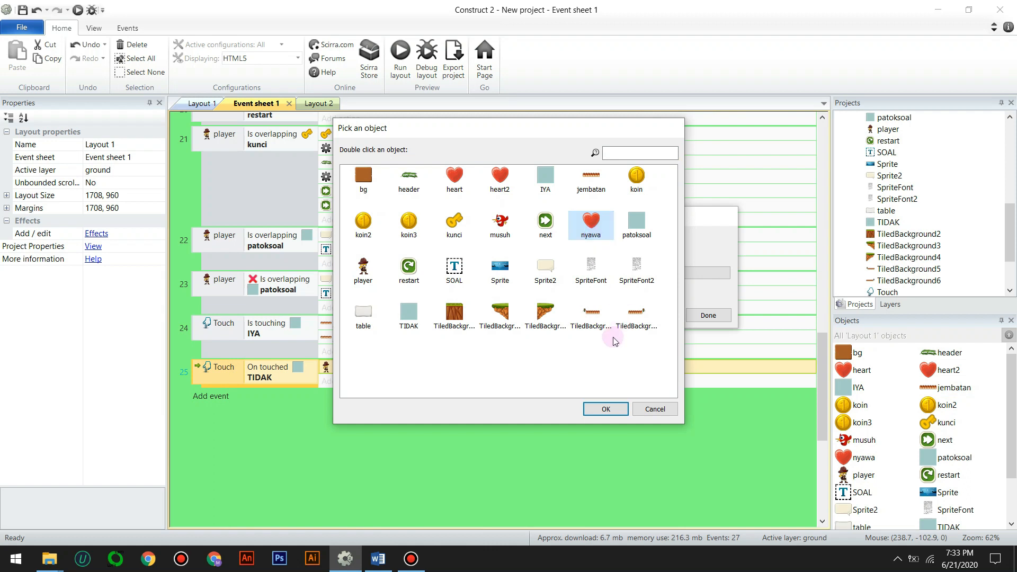
left_click(598, 407)
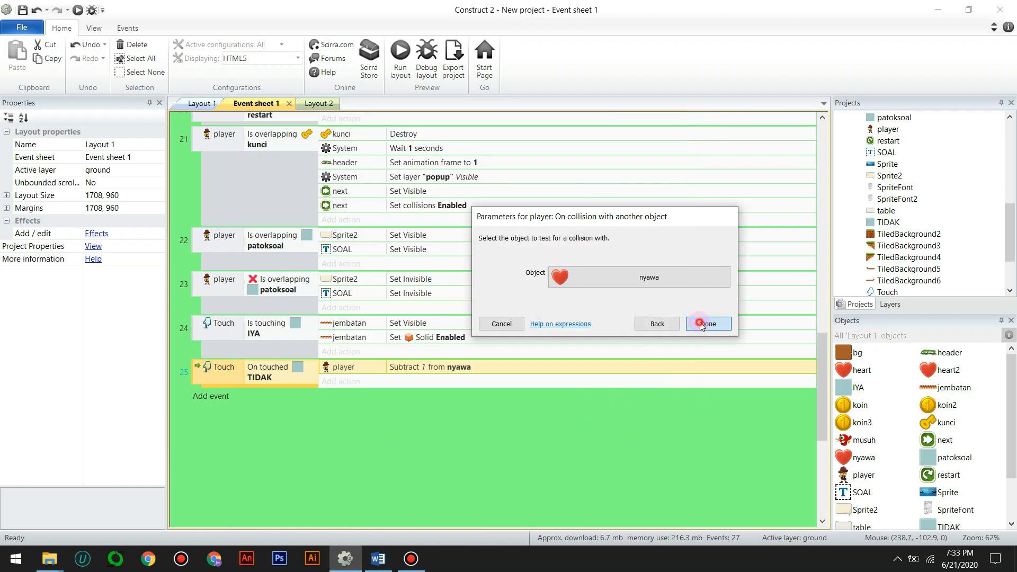
left_click(702, 324)
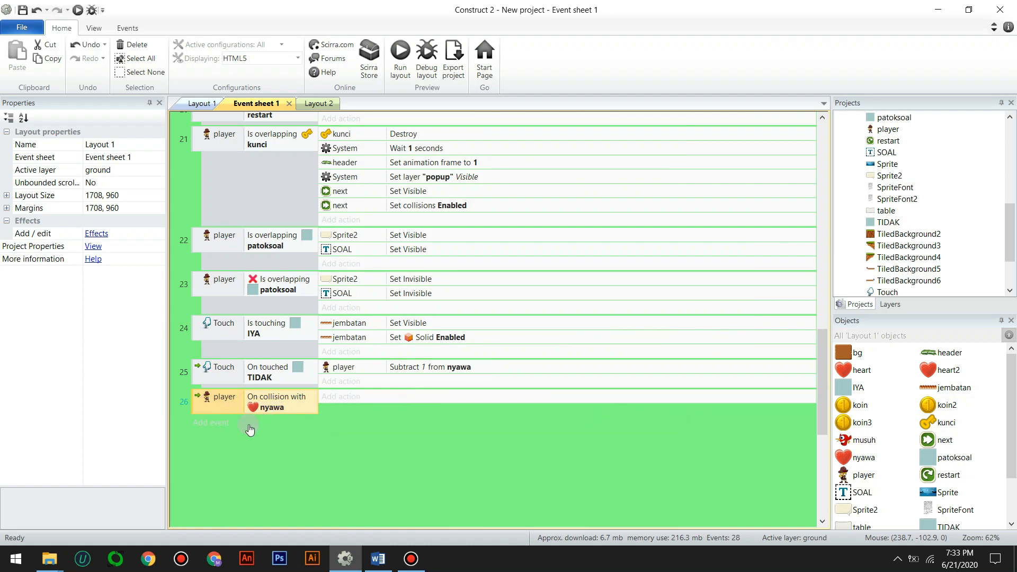
Give the player–nyawa collision event a player Add to action that adds 1 to the nyawa instance variable
left_click(328, 398)
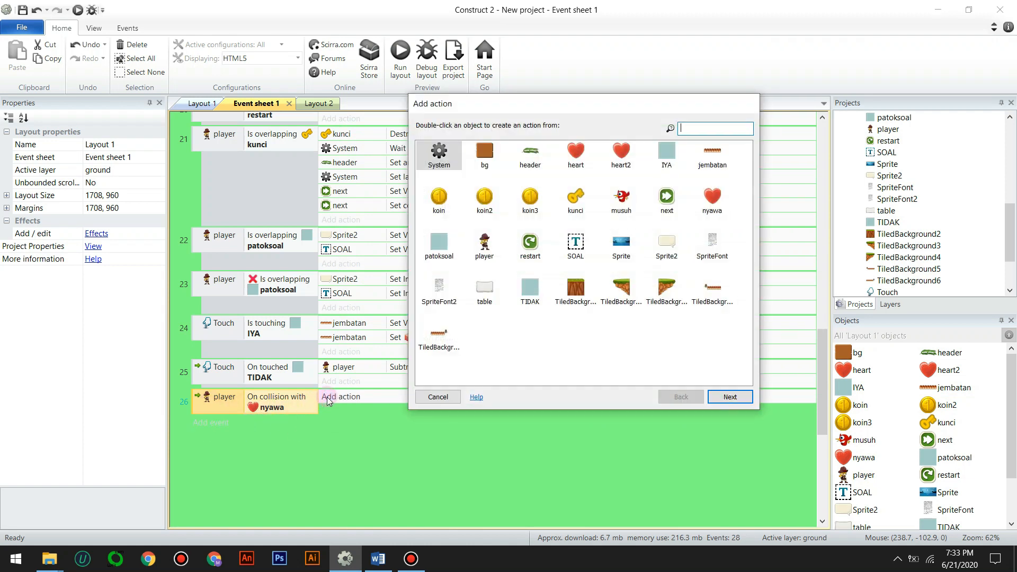
left_click(484, 248)
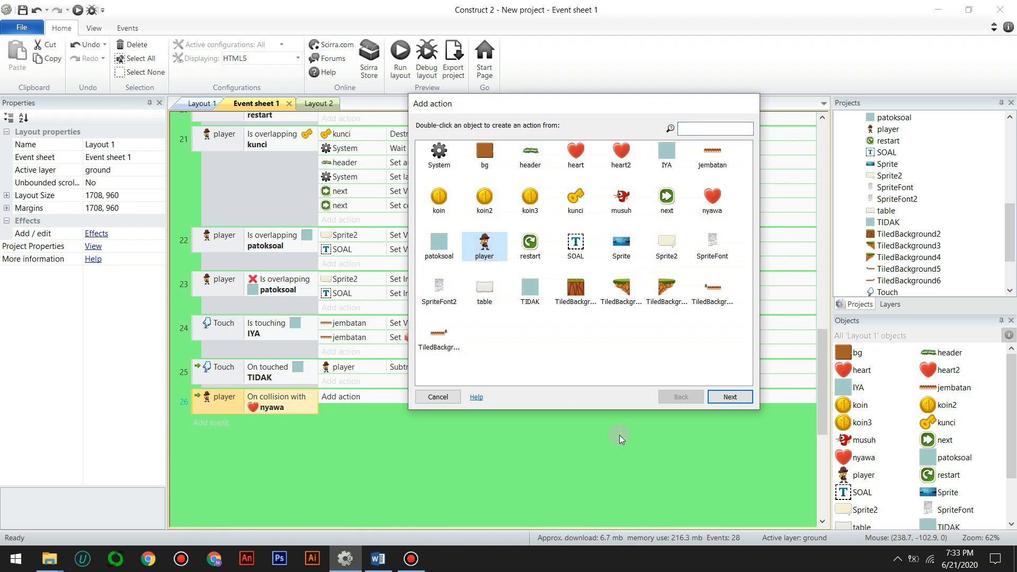
left_click(729, 397)
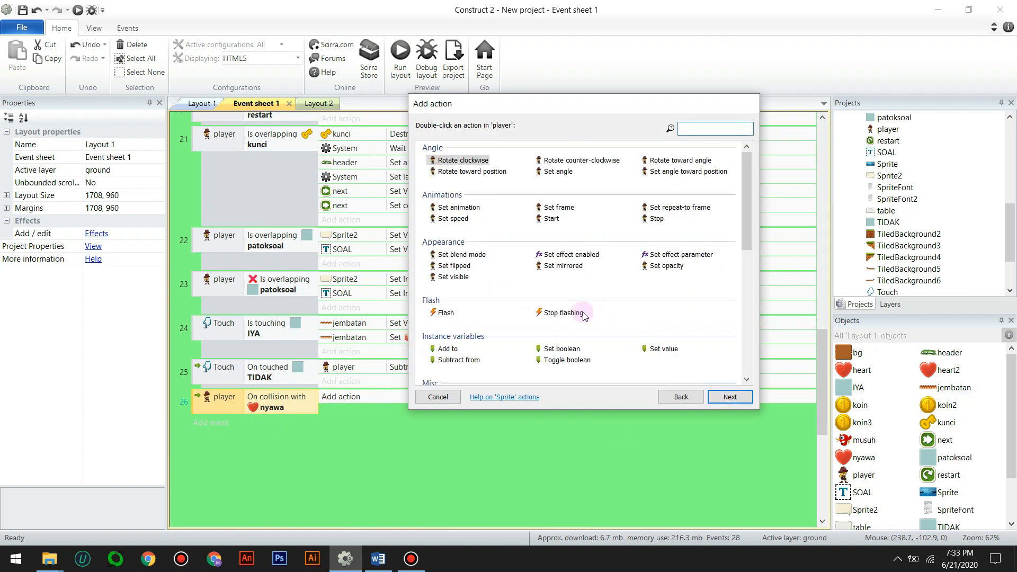
left_click(457, 352)
left_click(729, 397)
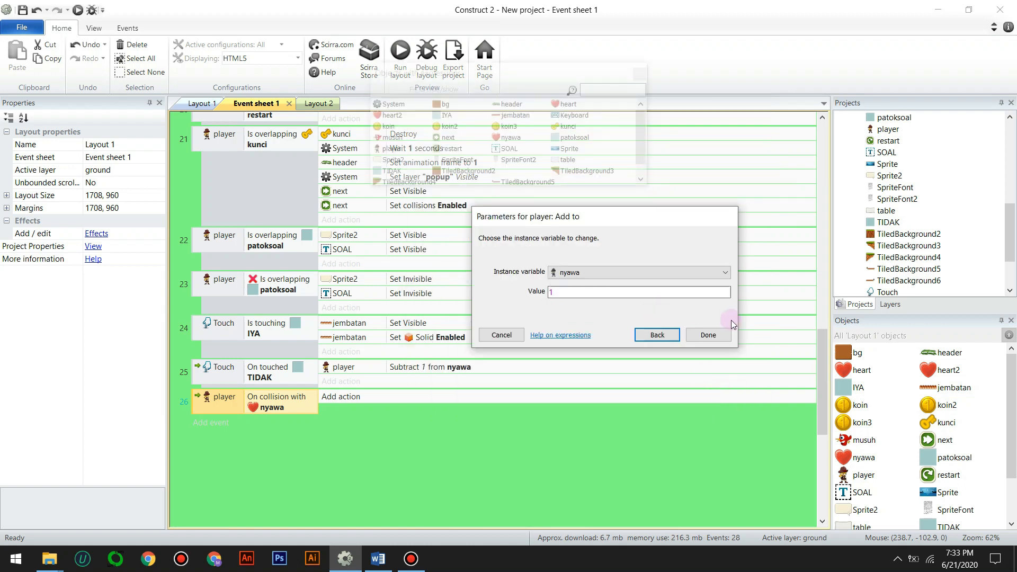
left_click(717, 334)
Run the layout and walk the player over the lower-right heart several times to test the life gain, ending with the preview closed
left_click(400, 57)
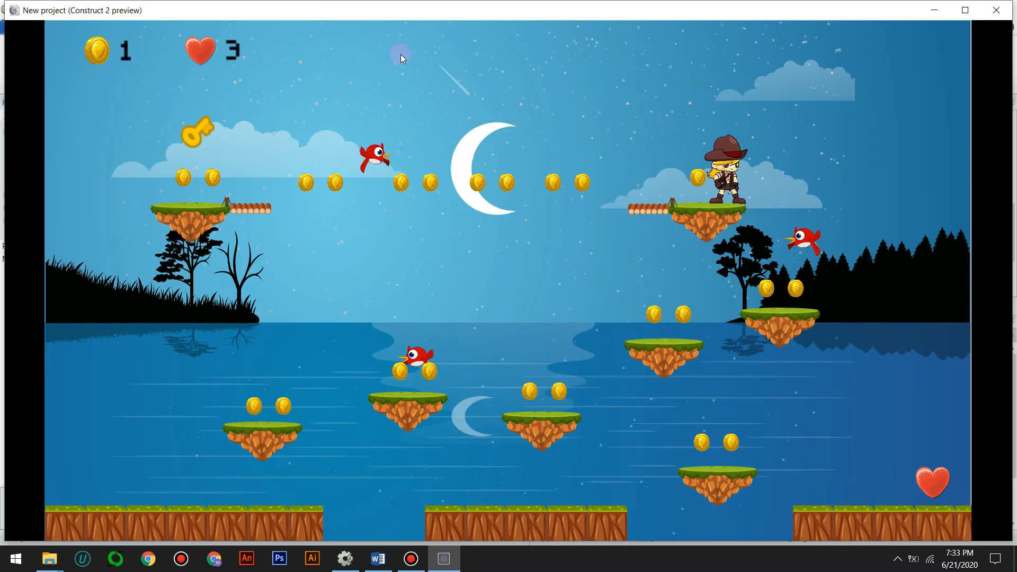
key("Left")
key("Right")
key("Right")
key("Left")
key("Right")
key("Right")
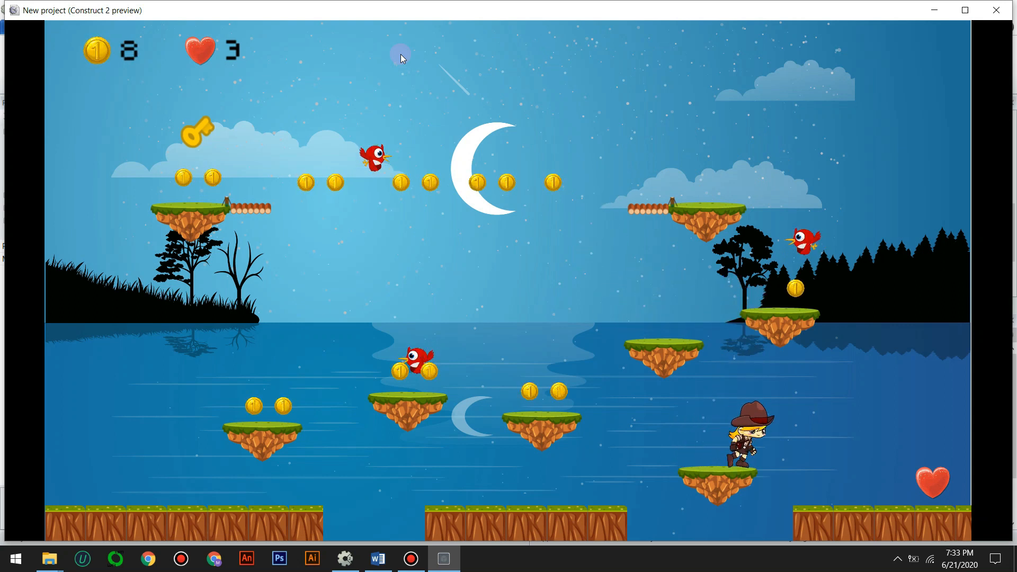
key("Right")
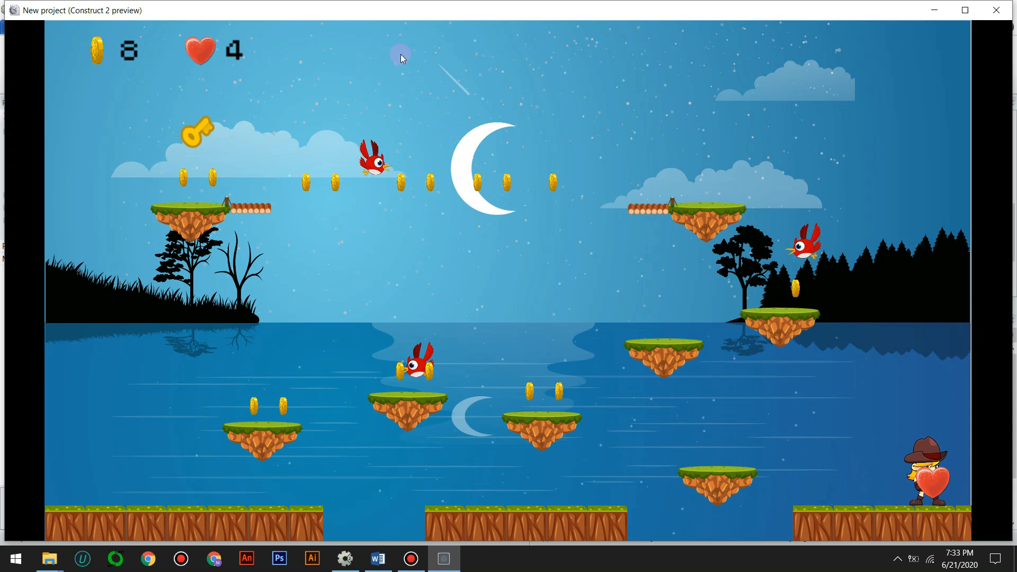
key("Left")
key("Right")
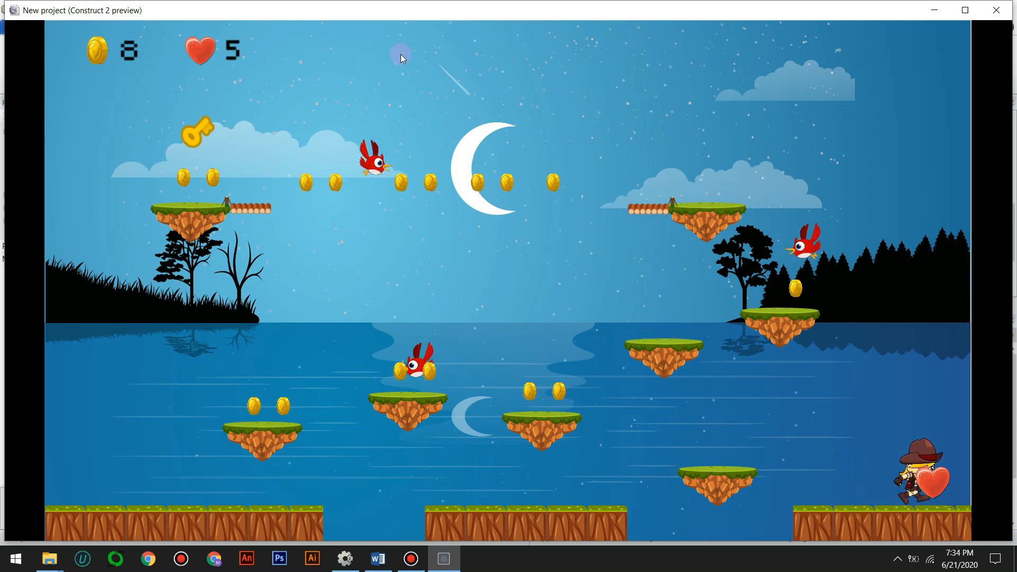
key("Left")
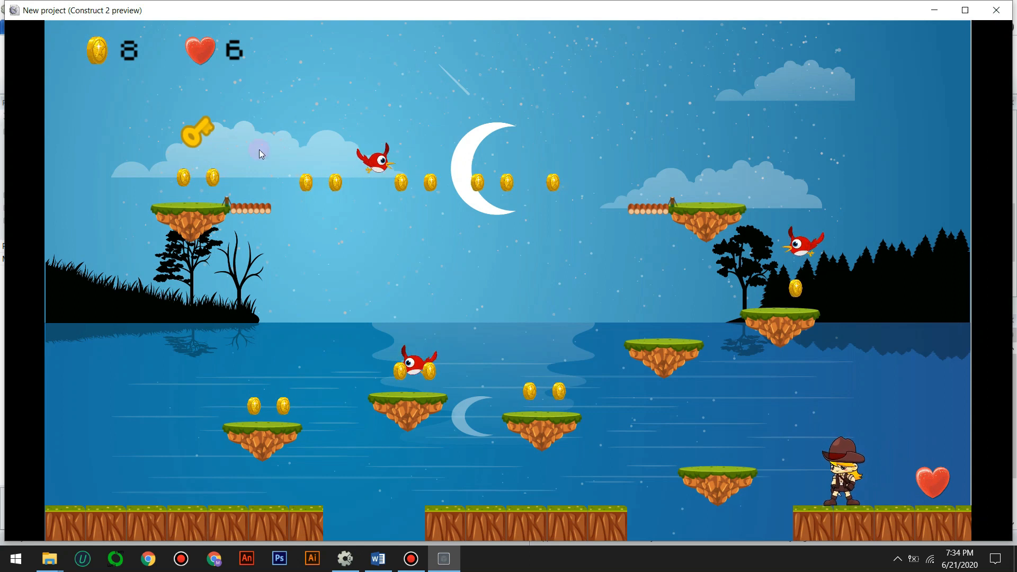
left_click(175, 27)
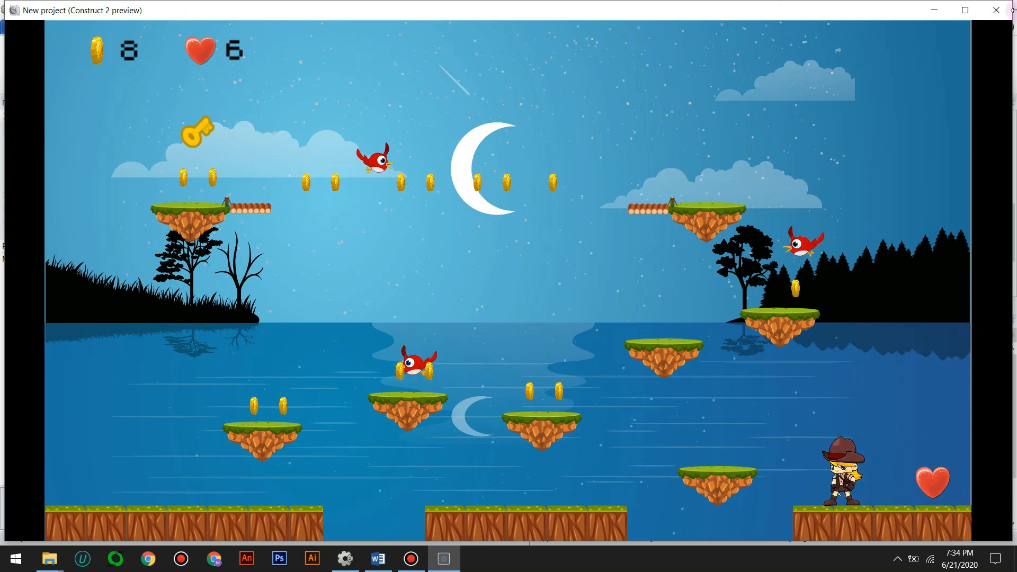
left_click(985, 11)
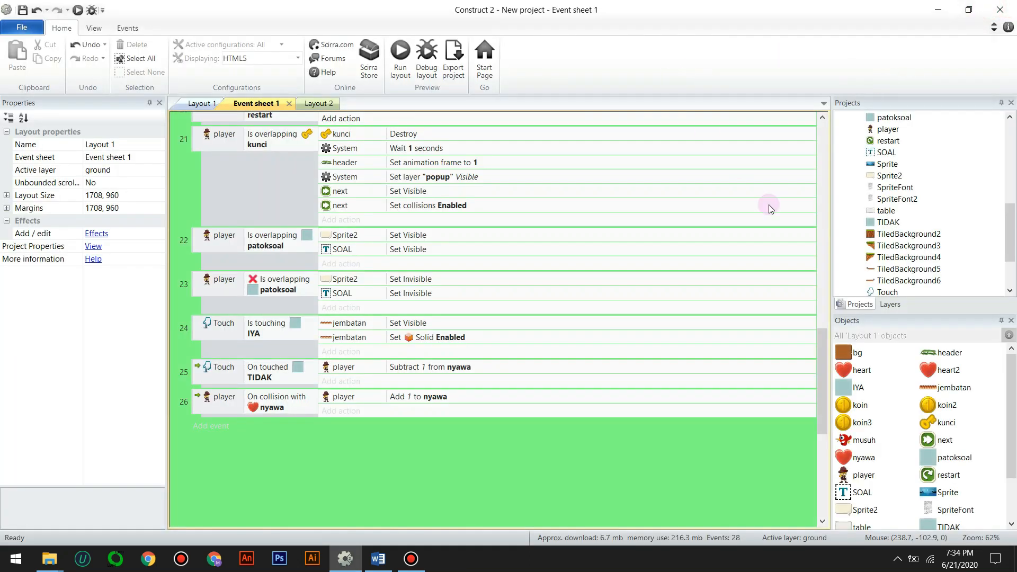
Add a Destroy action for the nyawa heart to the player–nyawa collision event
left_click(341, 412)
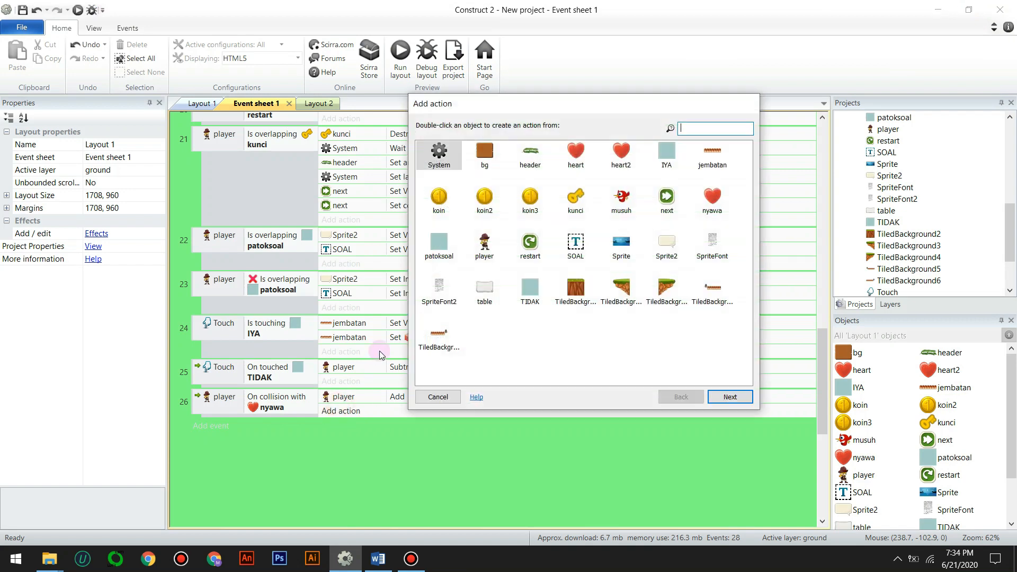
left_click(712, 204)
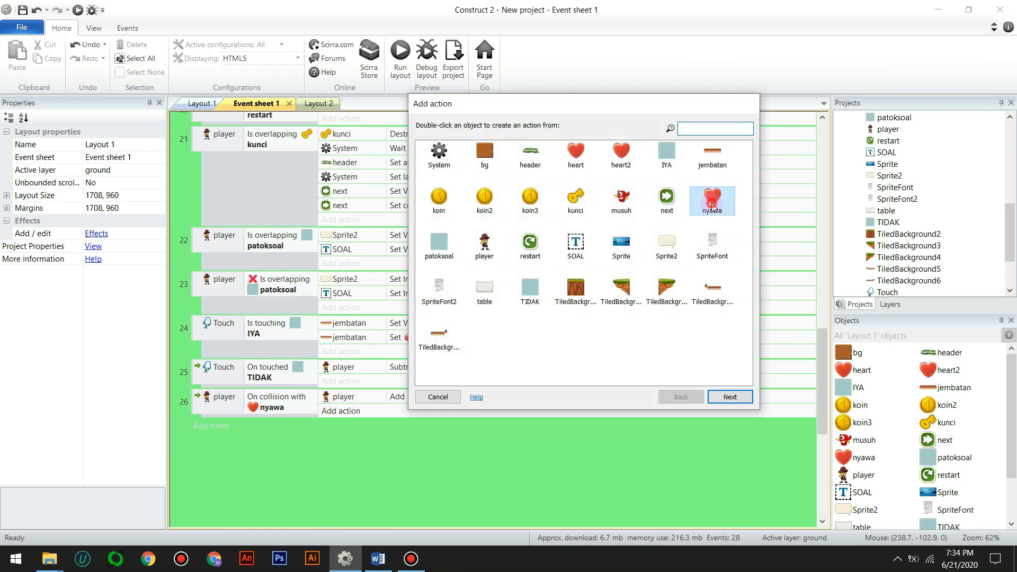
left_click(718, 398)
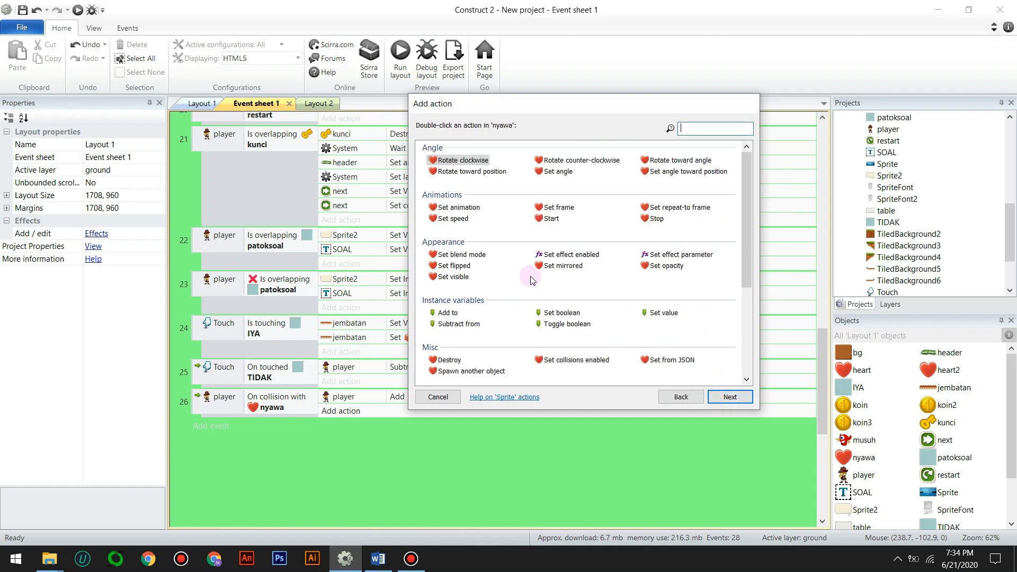
left_click(450, 360)
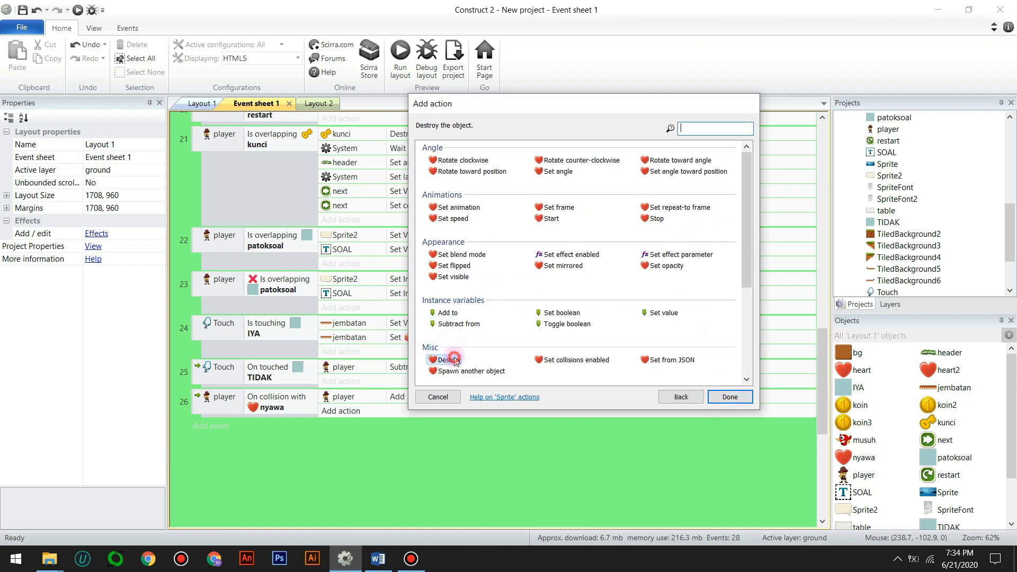
left_click(730, 397)
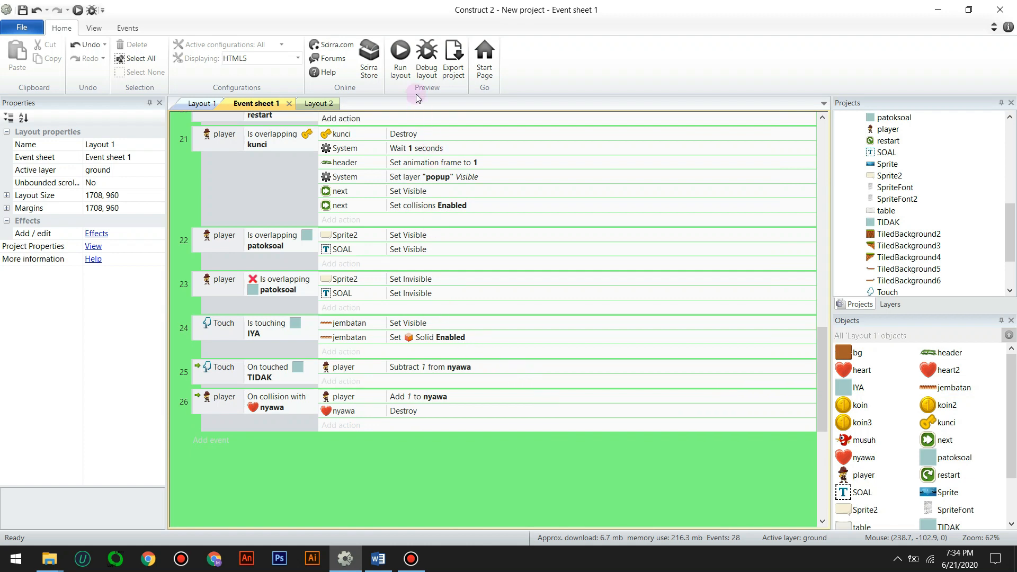
Run the layout and move the player down to the lower-right heart to test the life gain and heart removal
left_click(402, 69)
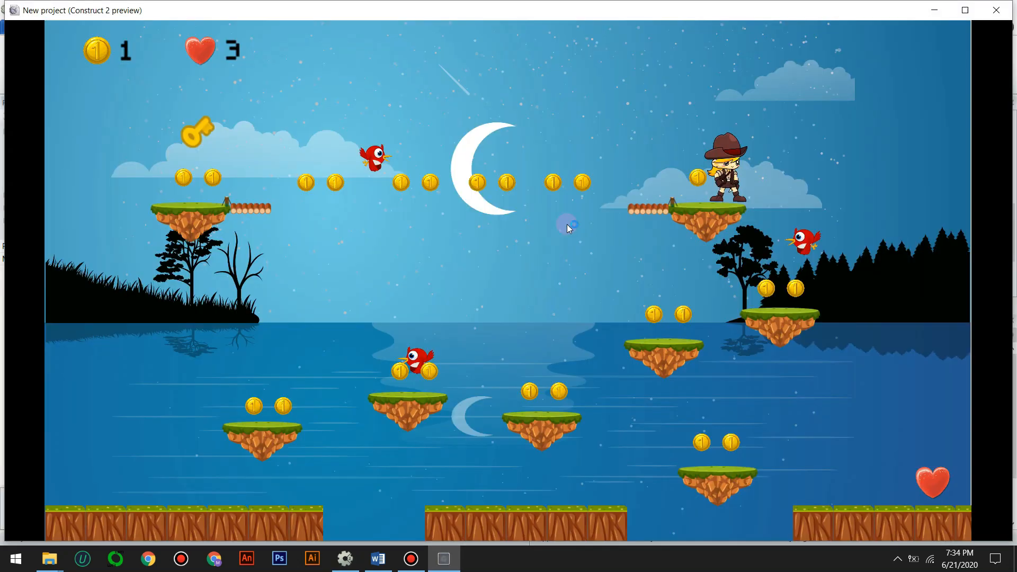
key("Left")
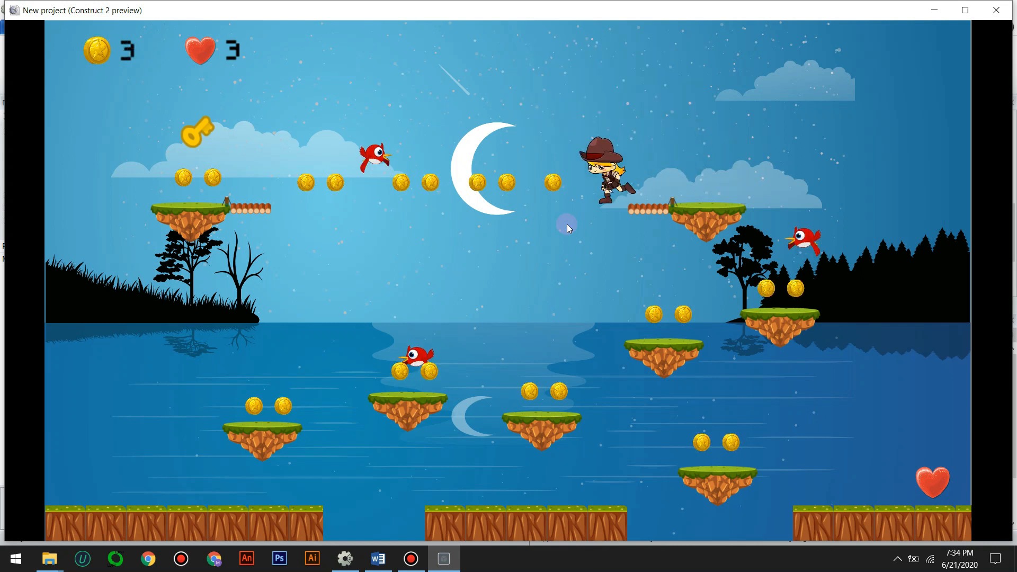
key("Right")
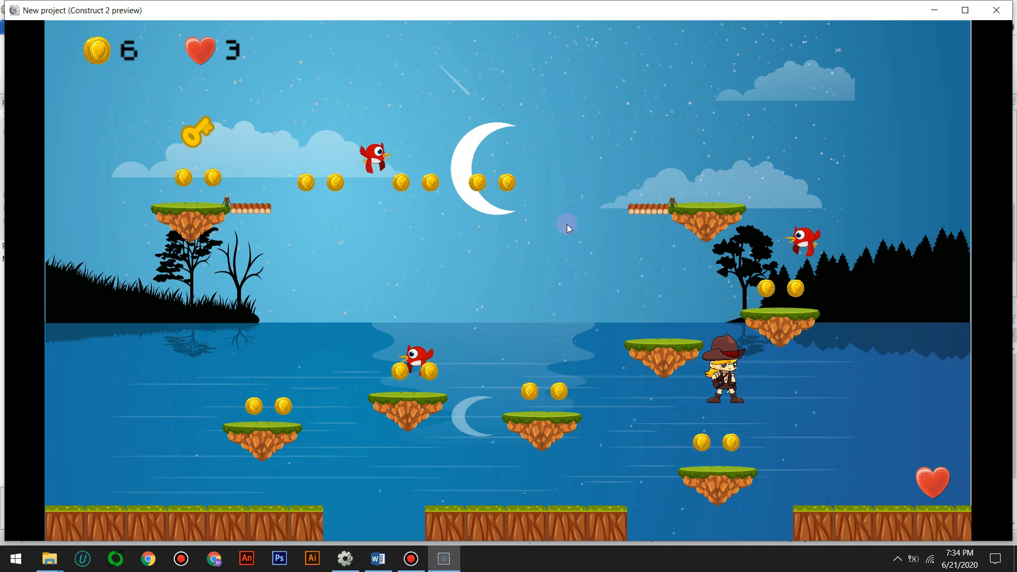
key("Right")
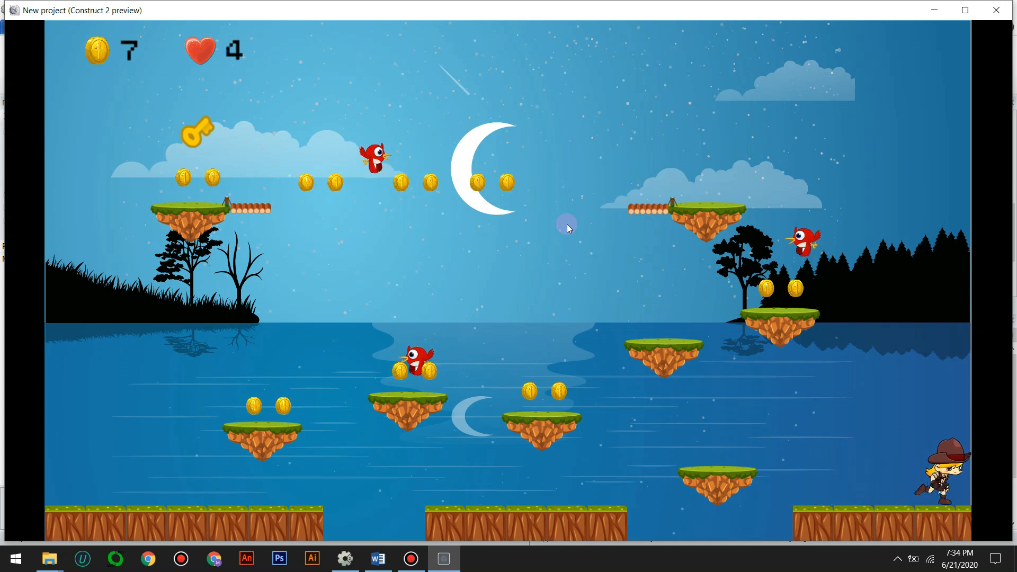
Jump the player back up across the floating platforms to the question spot on the upper-right platform
key("Left")
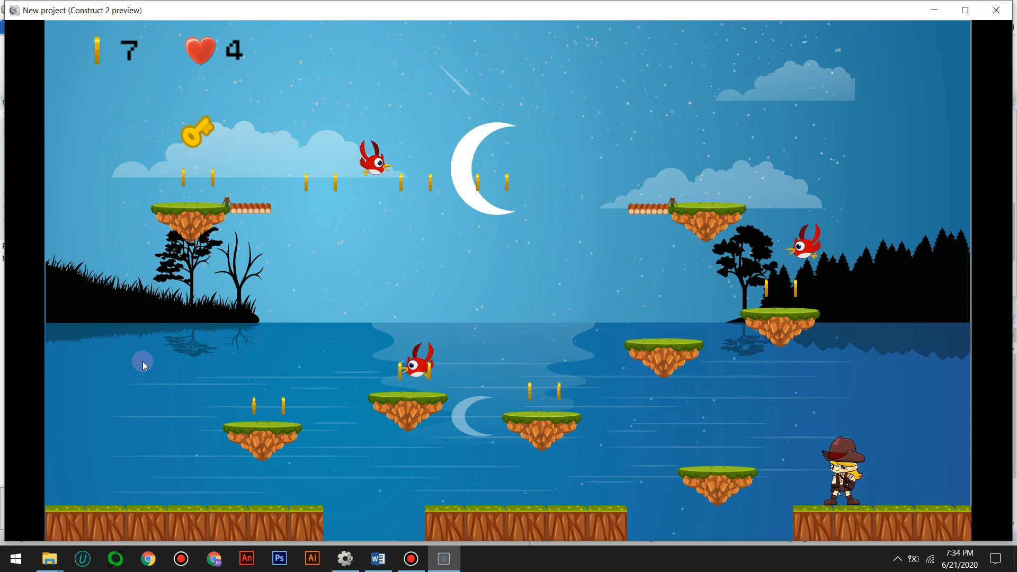
key("Left")
key("Up")
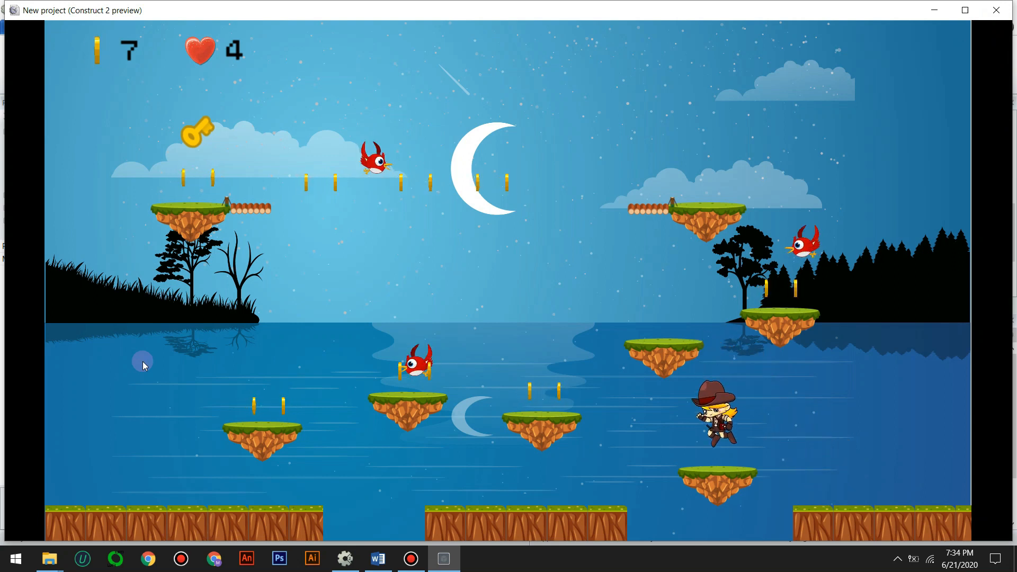
key("Up")
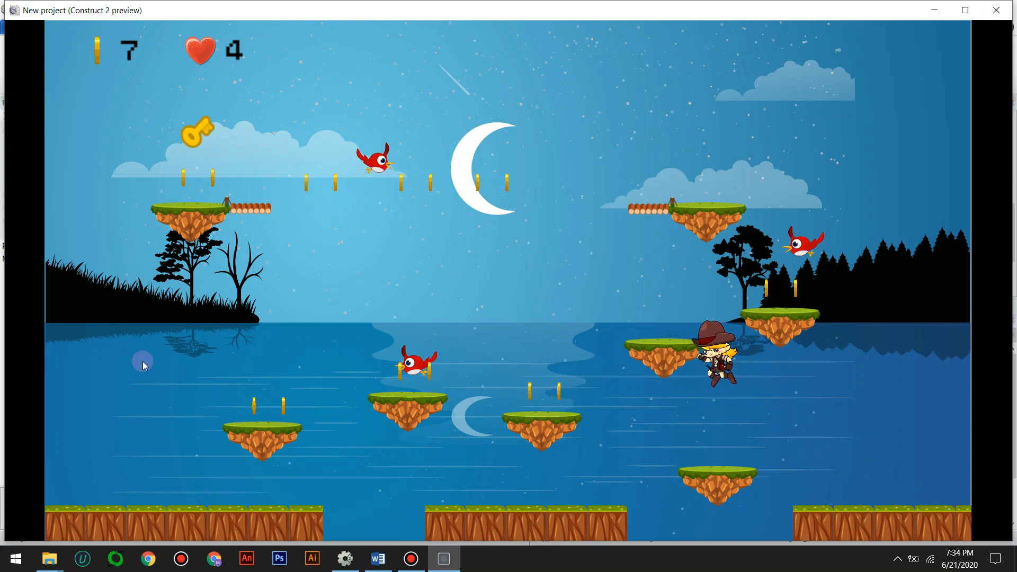
key("Up")
key("Left")
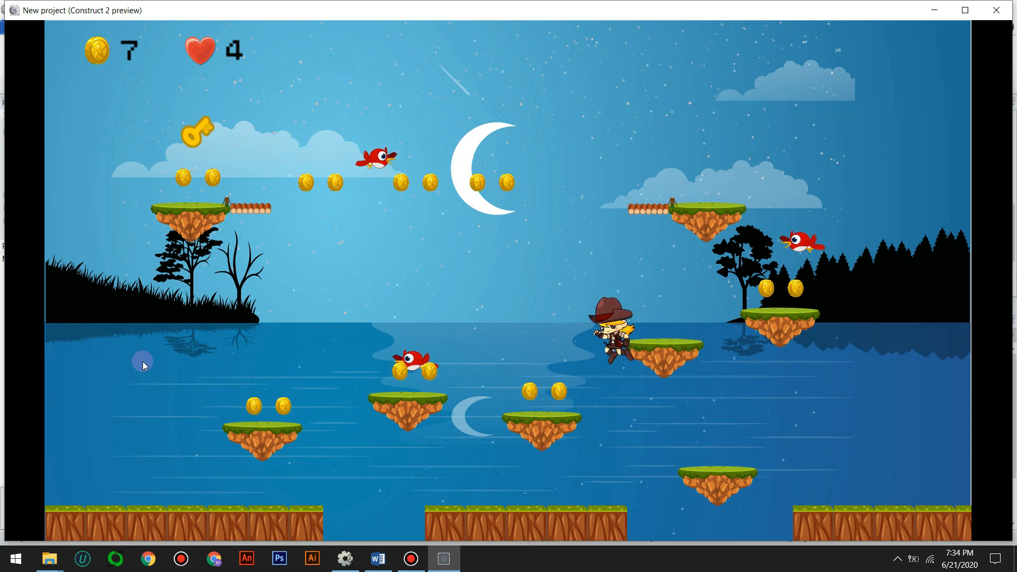
key("Left")
key("Up")
key("Right")
key("Up")
key("Right")
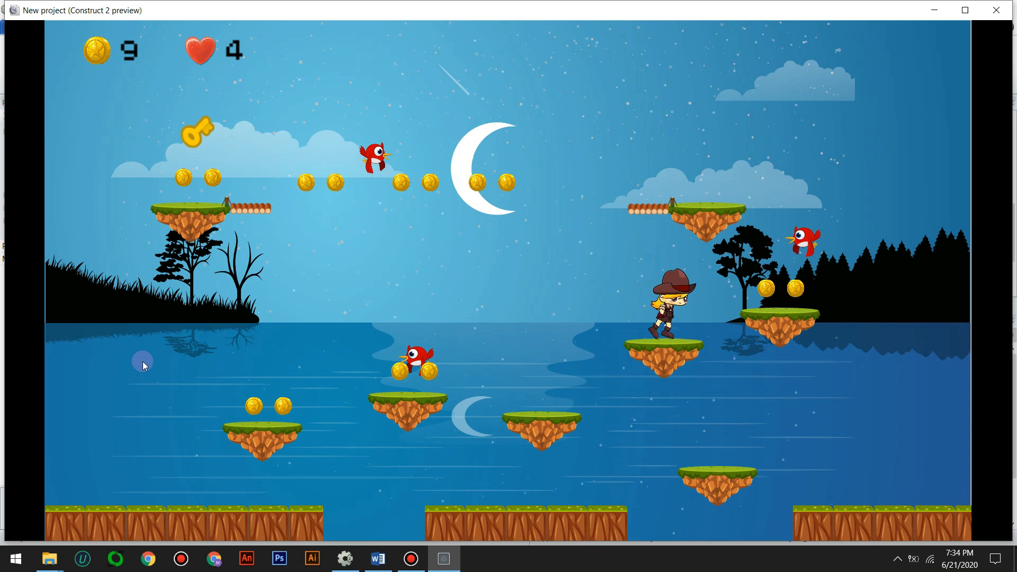
key("Right")
key("Left")
key("Up")
key("Right")
key("Right")
key("Left")
key("Up")
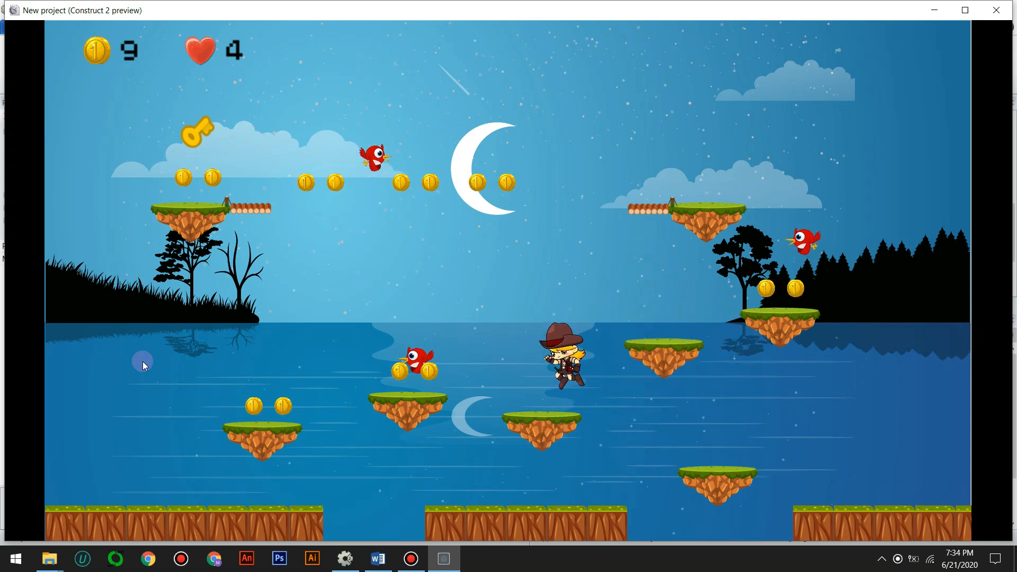
key("Right")
key("Up")
key("Right")
key("Up")
key("Left")
key("Left")
key("Right")
key("Up")
key("Right")
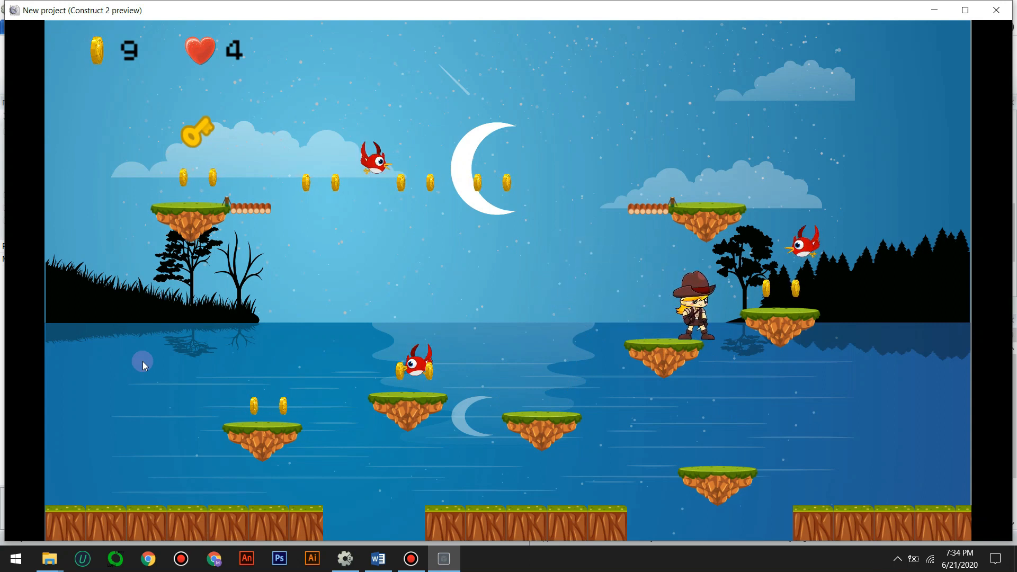
key("Up")
key("Right")
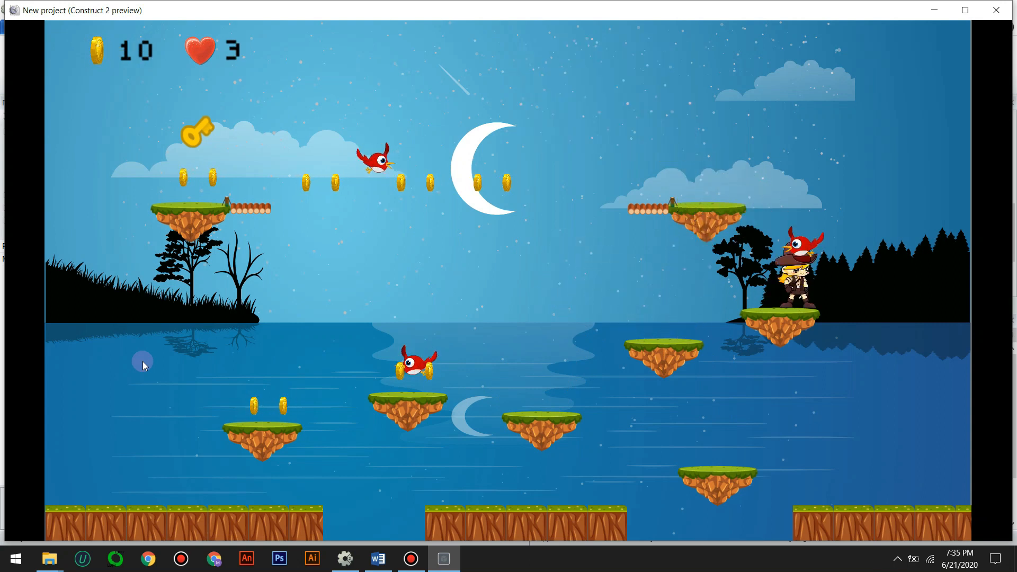
key("Up")
key("Left")
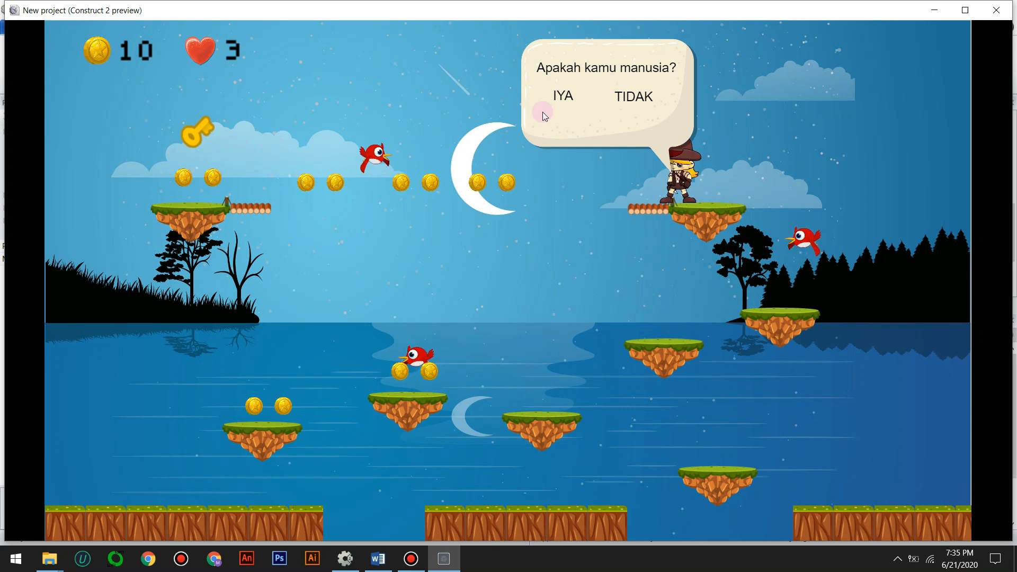
Answer the question with IYA and walk the player onto the bridge
left_click(553, 98)
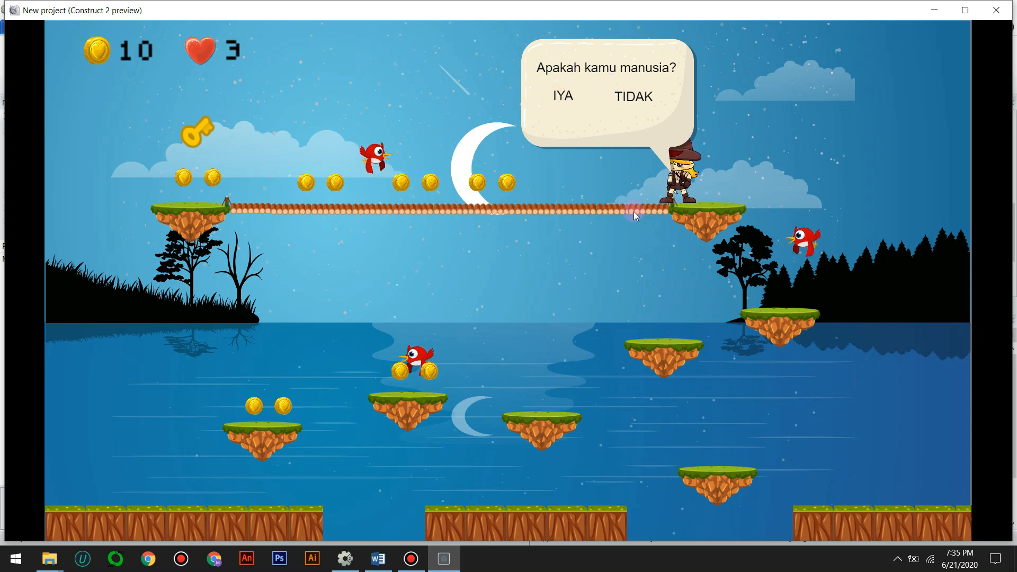
key("Left")
key("Left")
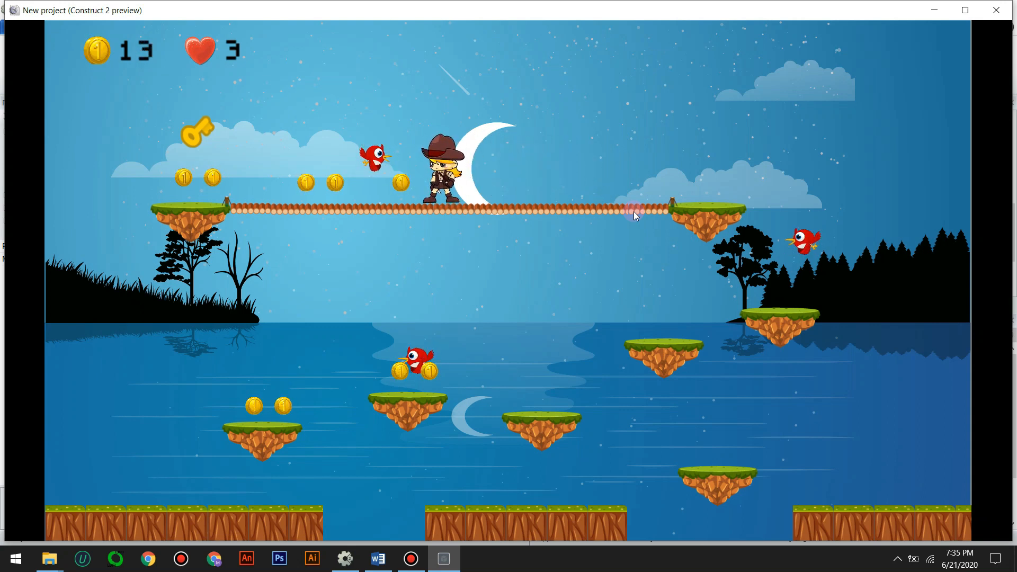
Take the player to the key and continue to the next layout from the win popup, ending with the preview closed
key("Up")
key("Left")
key("Left")
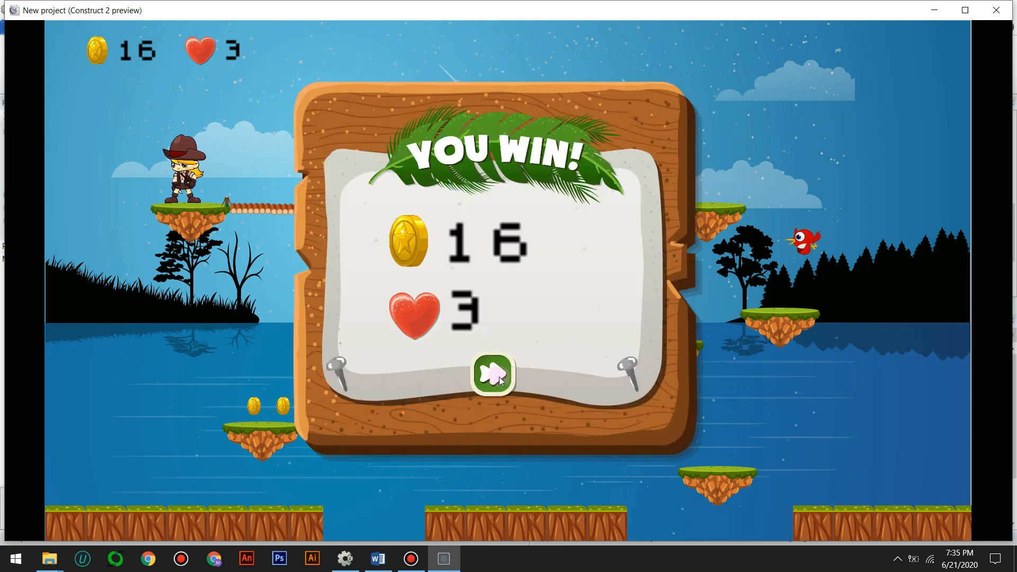
left_click(494, 374)
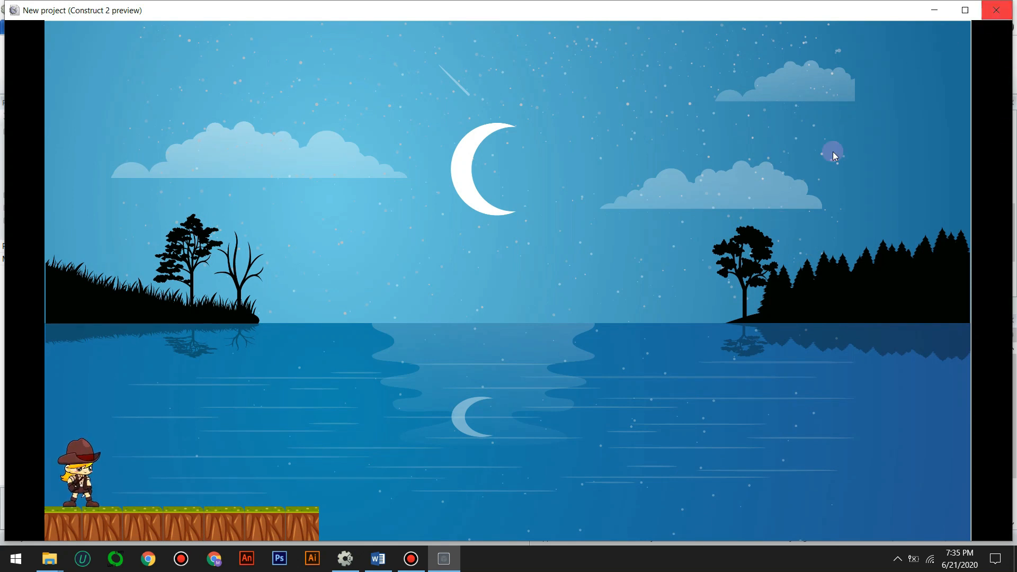
left_click(991, 16)
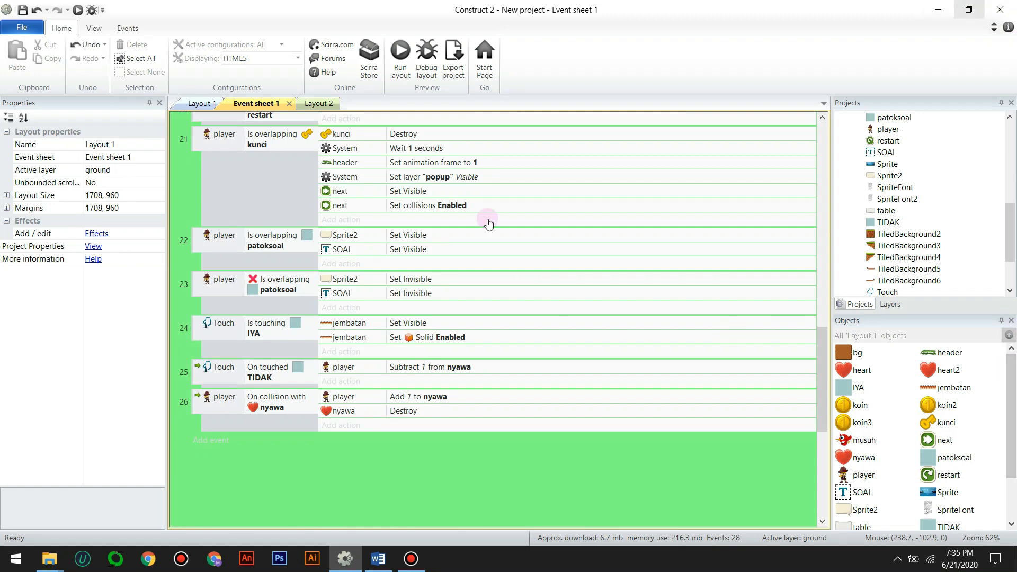
Review the events on Event sheet 1, from the newest back to the first player movement events and the coin event
scroll(184, 272, "up", 3)
scroll(303, 367, "up", 5)
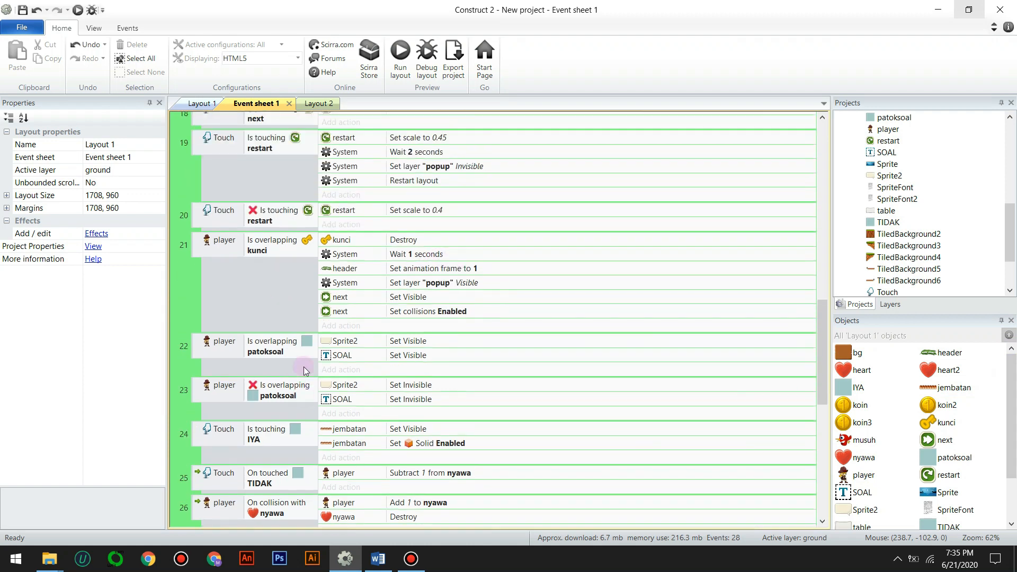
scroll(310, 333, "up", 5)
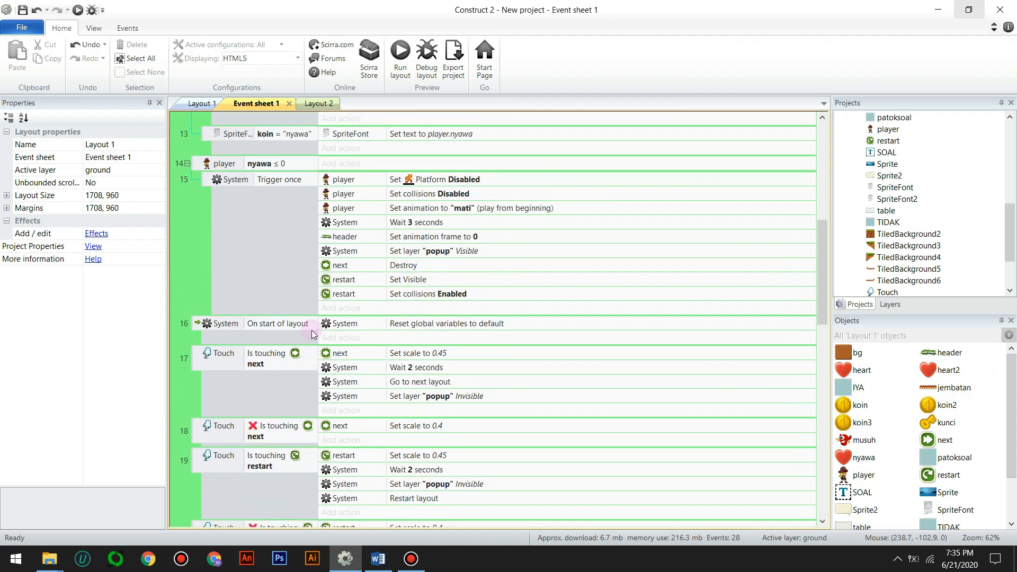
left_click_drag(817, 225, 819, 170)
mouse_move(822, 211)
left_mouse_down()
mouse_move(817, 251)
mouse_move(820, 203)
left_mouse_up()
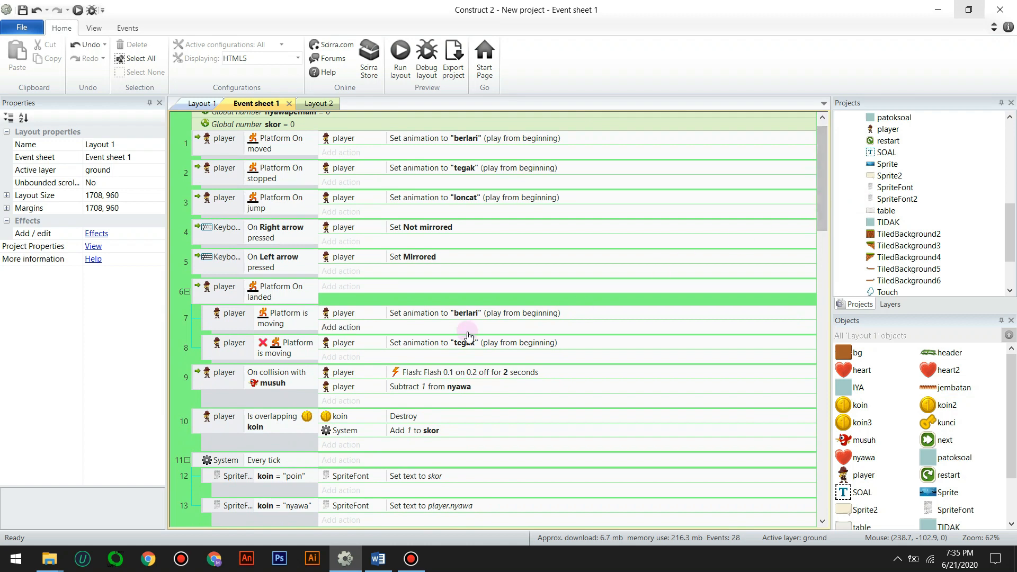
scroll(284, 344, "down", 1)
scroll(284, 345, "down", 2)
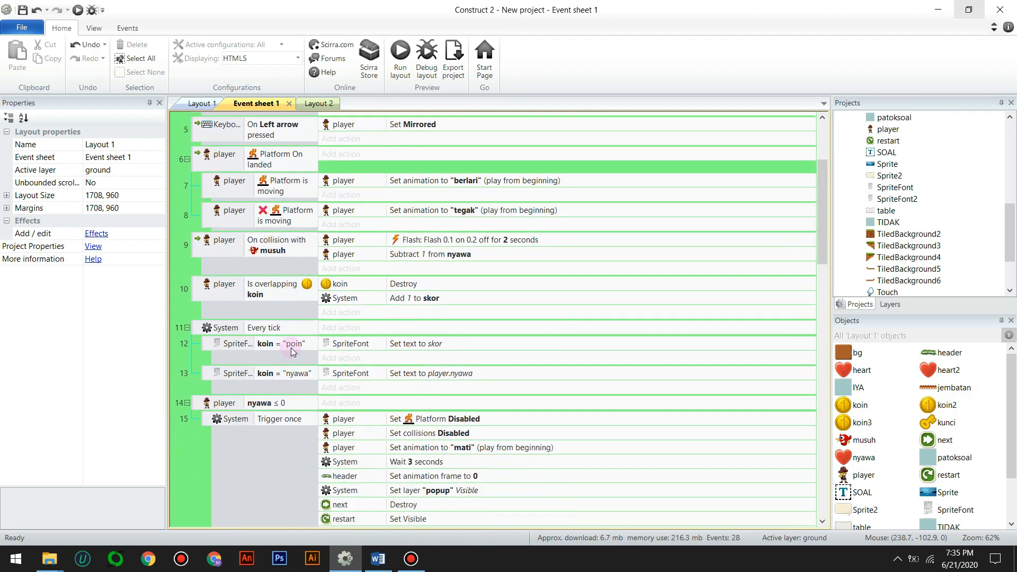
Examine the System actions offered for the player–koin overlap event without adding one
left_click(339, 311)
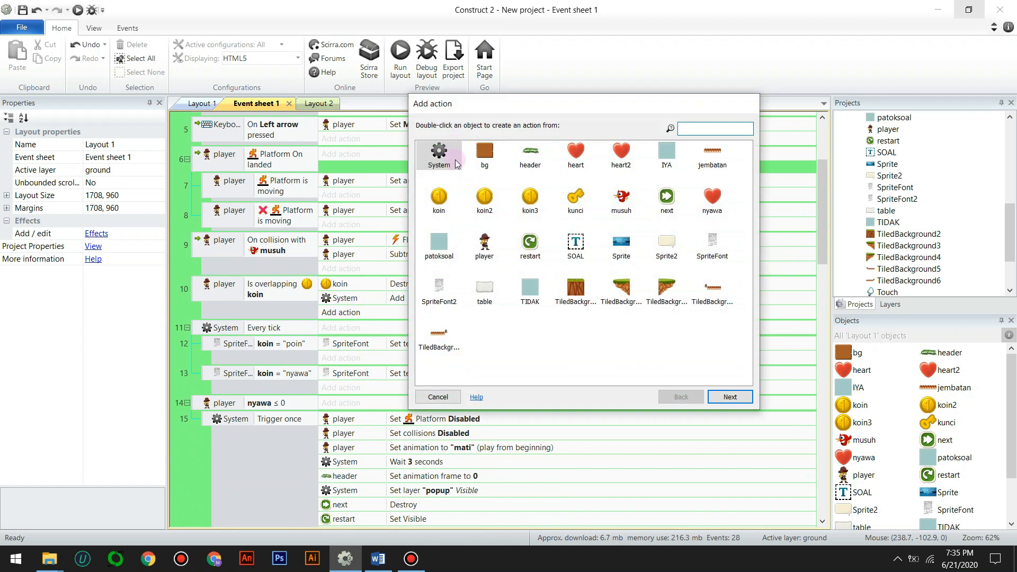
left_click(441, 164)
left_click(438, 397)
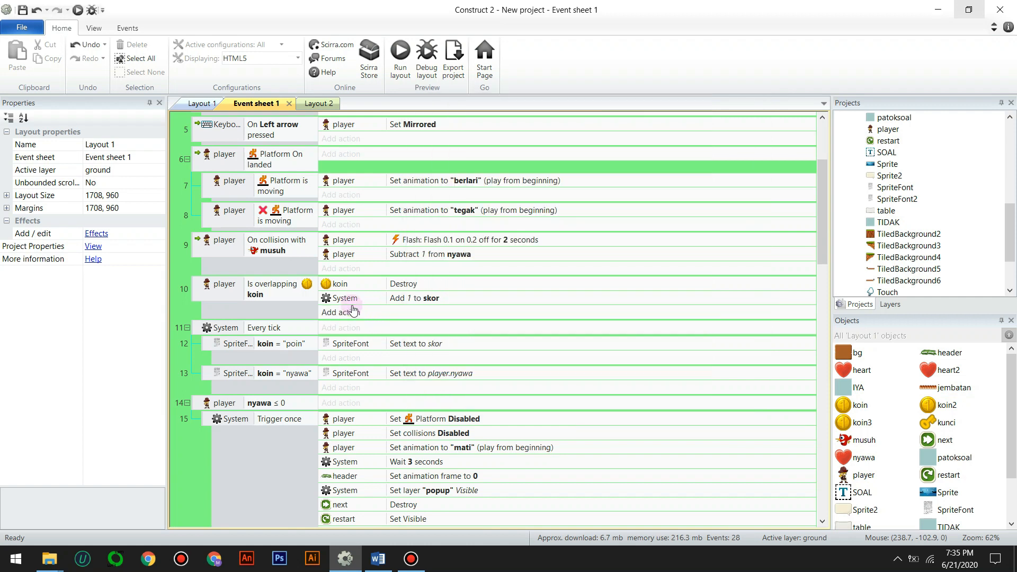
left_click(357, 312)
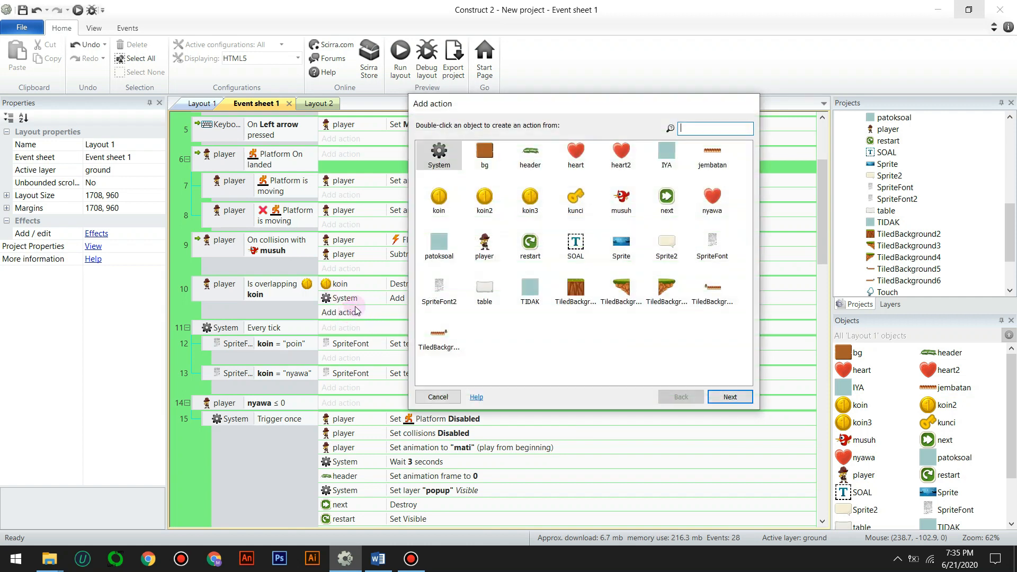
left_click(419, 156)
left_click(722, 393)
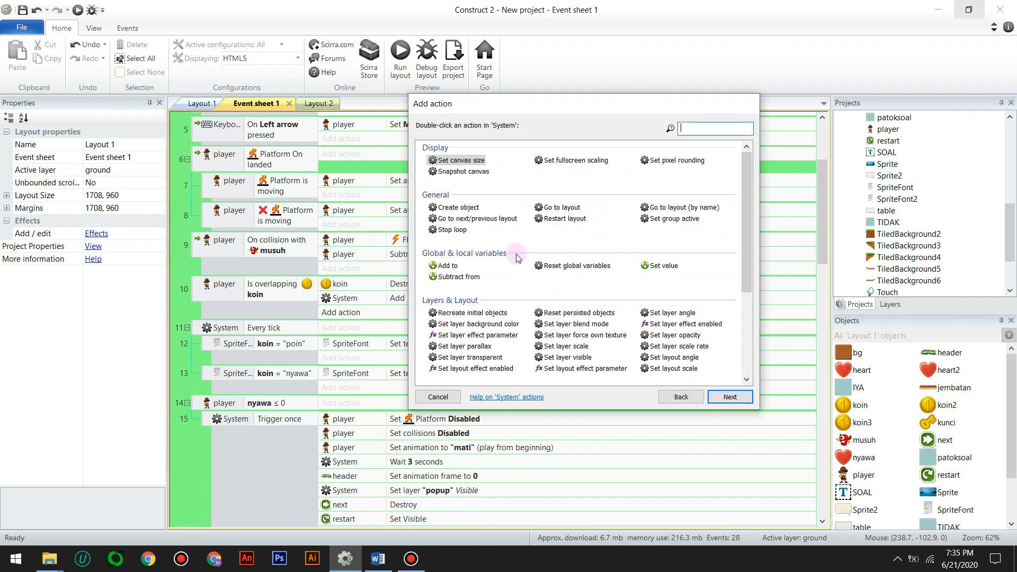
scroll(509, 315, "down", 5)
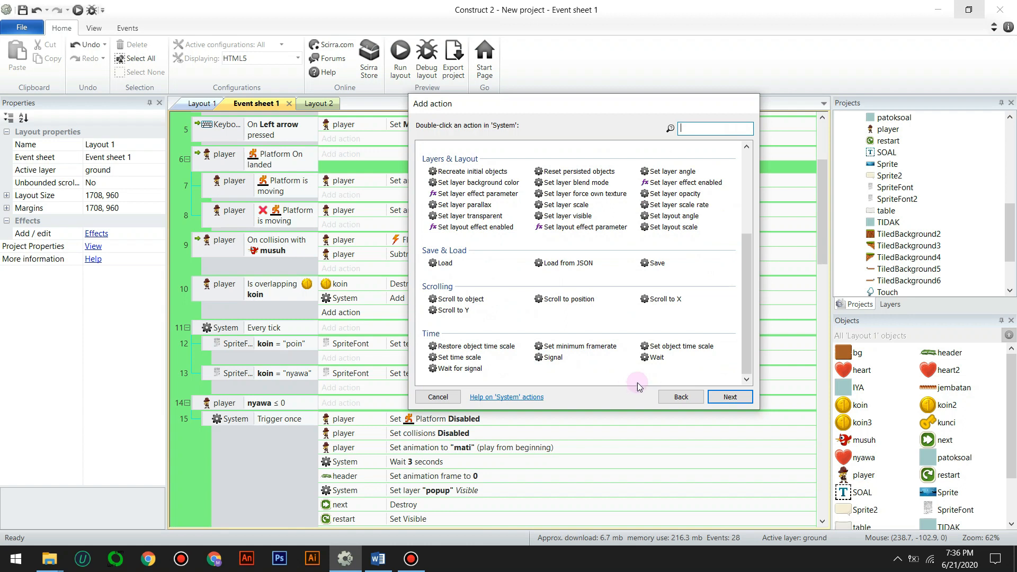
left_click(439, 397)
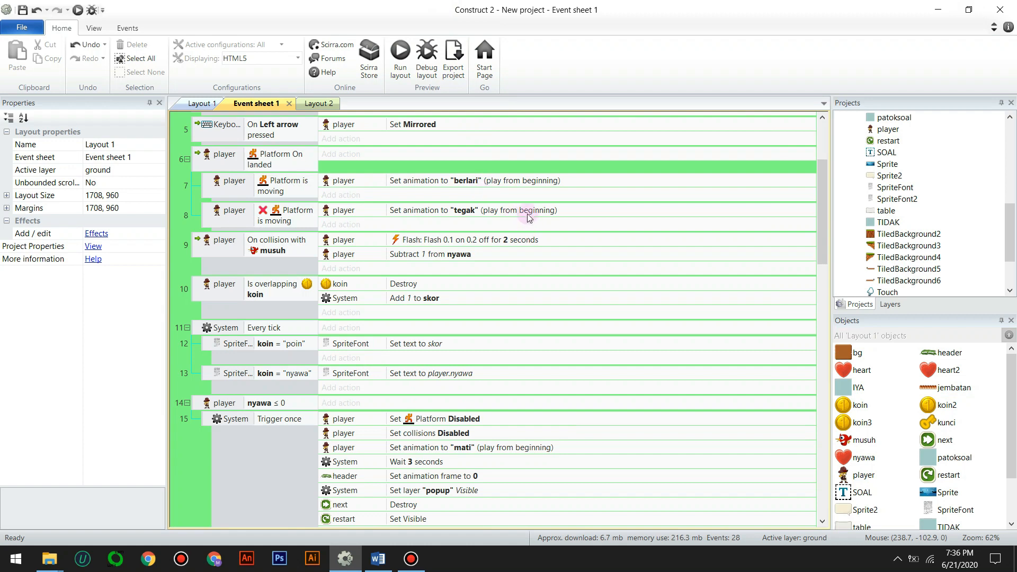
left_click(506, 5)
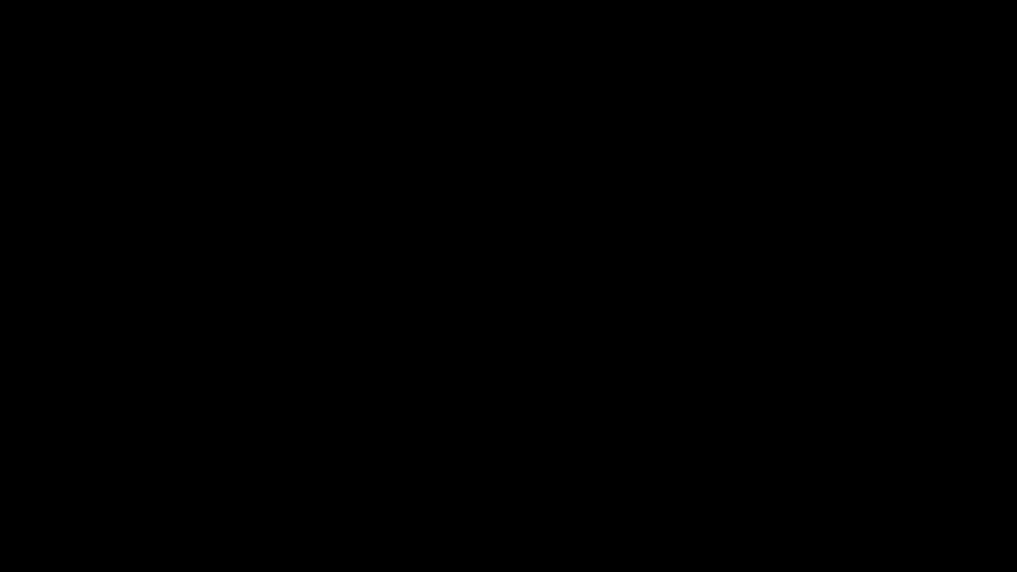